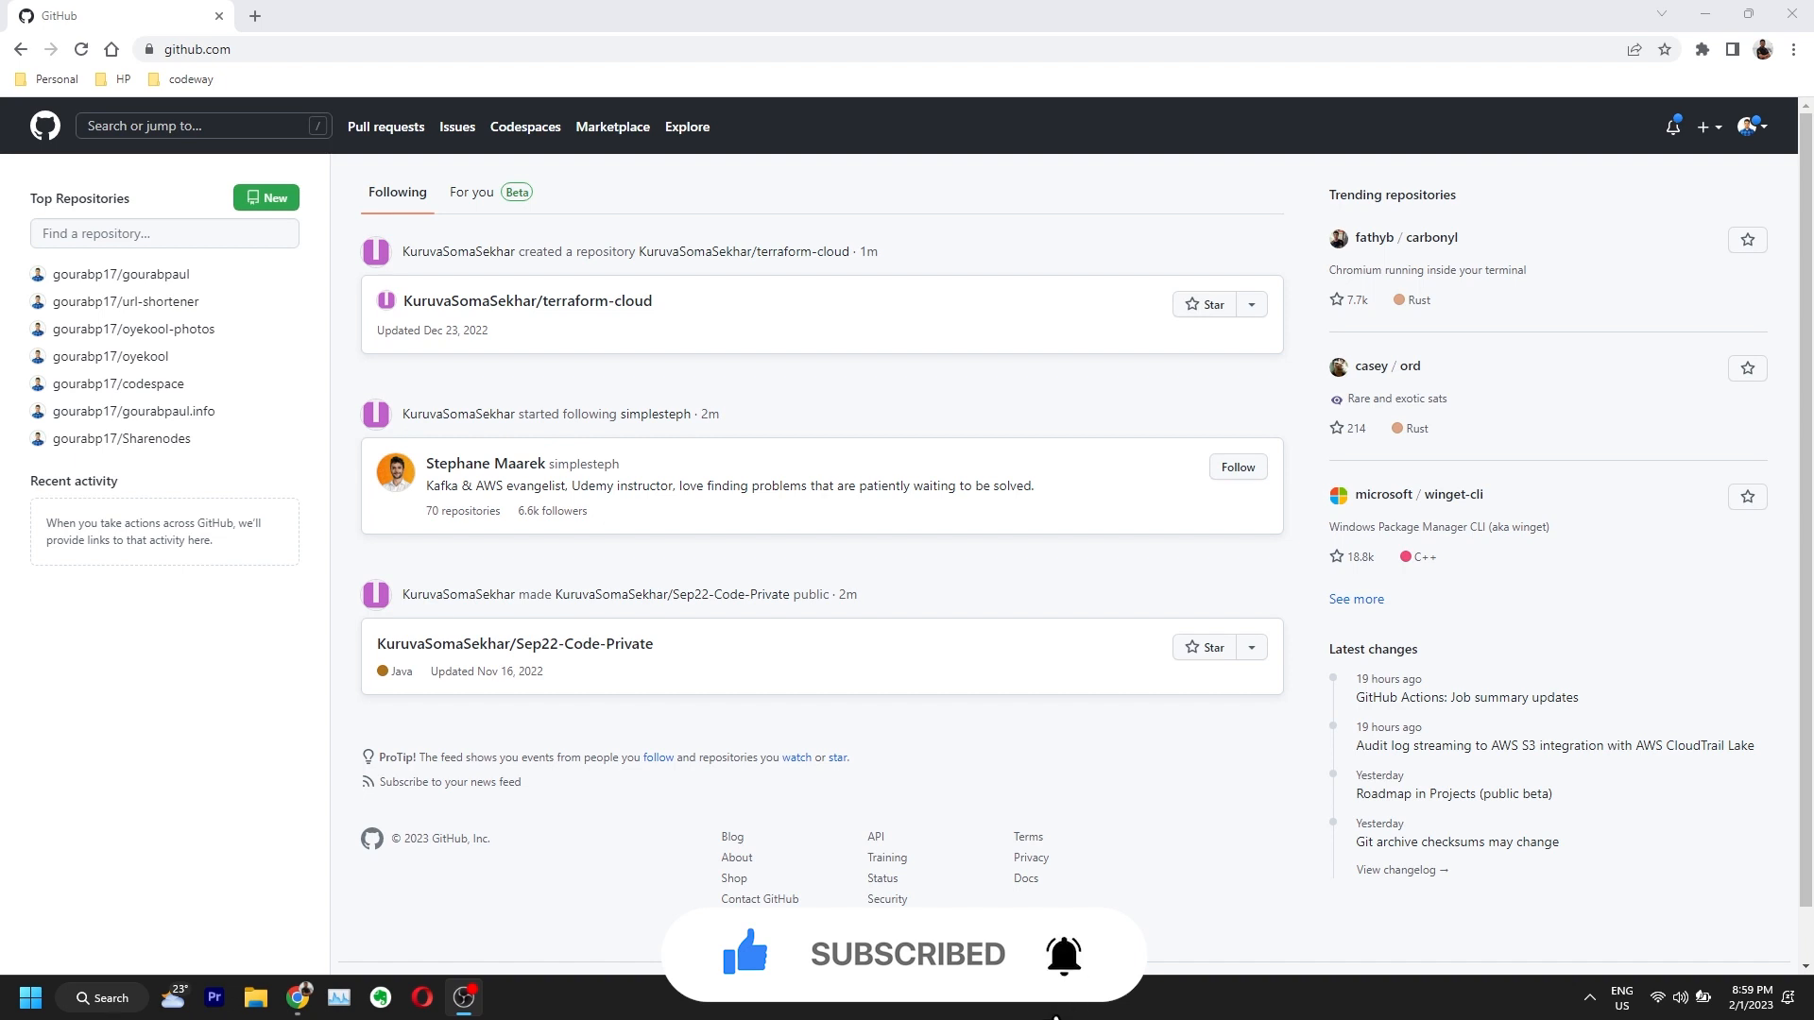
Step: Open the signed-in account's profile page from the avatar menu
{"action": "left_click", "coordinate": [245, 49]}
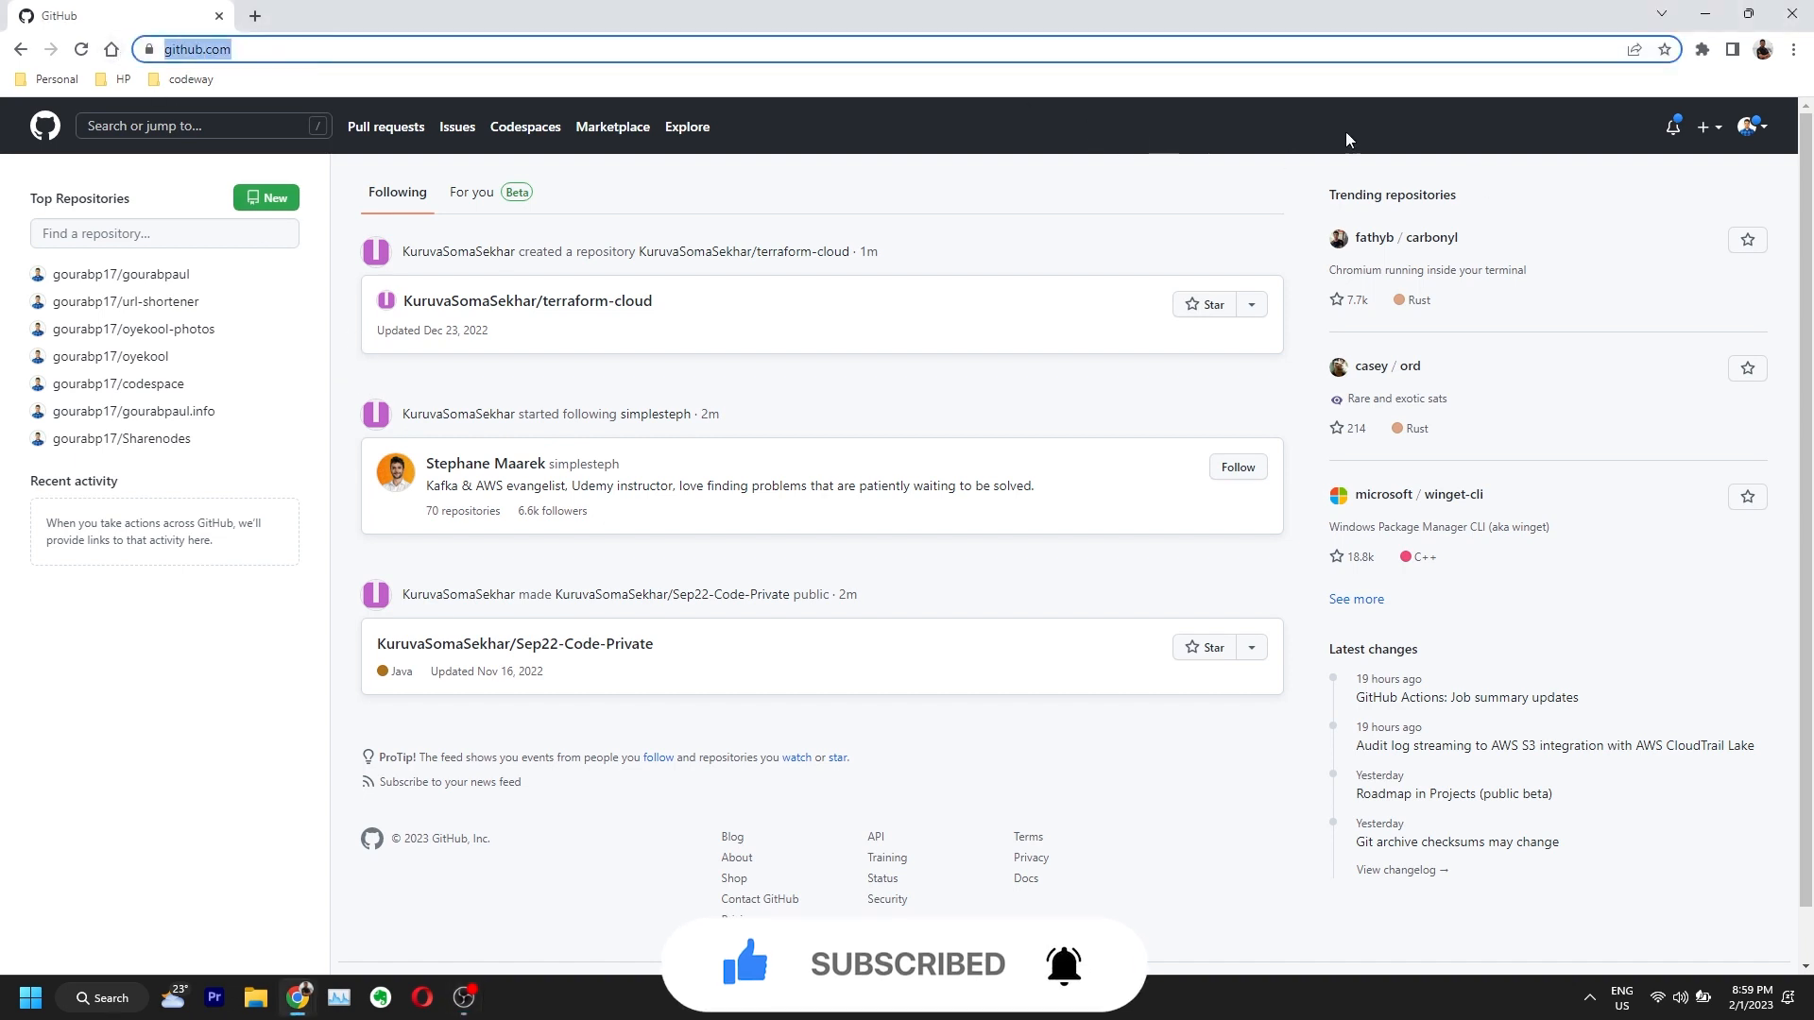
{"action": "left_click", "coordinate": [1755, 132]}
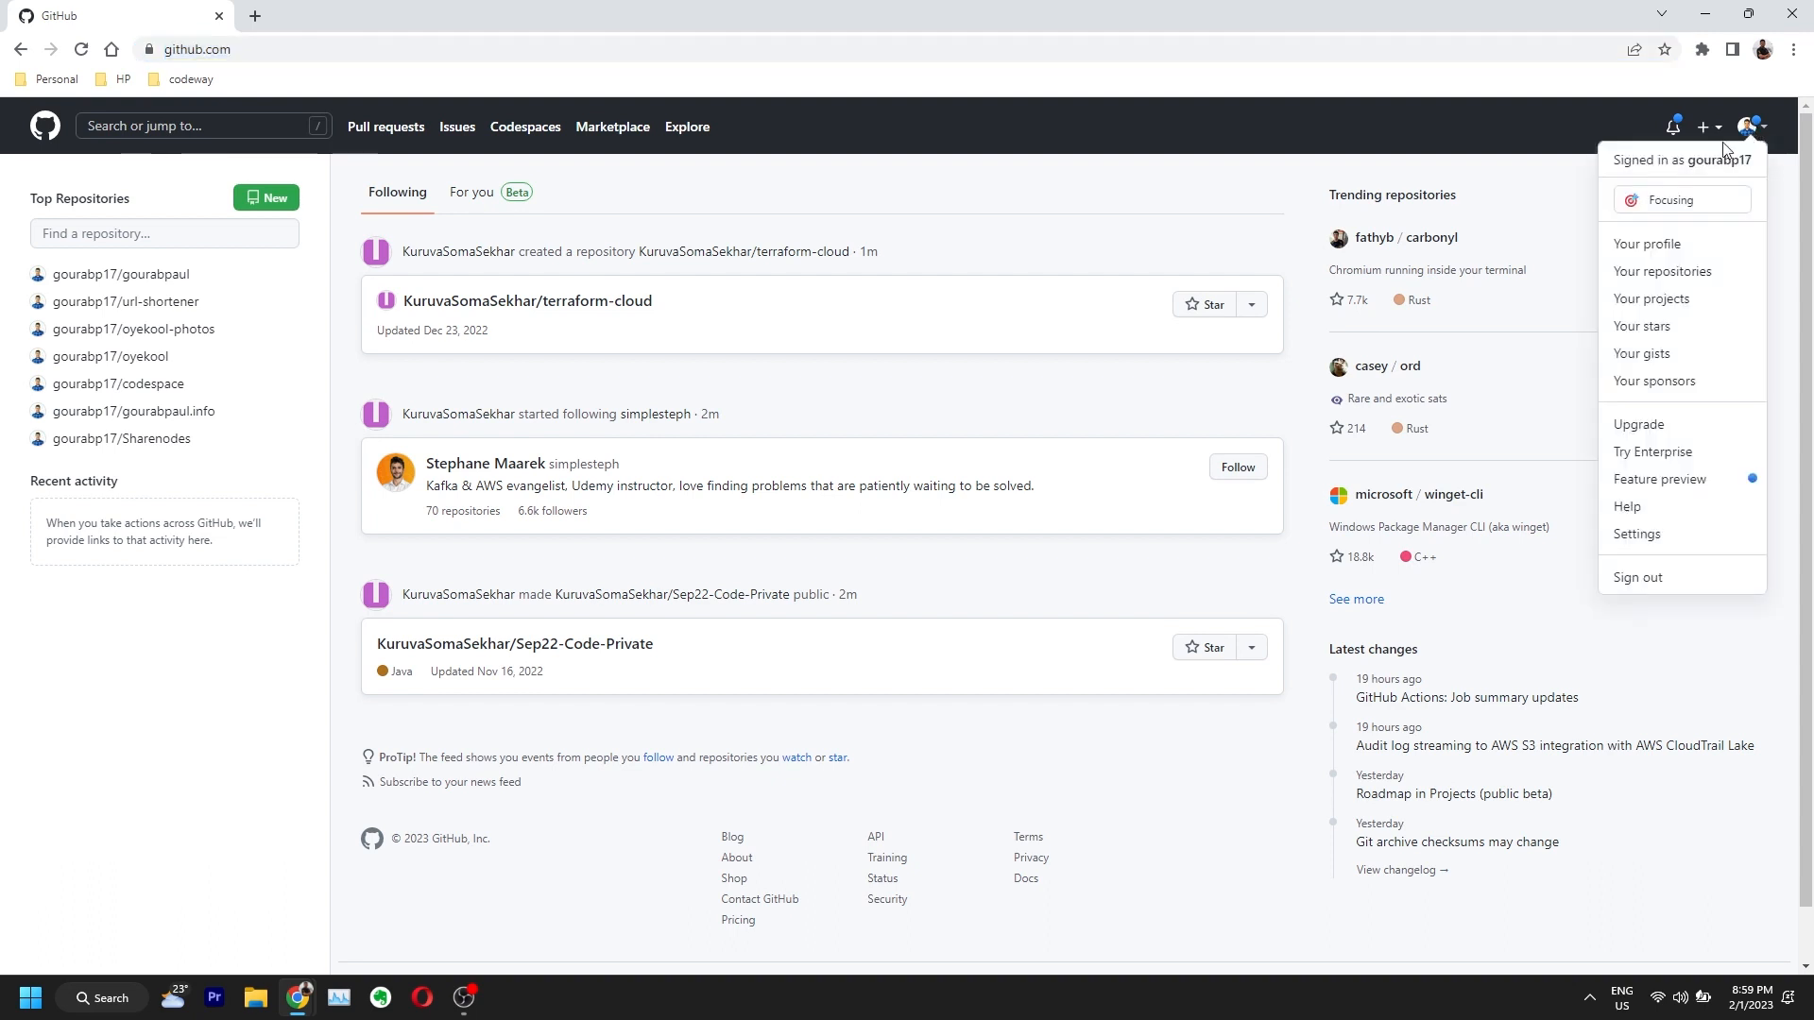
{"action": "left_click", "coordinate": [1701, 255]}
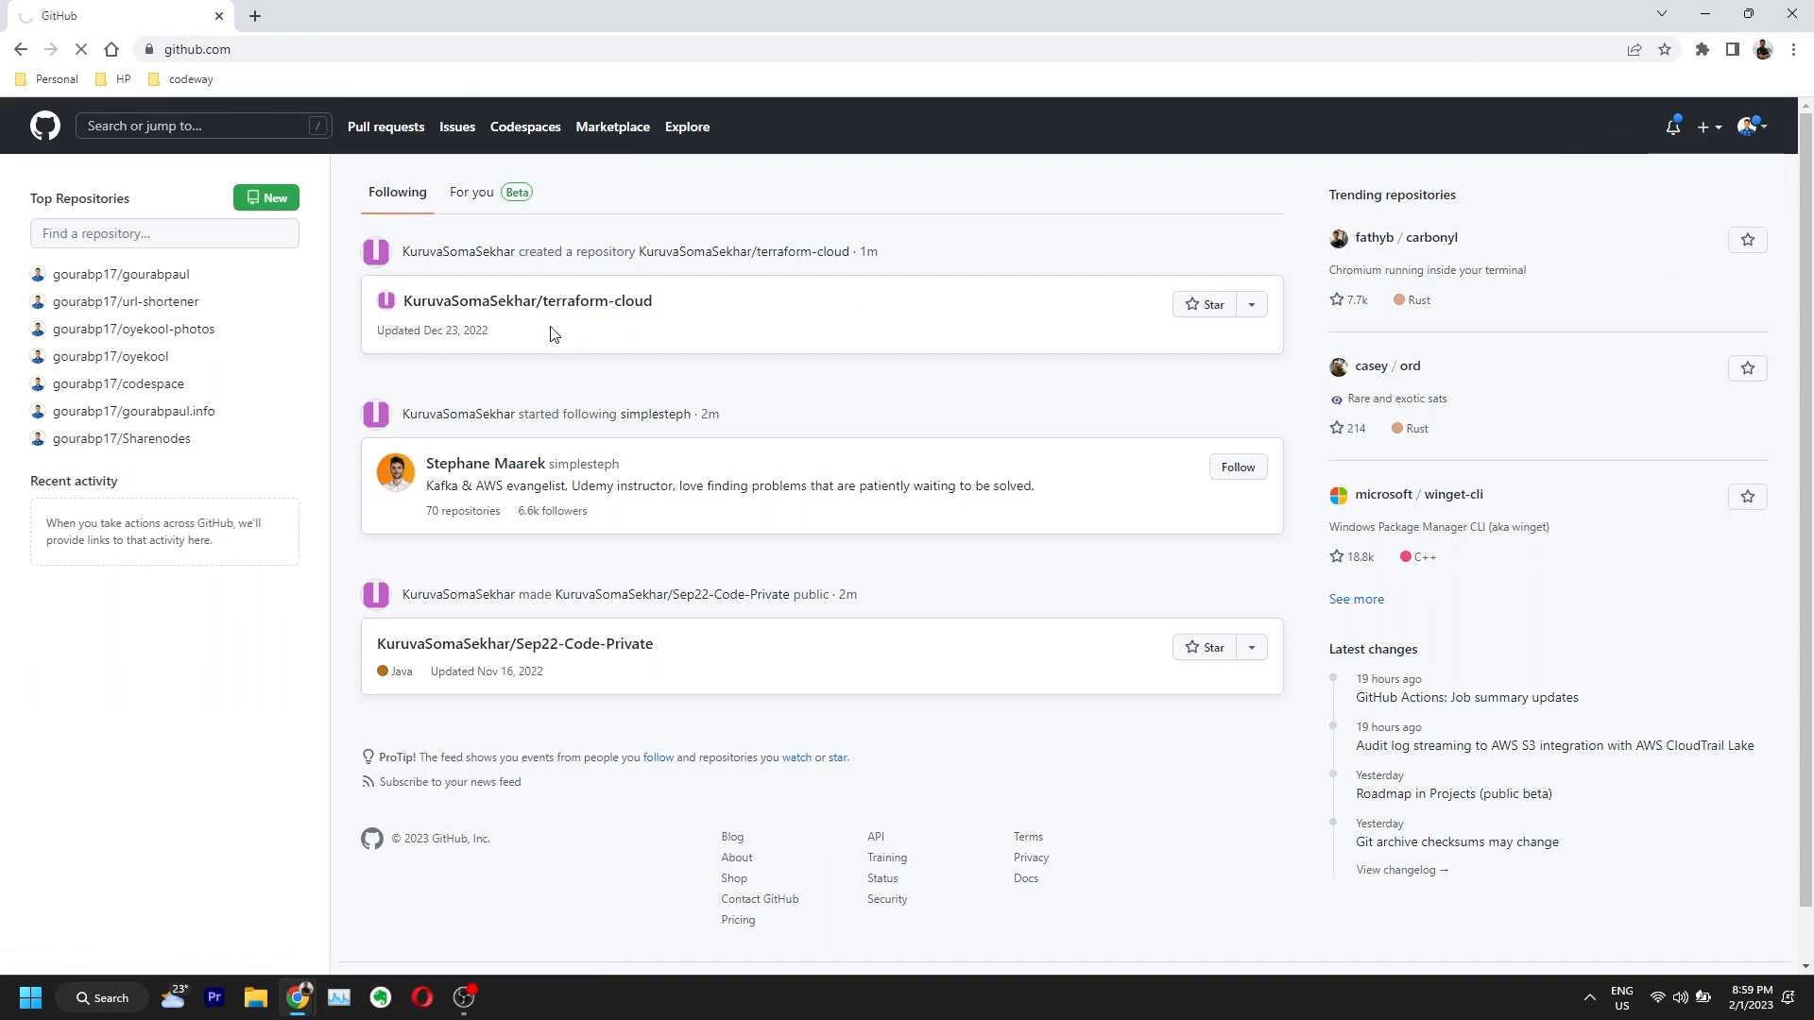
Step: Scroll to the achievement badge and highlight its title text
{"action": "scroll", "coordinate": [250, 572], "scroll_direction": "down", "scroll_amount": 3}
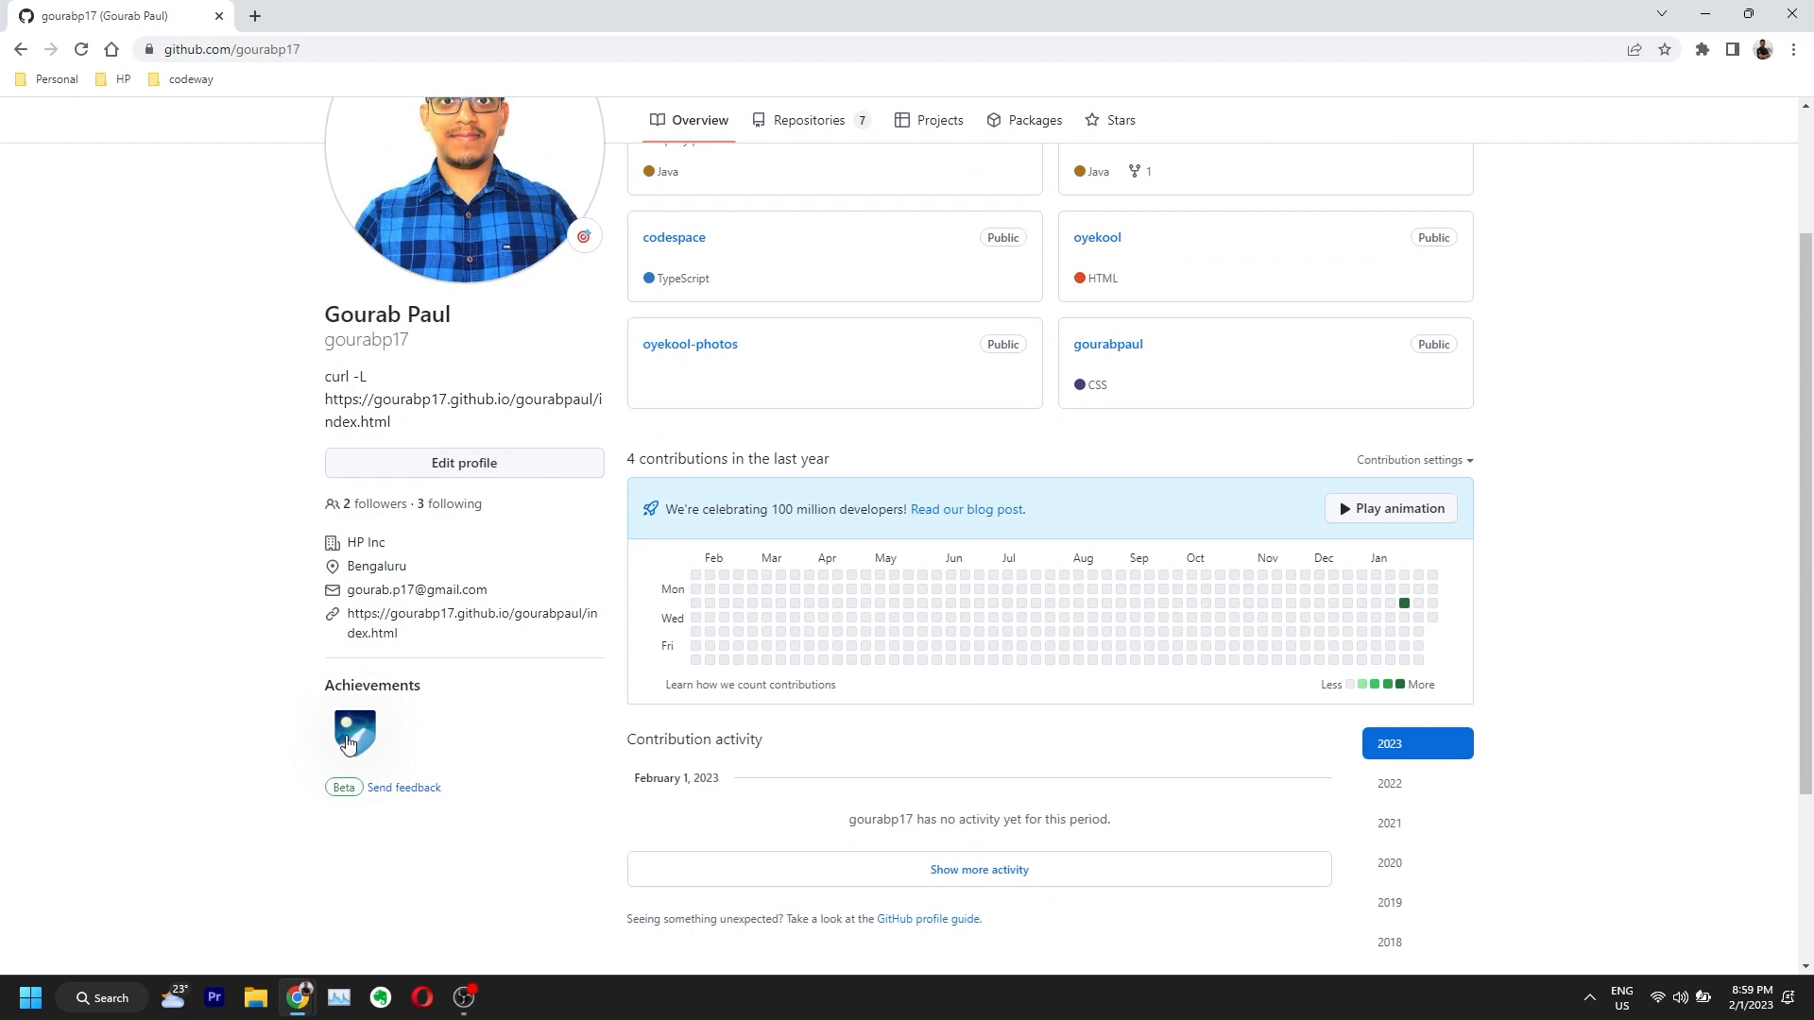
{"action": "mouse_move", "coordinate": [349, 744]}
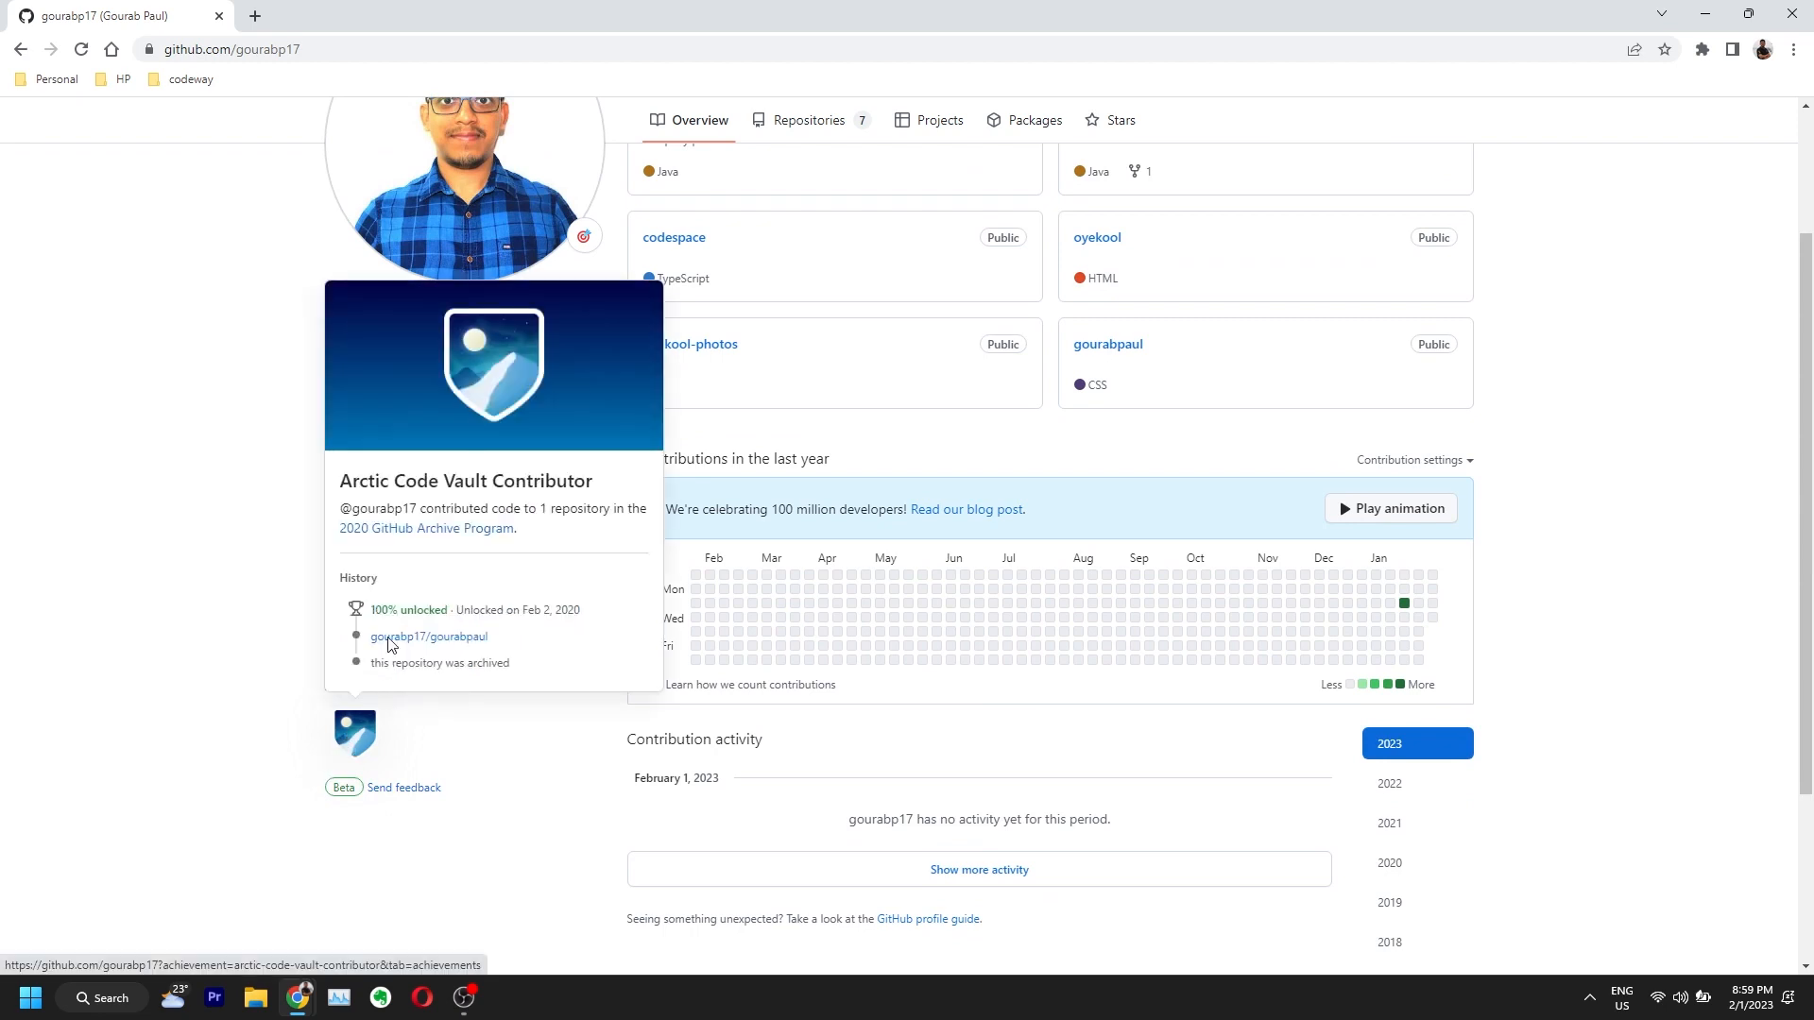
{"action": "left_click_drag", "start_coordinate": [349, 483], "coordinate": [388, 483]}
{"action": "left_click", "coordinate": [391, 493]}
{"action": "left_click_drag", "start_coordinate": [346, 483], "coordinate": [597, 484]}
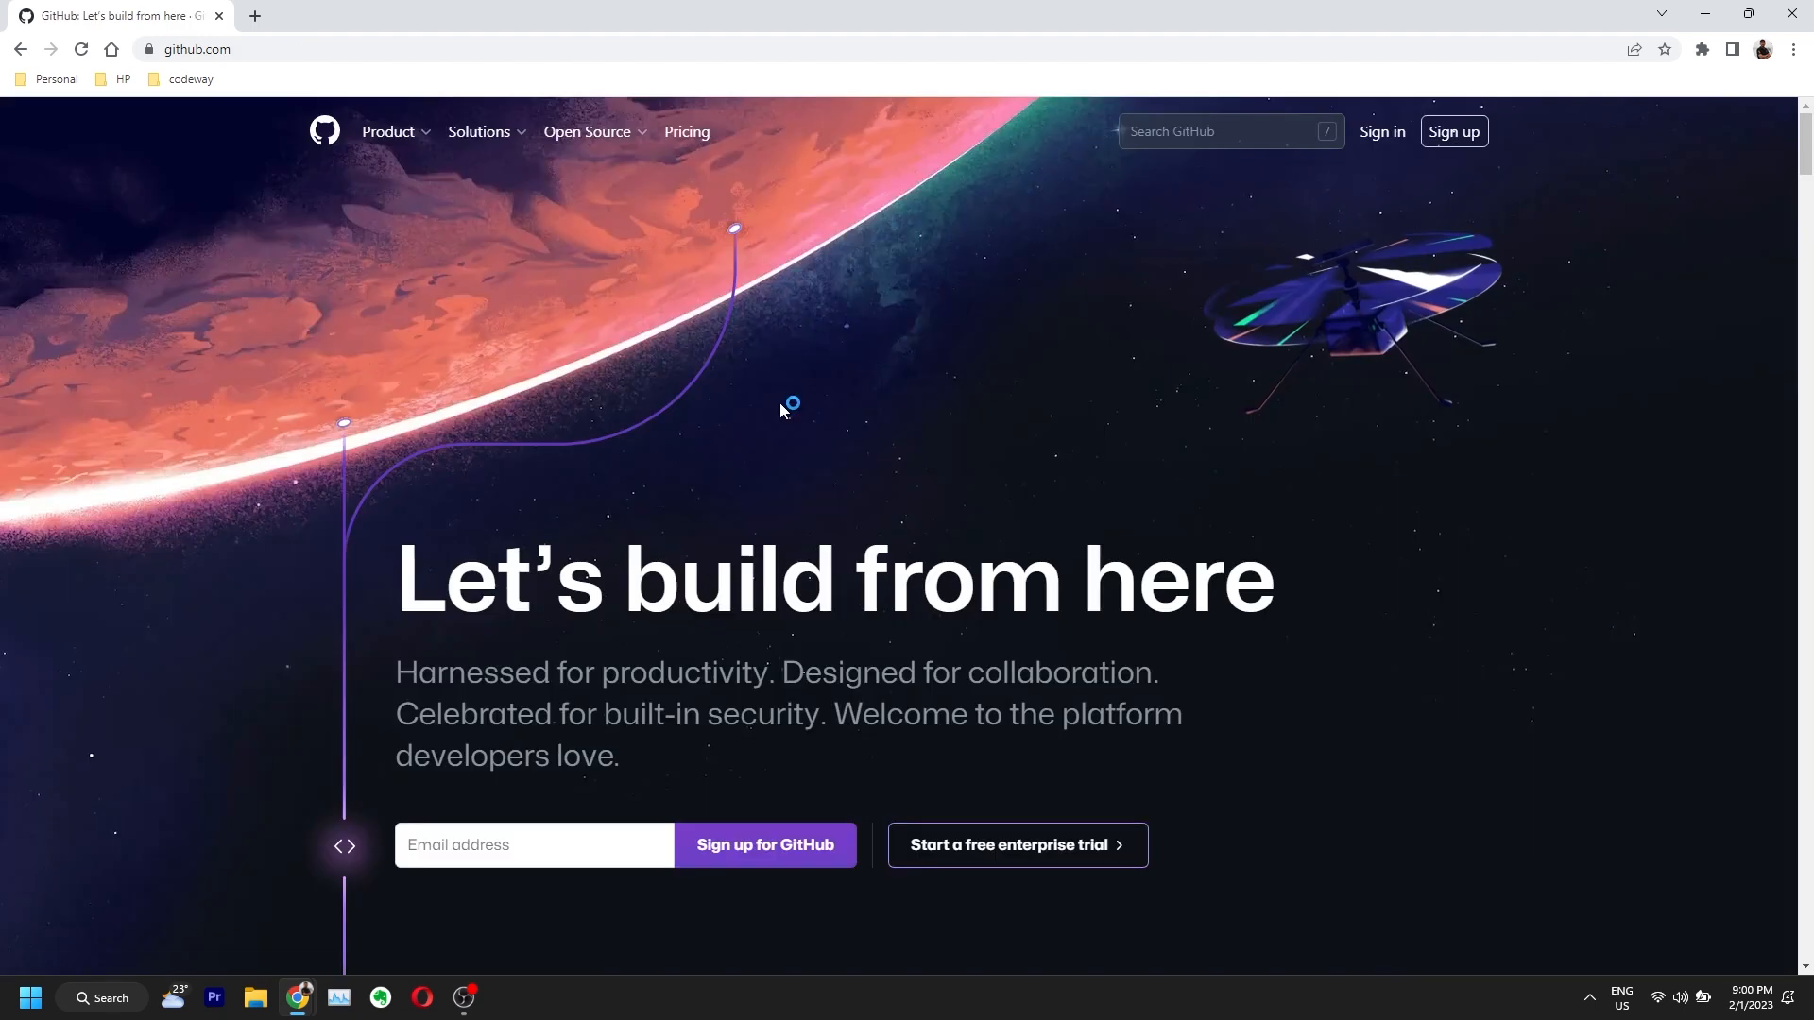
Step: Sign up with an email address, saved password and username, decline updates, pass verification, and create the account
{"action": "left_click", "coordinate": [1468, 134]}
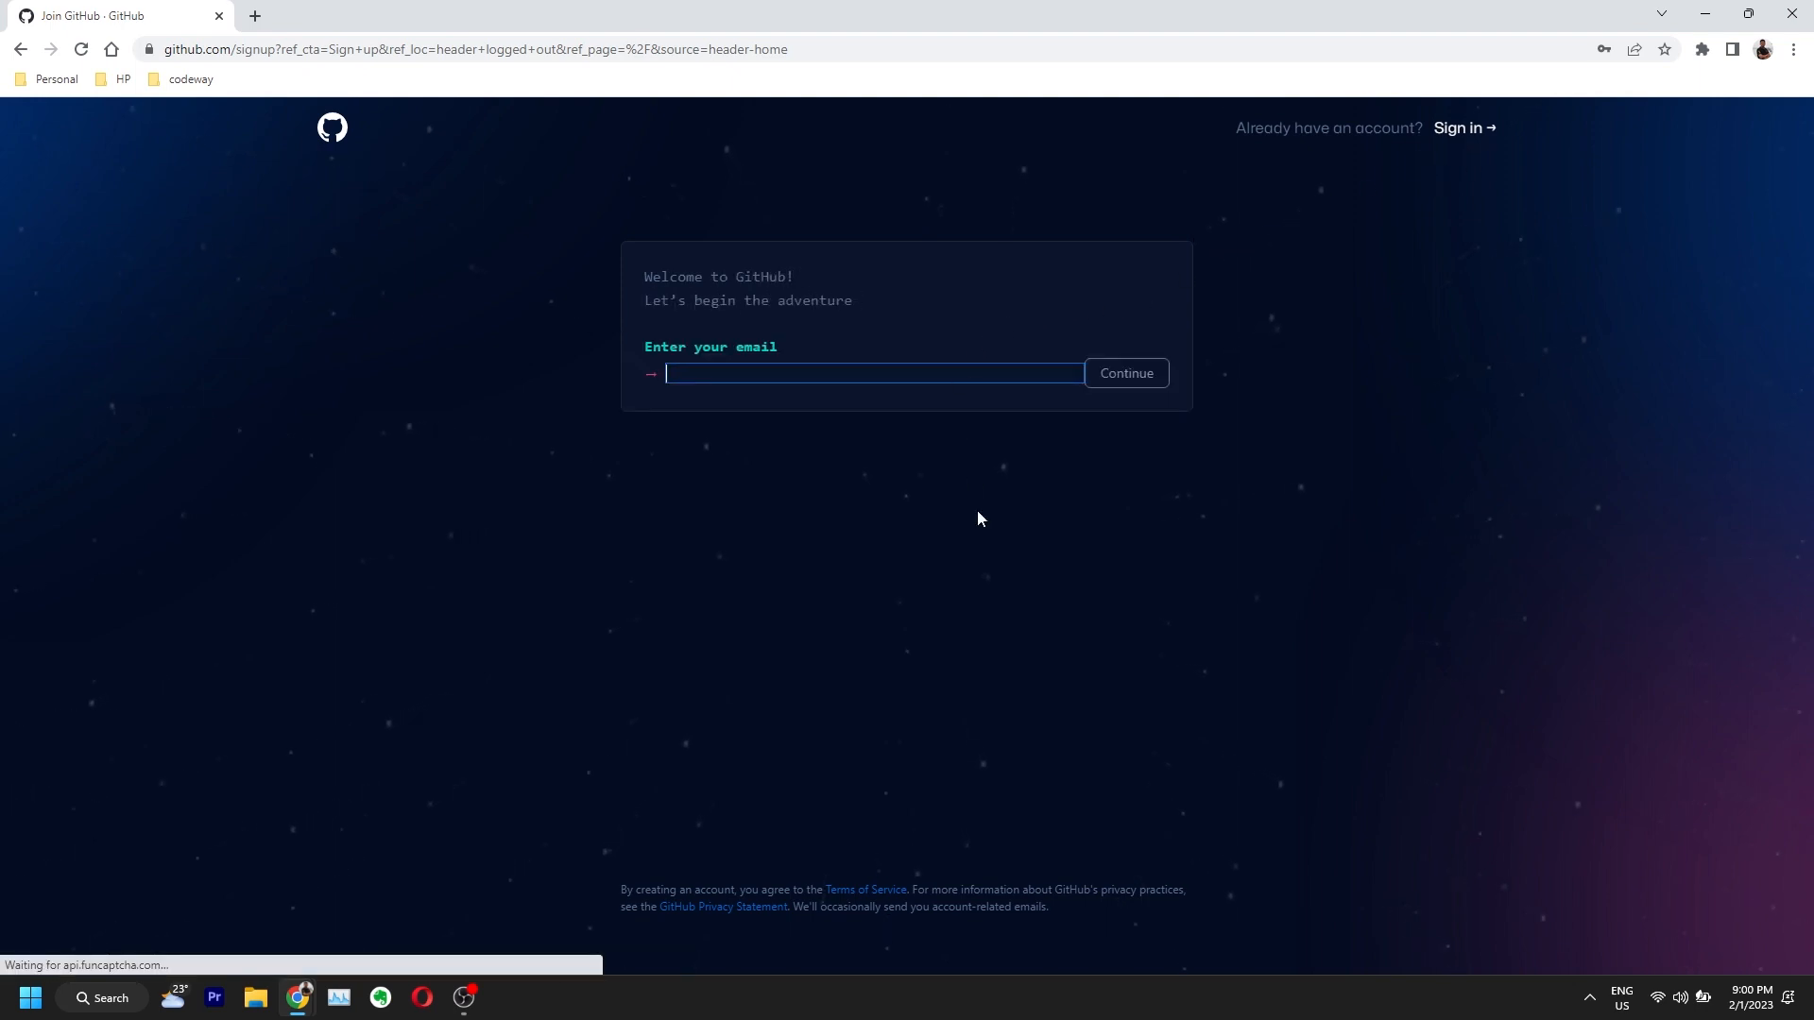
{"action": "left_click", "coordinate": [779, 371]}
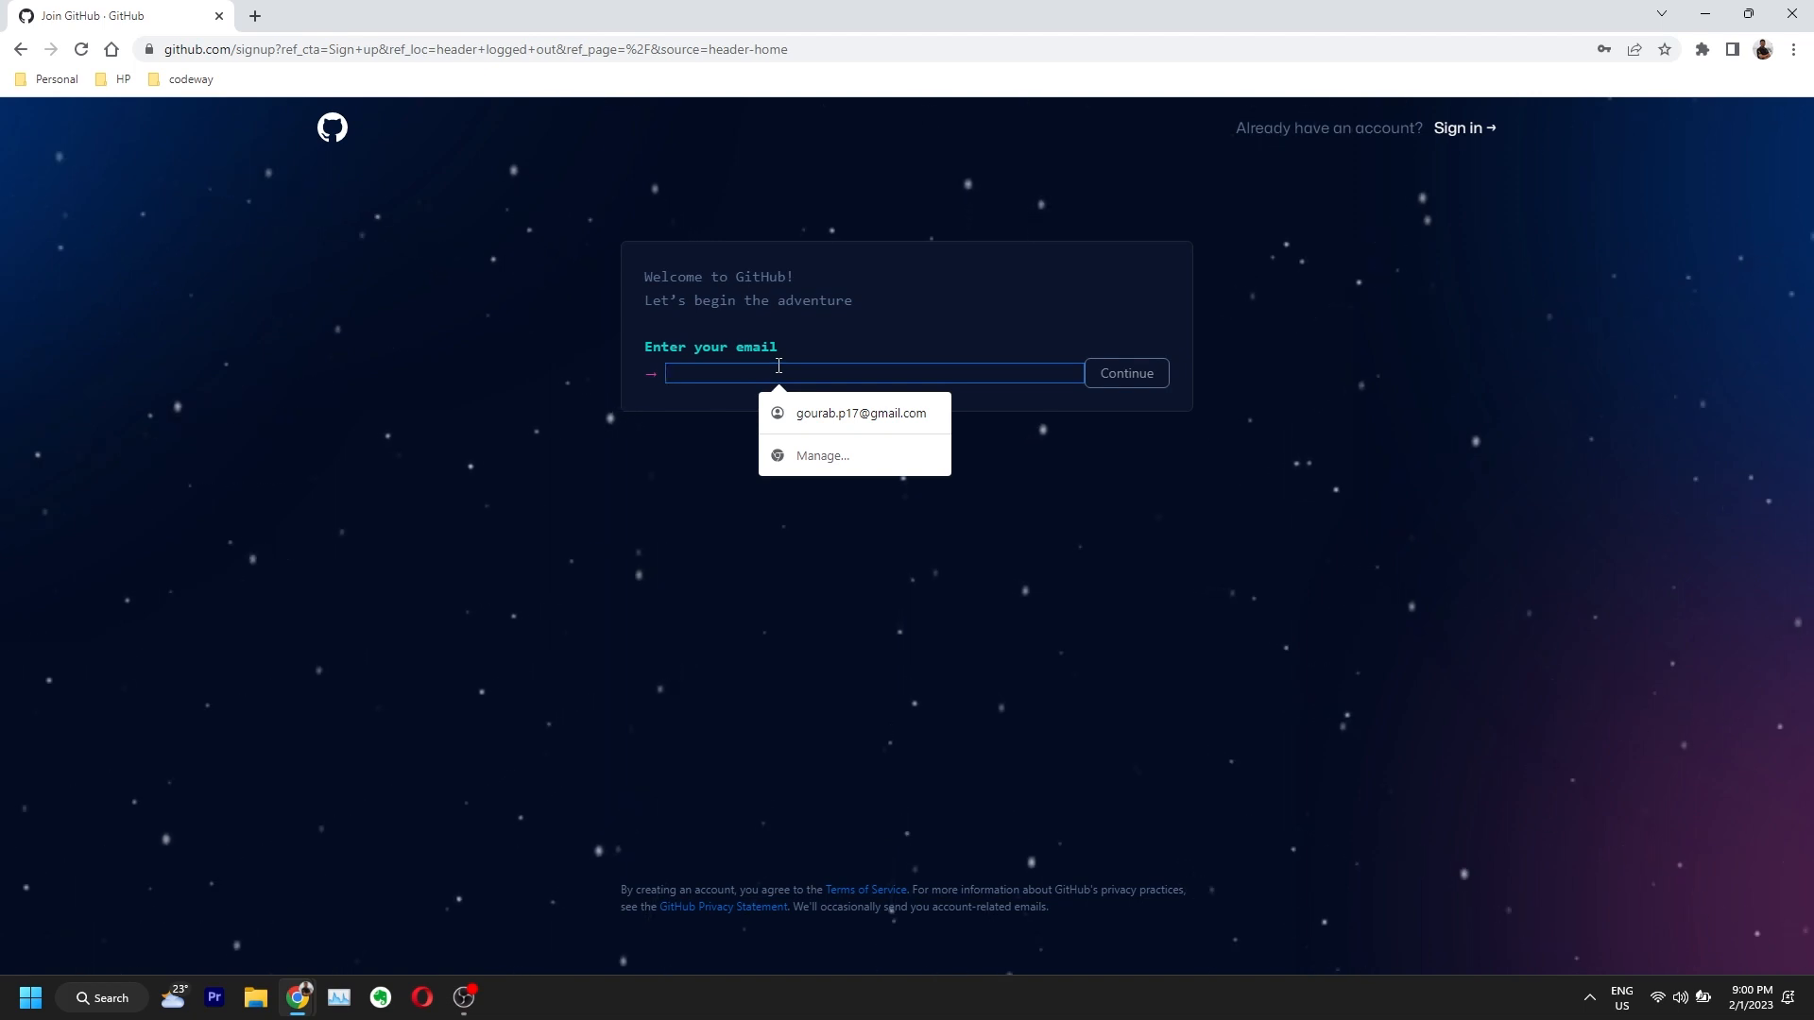
{"action": "left_click", "coordinate": [779, 366]}
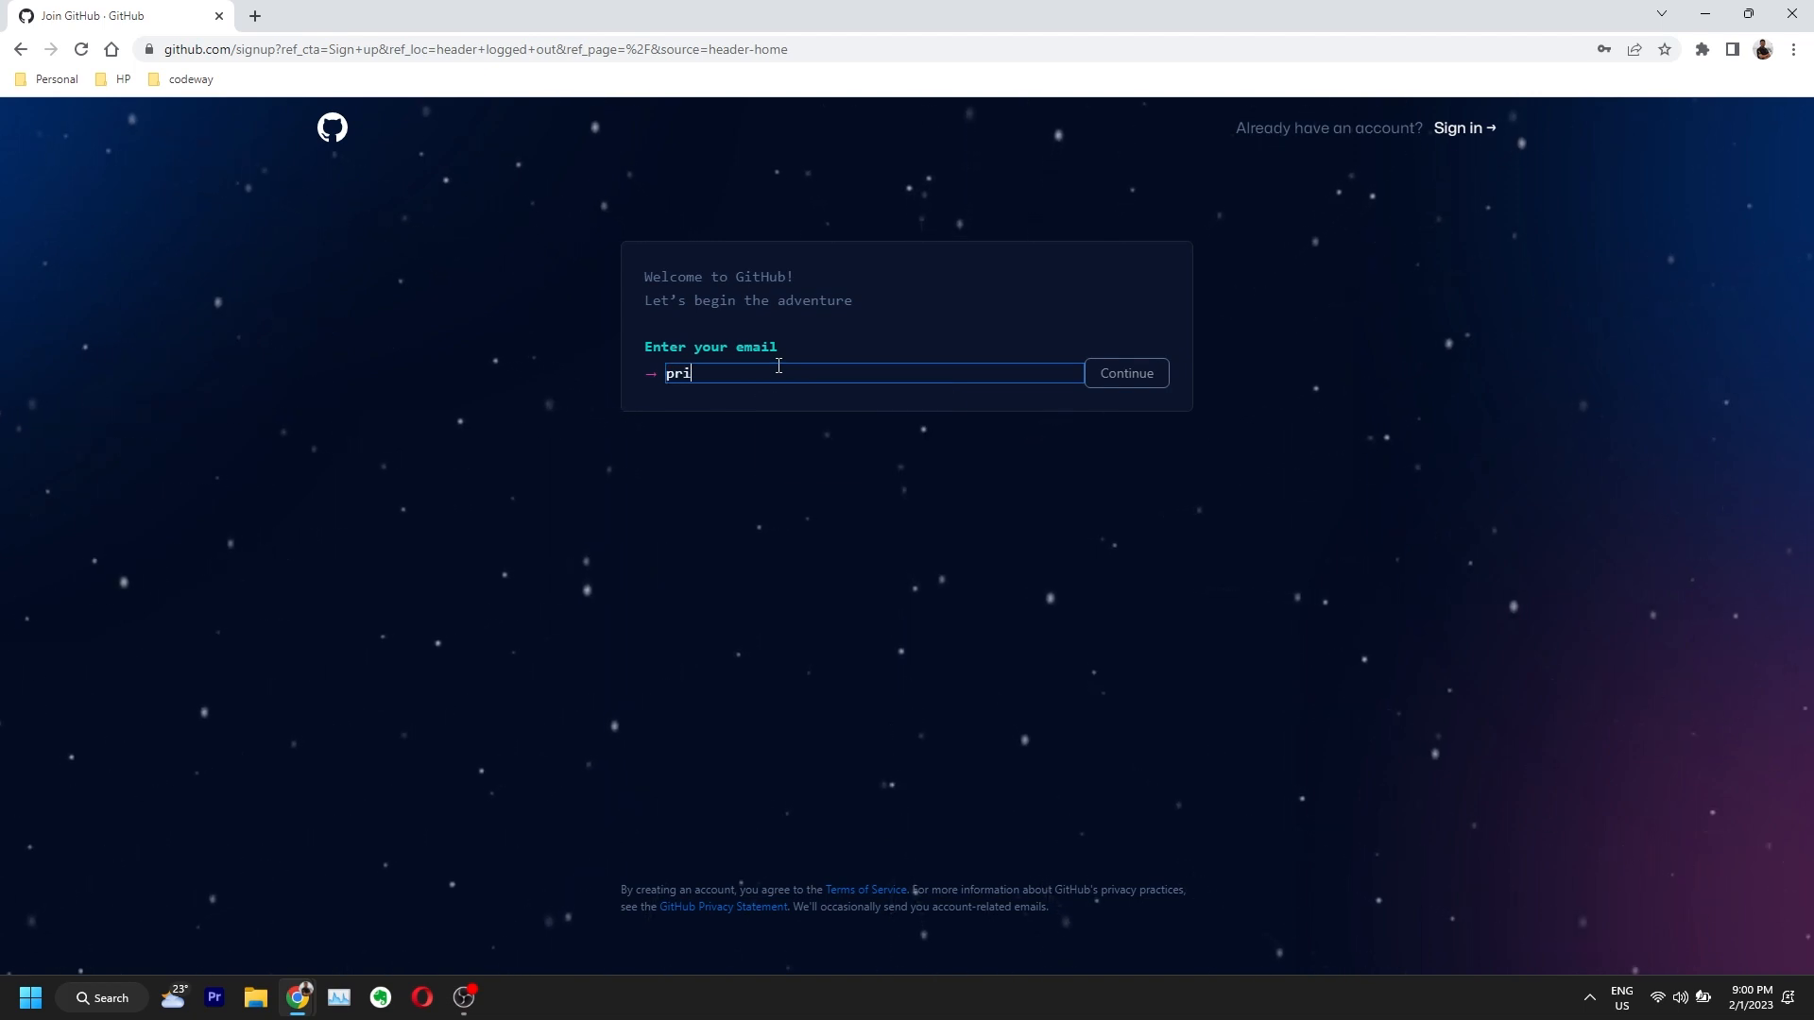
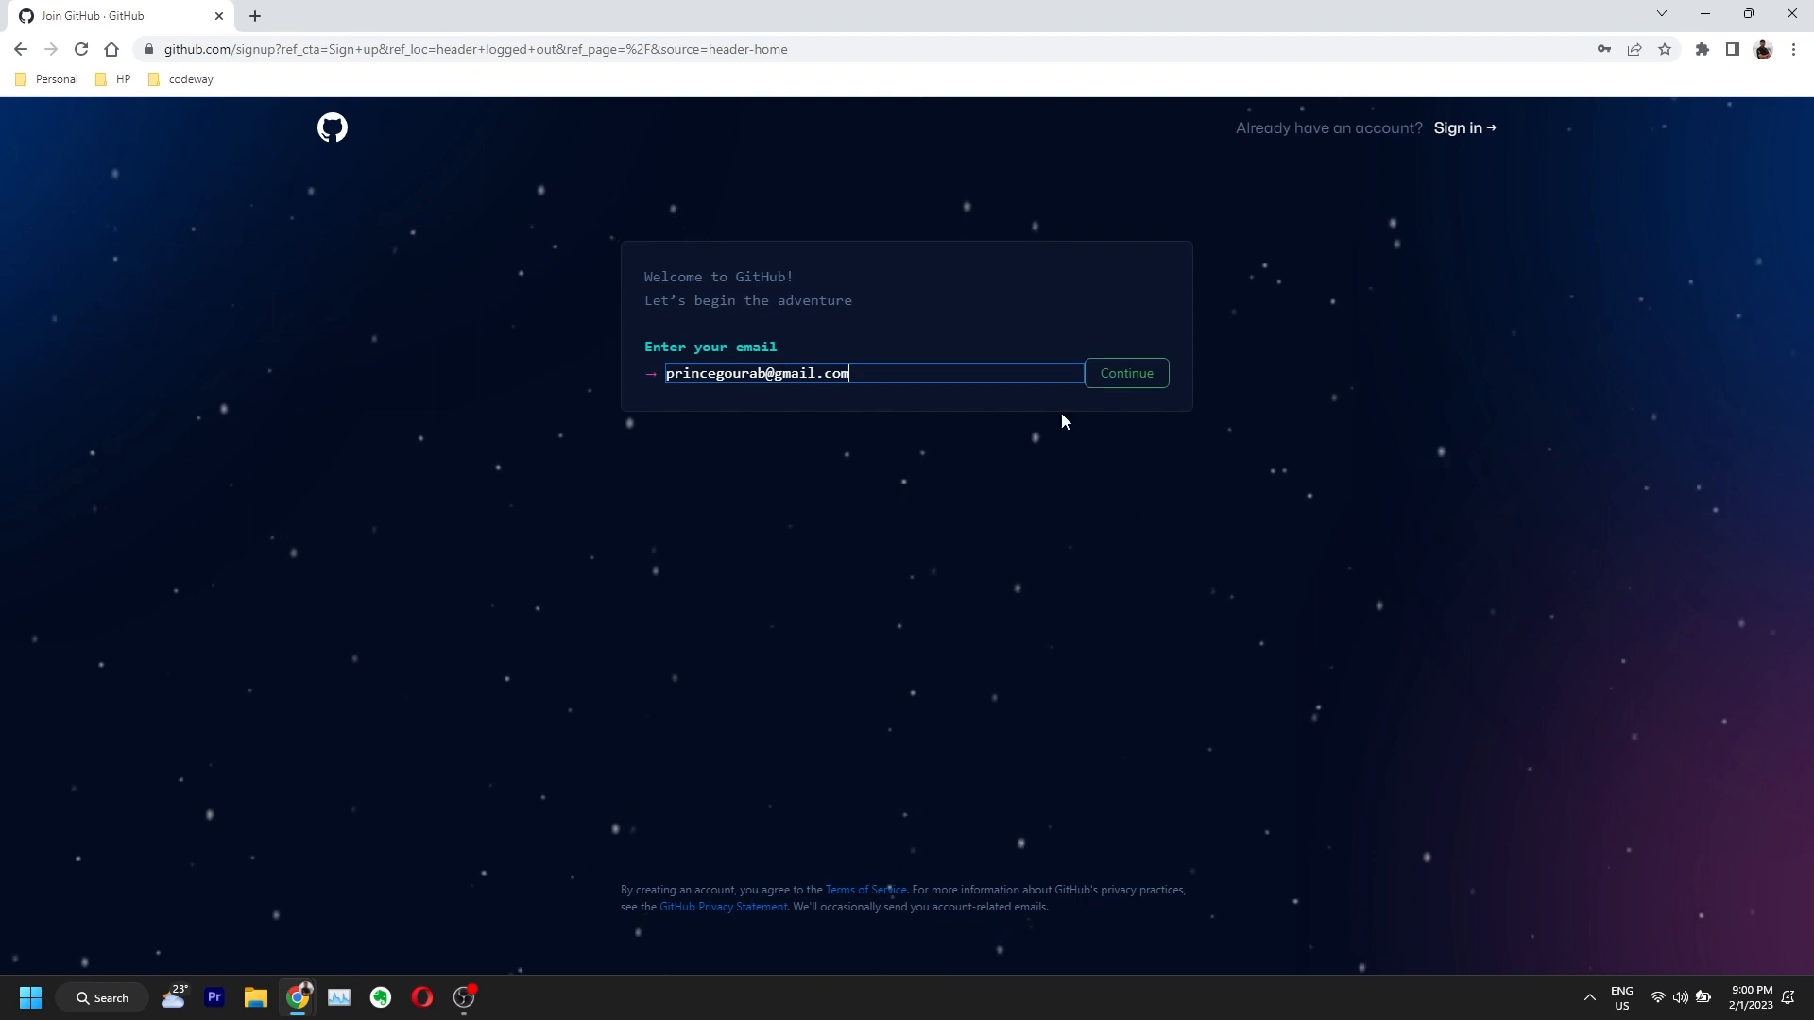
{"action": "left_click", "coordinate": [1127, 374]}
{"action": "left_click", "coordinate": [926, 489]}
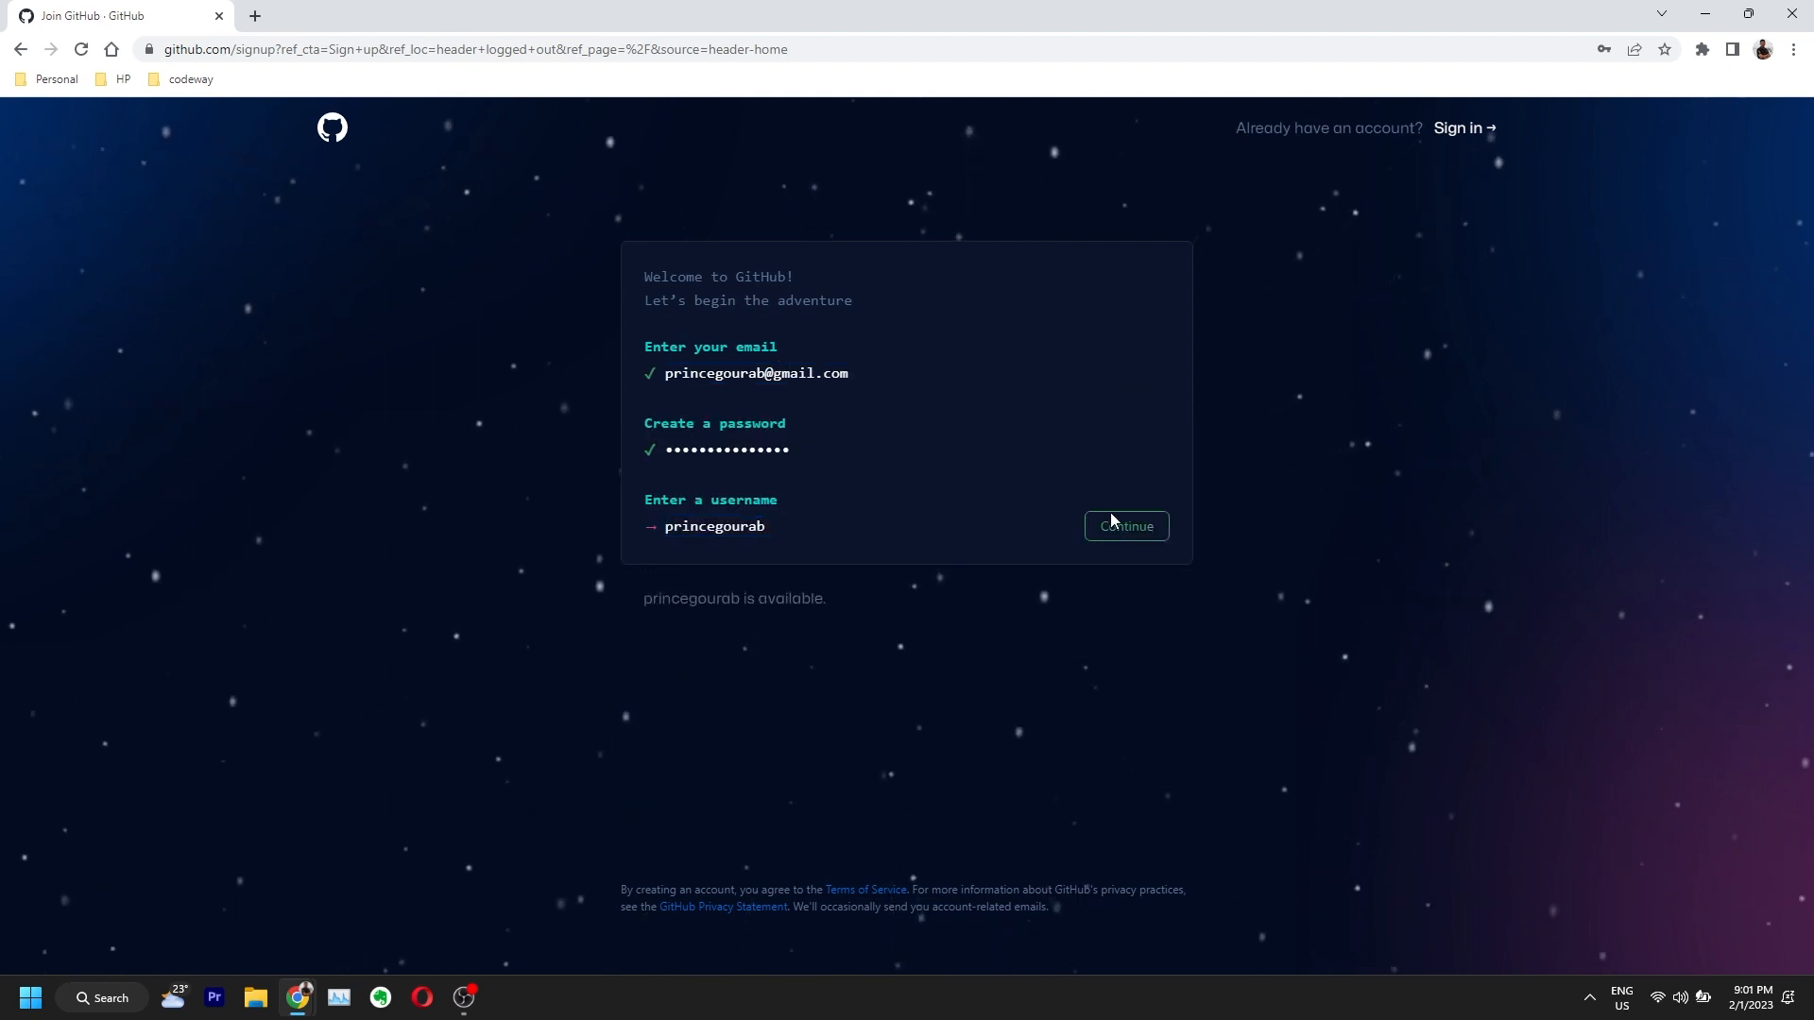
{"action": "left_click", "coordinate": [1130, 527]}
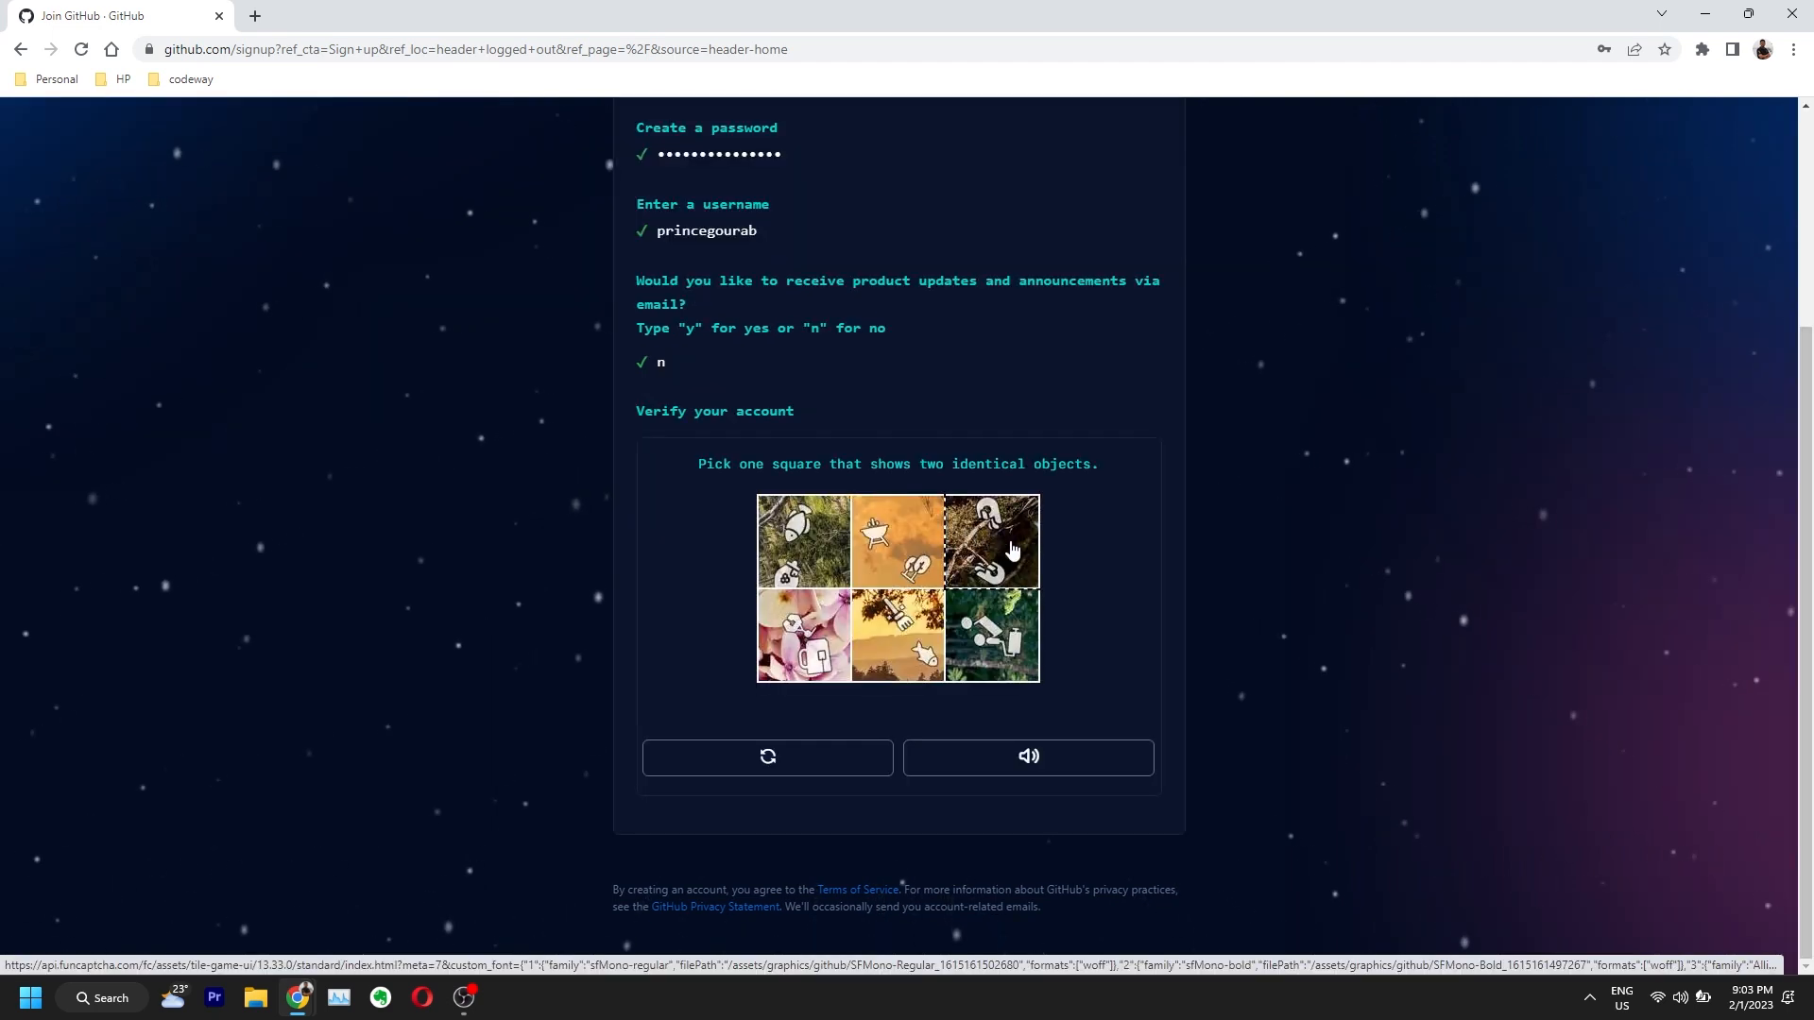
{"action": "left_click", "coordinate": [1011, 540]}
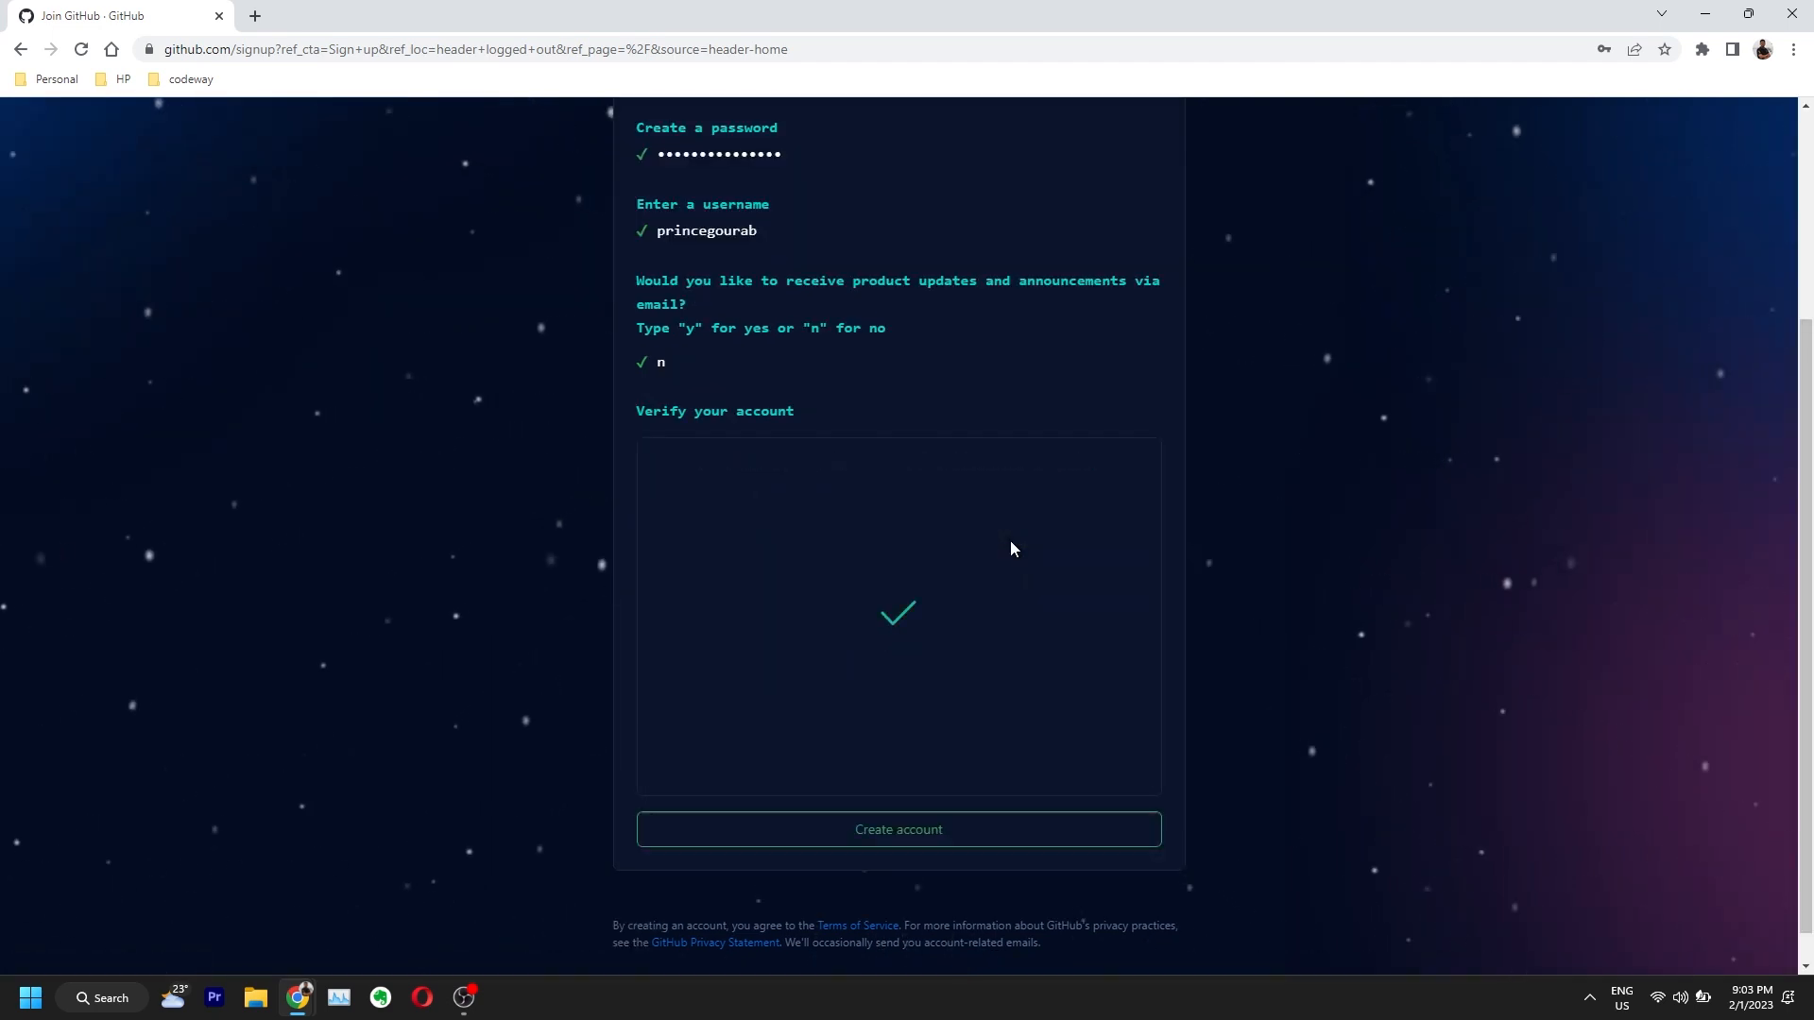
{"action": "left_click", "coordinate": [948, 838]}
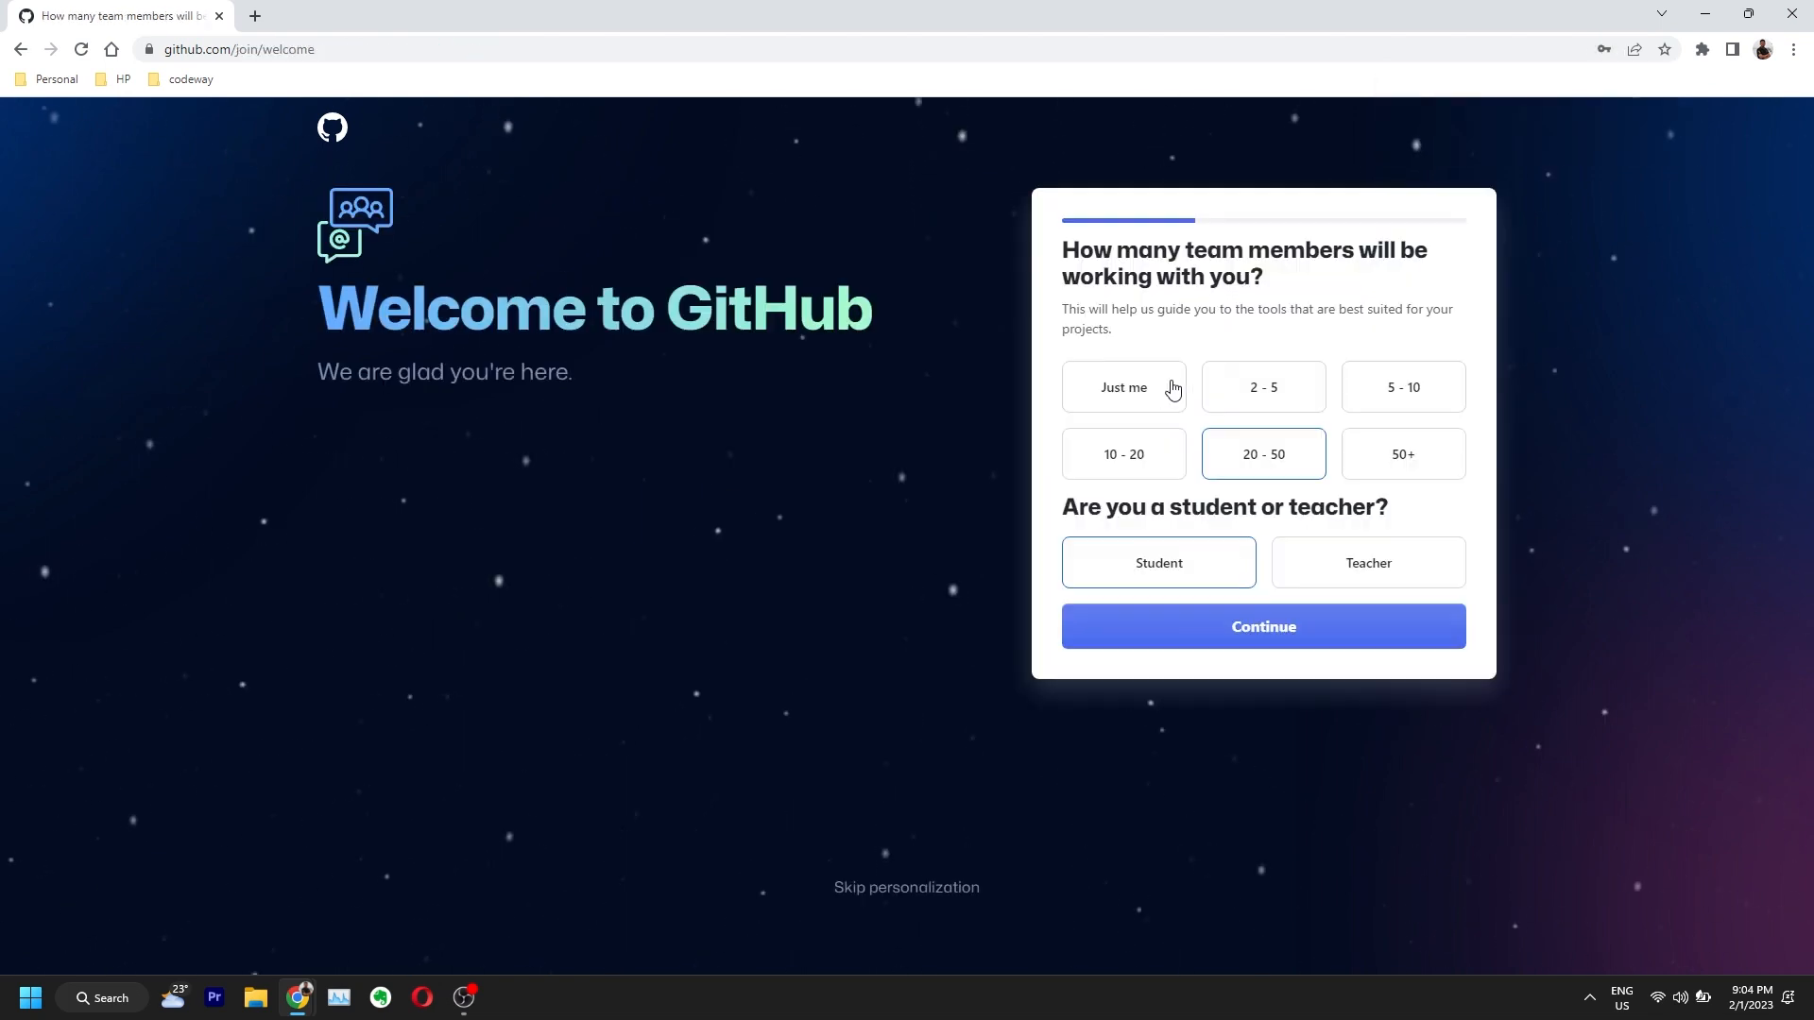
Step: Answer 'Just me' for team size, tick Community as the feature of interest, and continue for free
{"action": "left_click", "coordinate": [1172, 388]}
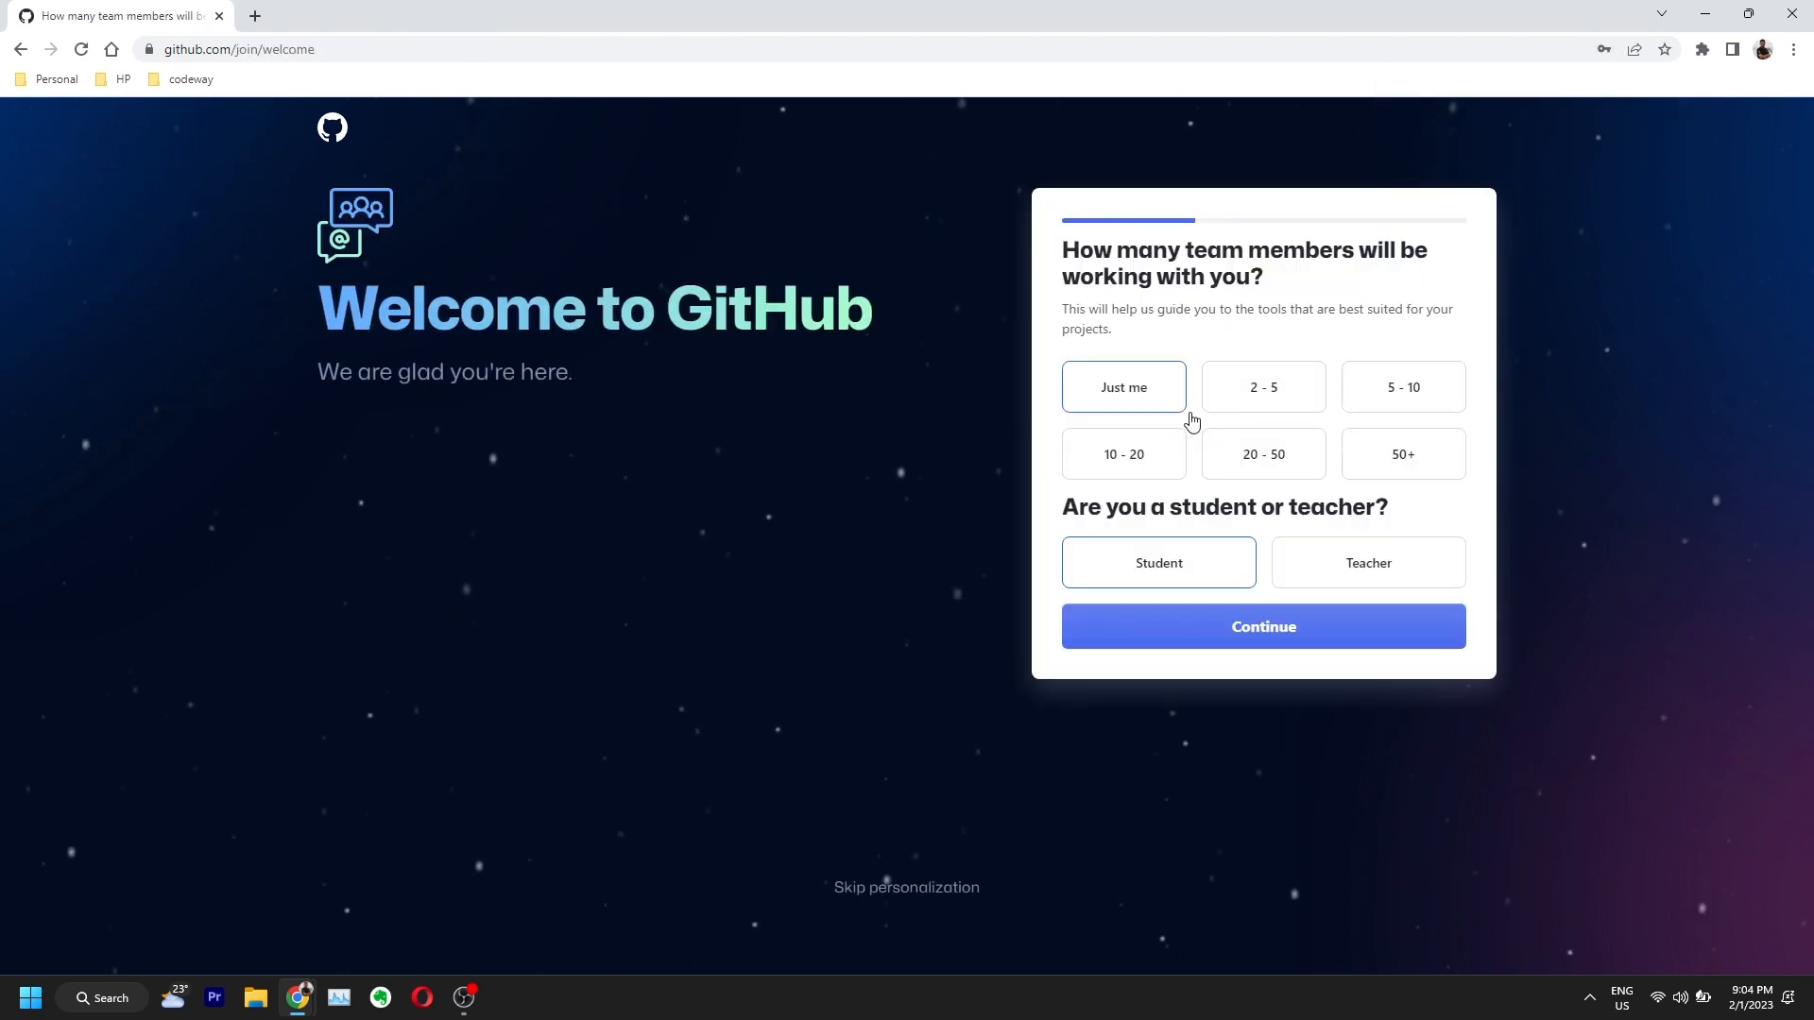
{"action": "left_click", "coordinate": [1327, 624]}
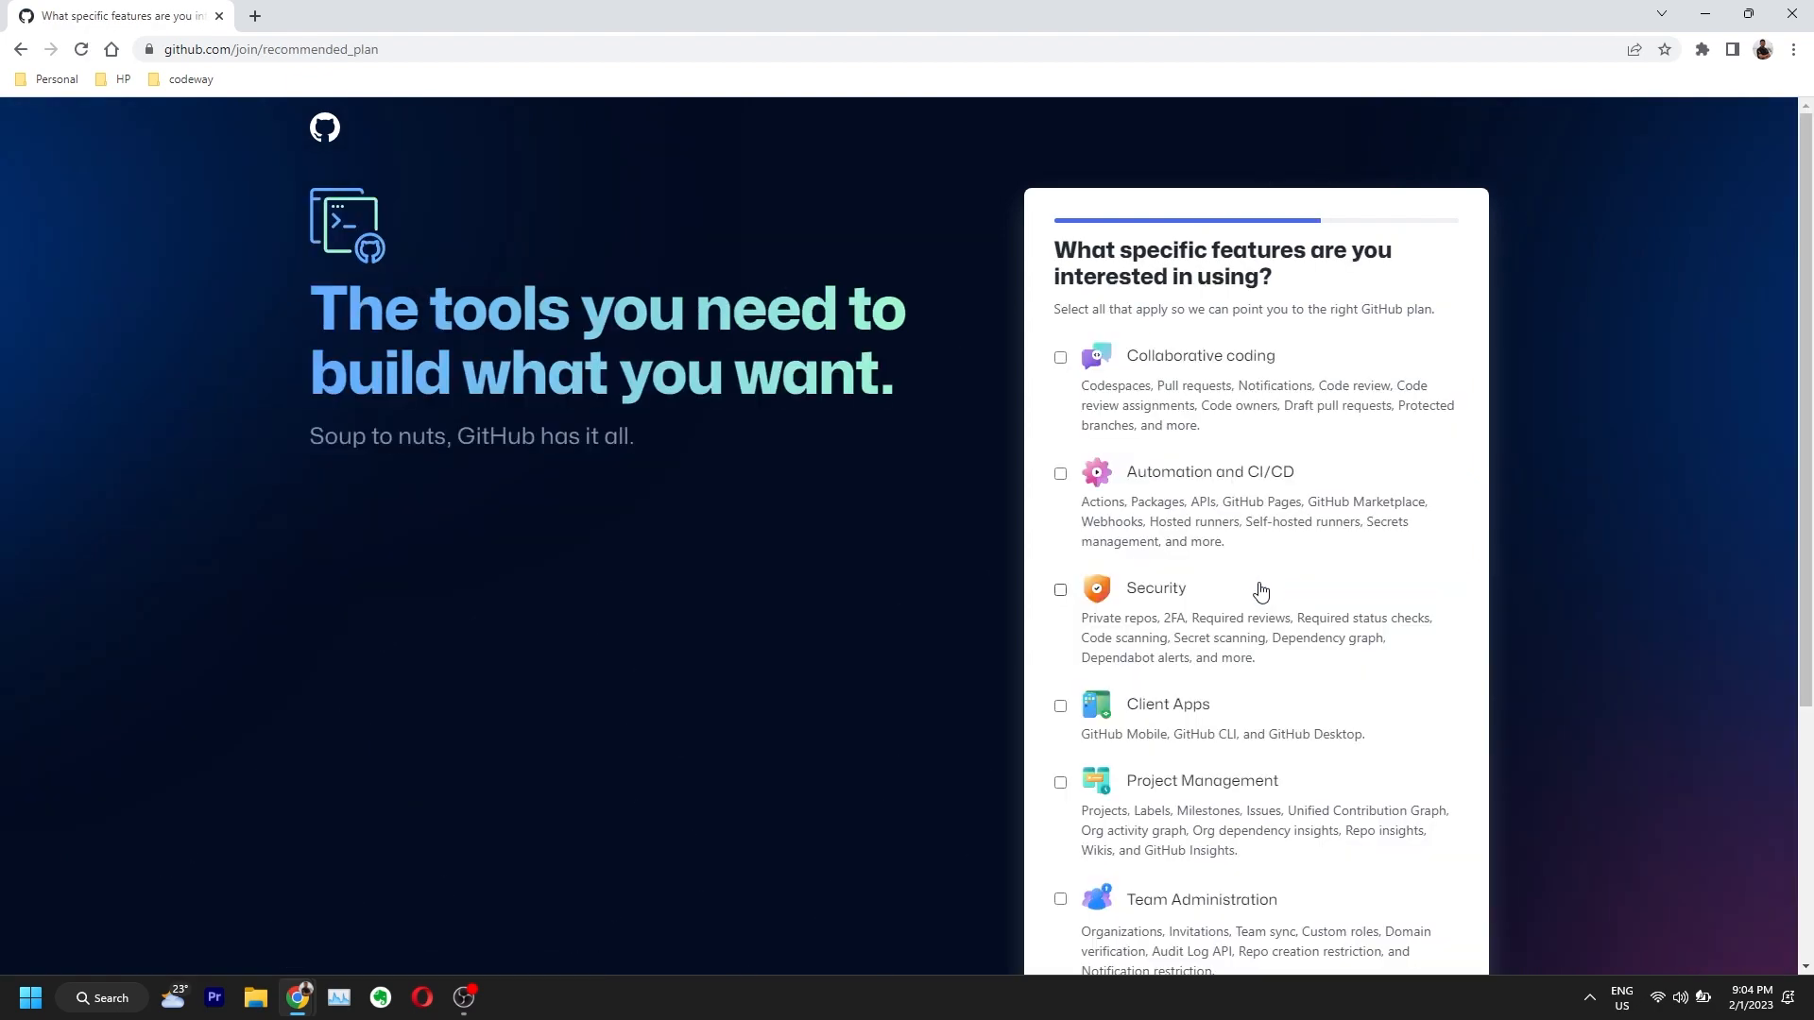
{"action": "scroll", "coordinate": [1021, 514], "scroll_direction": "down", "scroll_amount": 4}
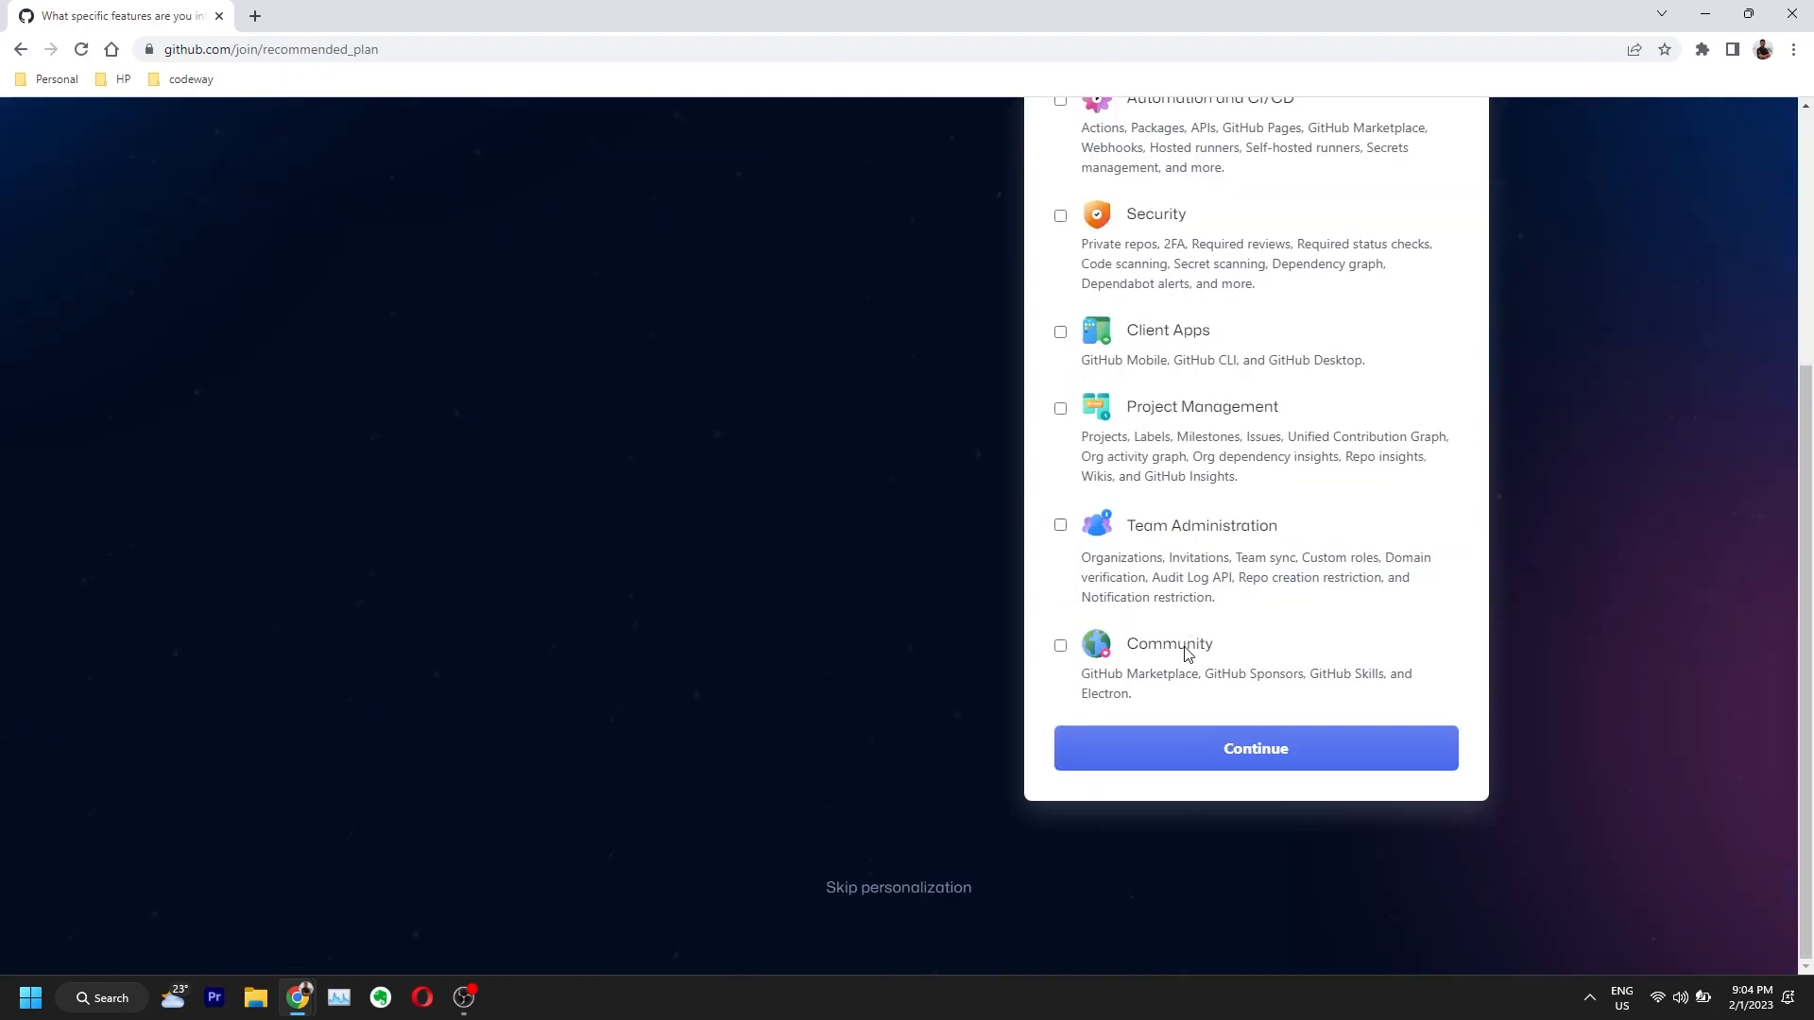
{"action": "left_click", "coordinate": [1176, 761]}
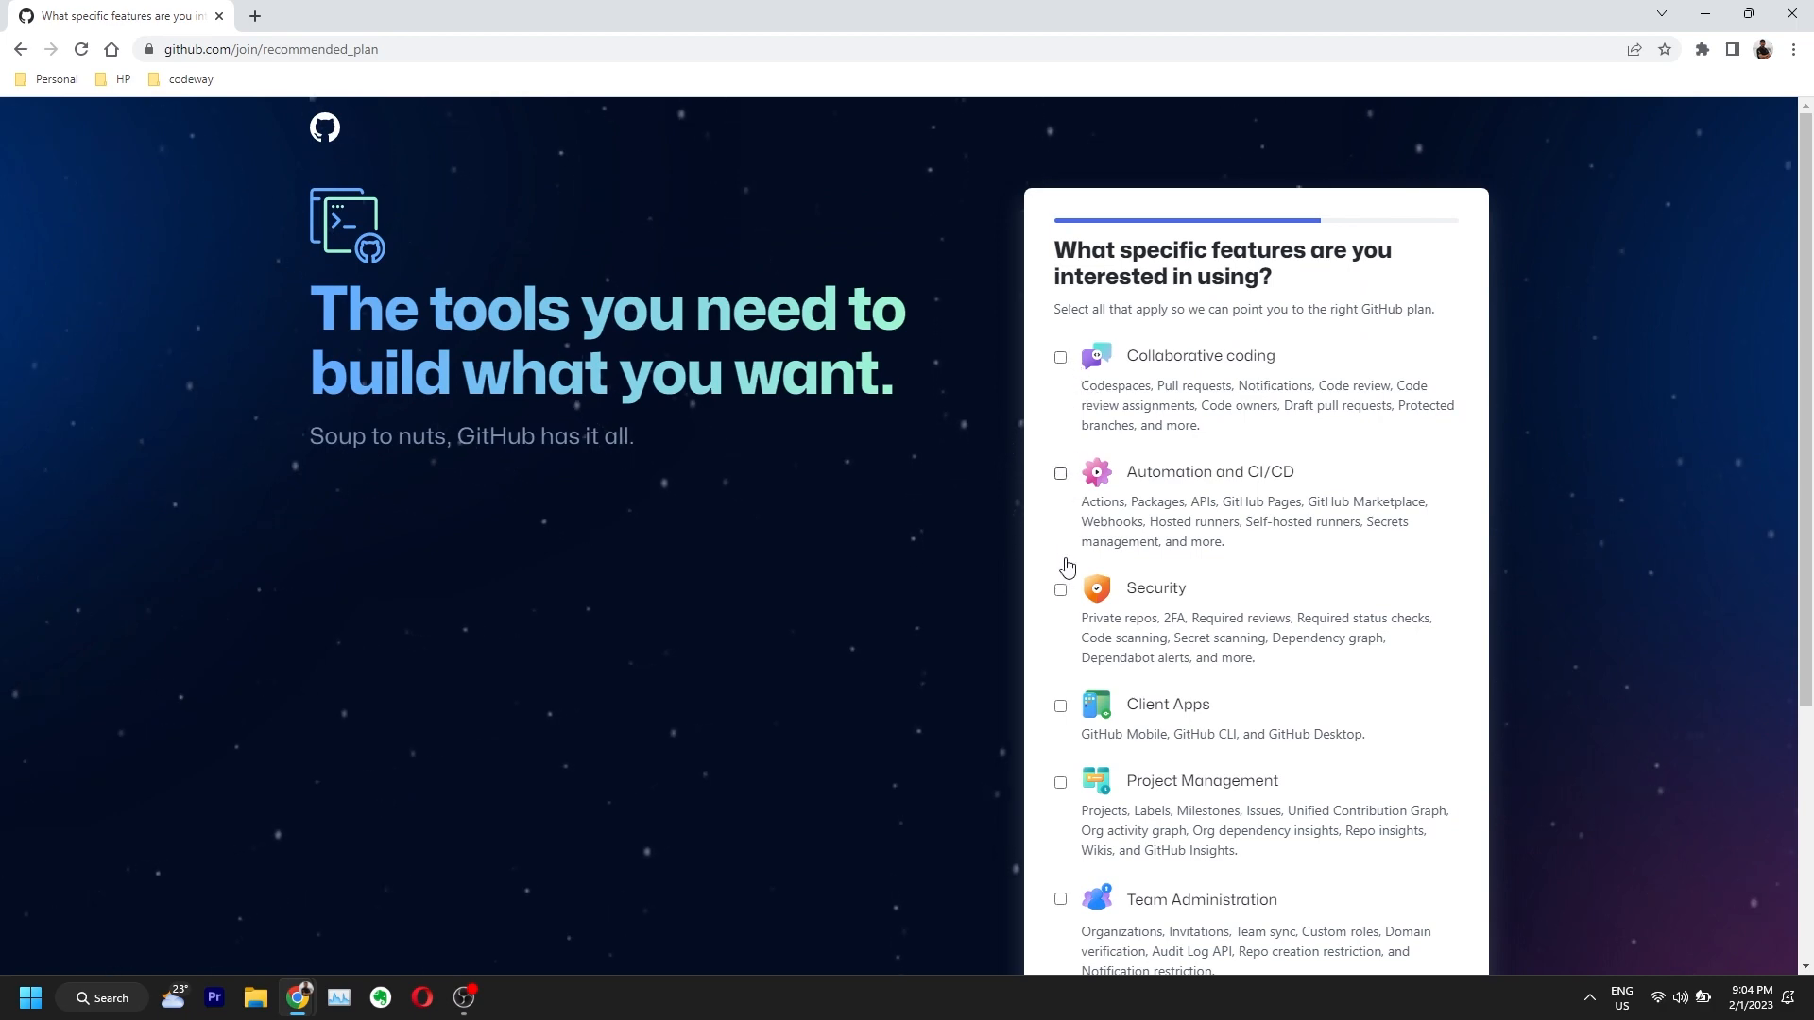
{"action": "scroll", "coordinate": [1075, 706], "scroll_direction": "down", "scroll_amount": 2}
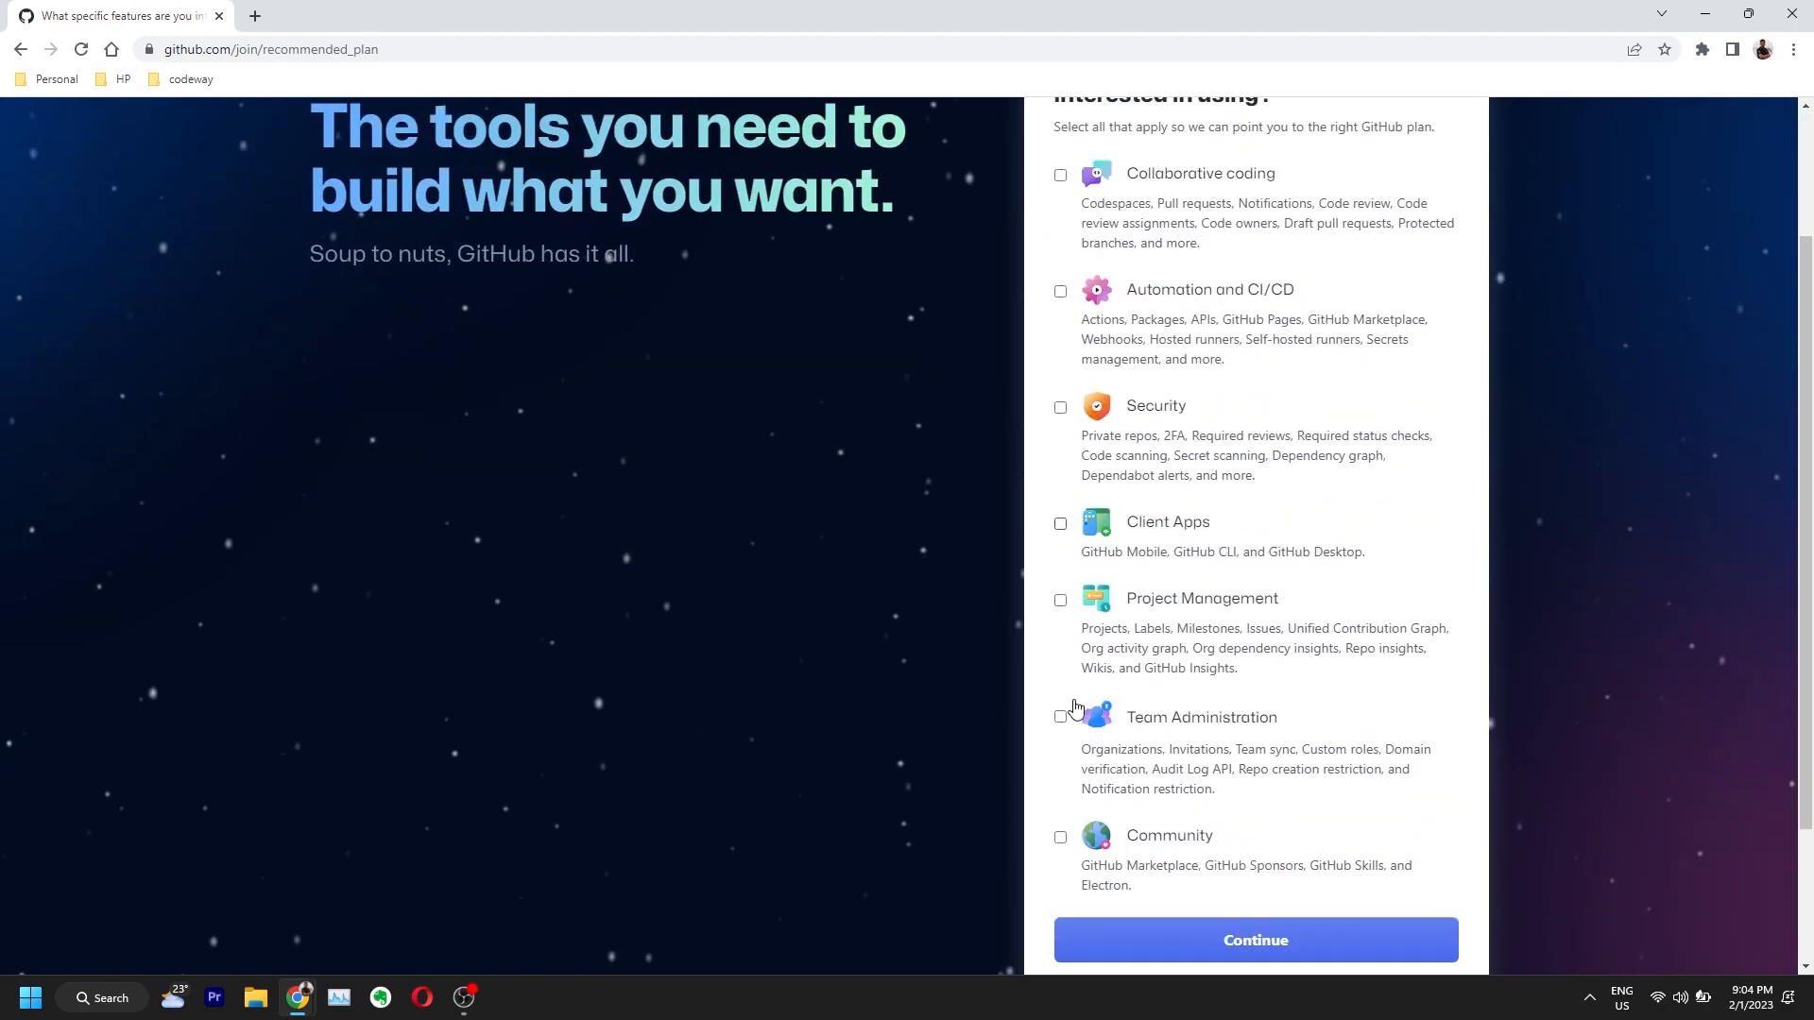
{"action": "left_click", "coordinate": [1060, 830]}
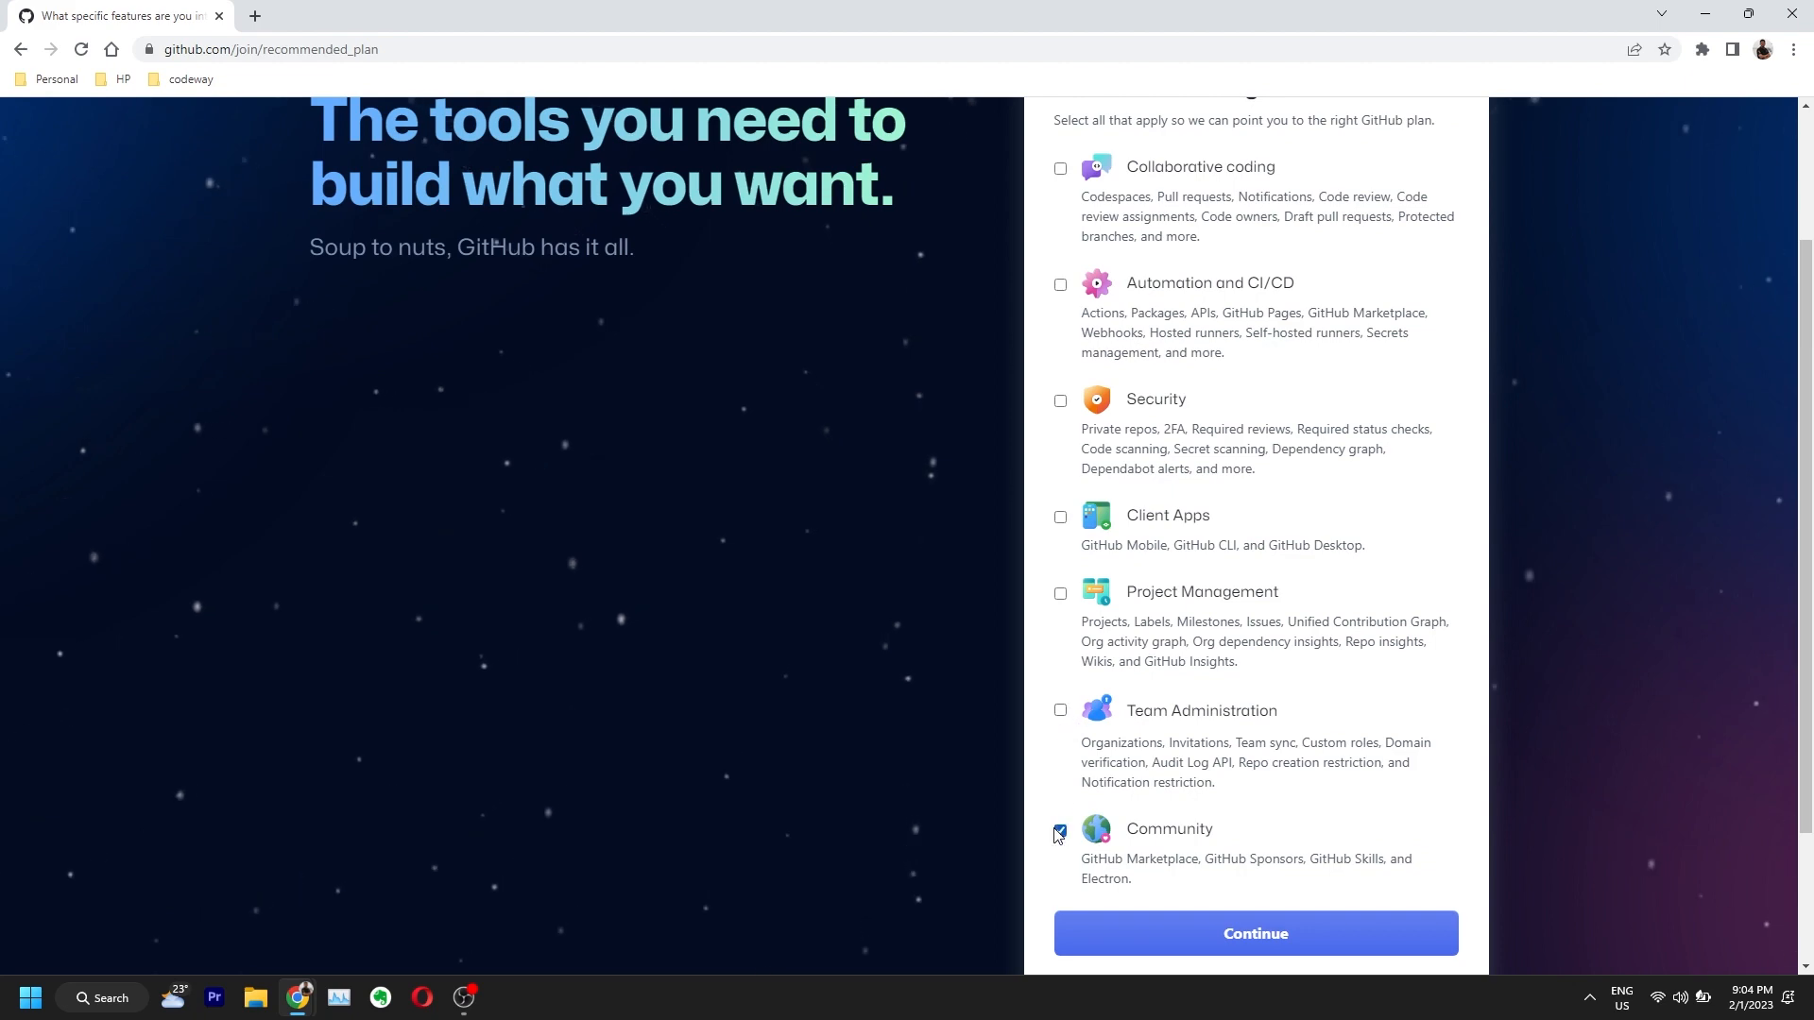
{"action": "left_click", "coordinate": [1196, 943]}
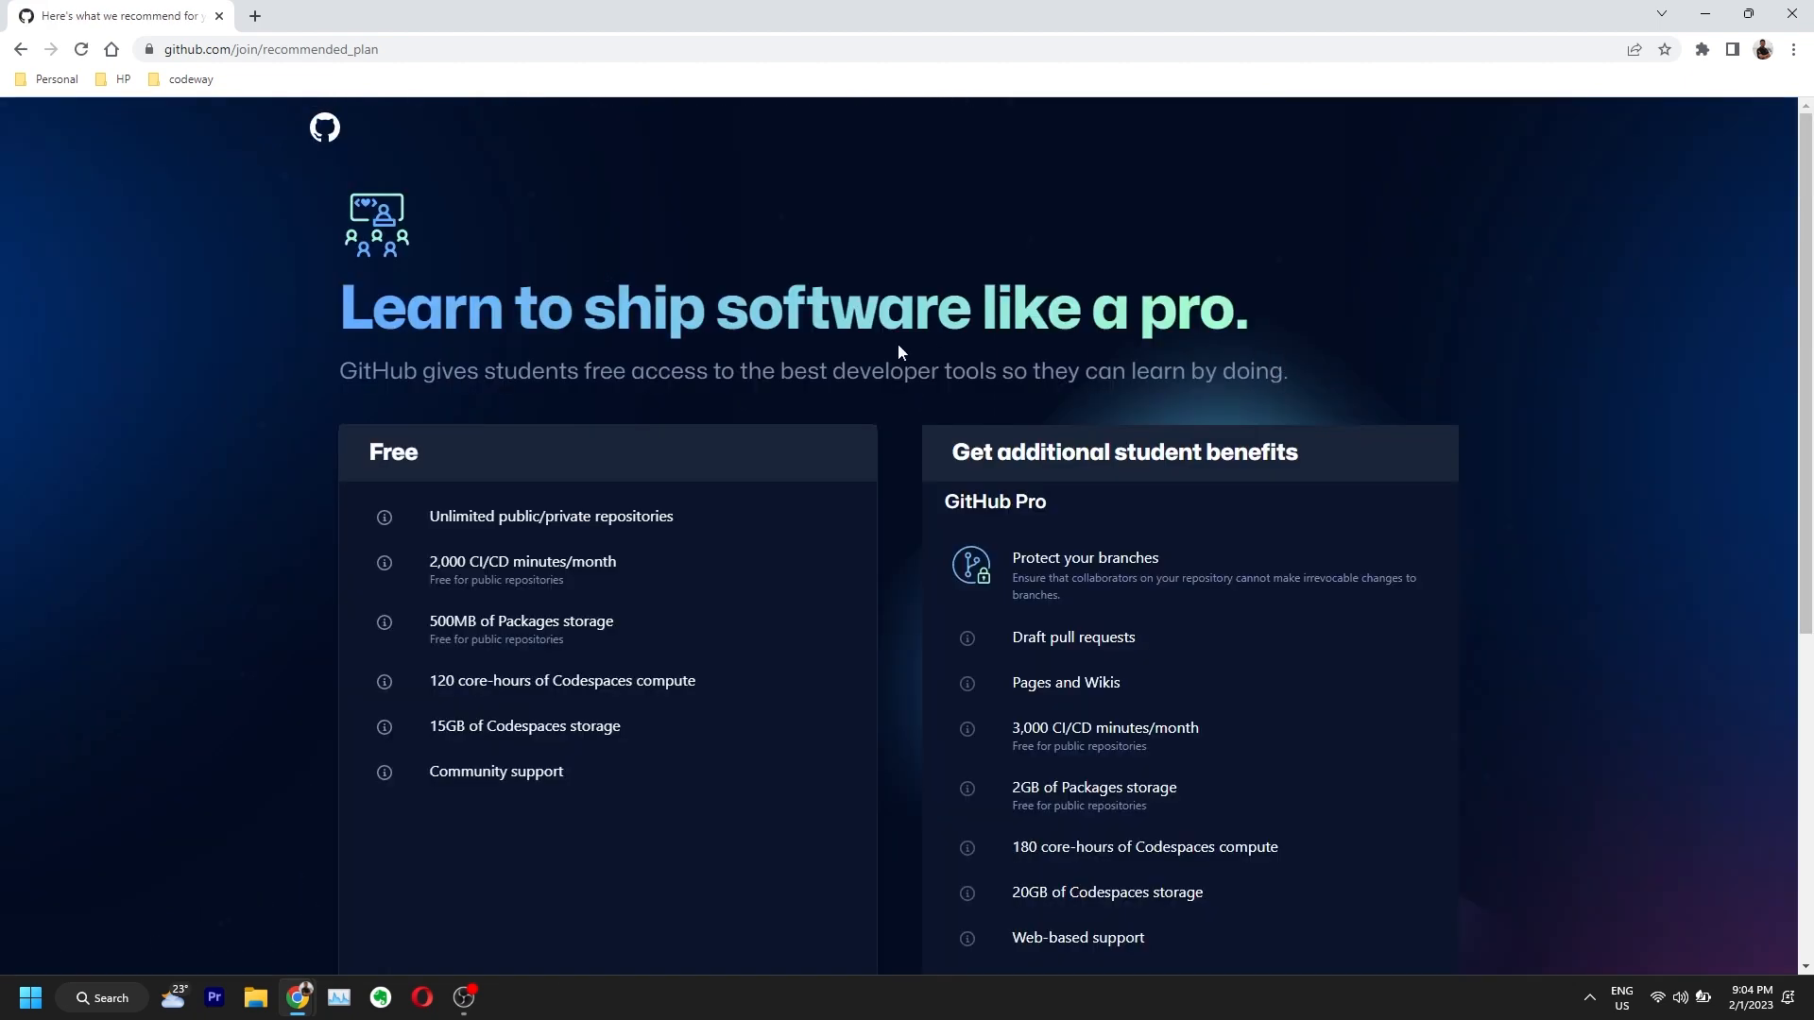
{"action": "scroll", "coordinate": [898, 346], "scroll_direction": "down", "scroll_amount": 5}
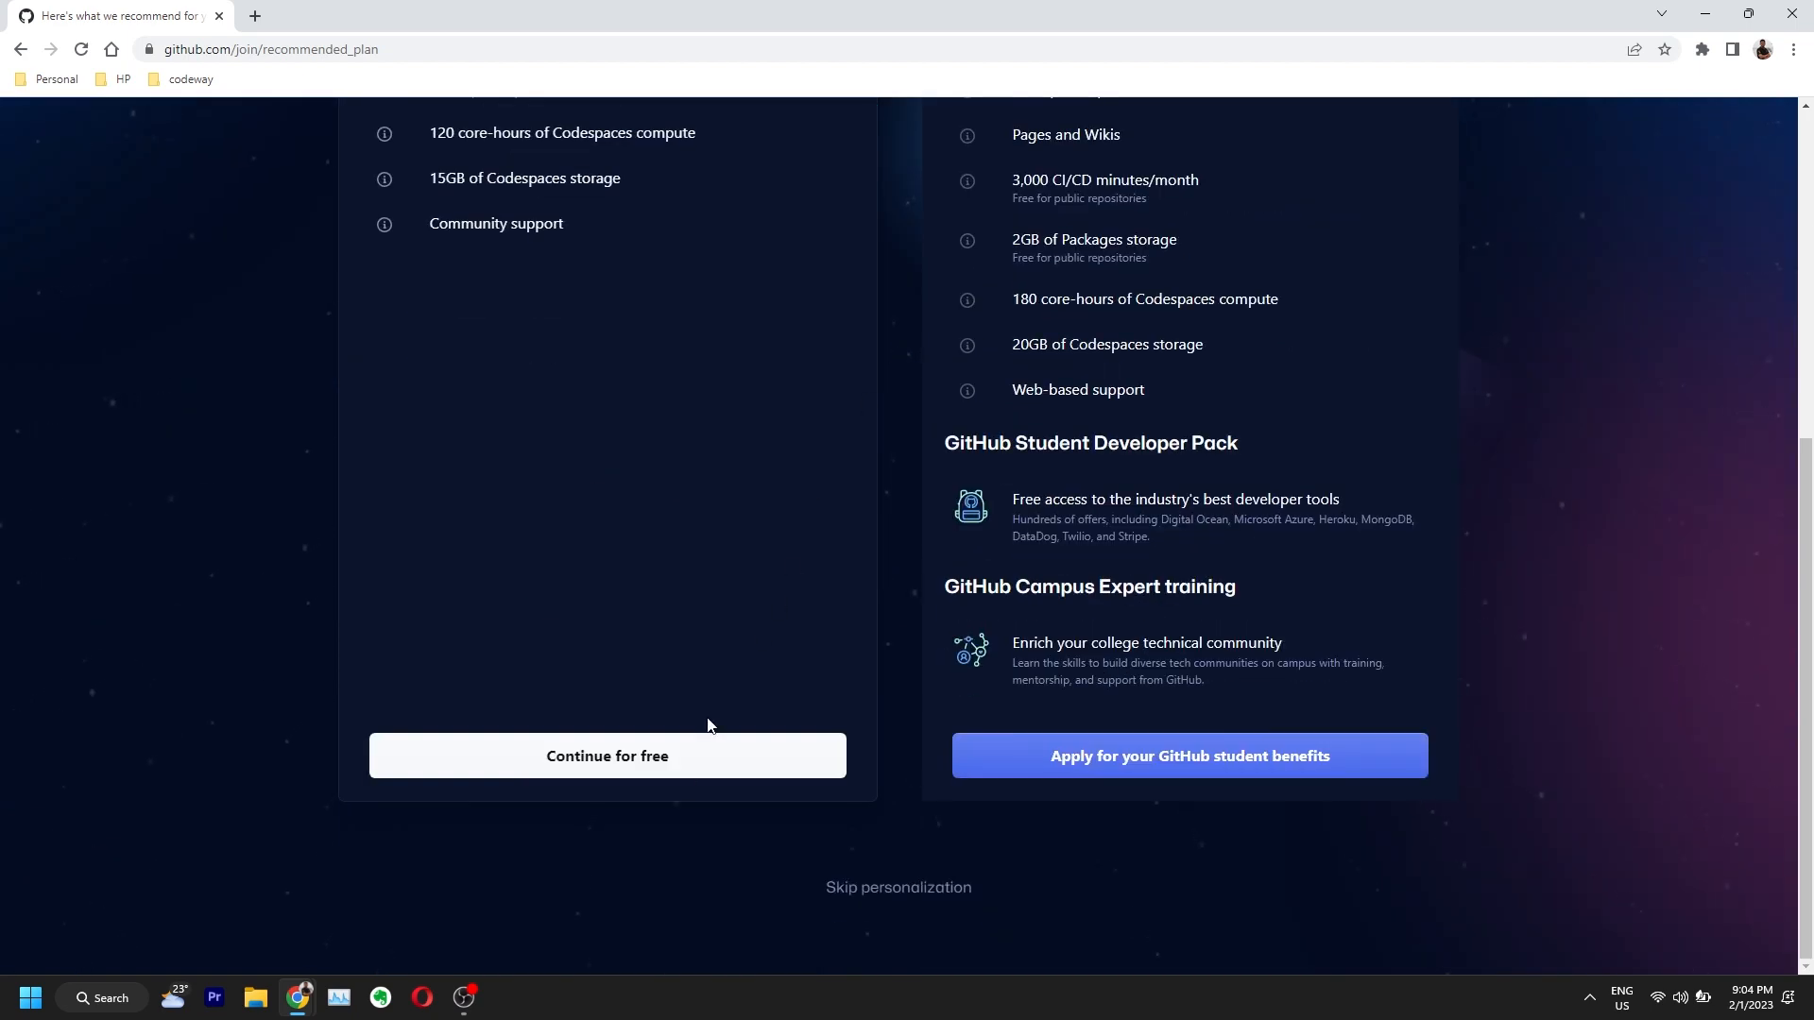
{"action": "left_click", "coordinate": [705, 754]}
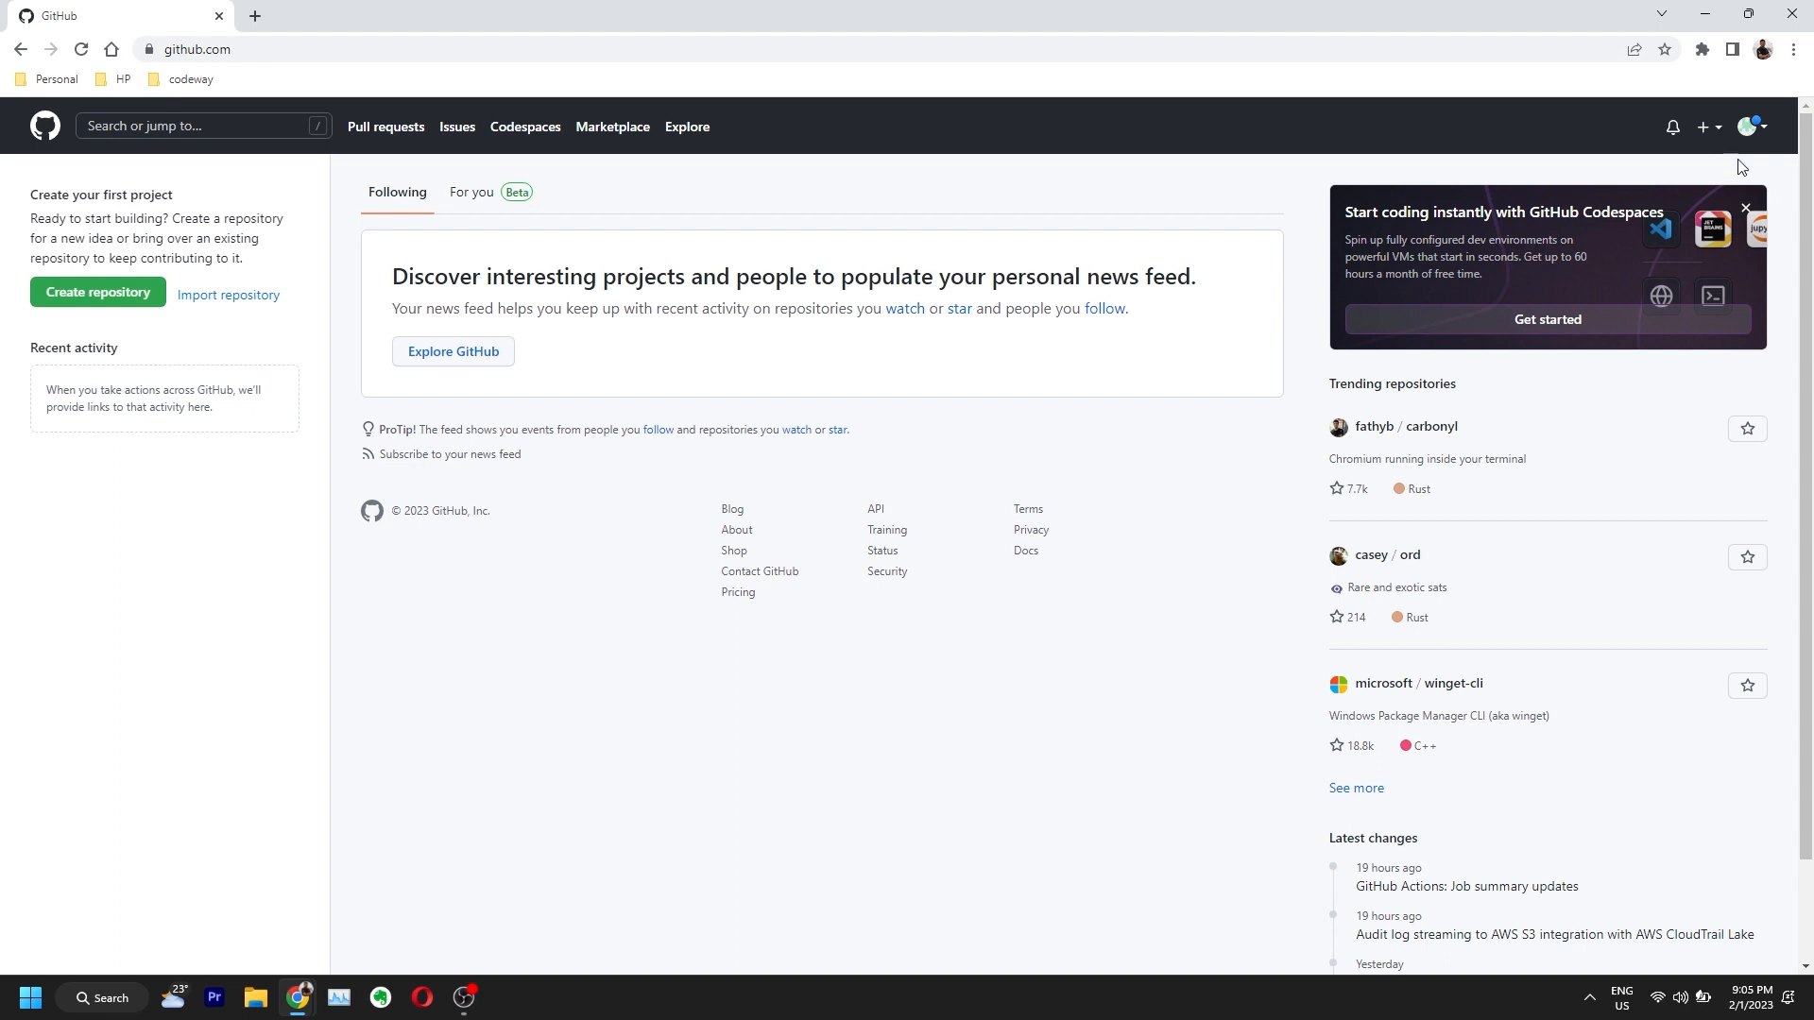
Step: Dismiss the Codespaces card, view the new account's profile, and return to the dashboard
{"action": "left_click", "coordinate": [1747, 208]}
{"action": "left_click", "coordinate": [1754, 126]}
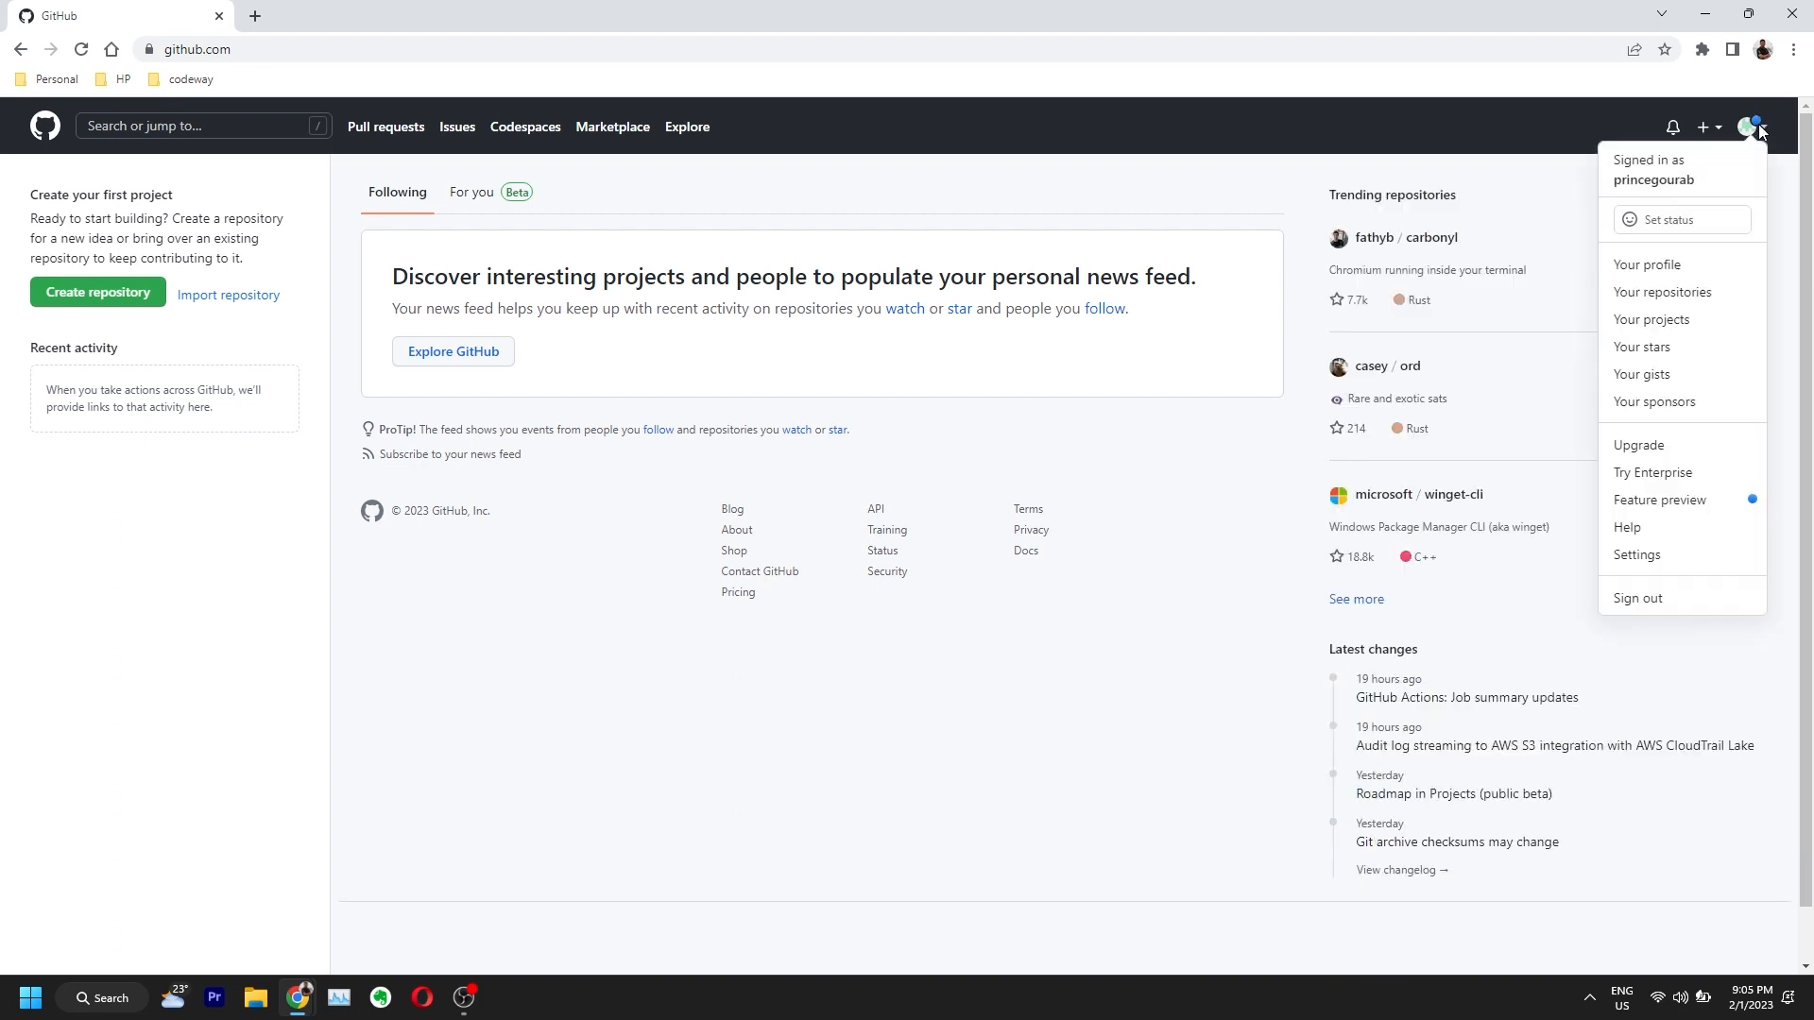
{"action": "left_click", "coordinate": [1653, 179]}
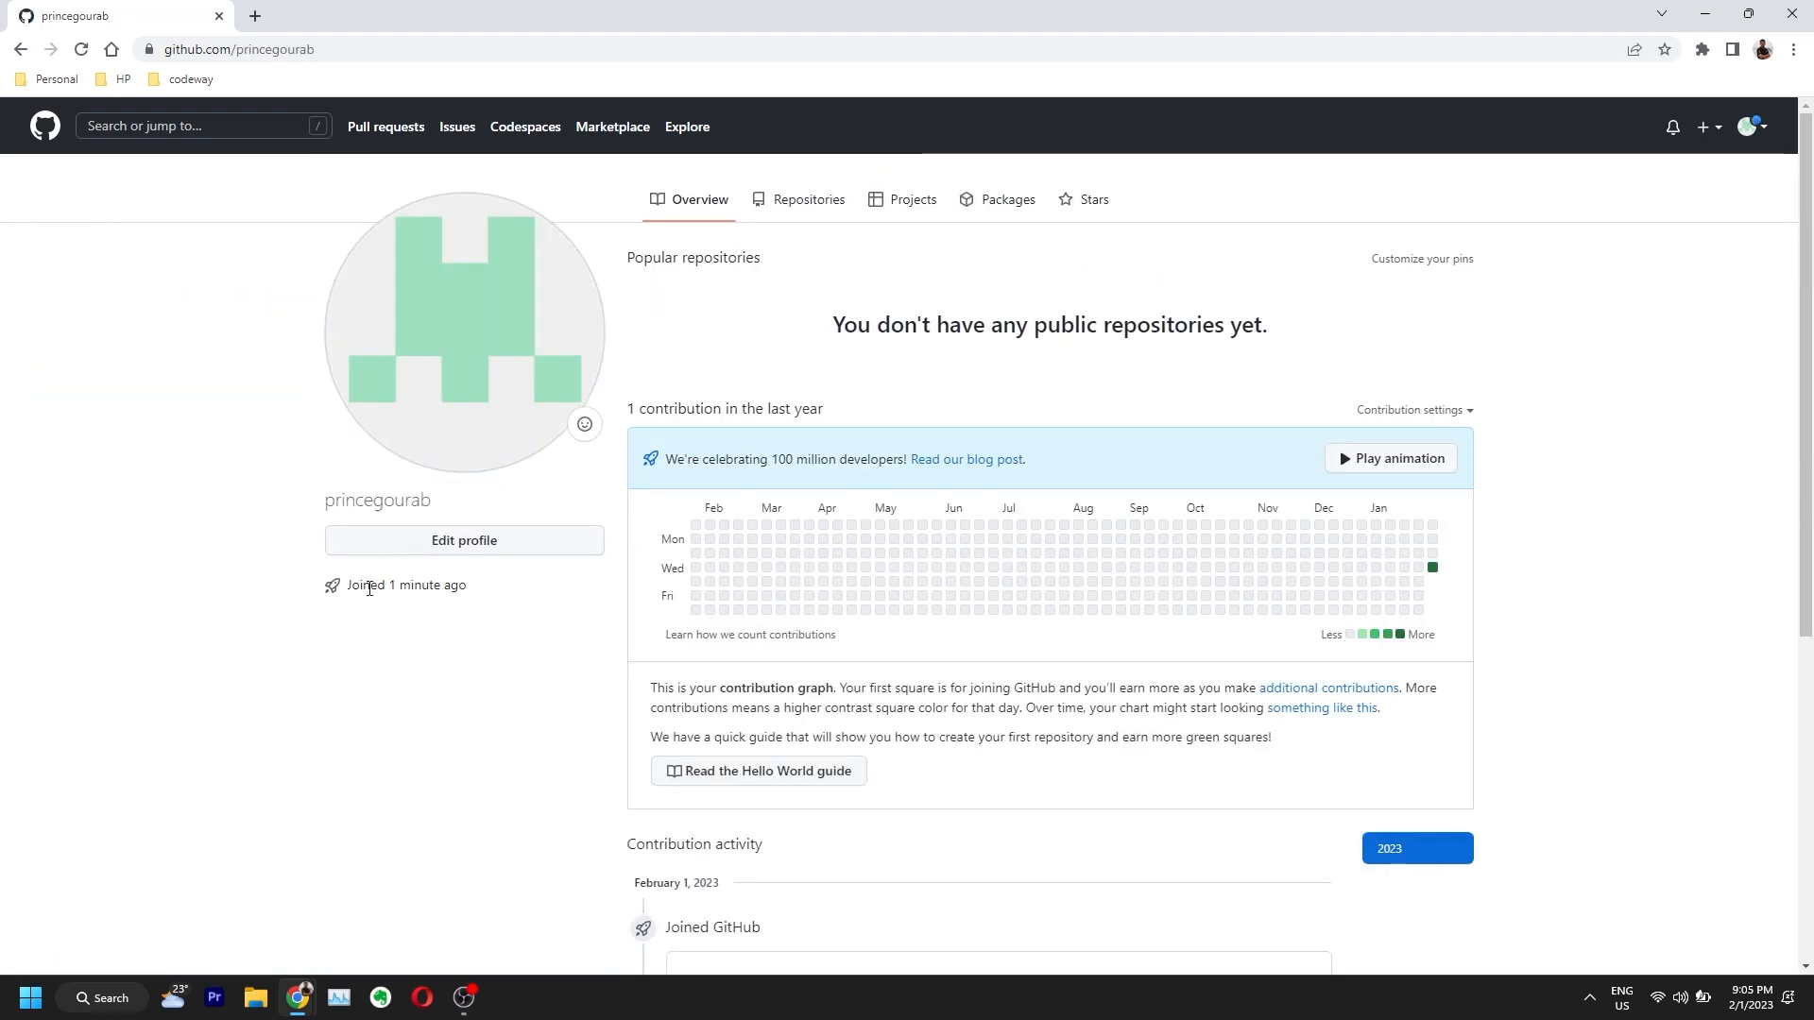
{"action": "left_click", "coordinate": [26, 126]}
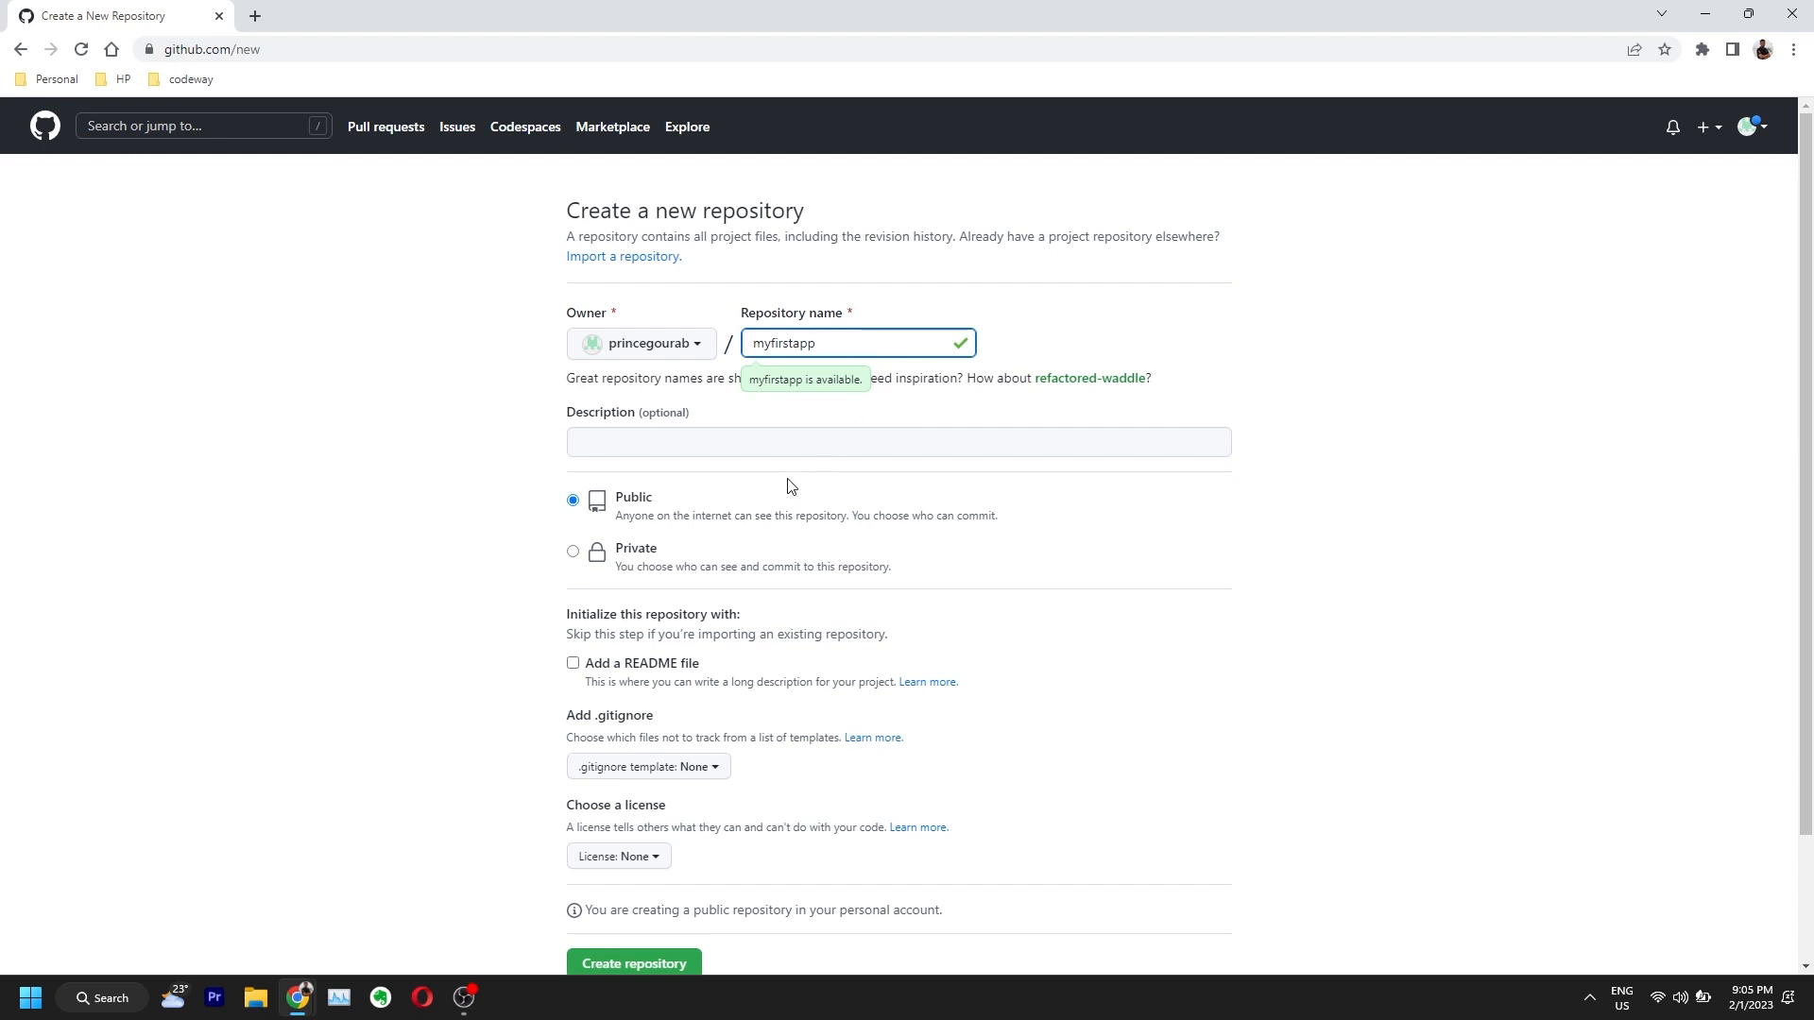
Step: Create the public repository 'myfirstapp' and review its quick-setup page
{"action": "scroll", "coordinate": [793, 567], "scroll_direction": "down", "scroll_amount": 3}
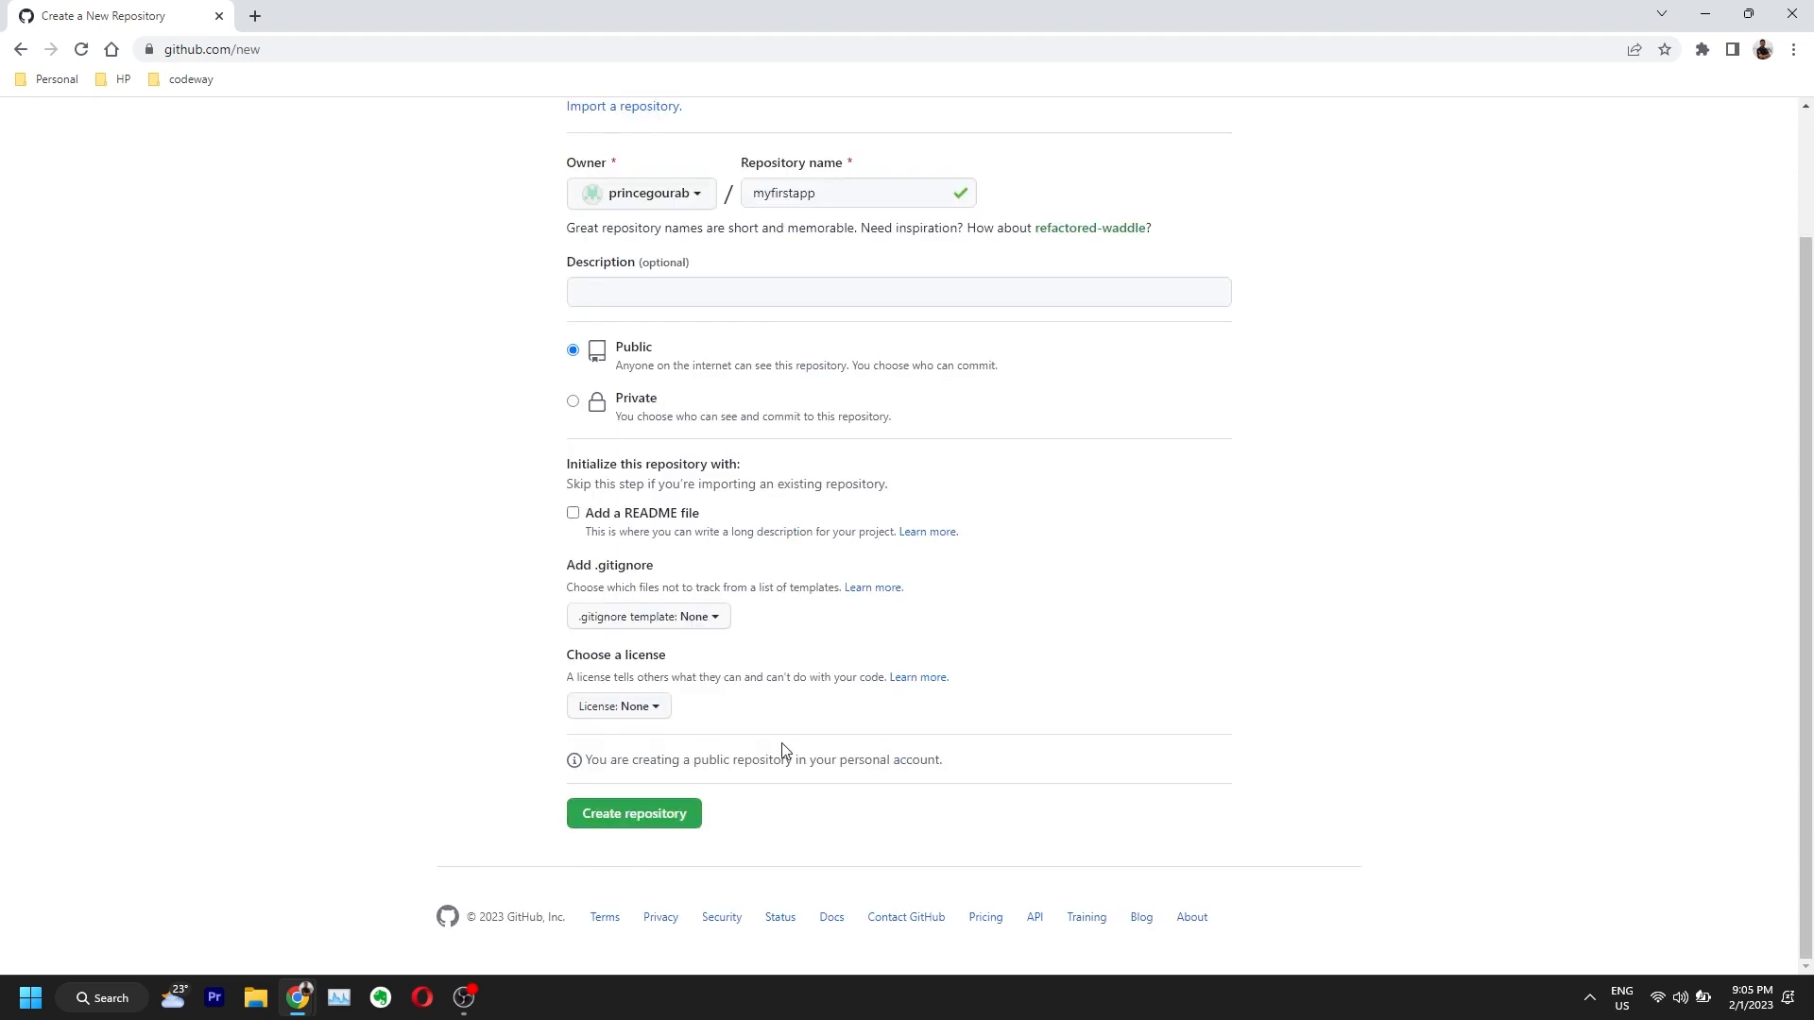
{"action": "left_click", "coordinate": [628, 820]}
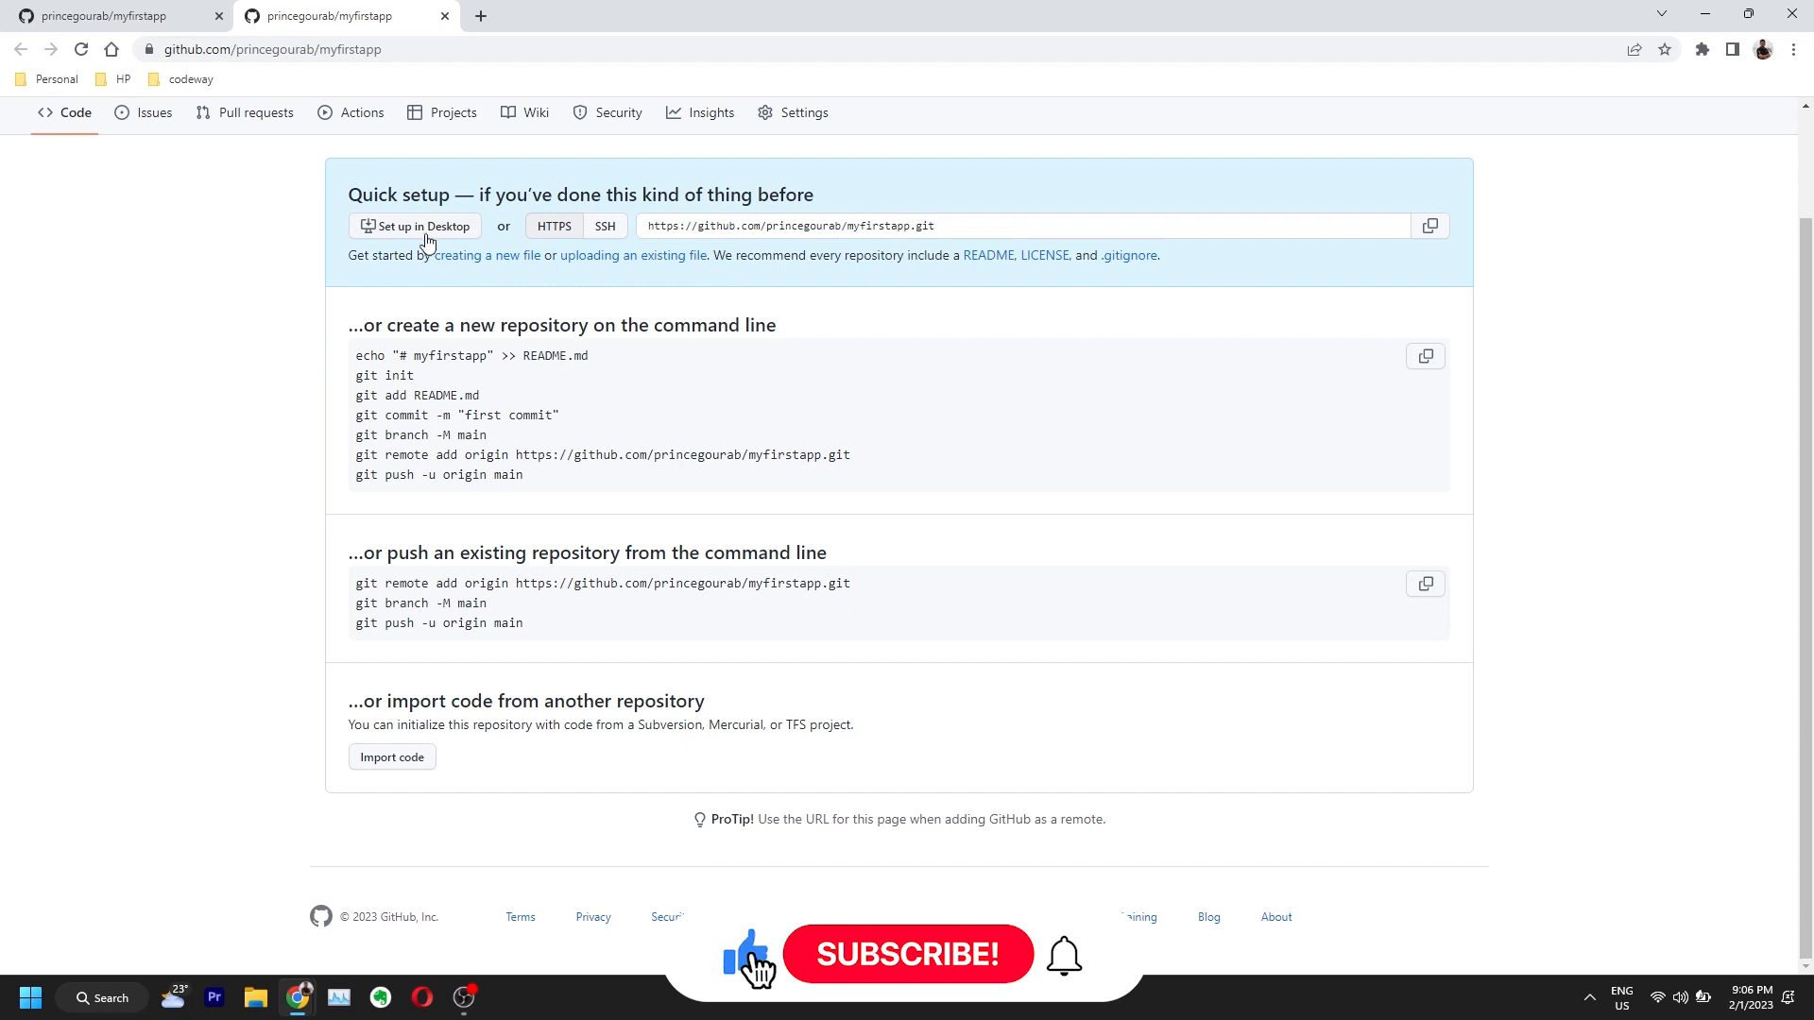
{"action": "scroll", "coordinate": [919, 526], "scroll_direction": "up", "scroll_amount": 2}
{"action": "scroll", "coordinate": [919, 526], "scroll_direction": "down", "scroll_amount": 2}
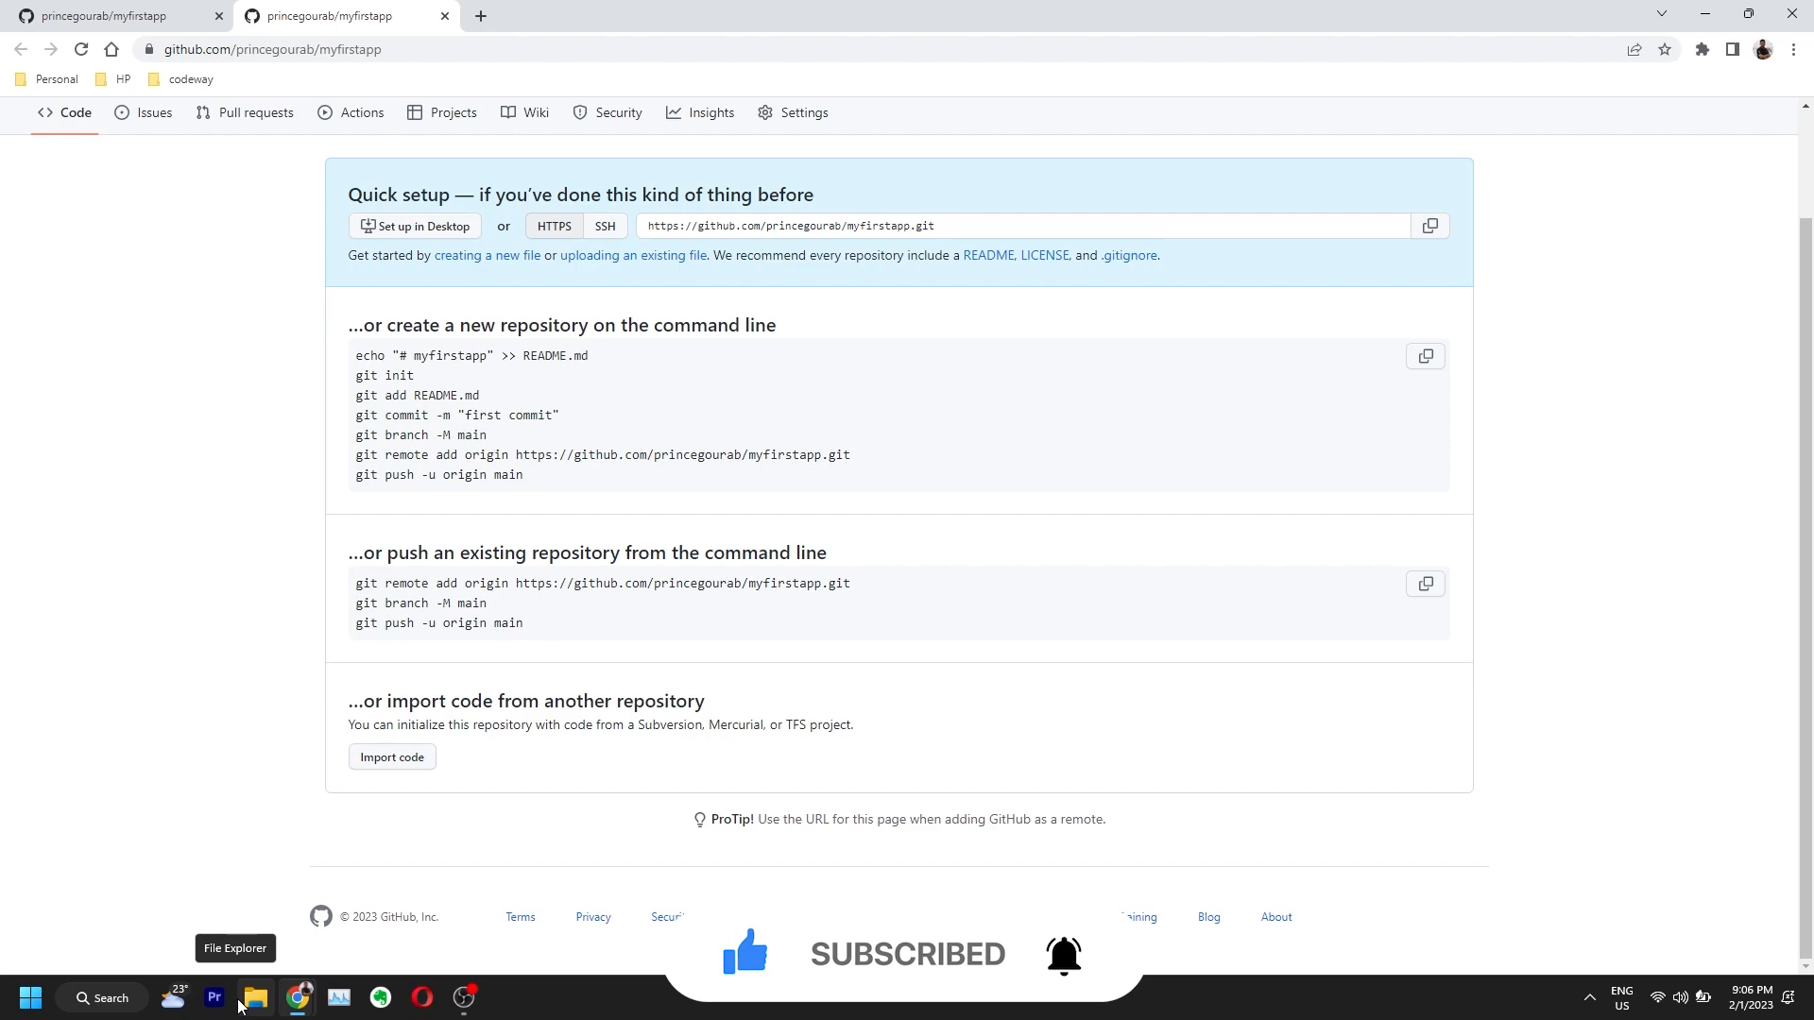
Step: Create a new folder named 'myfirstapp' on the desktop
{"action": "key", "text": "super+d"}
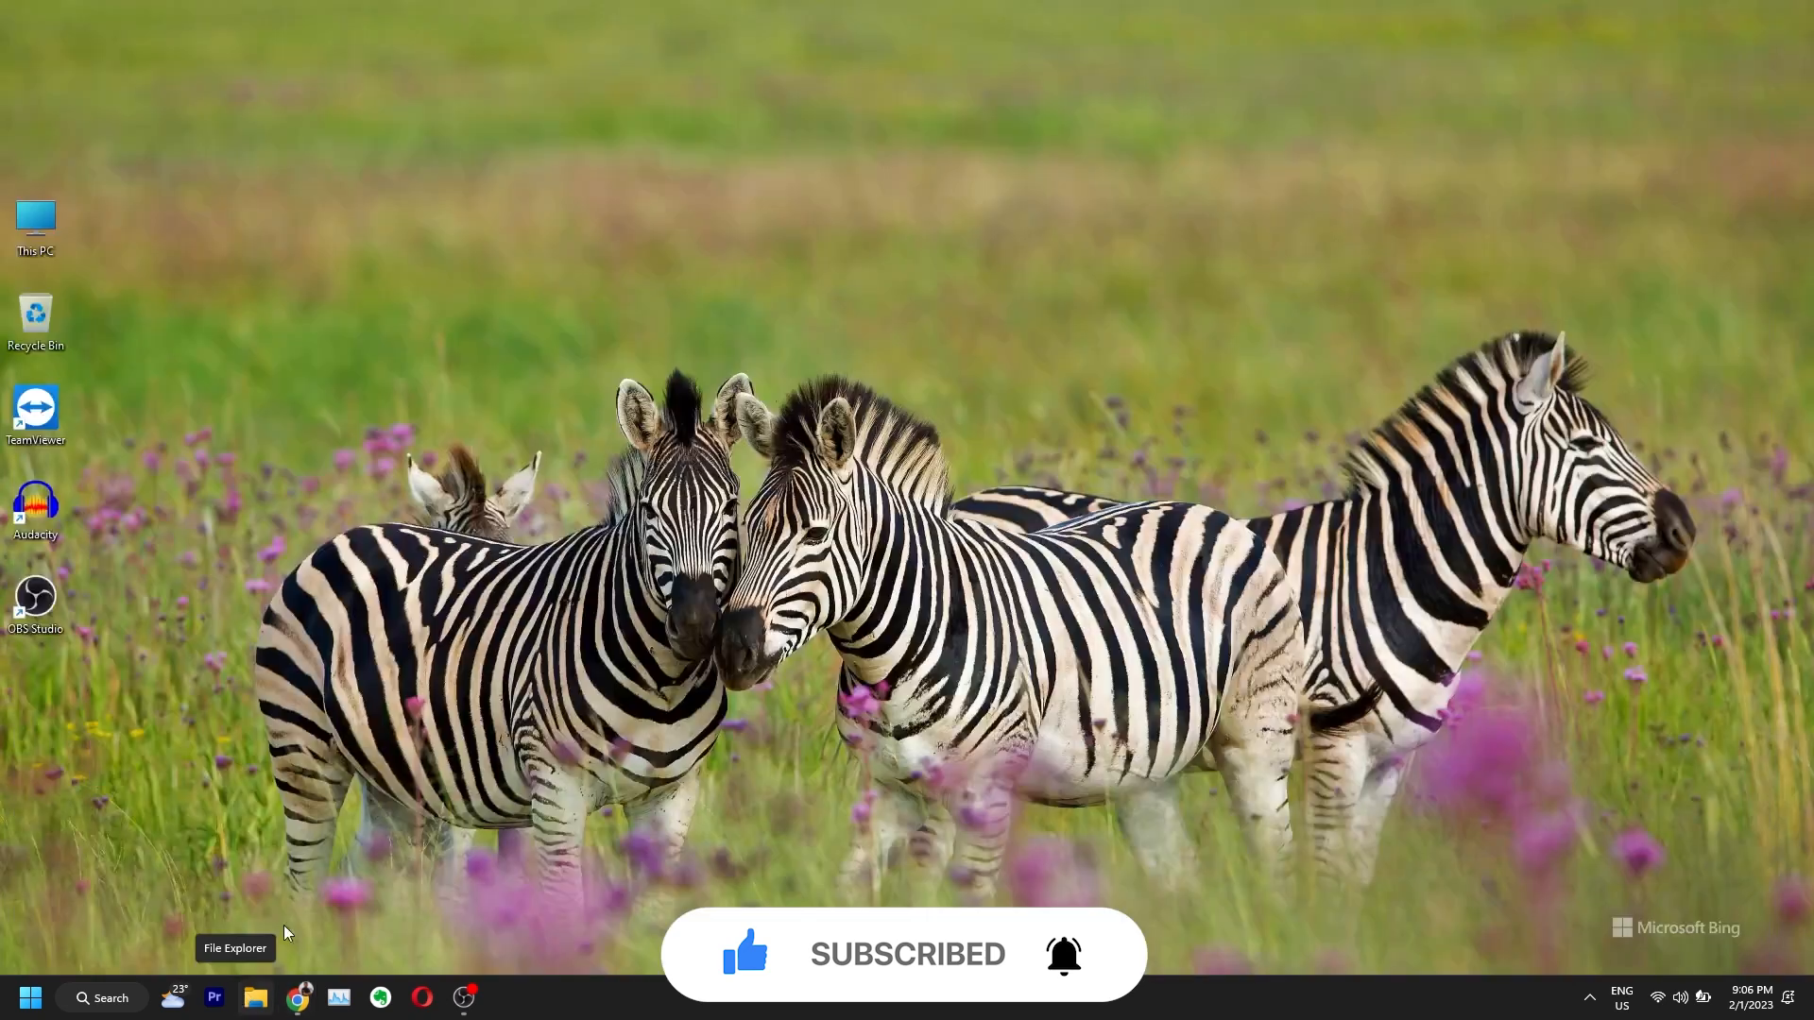
{"action": "right_click", "coordinate": [204, 130]}
{"action": "mouse_move", "coordinate": [356, 259]}
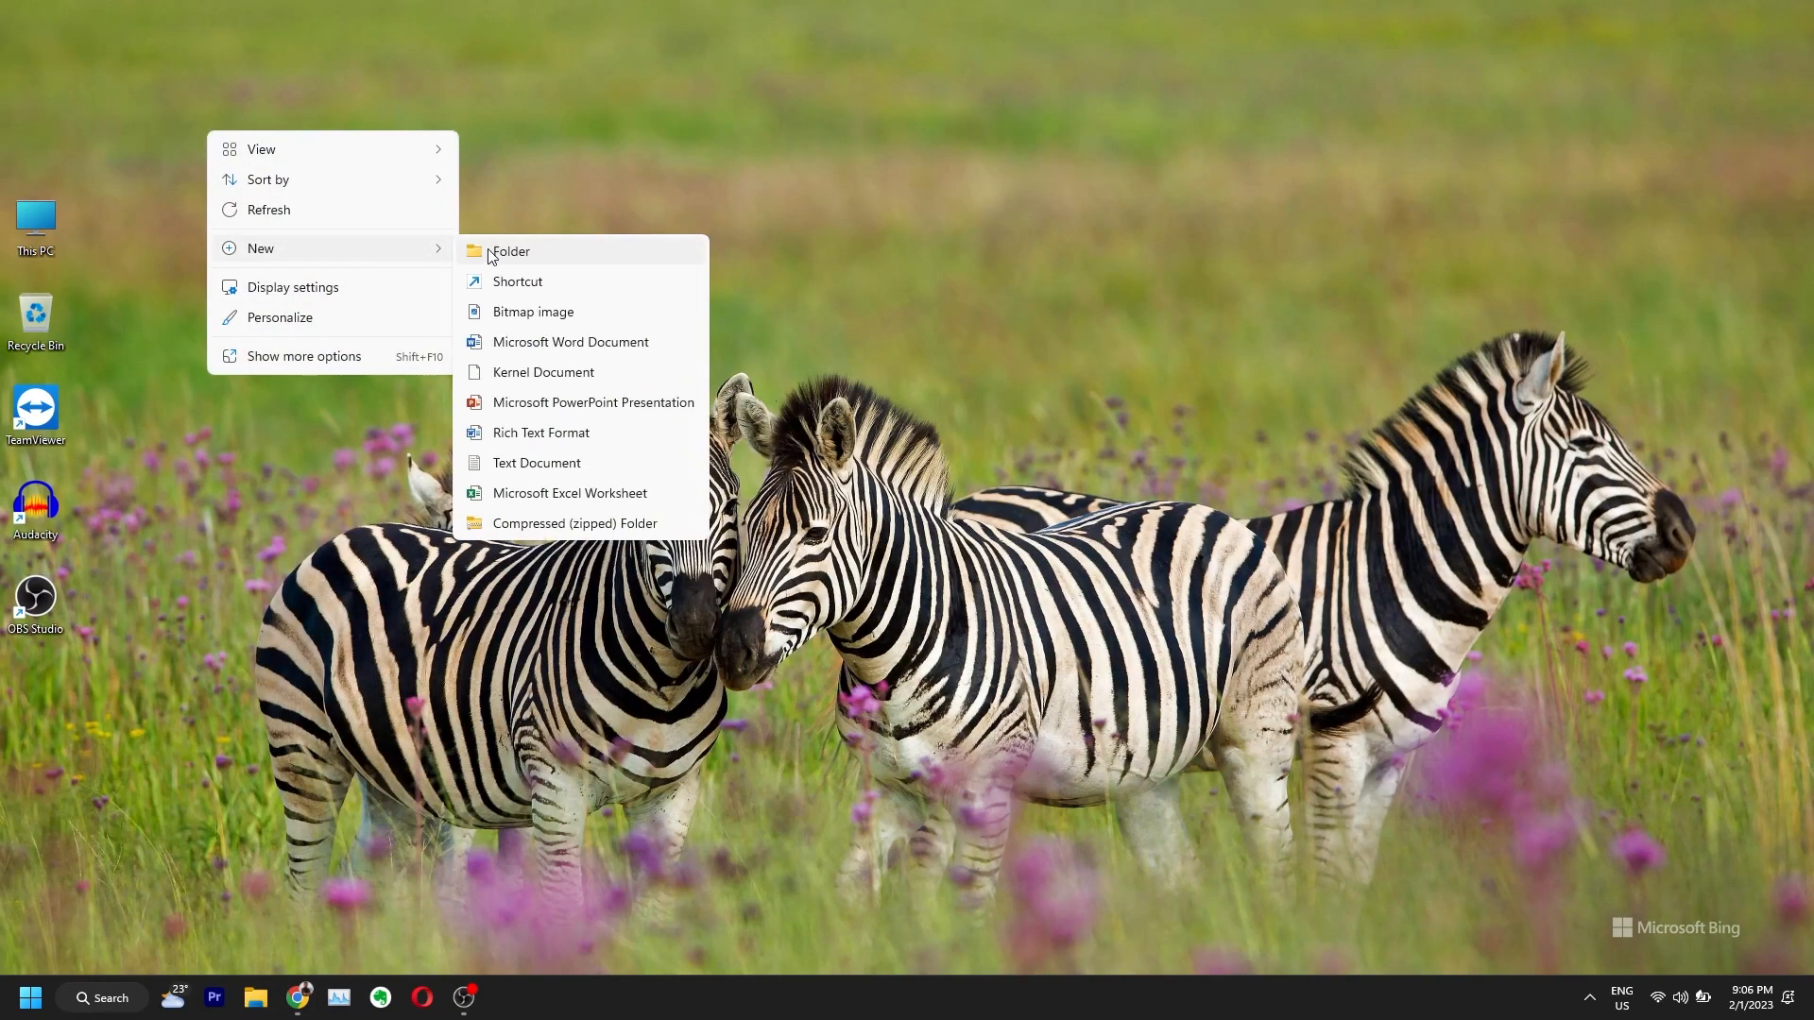
{"action": "left_click", "coordinate": [501, 253]}
{"action": "type", "text": "m"}
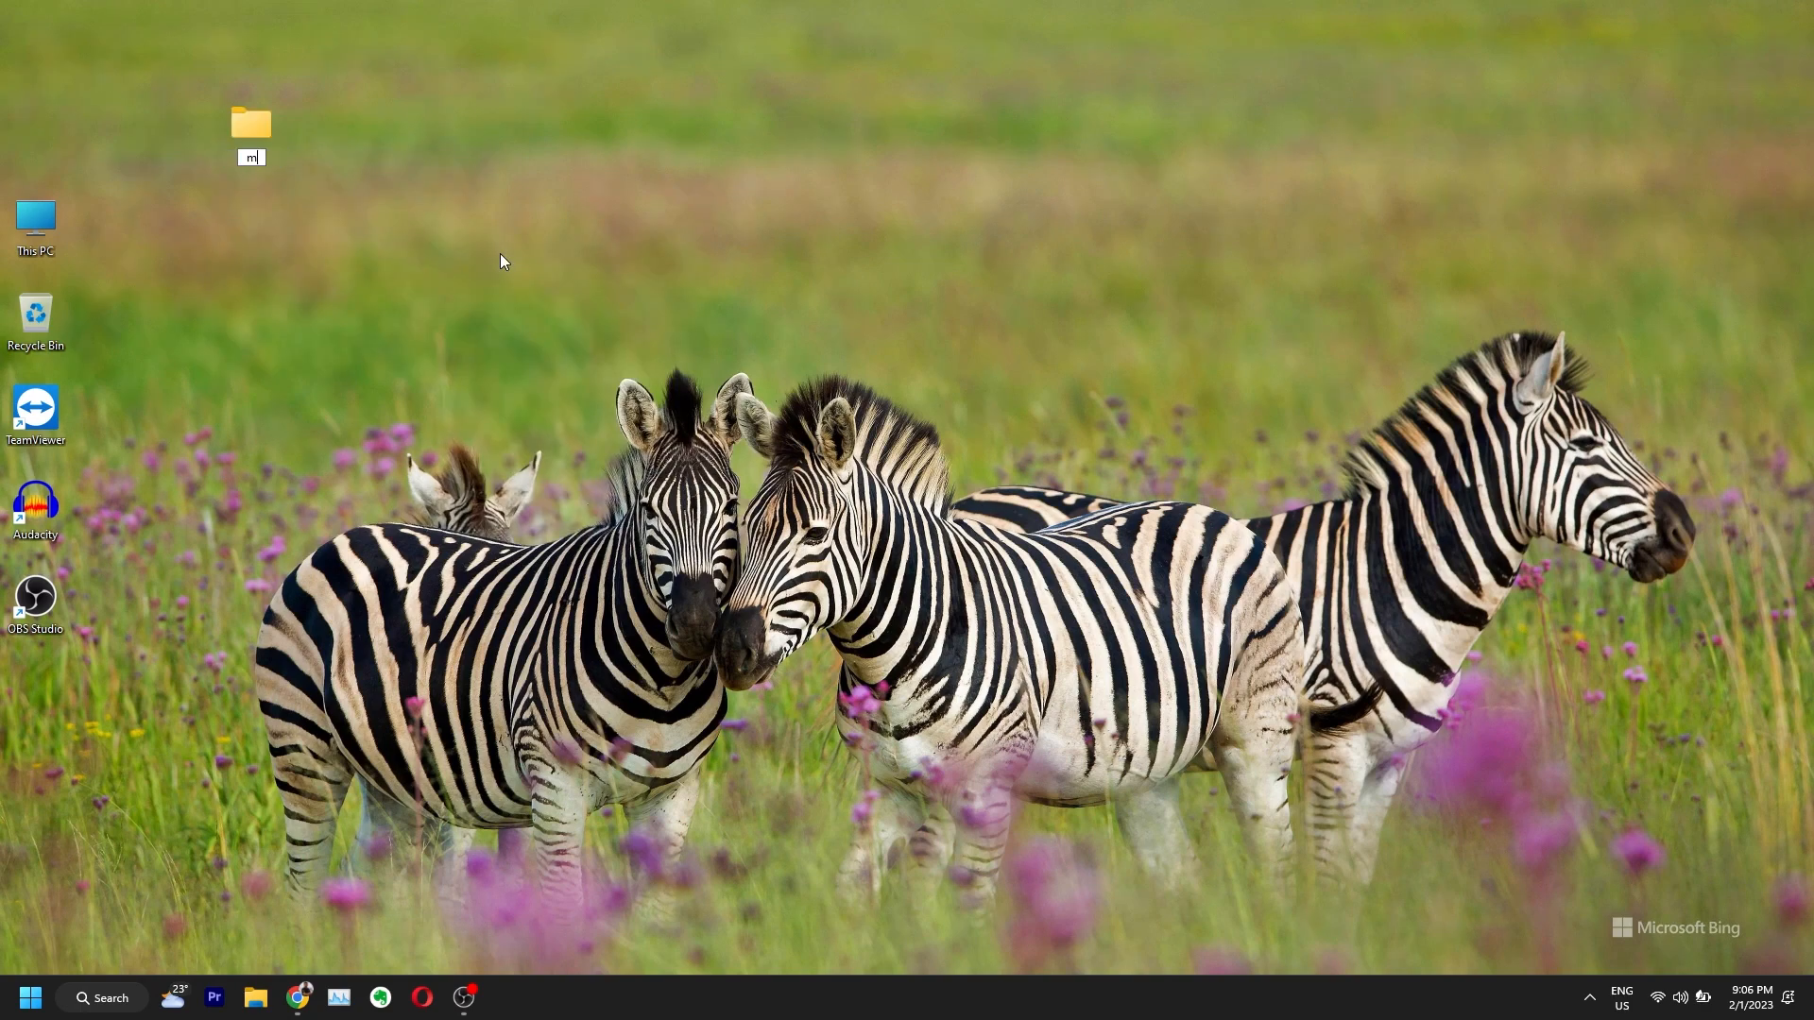
{"action": "type", "text": "yfirstapp"}
{"action": "key", "text": "Return"}
{"action": "key", "text": "Return"}
Step: Add an empty text document named 'hello.txt' and open the myfirstapp folder
{"action": "right_click", "coordinate": [479, 251]}
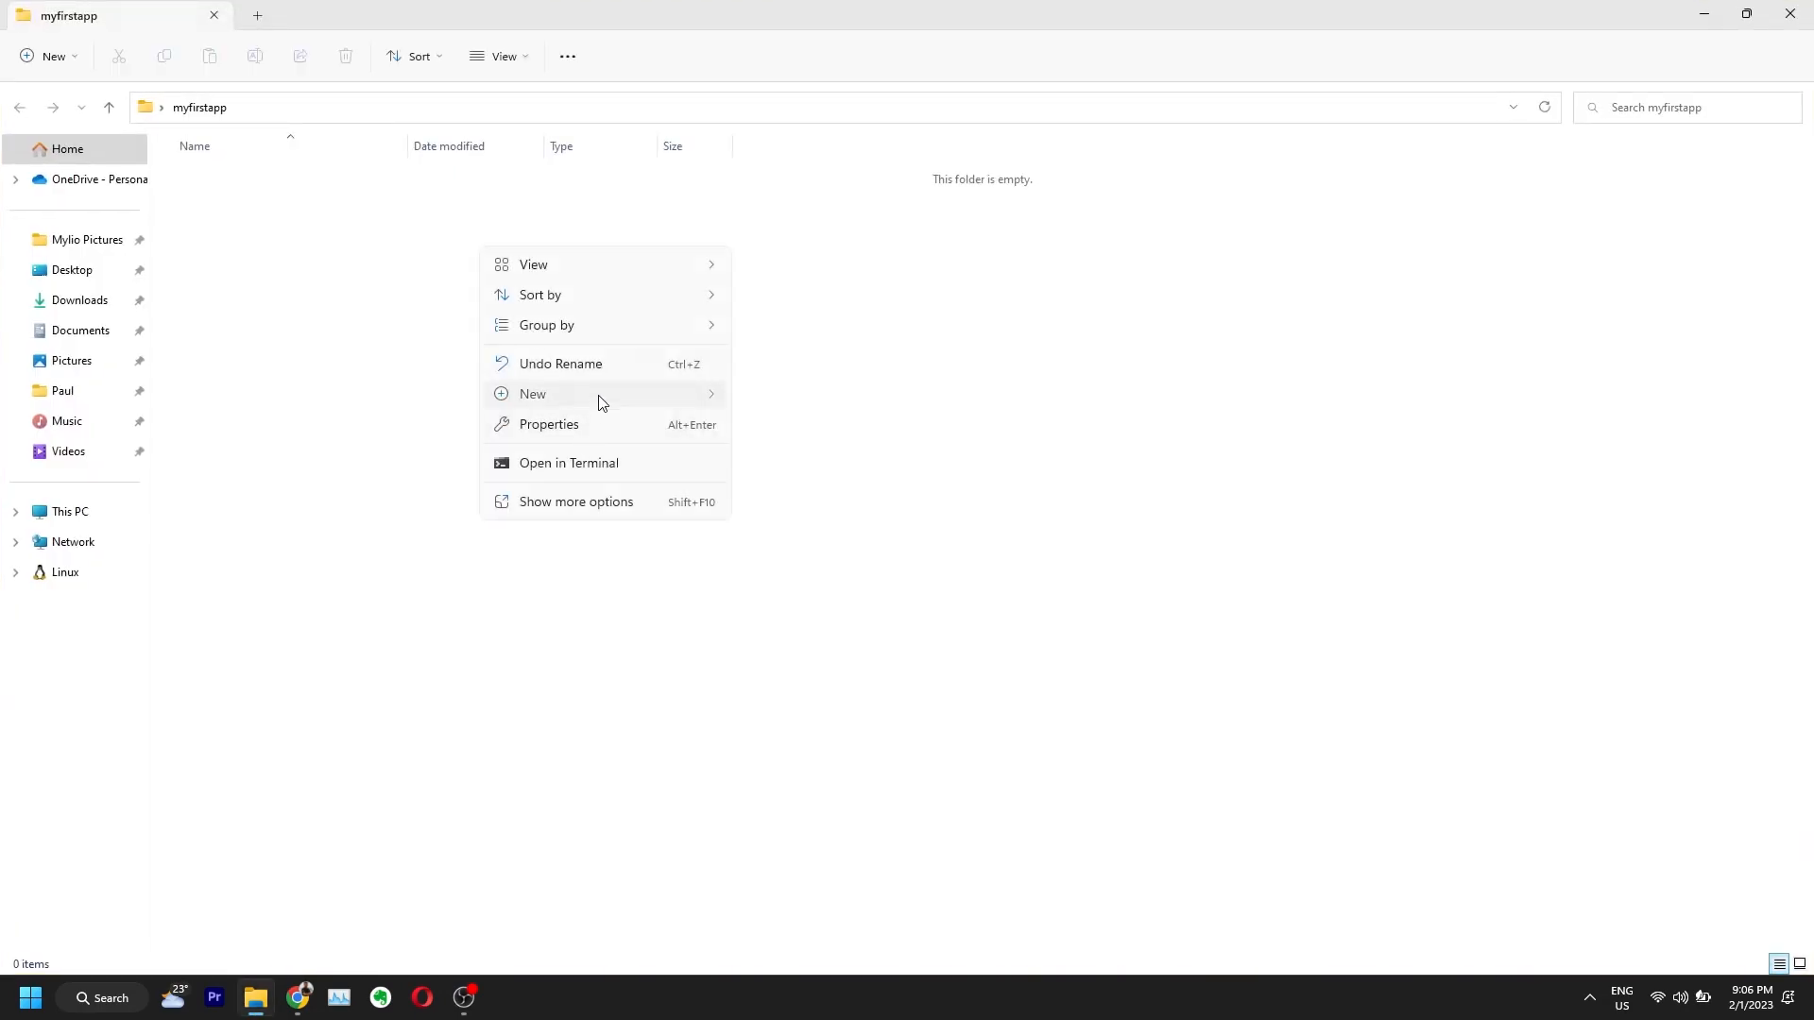
{"action": "mouse_move", "coordinate": [602, 401]}
{"action": "left_click", "coordinate": [833, 612]}
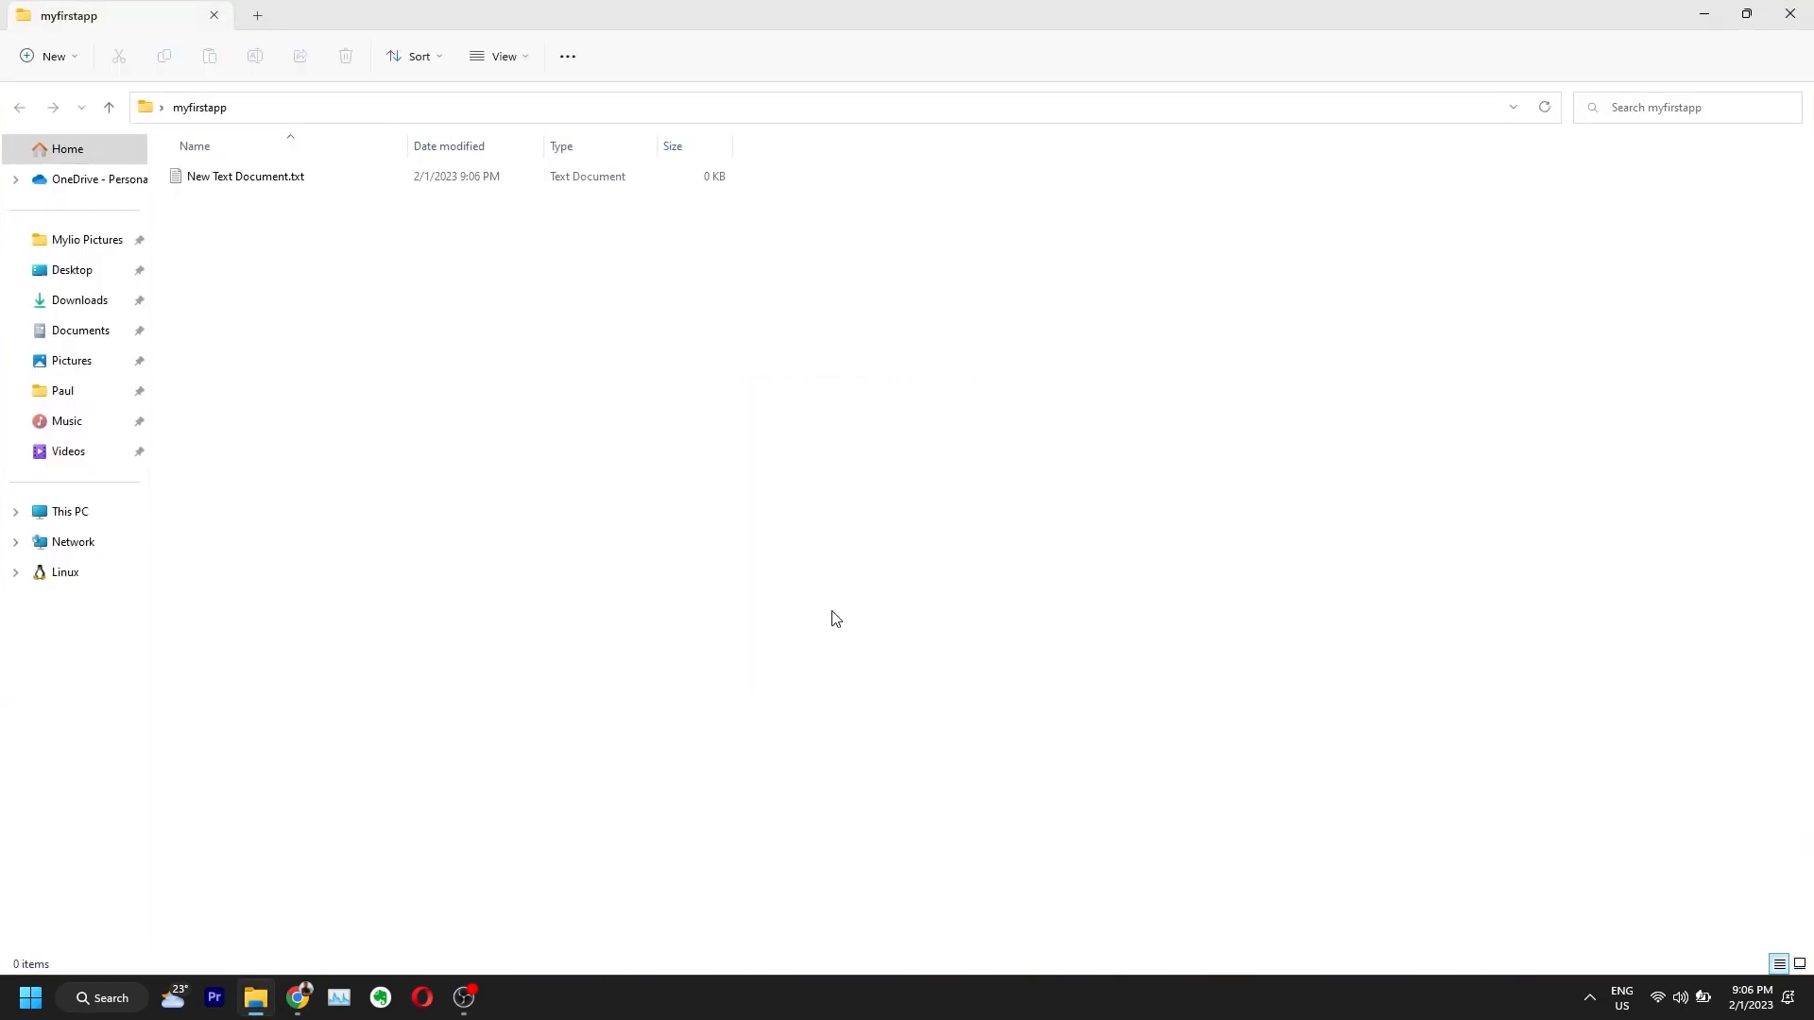
{"action": "type", "text": "hello"}
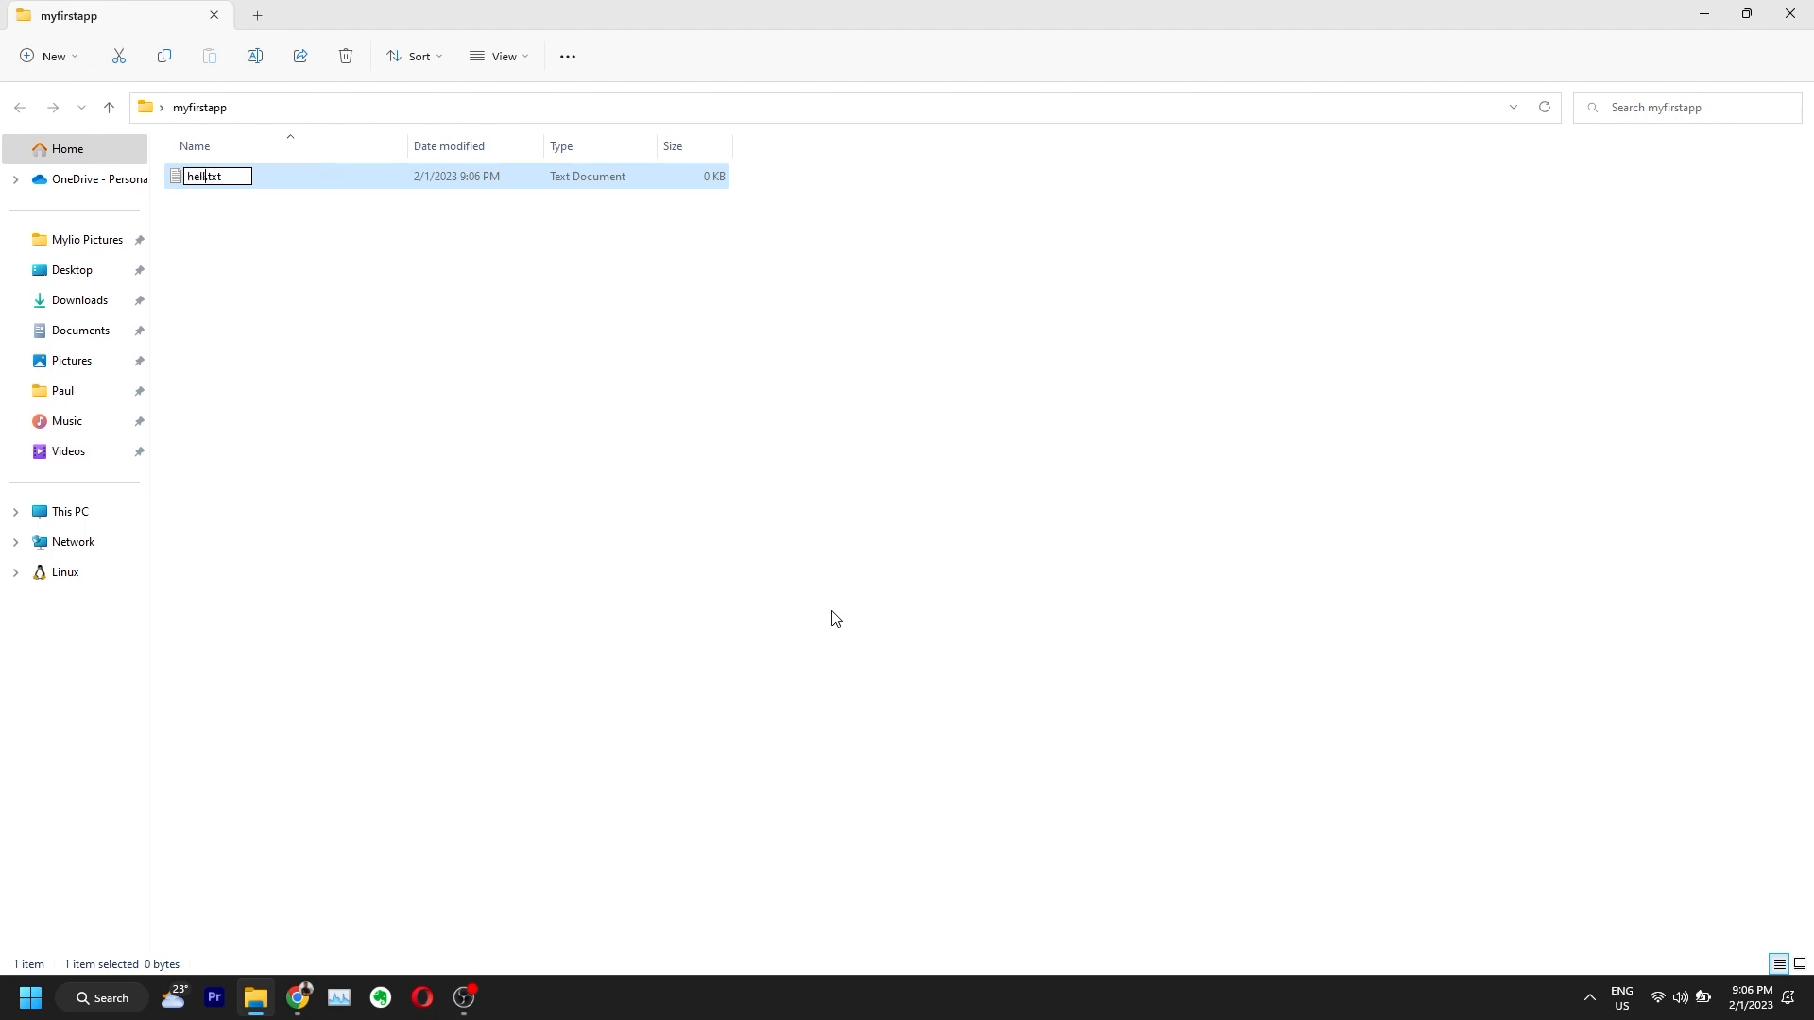
{"action": "key", "text": "Return"}
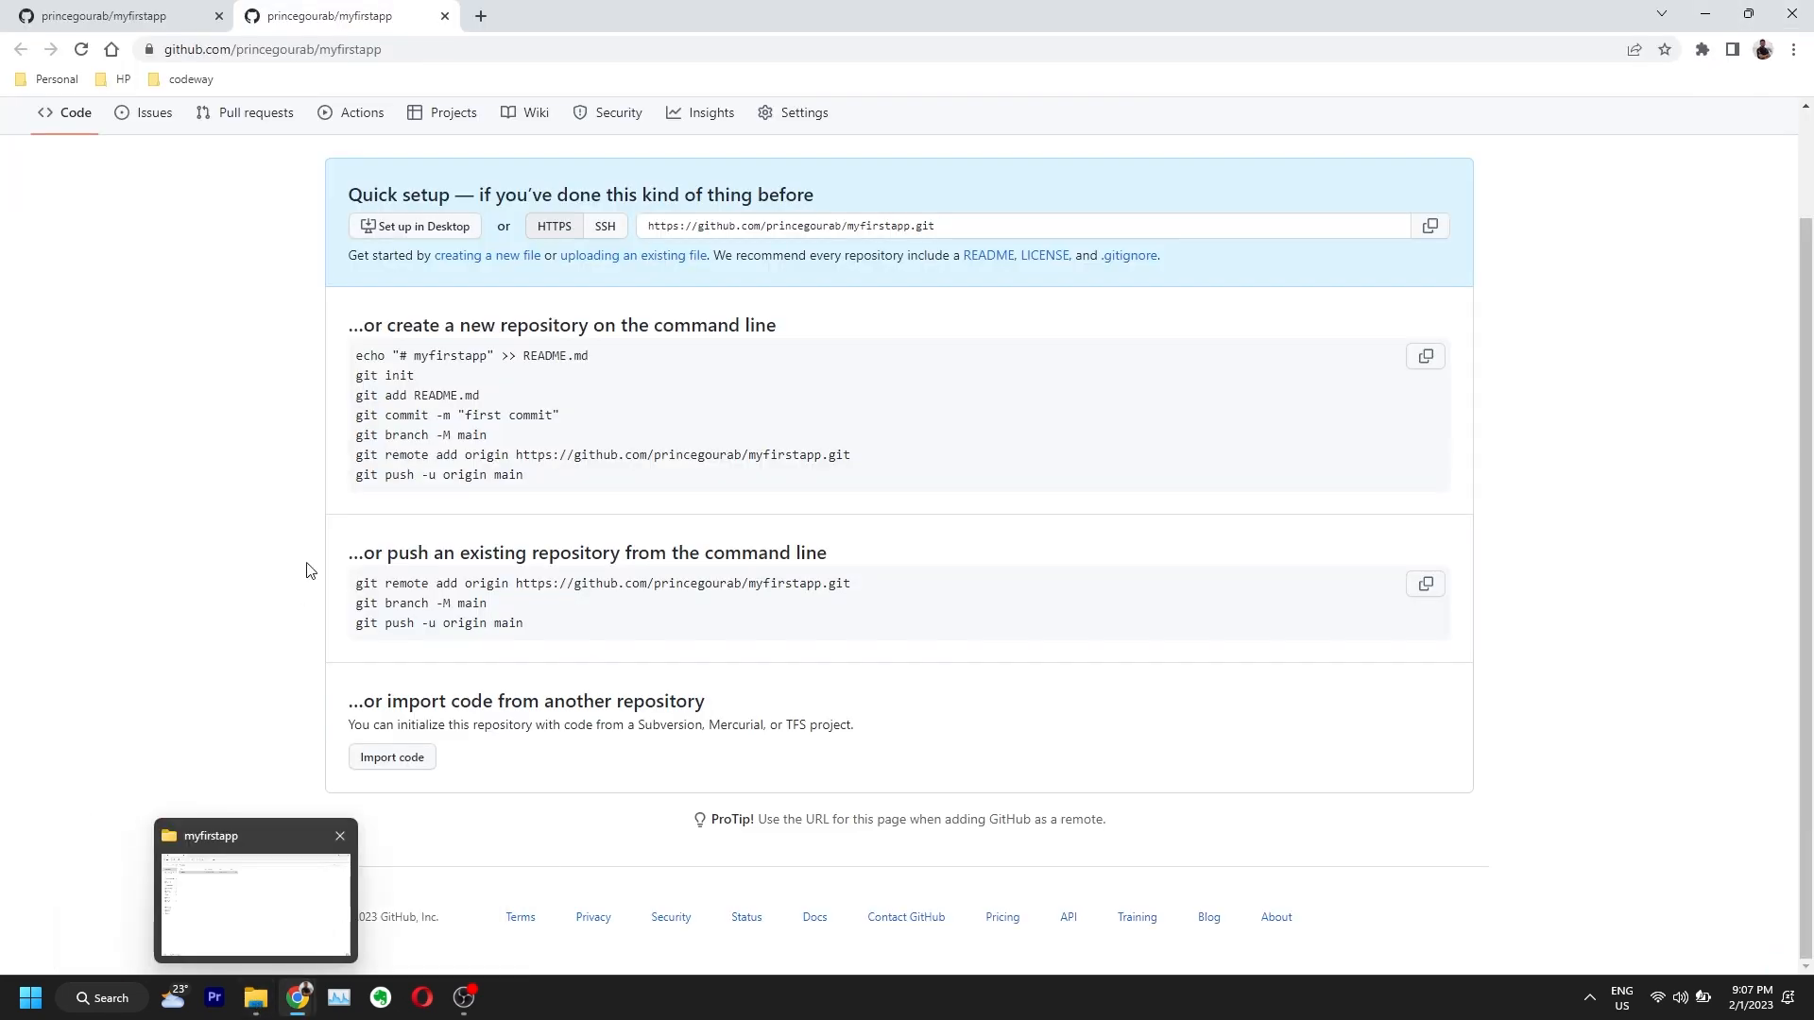
{"action": "key", "text": "super+d"}
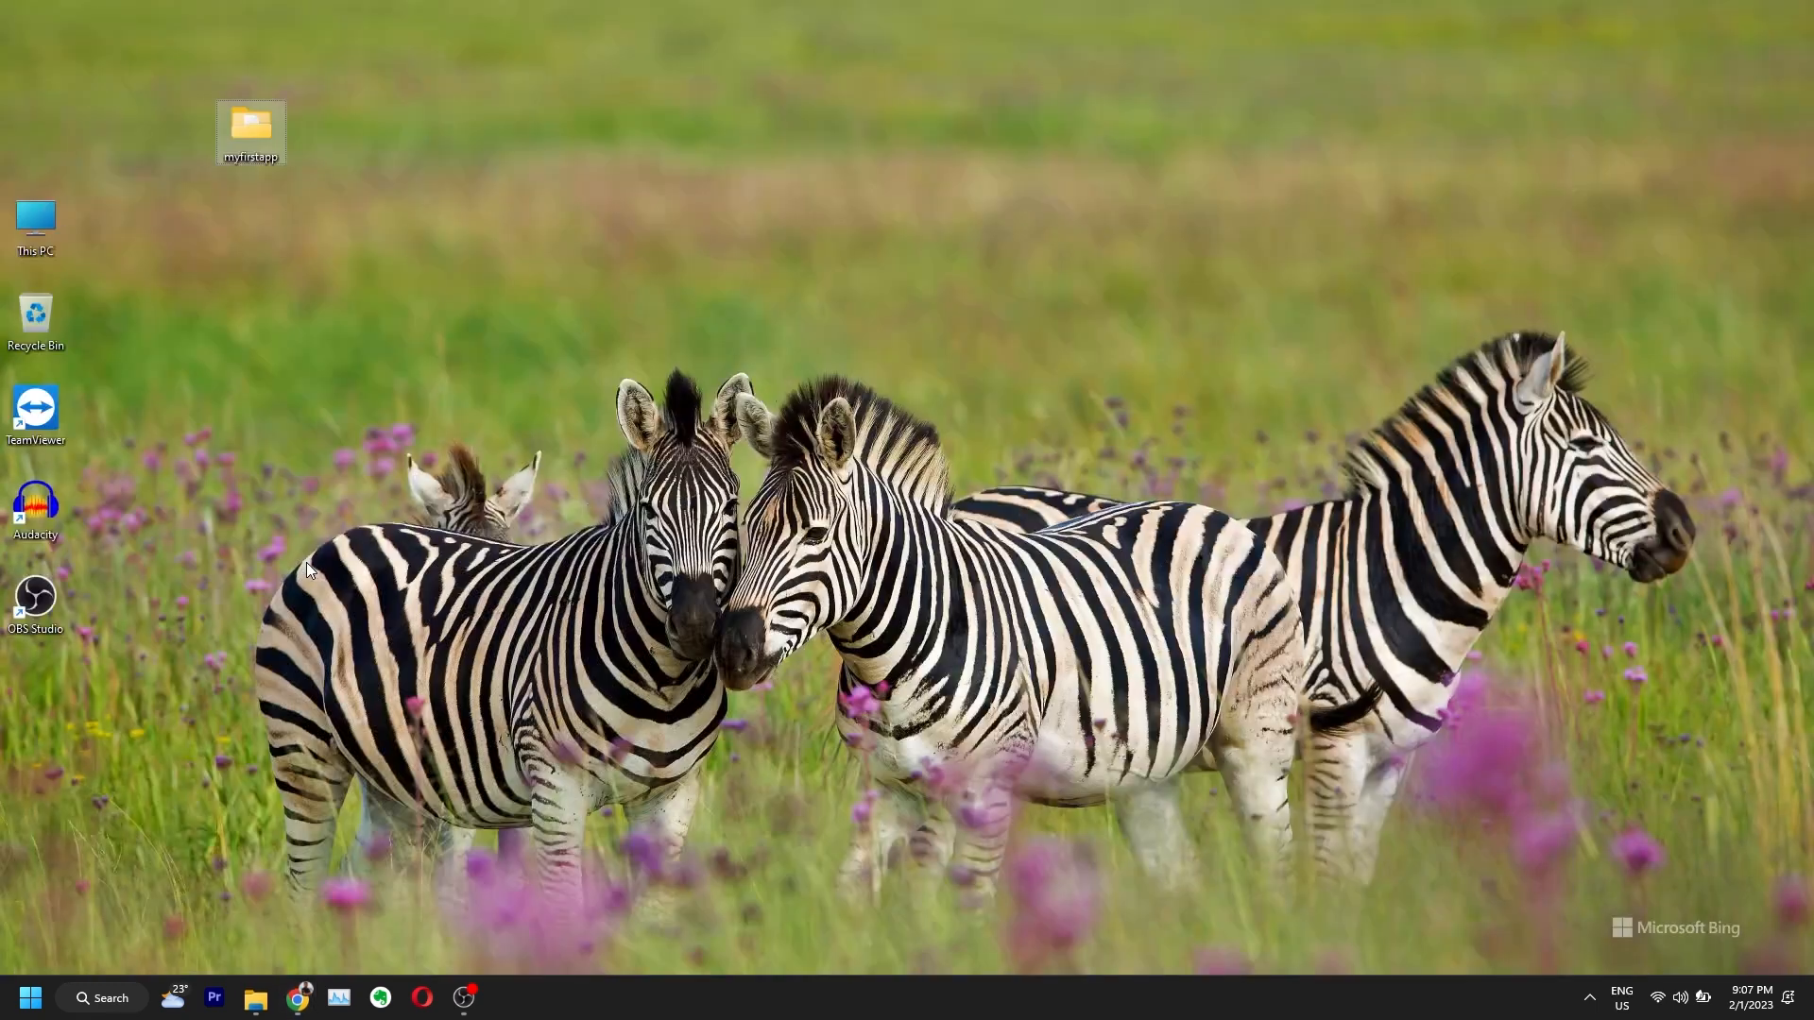
{"action": "double_click", "coordinate": [251, 132]}
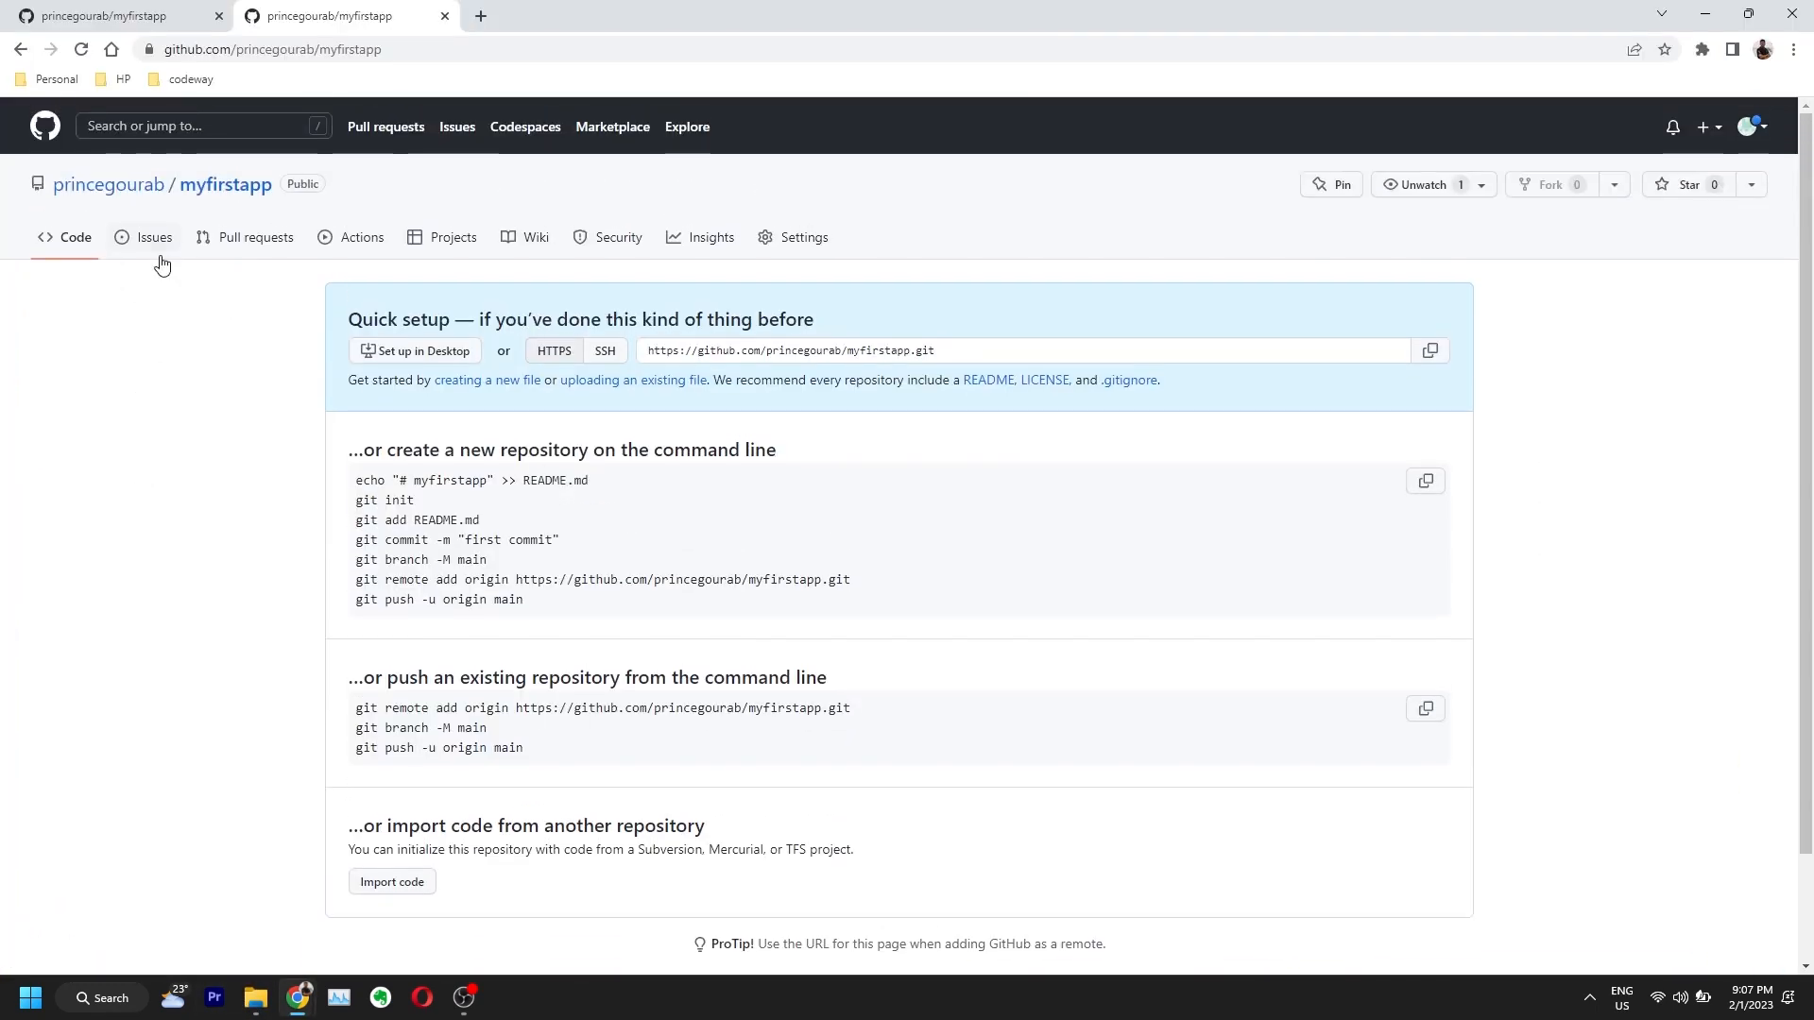
Step: Upload the local hello.txt to the myfirstapp repository
{"action": "left_click", "coordinate": [219, 187]}
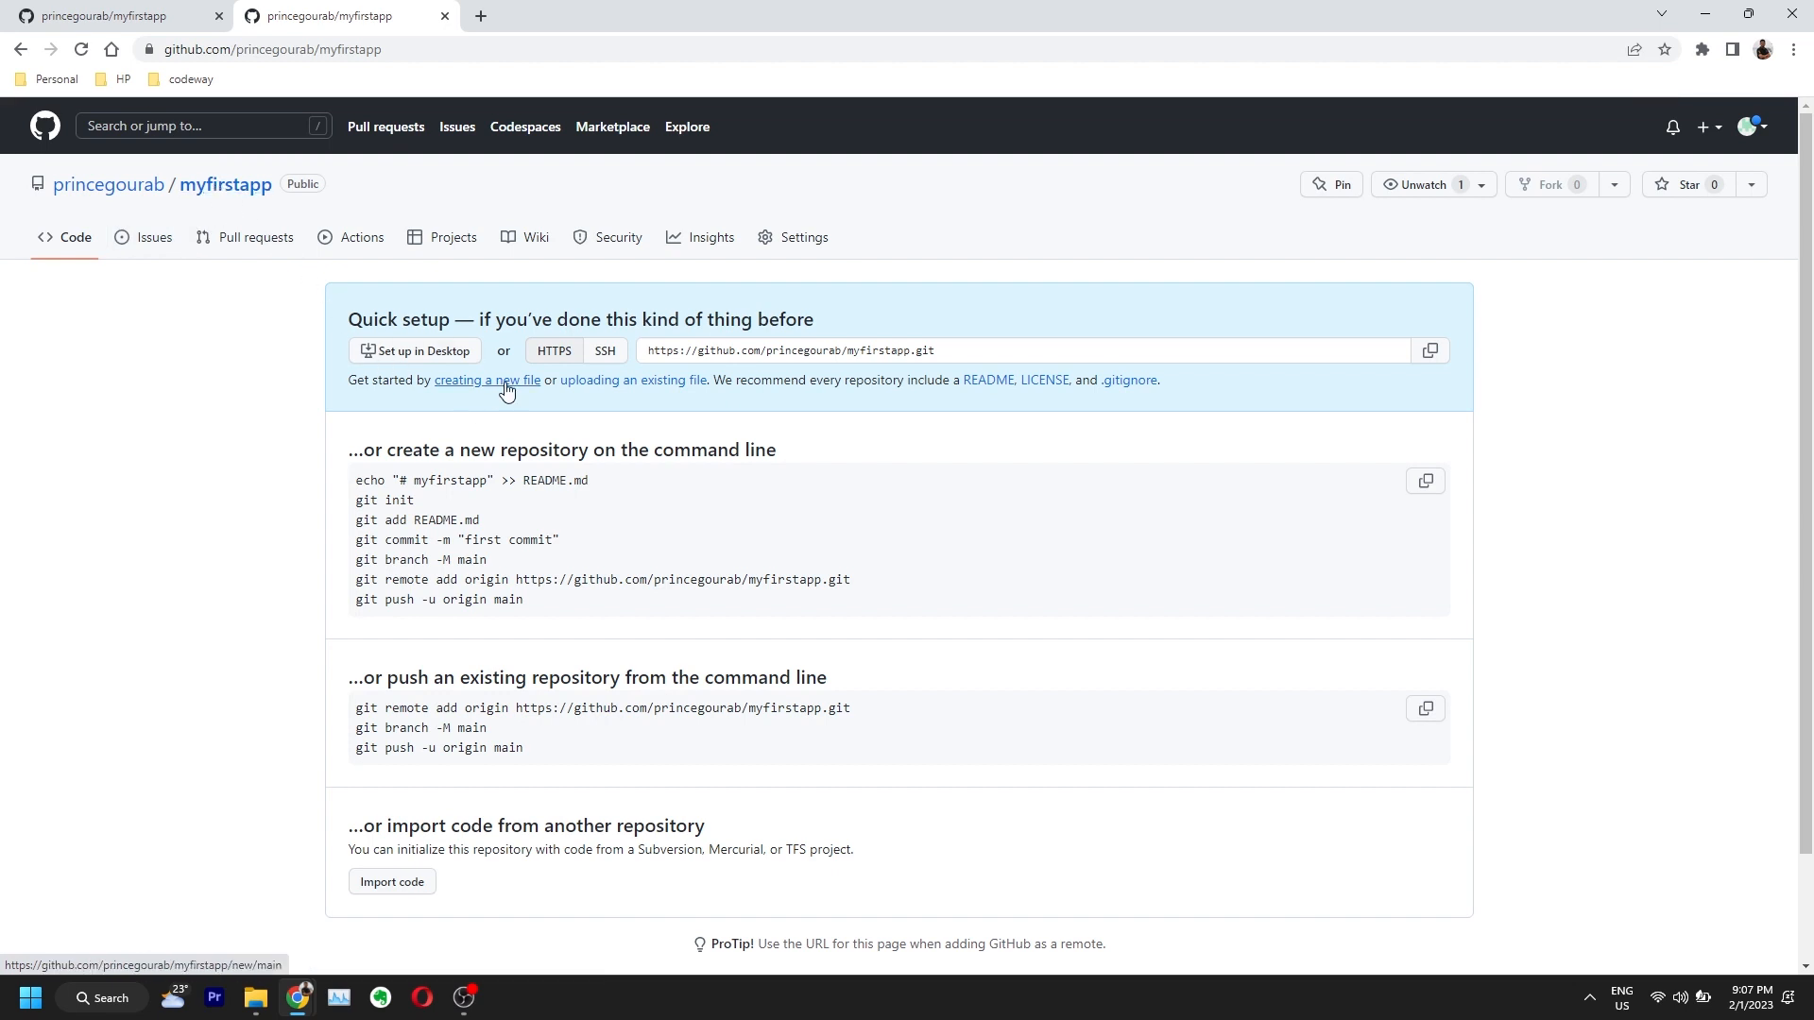
{"action": "left_click", "coordinate": [624, 382]}
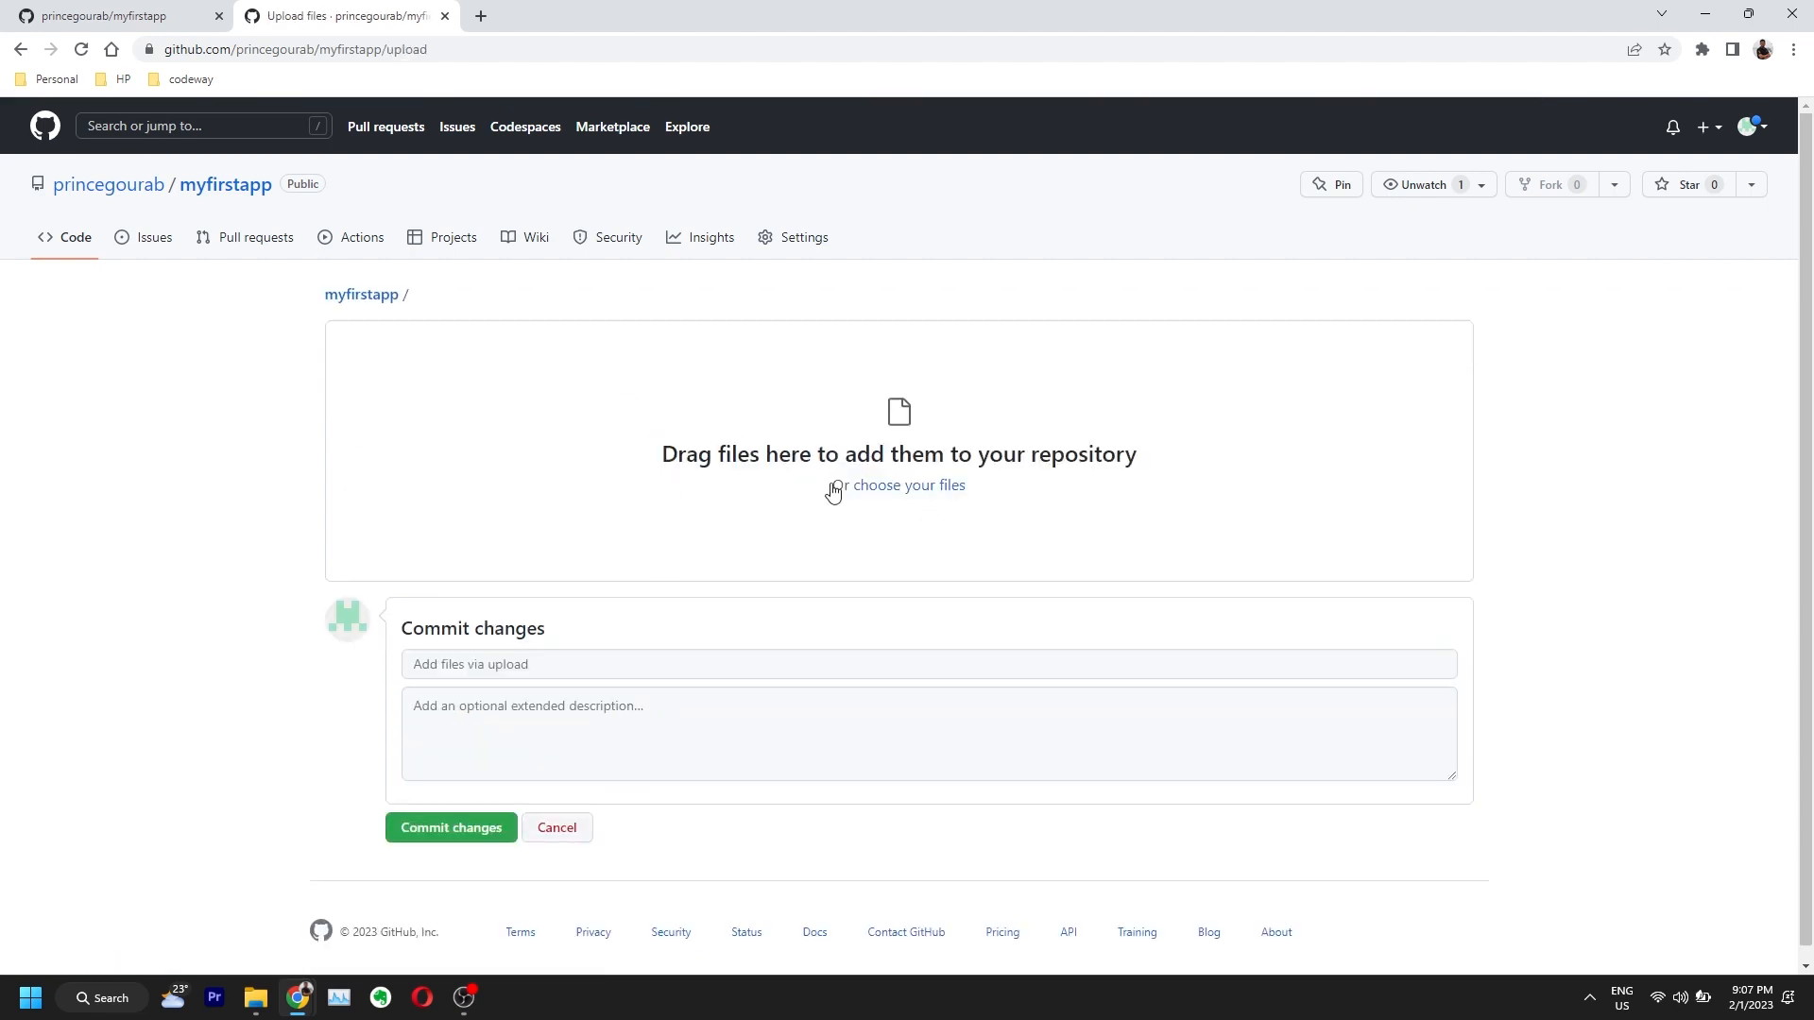
{"action": "left_click", "coordinate": [912, 486]}
{"action": "left_click", "coordinate": [659, 422]}
{"action": "left_click", "coordinate": [915, 491]}
{"action": "left_click", "coordinate": [223, 156]}
{"action": "double_click", "coordinate": [223, 156]}
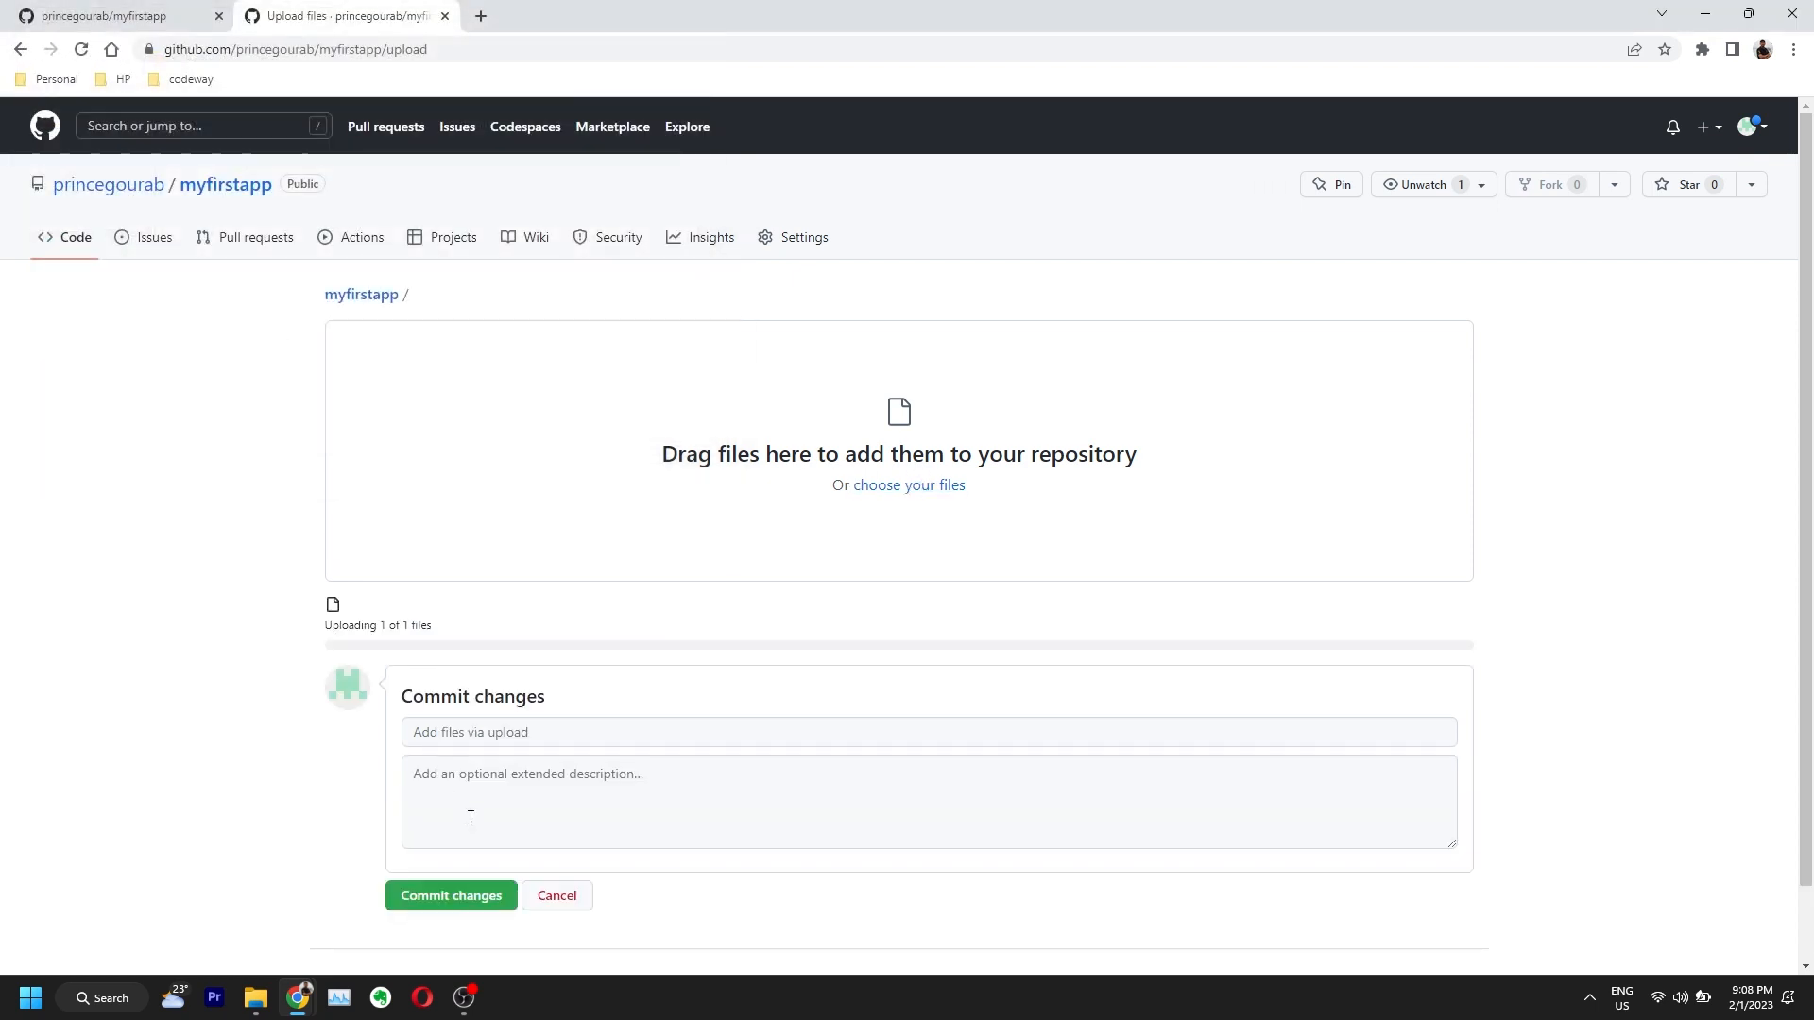
Step: Commit it with the message 'uploaded empty file' and open the hello.txt file page
{"action": "left_click", "coordinate": [507, 736]}
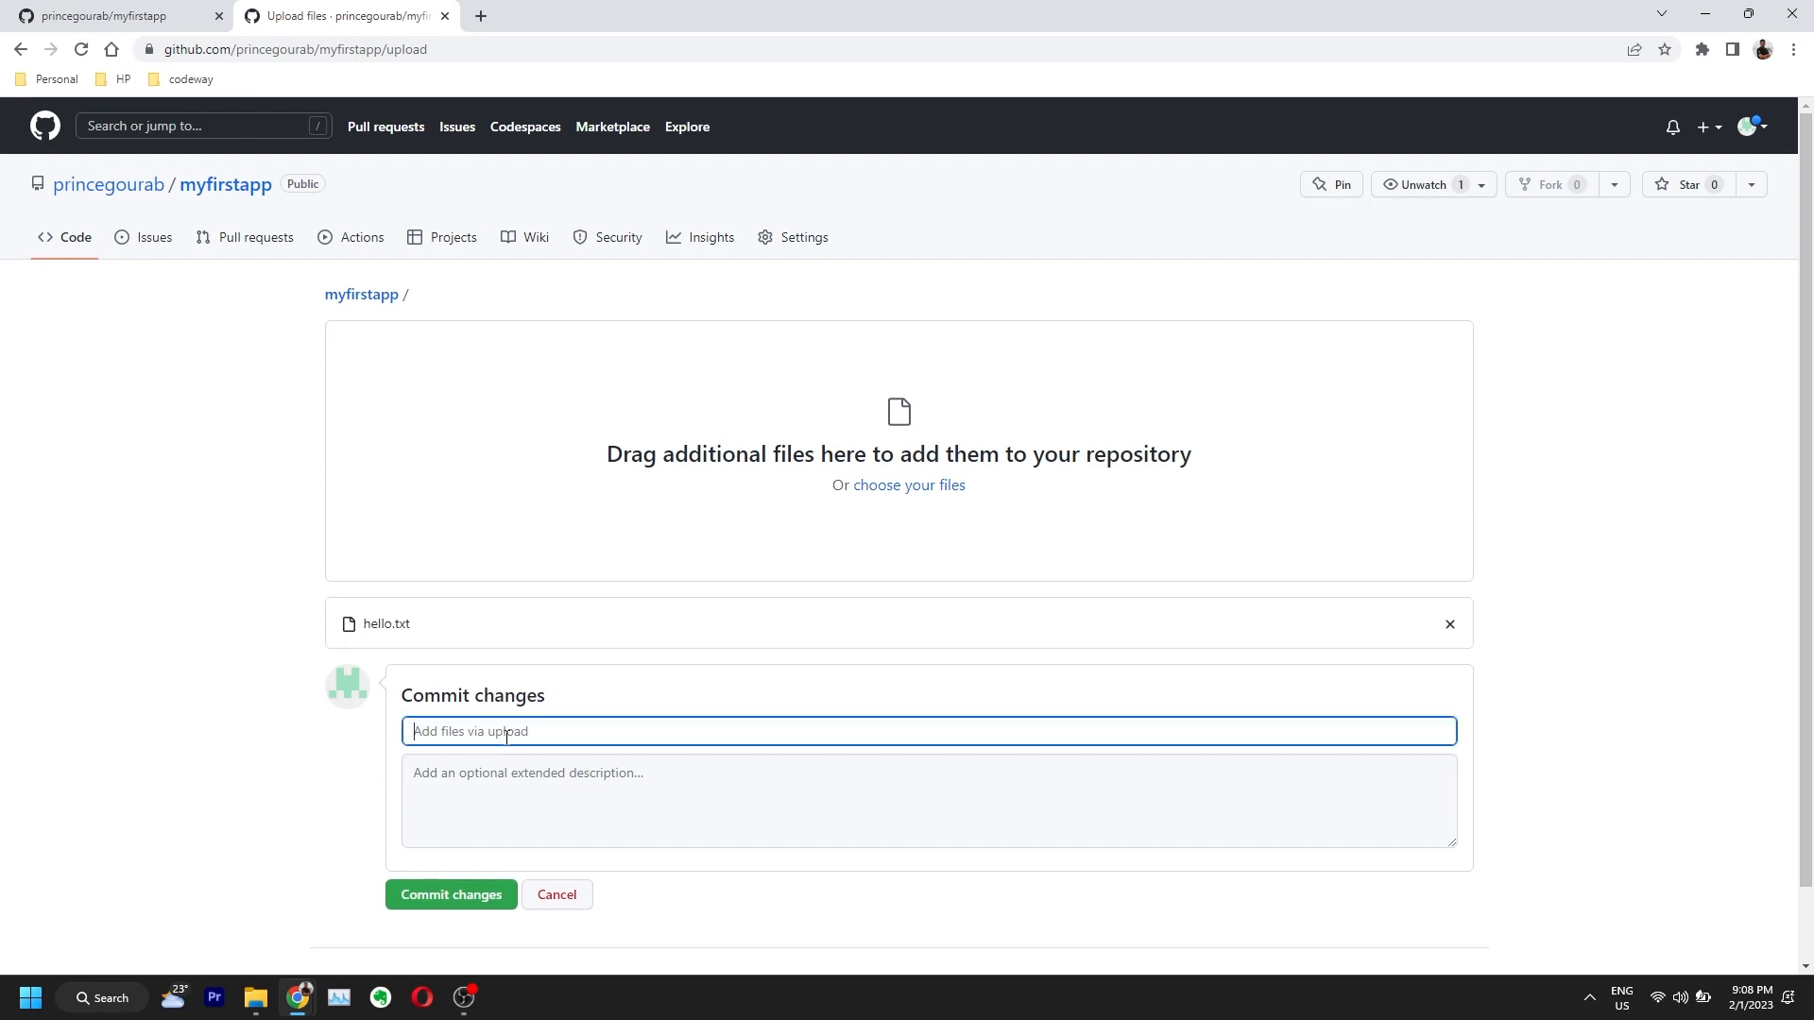
{"action": "type", "text": "em"}
{"action": "type", "text": "uploaded"}
{"action": "left_click", "coordinate": [456, 798]}
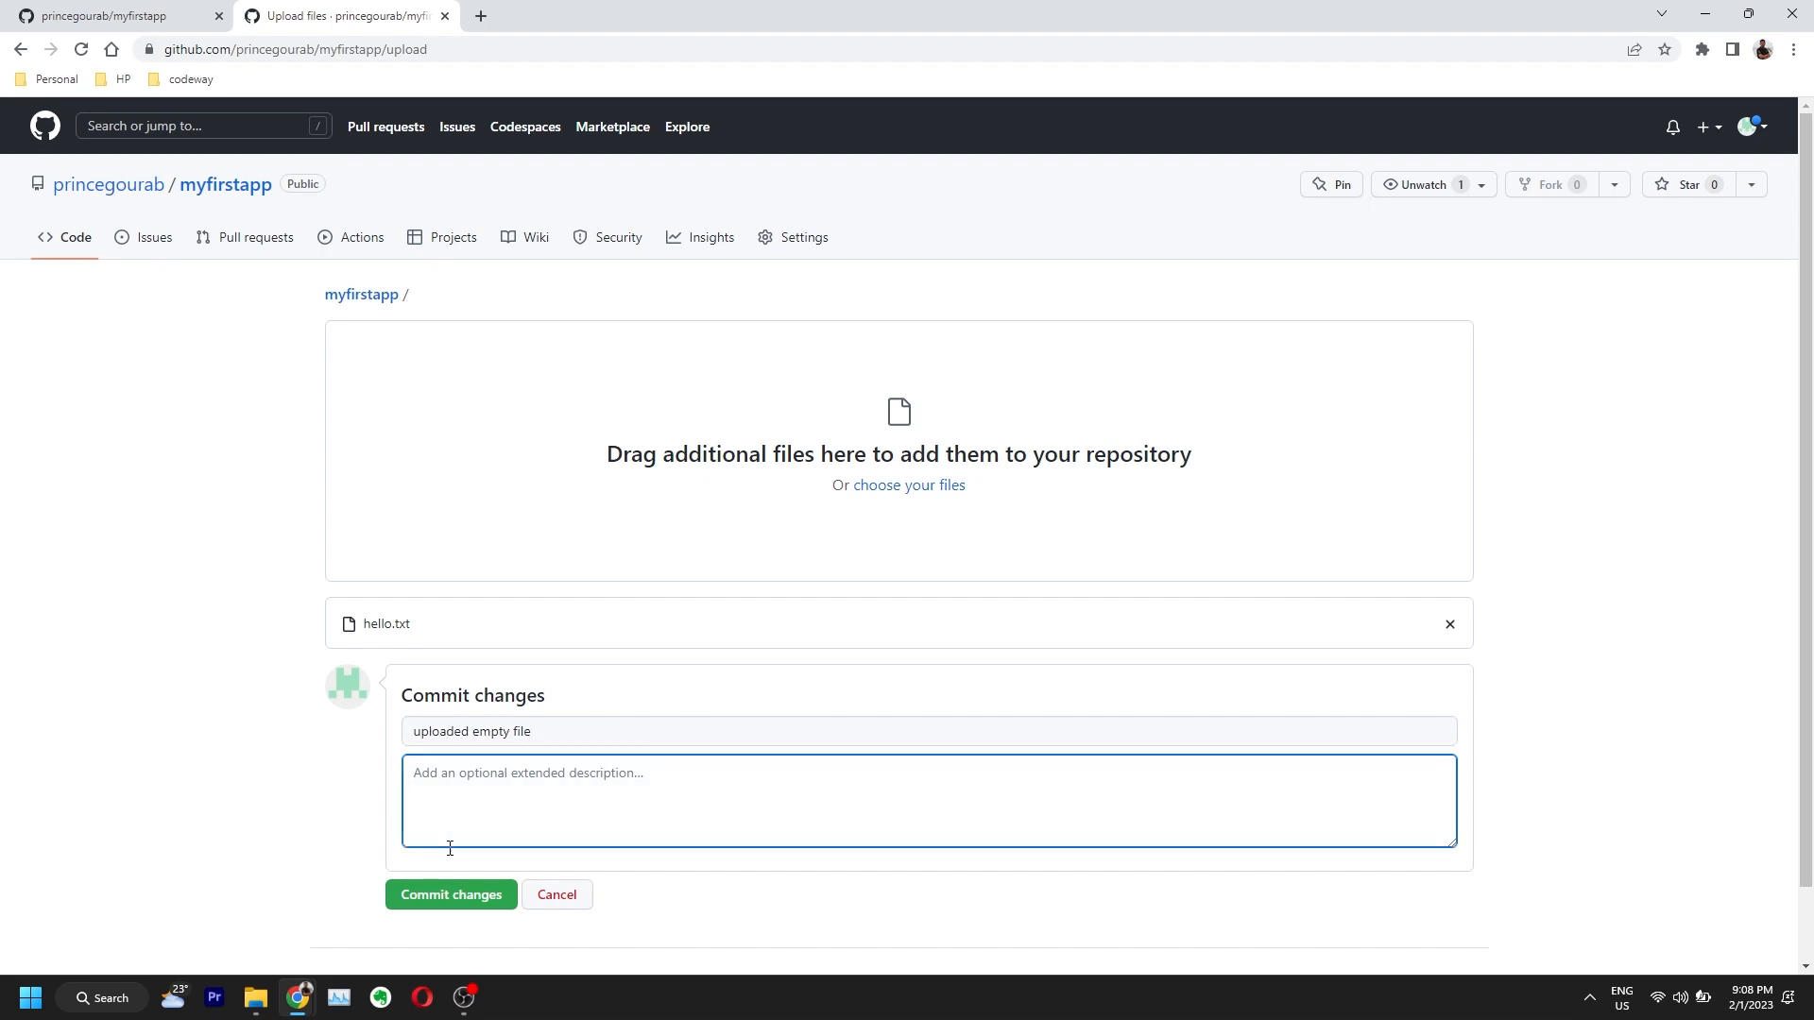
{"action": "left_click", "coordinate": [446, 905]}
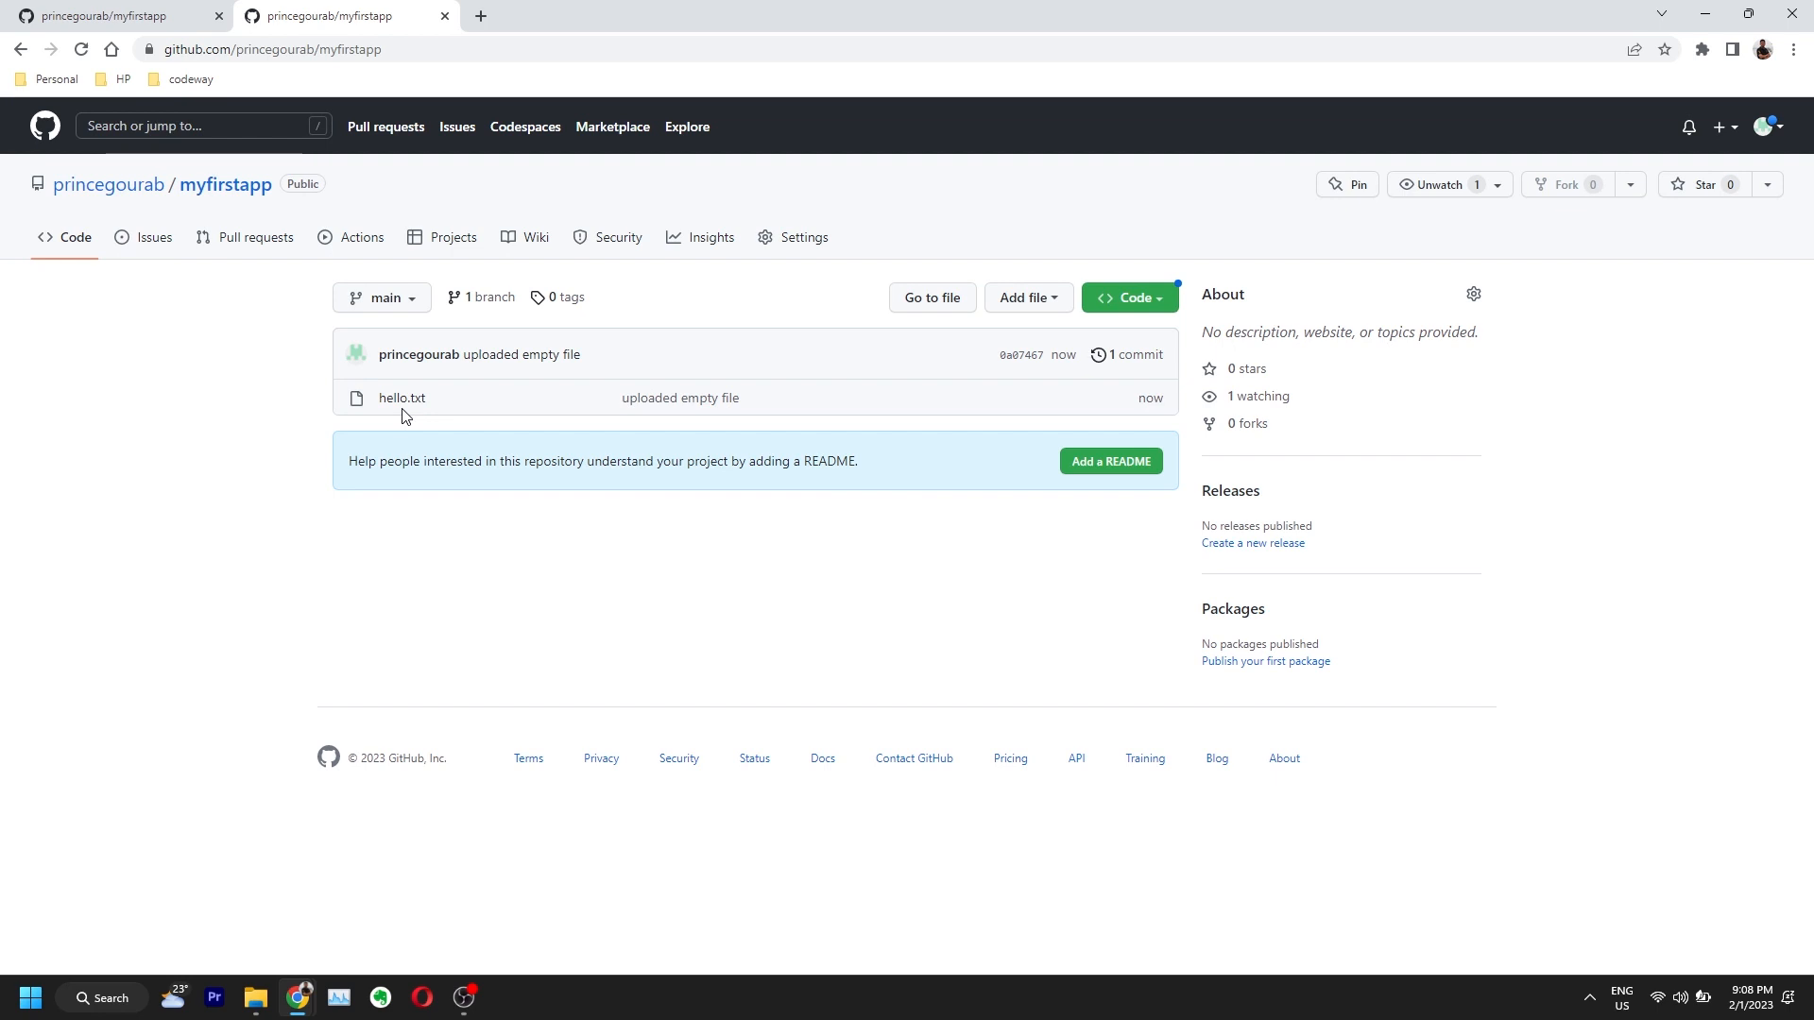
{"action": "double_click", "coordinate": [1144, 399]}
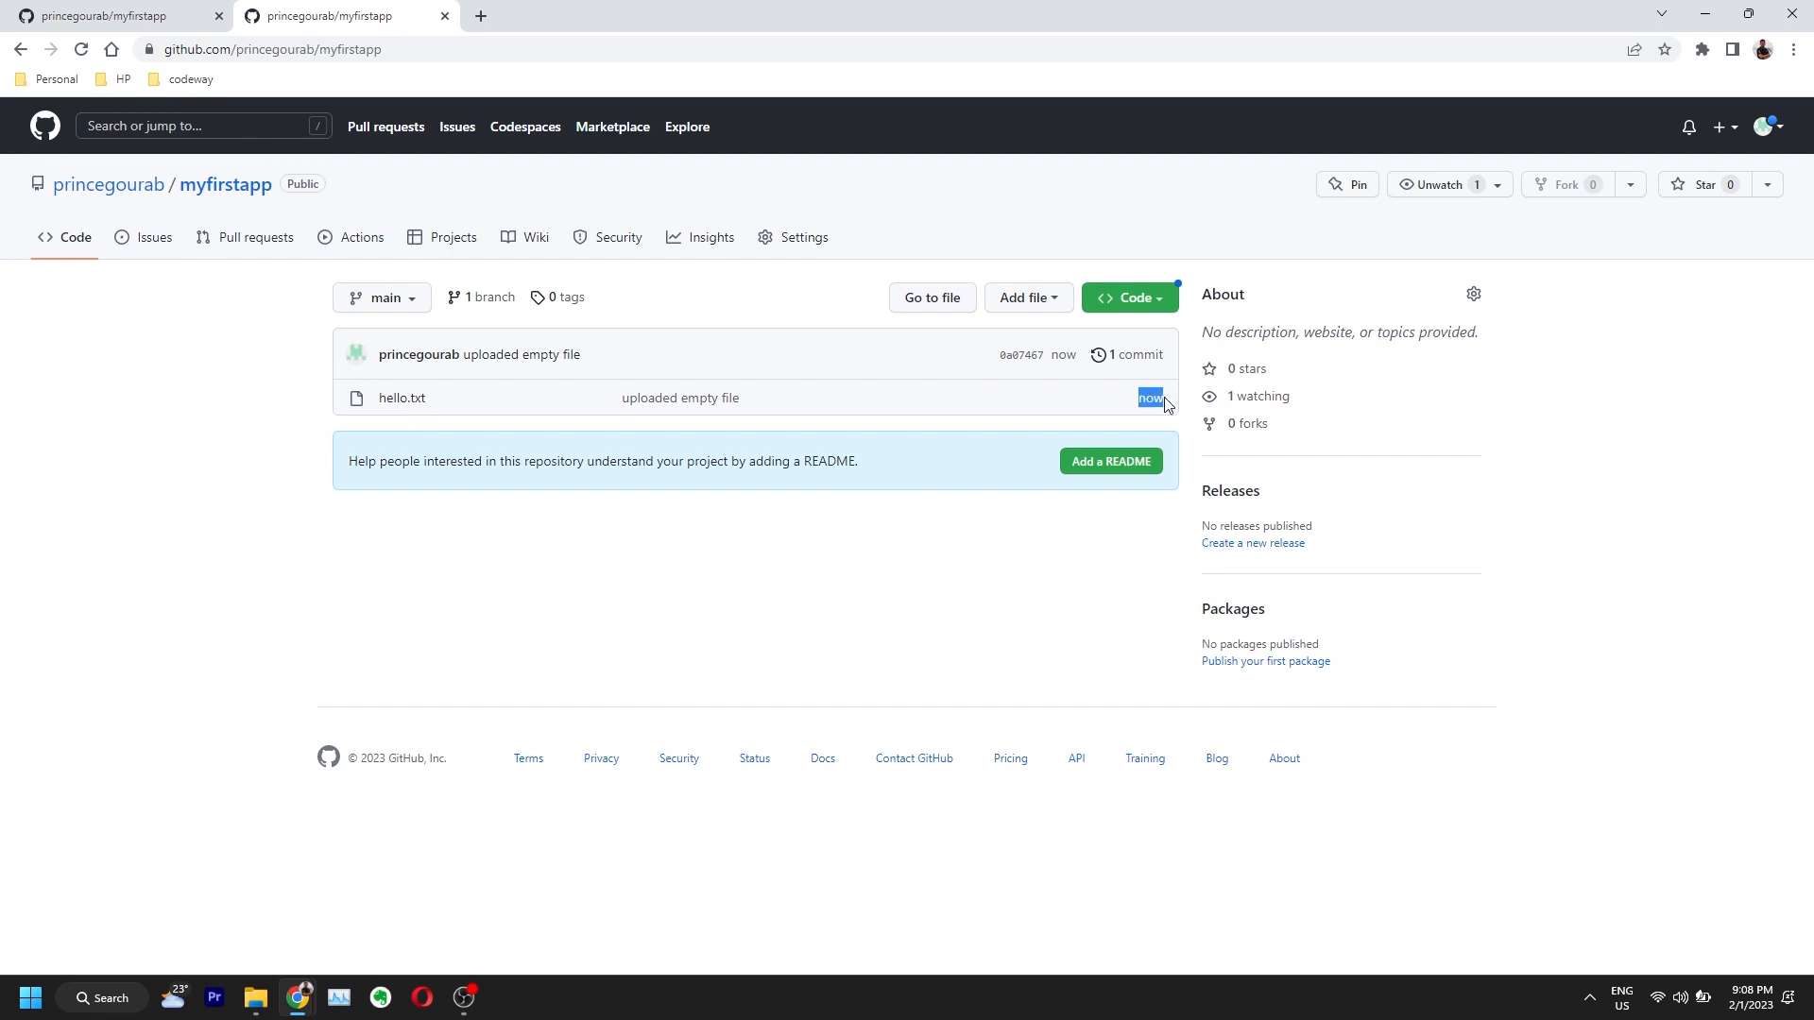
{"action": "left_click", "coordinate": [397, 397]}
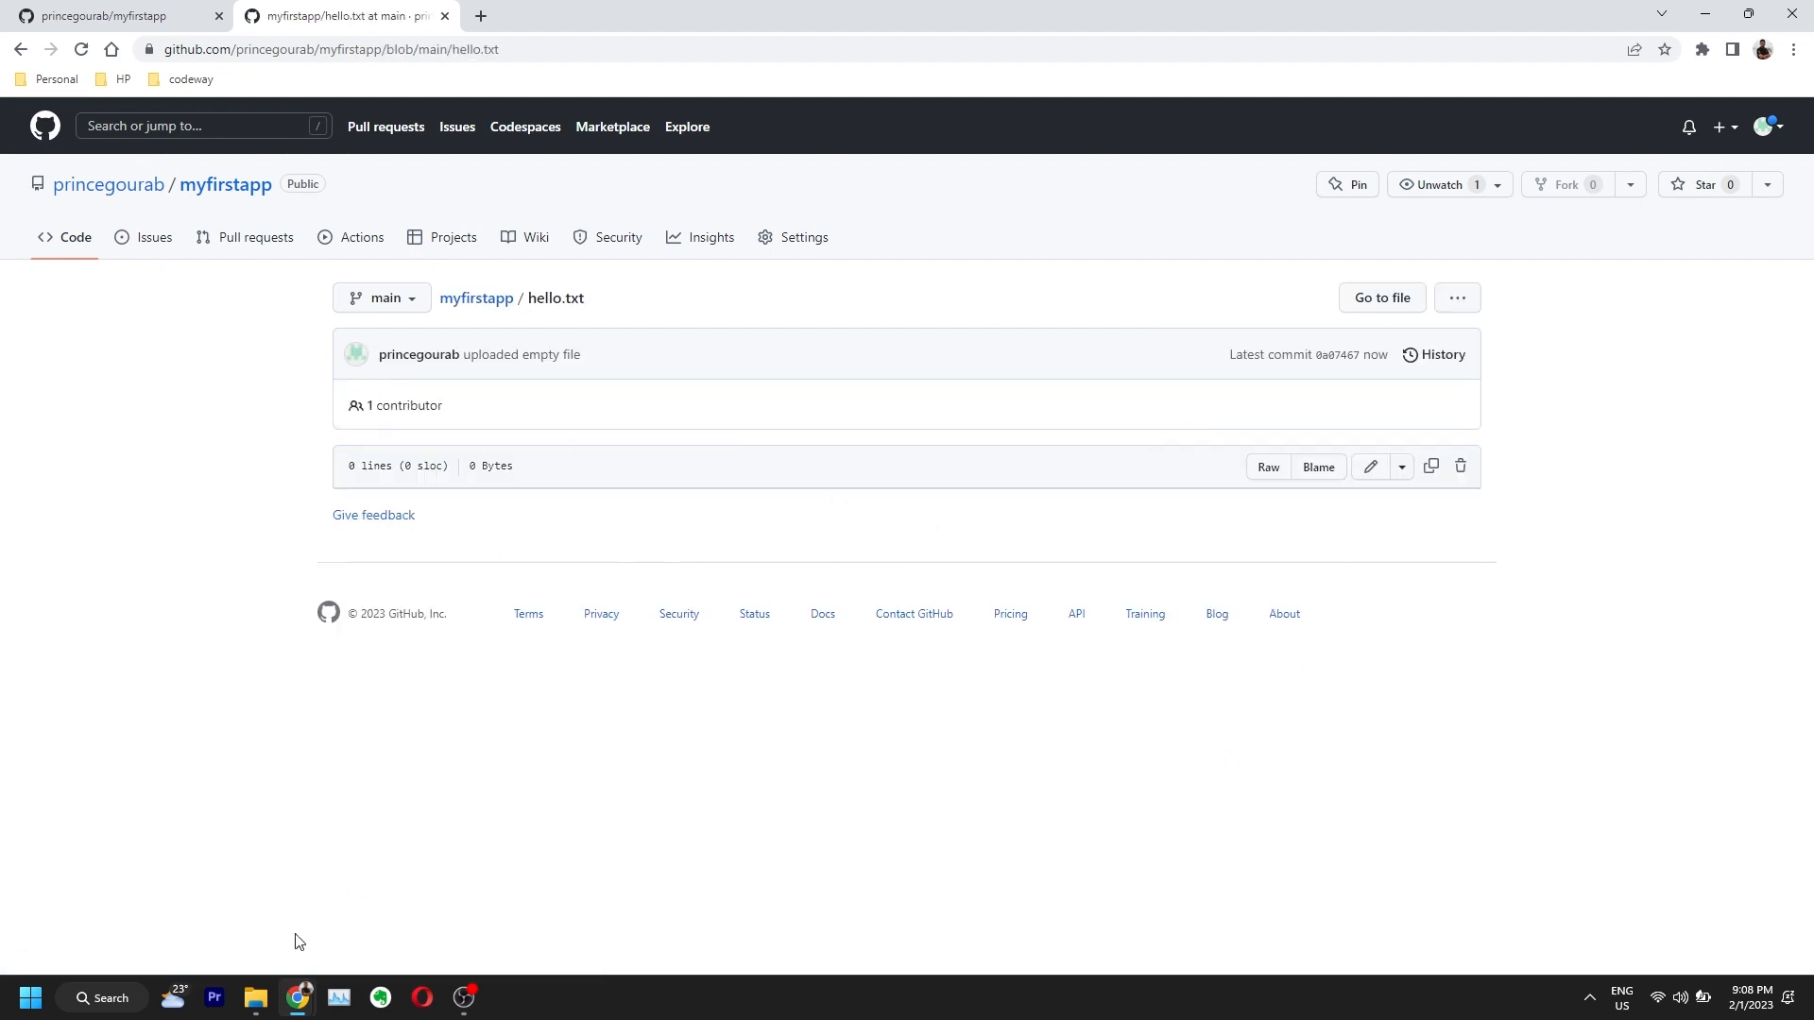
{"action": "mouse_move", "coordinate": [292, 1000]}
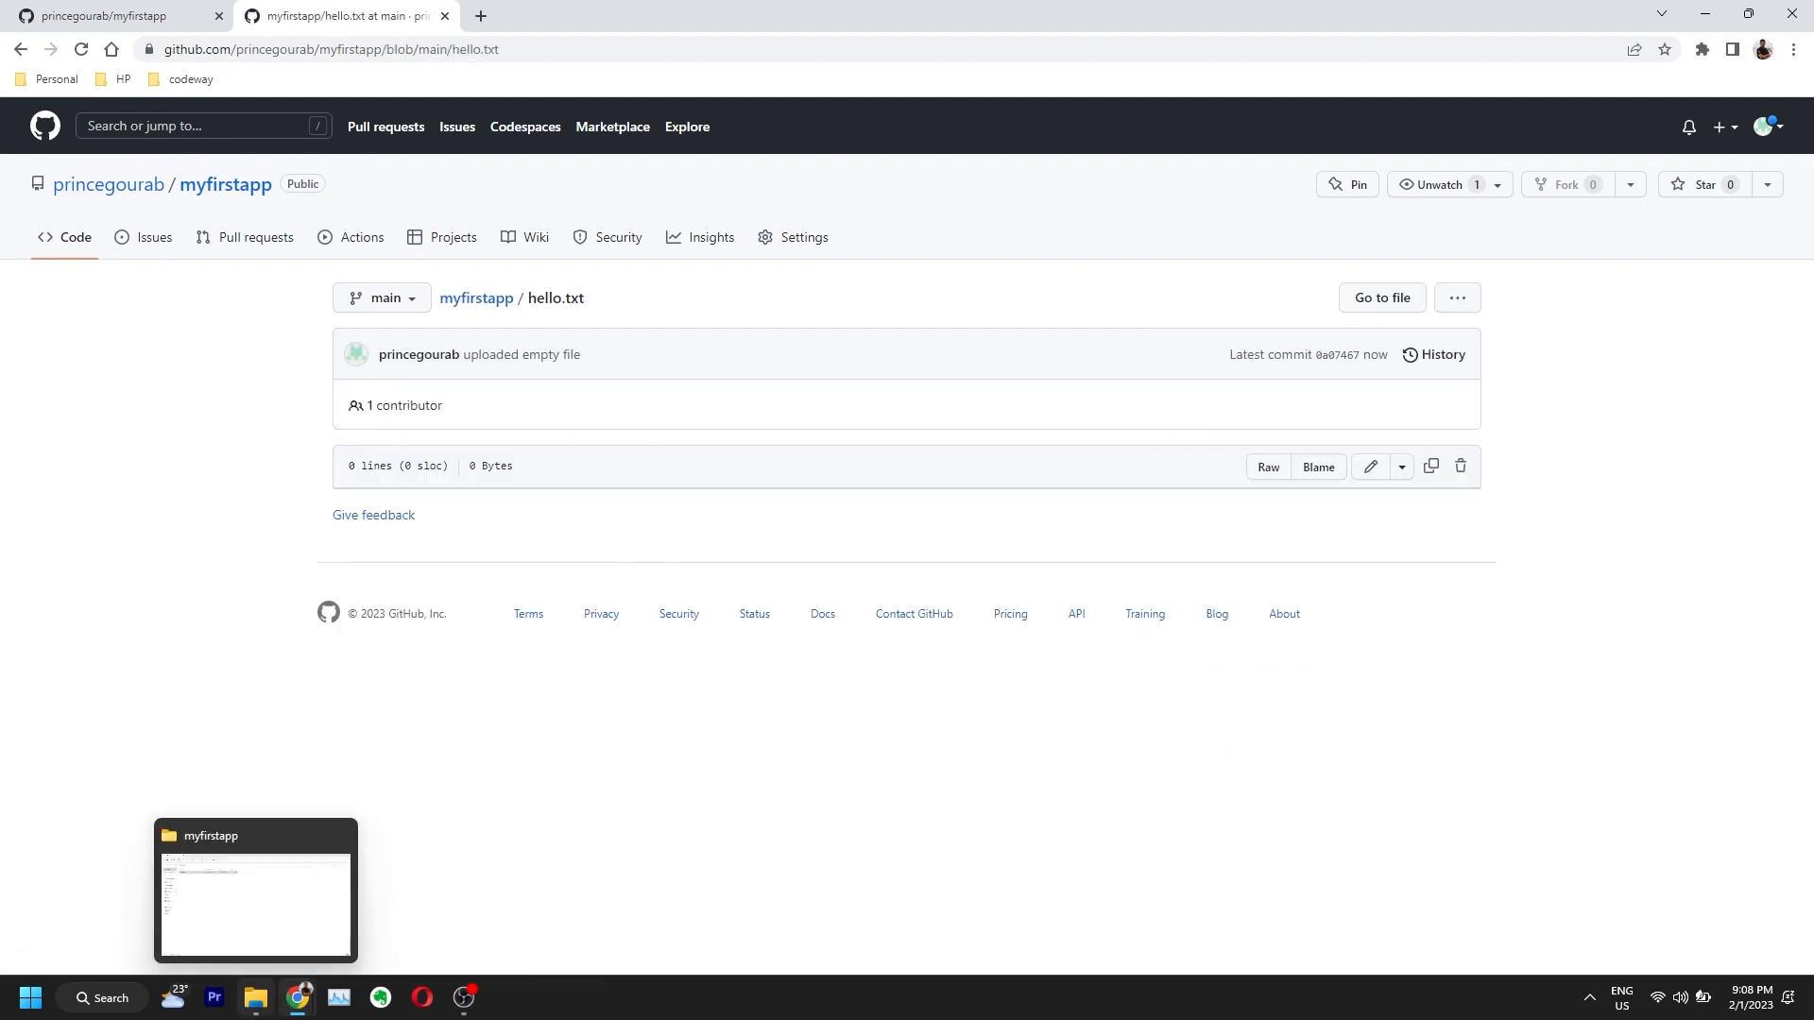
Step: Type a one-line greeting with the author's name into hello.txt in Notepad, then save and close it
{"action": "left_click", "coordinate": [256, 998]}
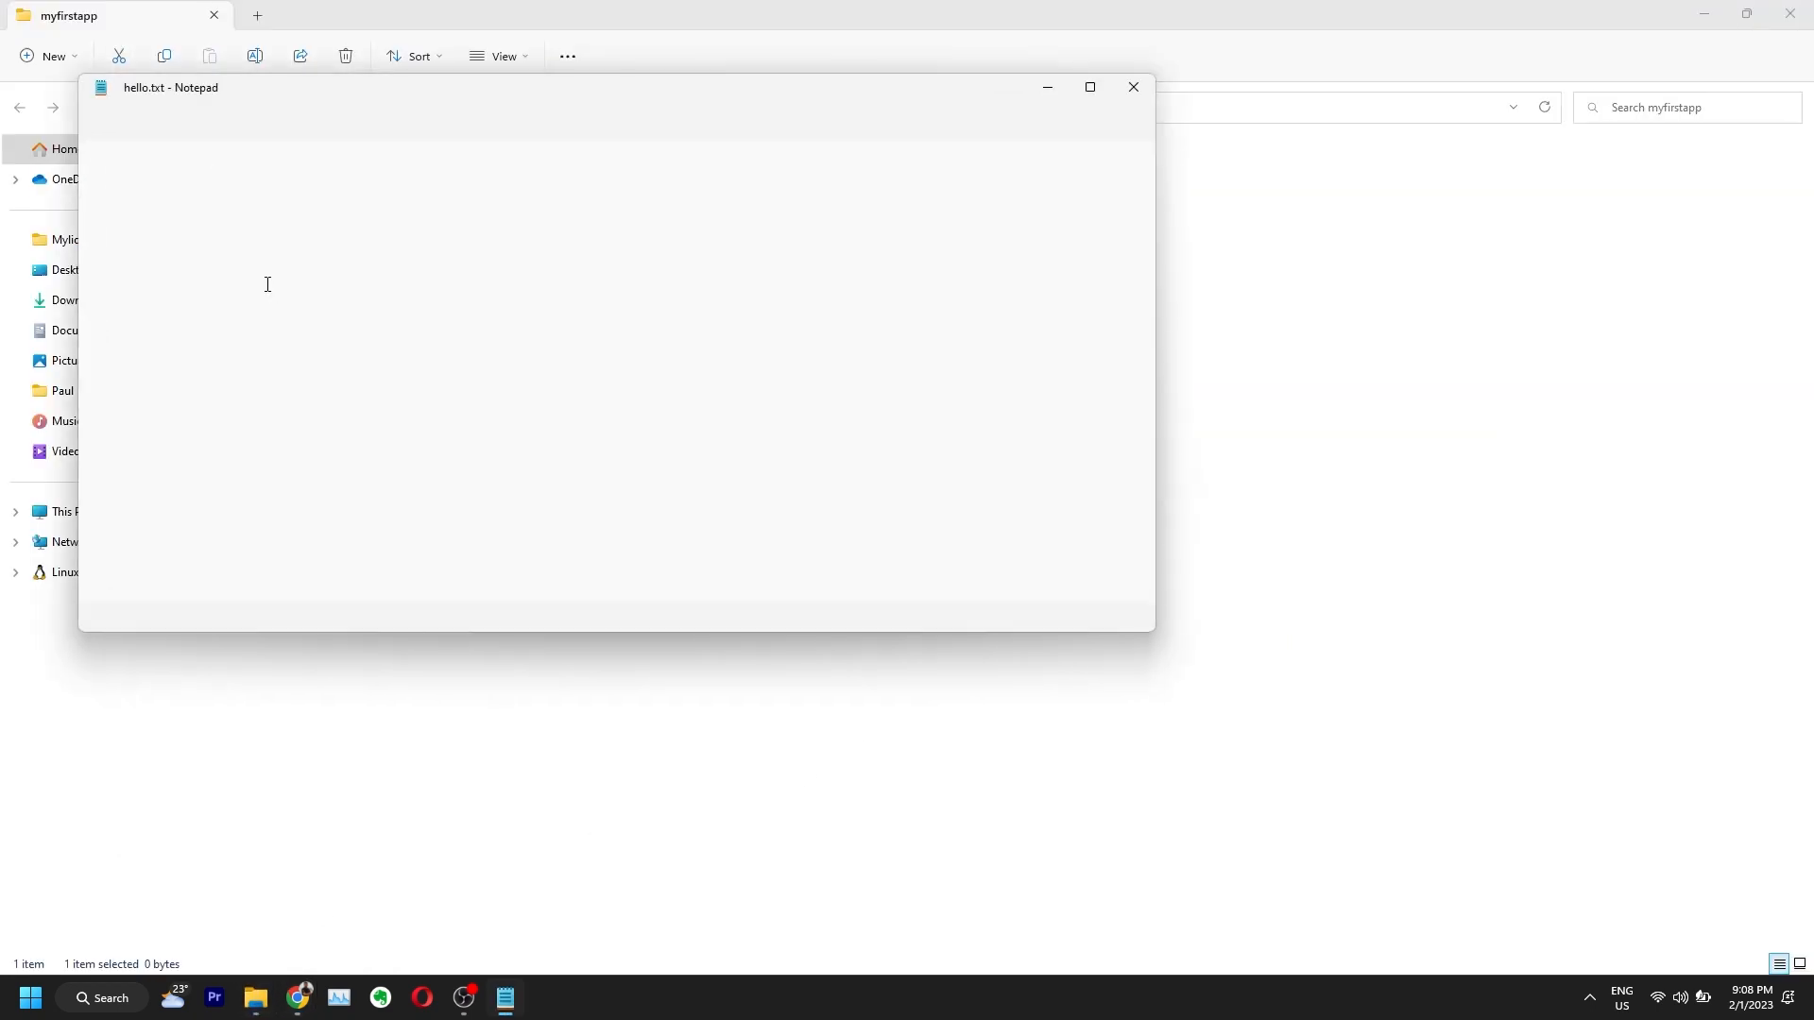
{"action": "type", "text": "hello I am Gourab Paul"}
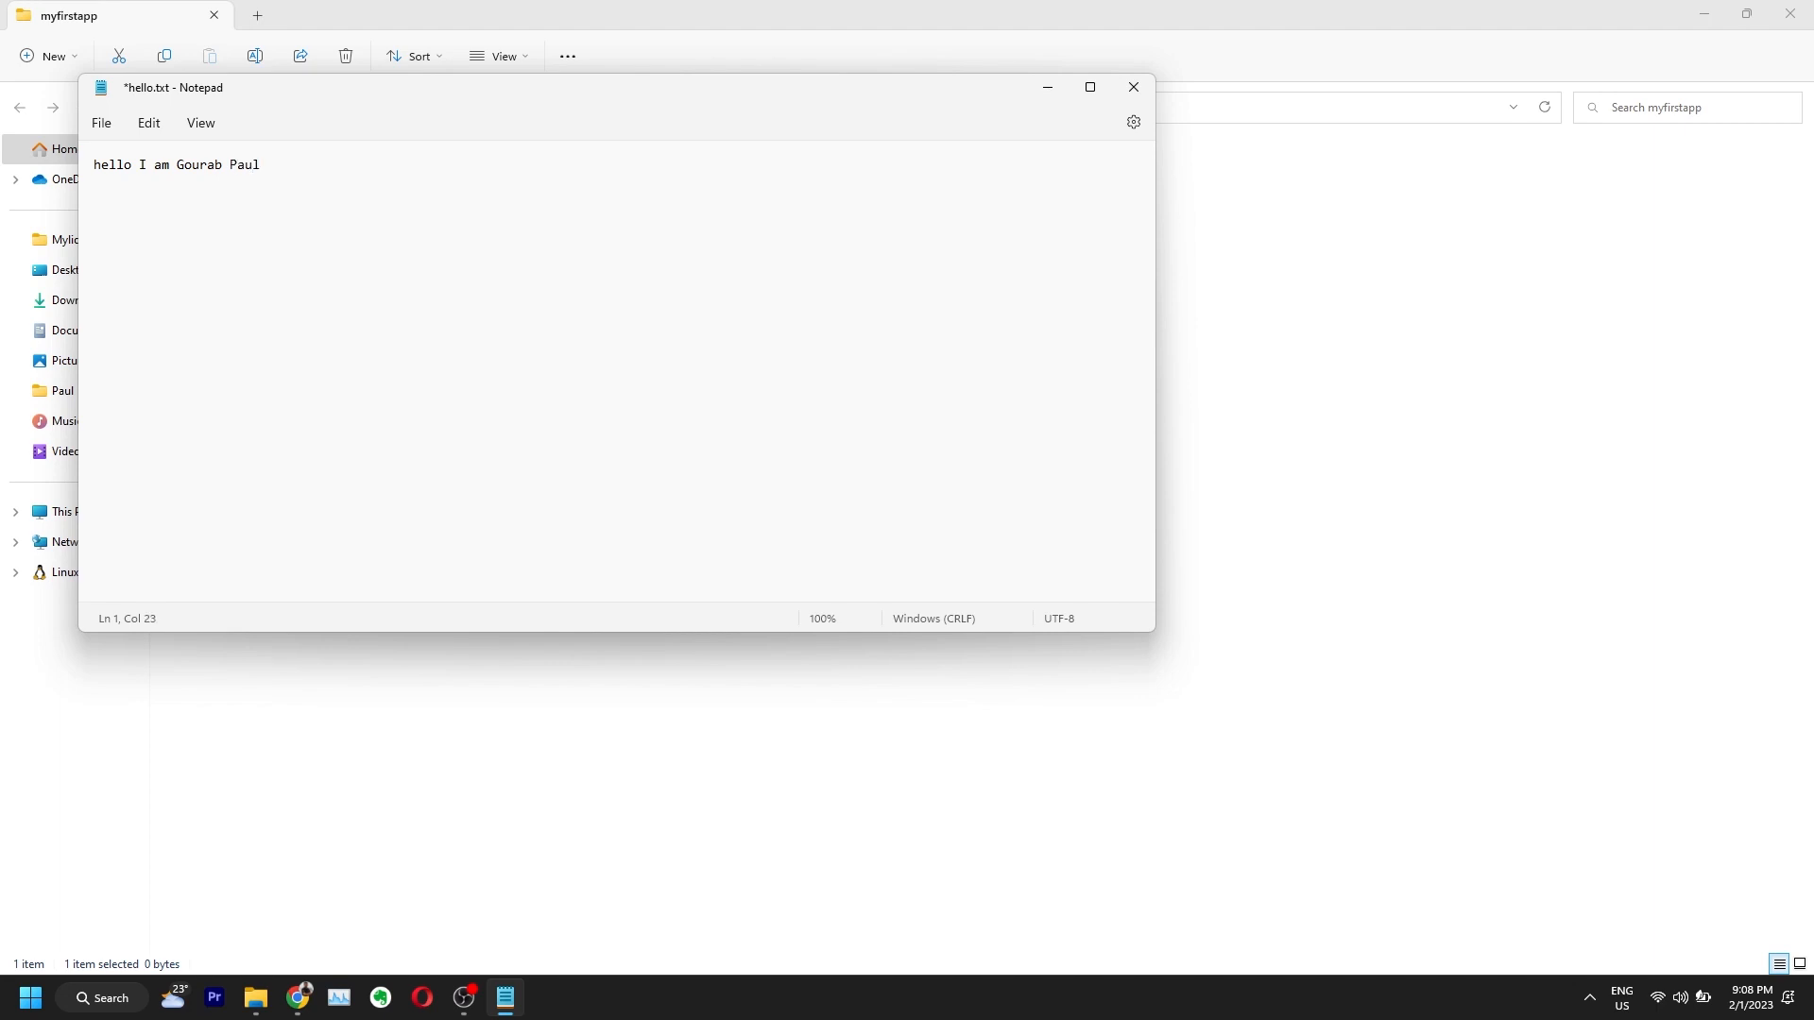
{"action": "key", "text": "ctrl+s"}
{"action": "left_click", "coordinate": [1133, 87]}
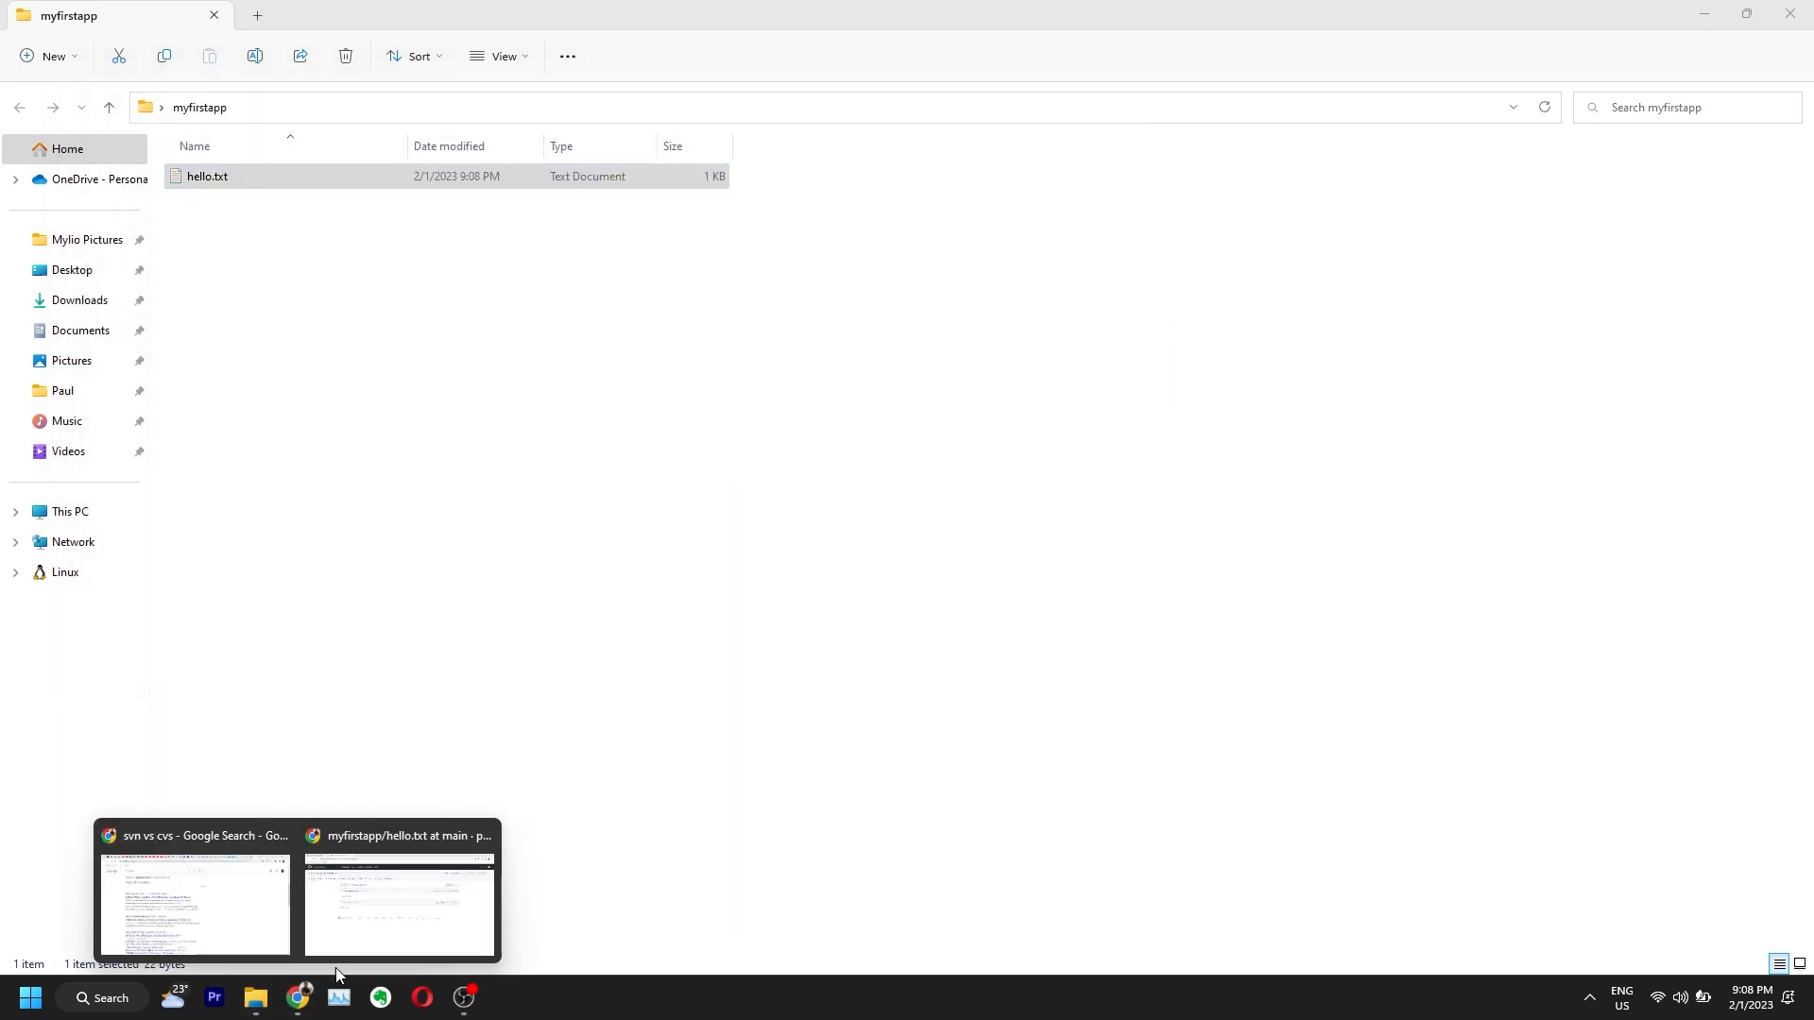
{"action": "left_click", "coordinate": [737, 742]}
Step: Upload the edited hello.txt to myfirstapp via Add file > Upload files
{"action": "key", "text": "alt+Tab"}
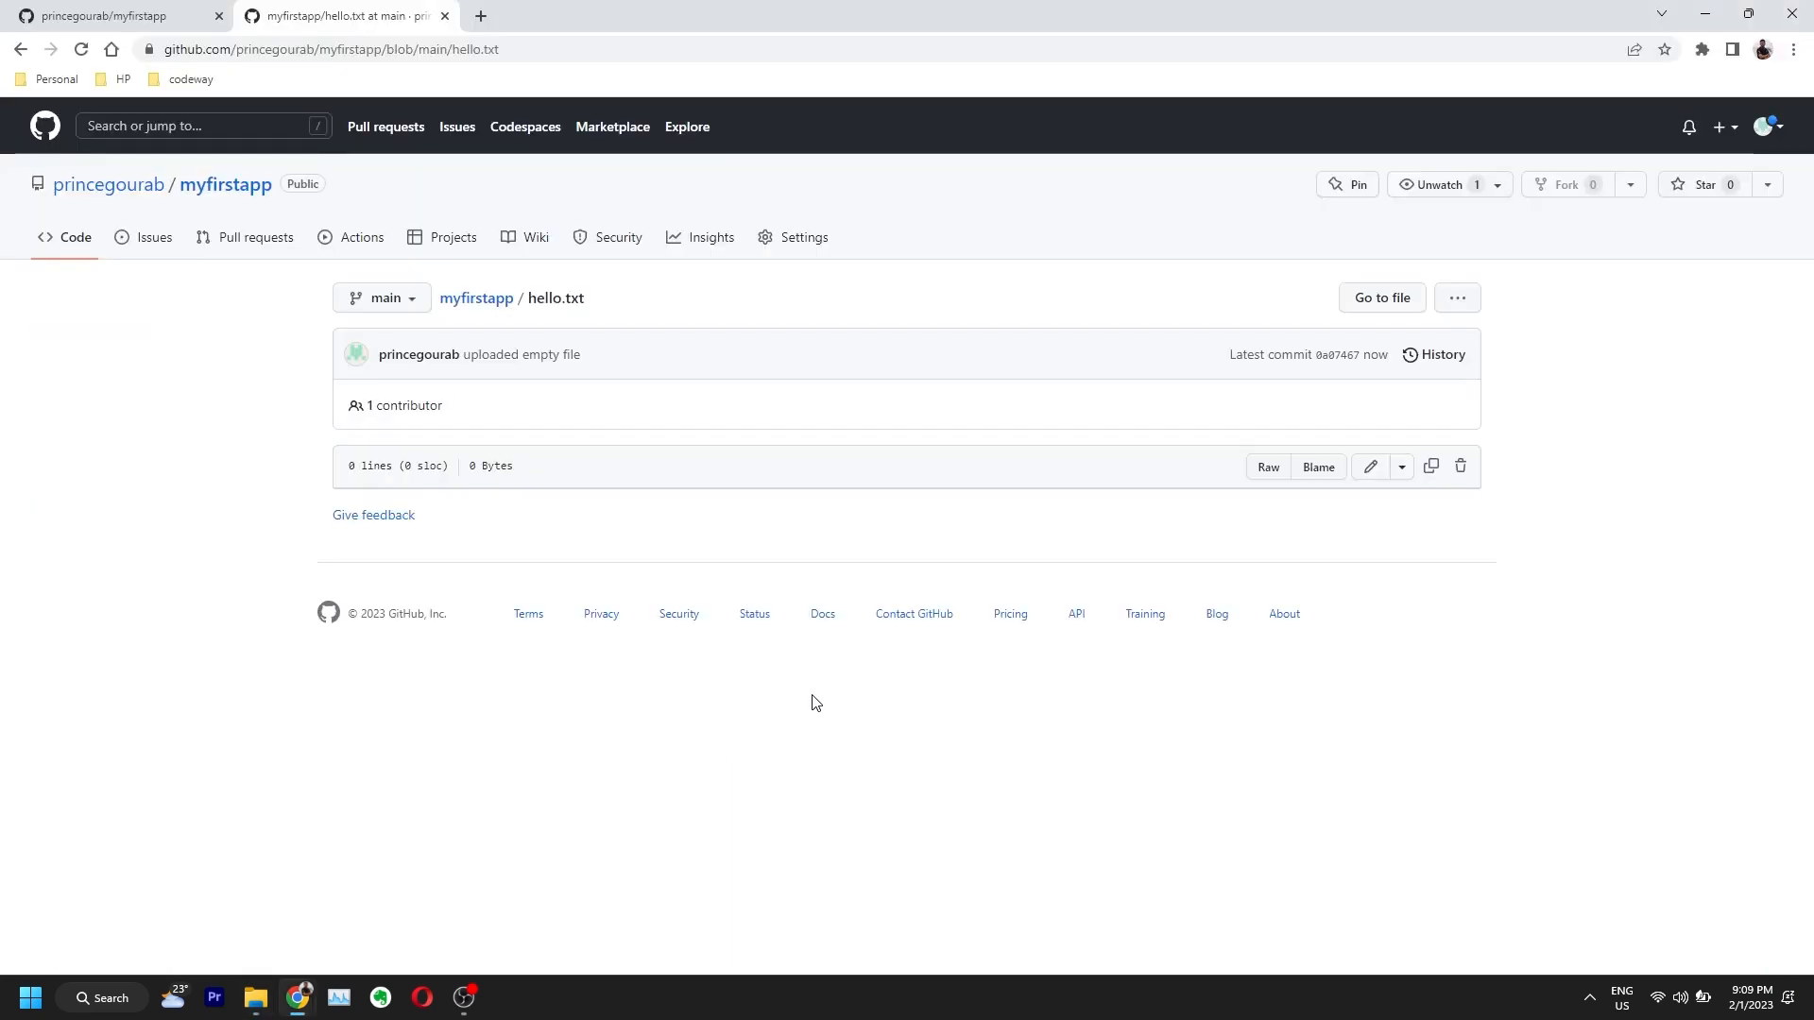
{"action": "left_click", "coordinate": [472, 299]}
{"action": "left_click", "coordinate": [1040, 298]}
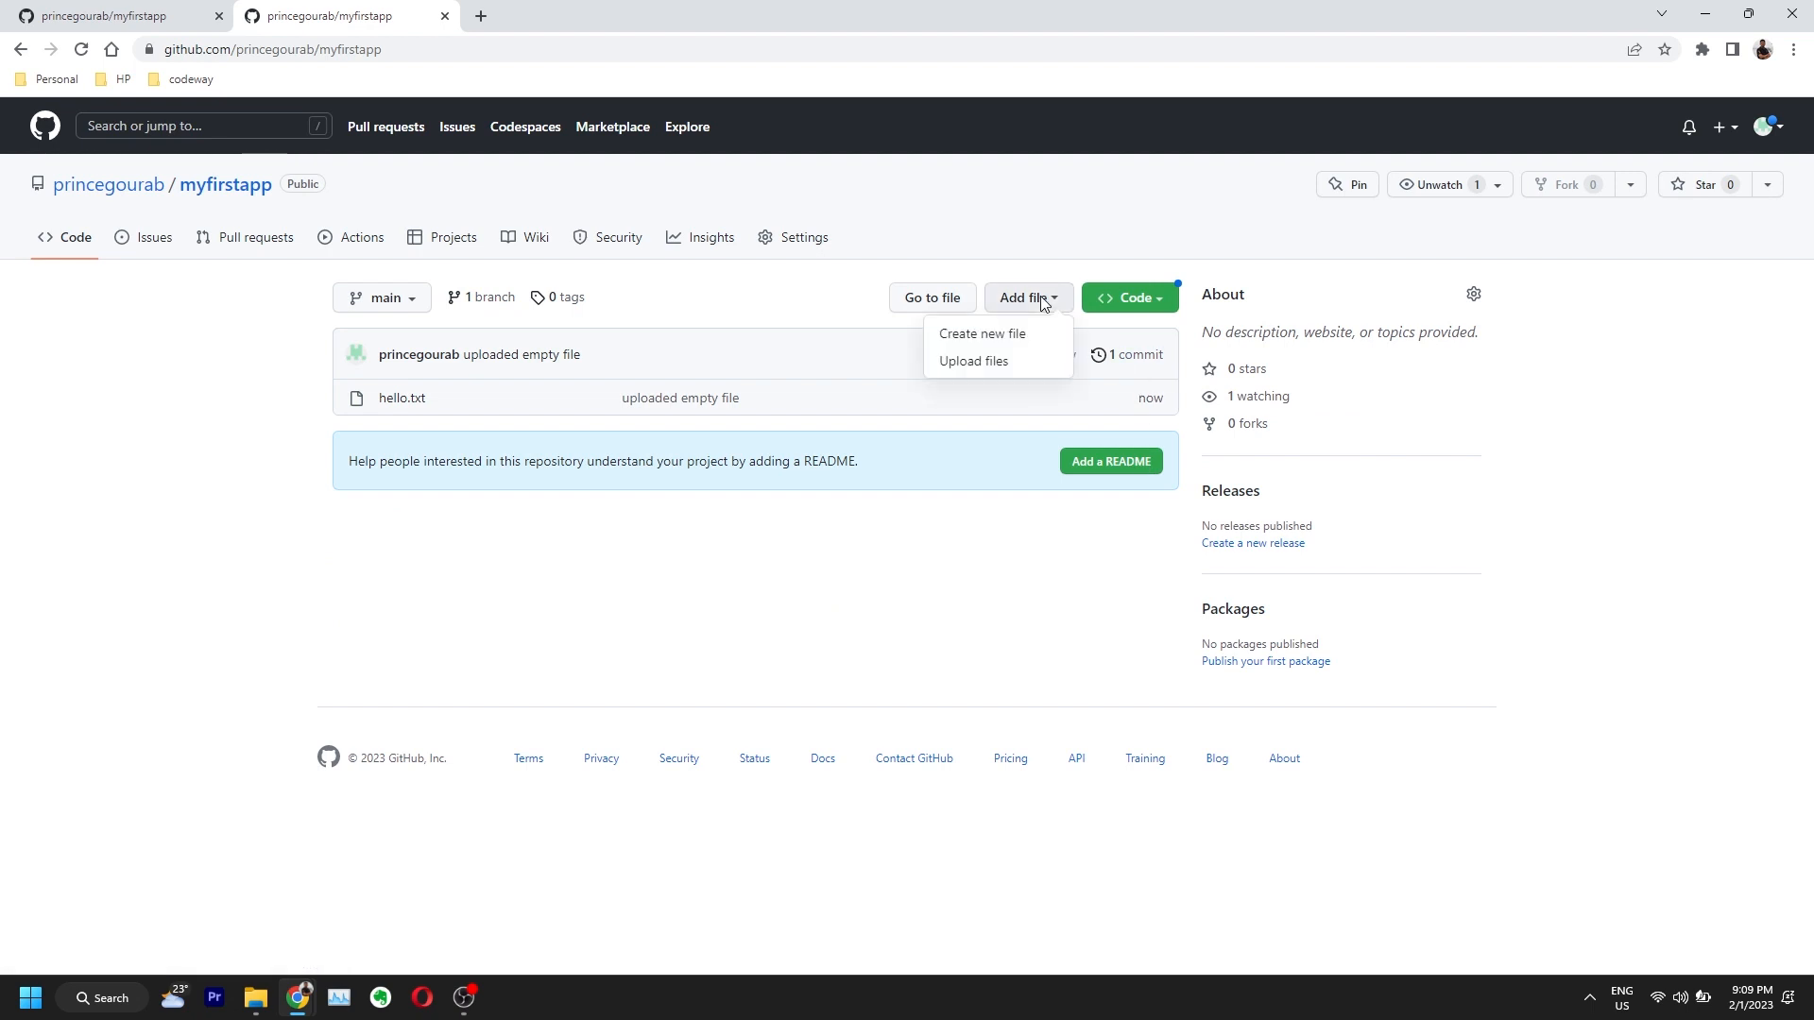
{"action": "left_click", "coordinate": [988, 371]}
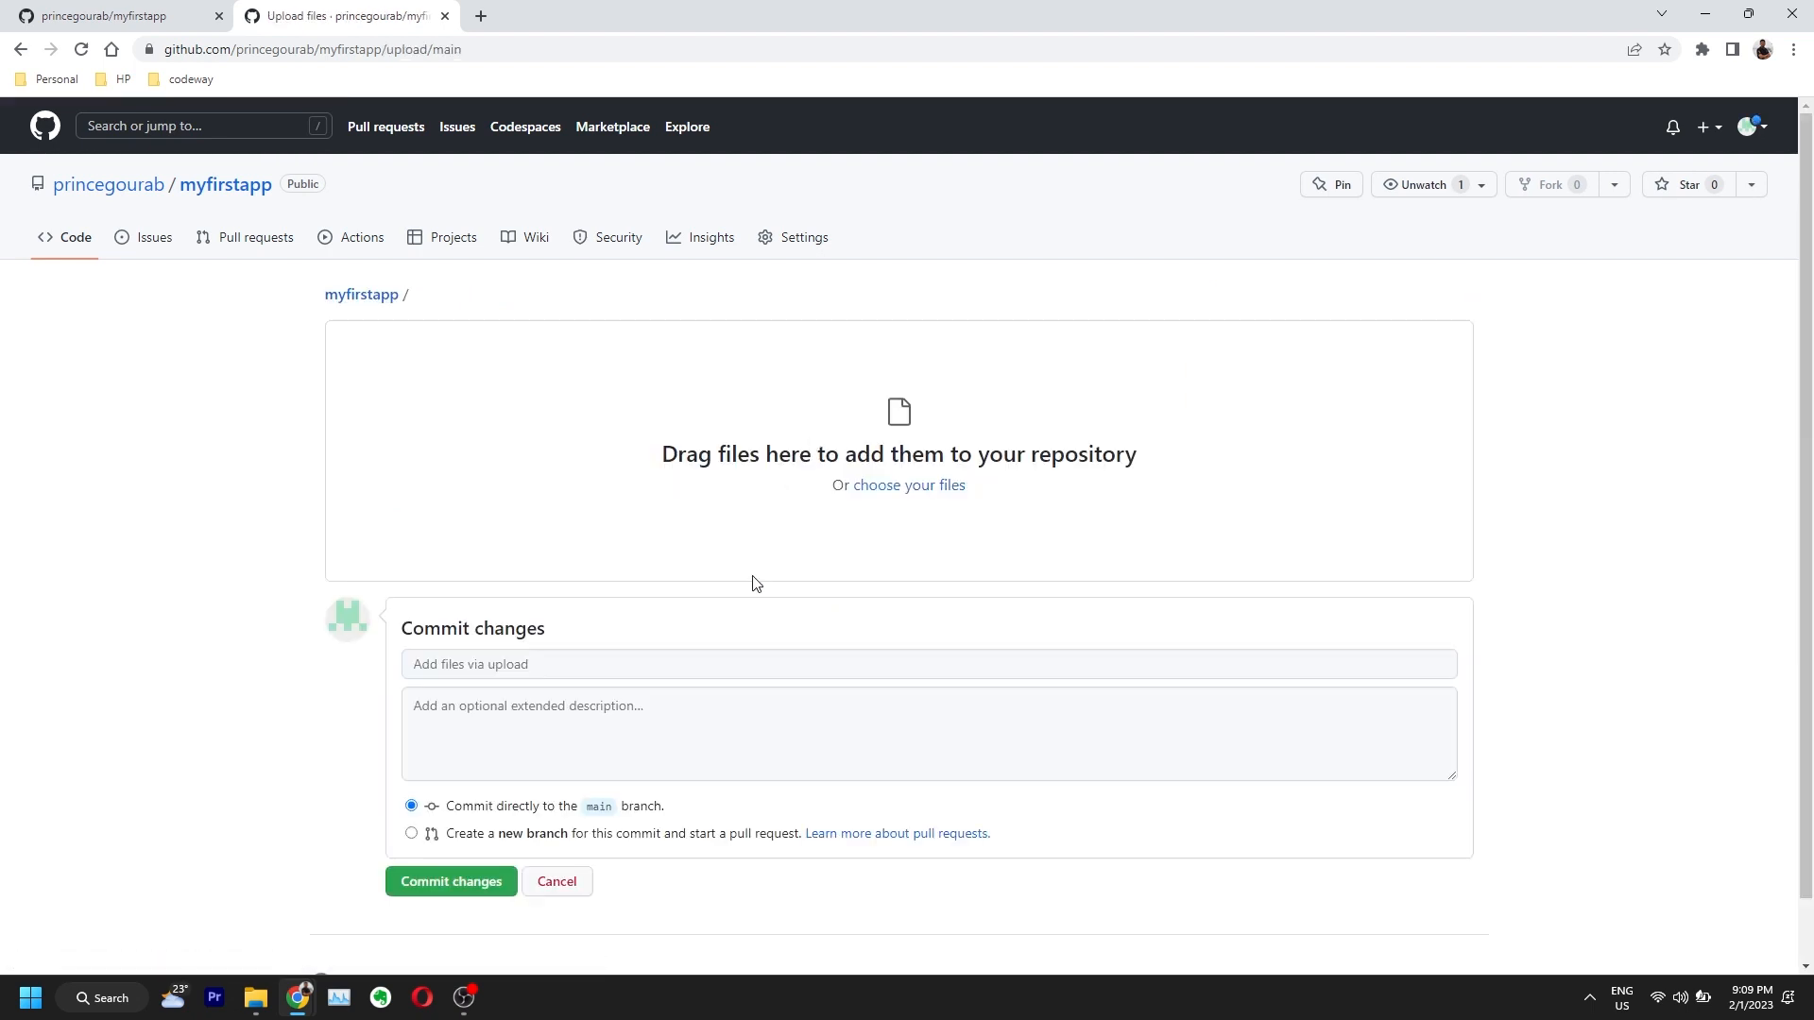
{"action": "left_click", "coordinate": [905, 487]}
{"action": "left_click", "coordinate": [227, 154]}
{"action": "double_click", "coordinate": [227, 154]}
Step: Commit the upload with the title 'wrote my name'
{"action": "left_click", "coordinate": [447, 735]}
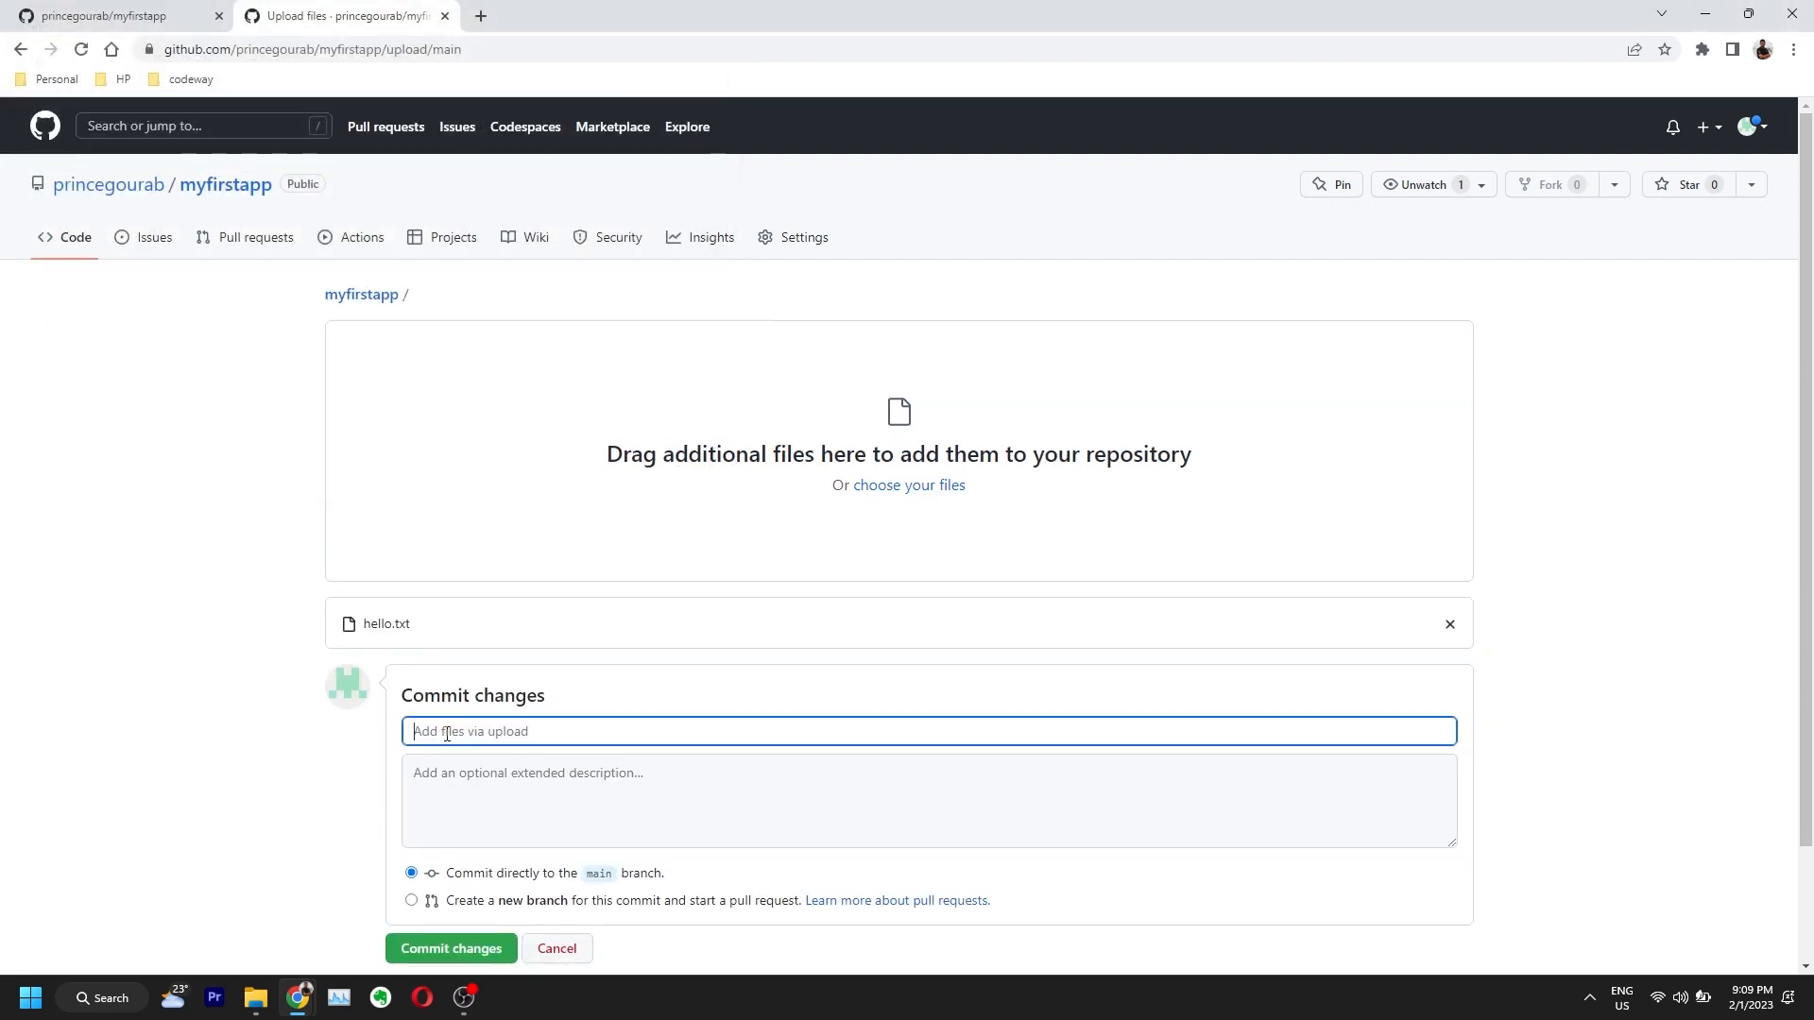
{"action": "type", "text": "wrote my name"}
{"action": "scroll", "coordinate": [464, 731], "scroll_direction": "down", "scroll_amount": 2}
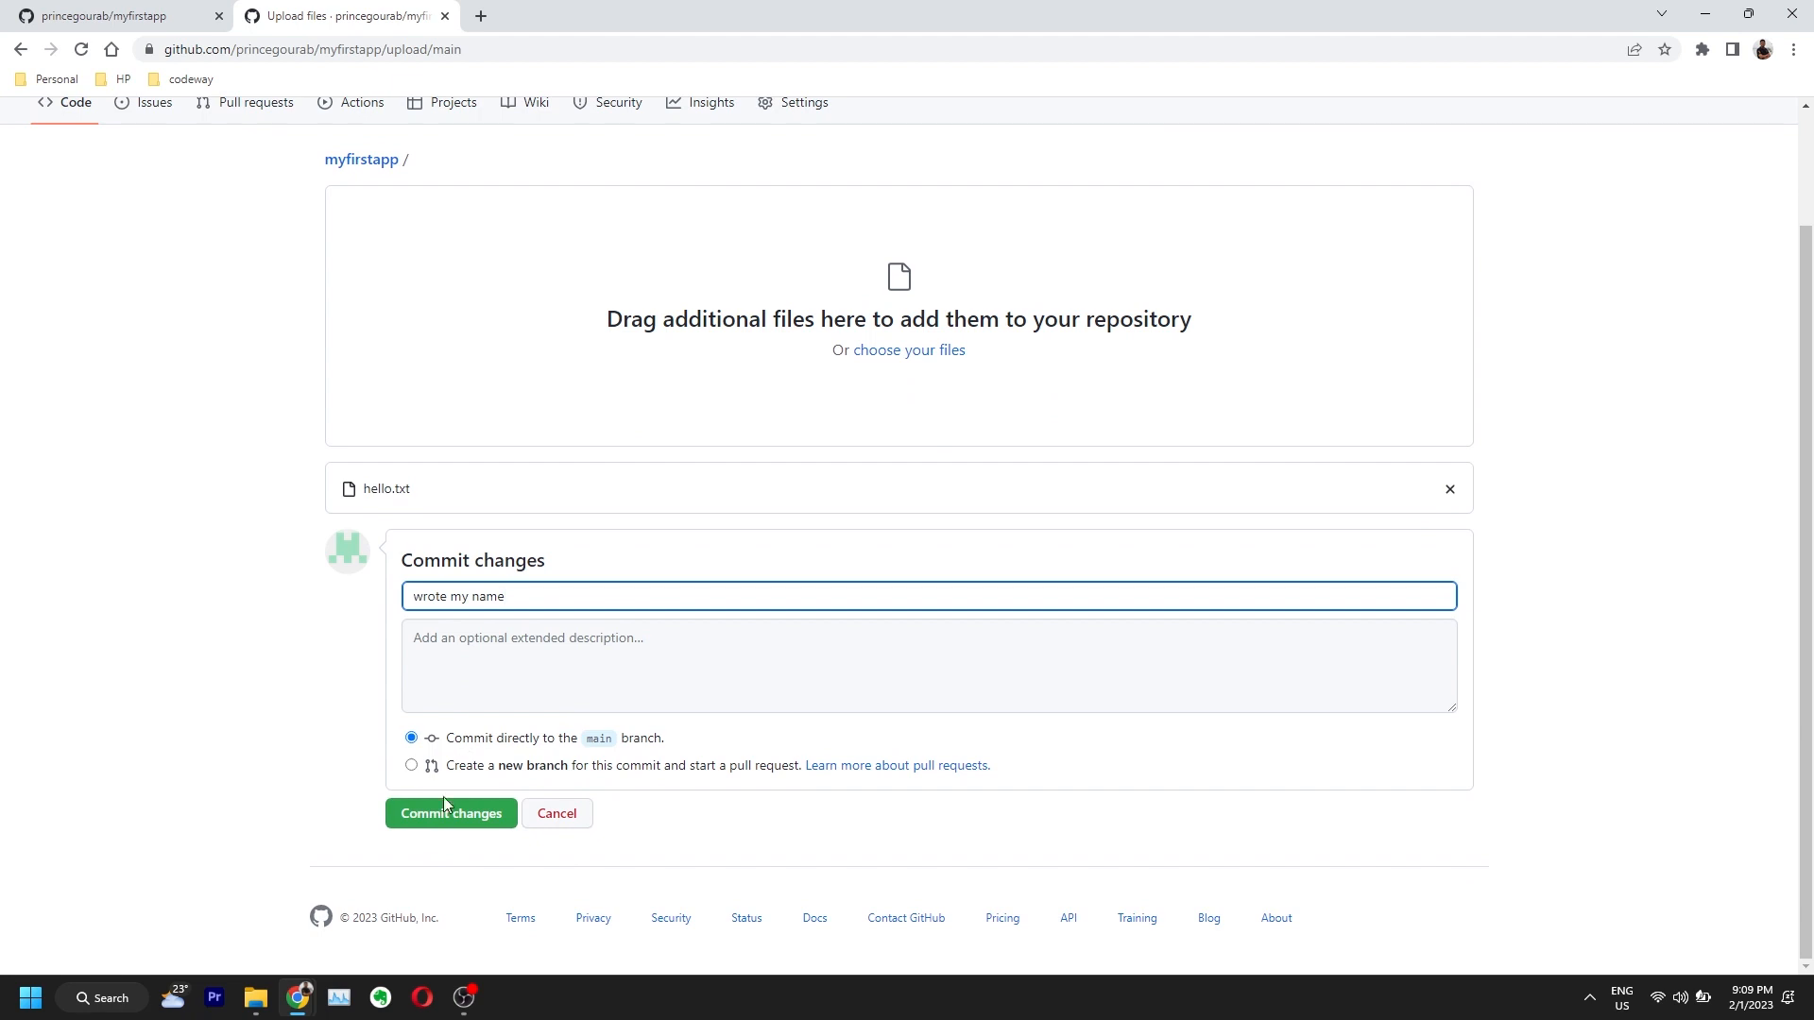
{"action": "left_click", "coordinate": [416, 812]}
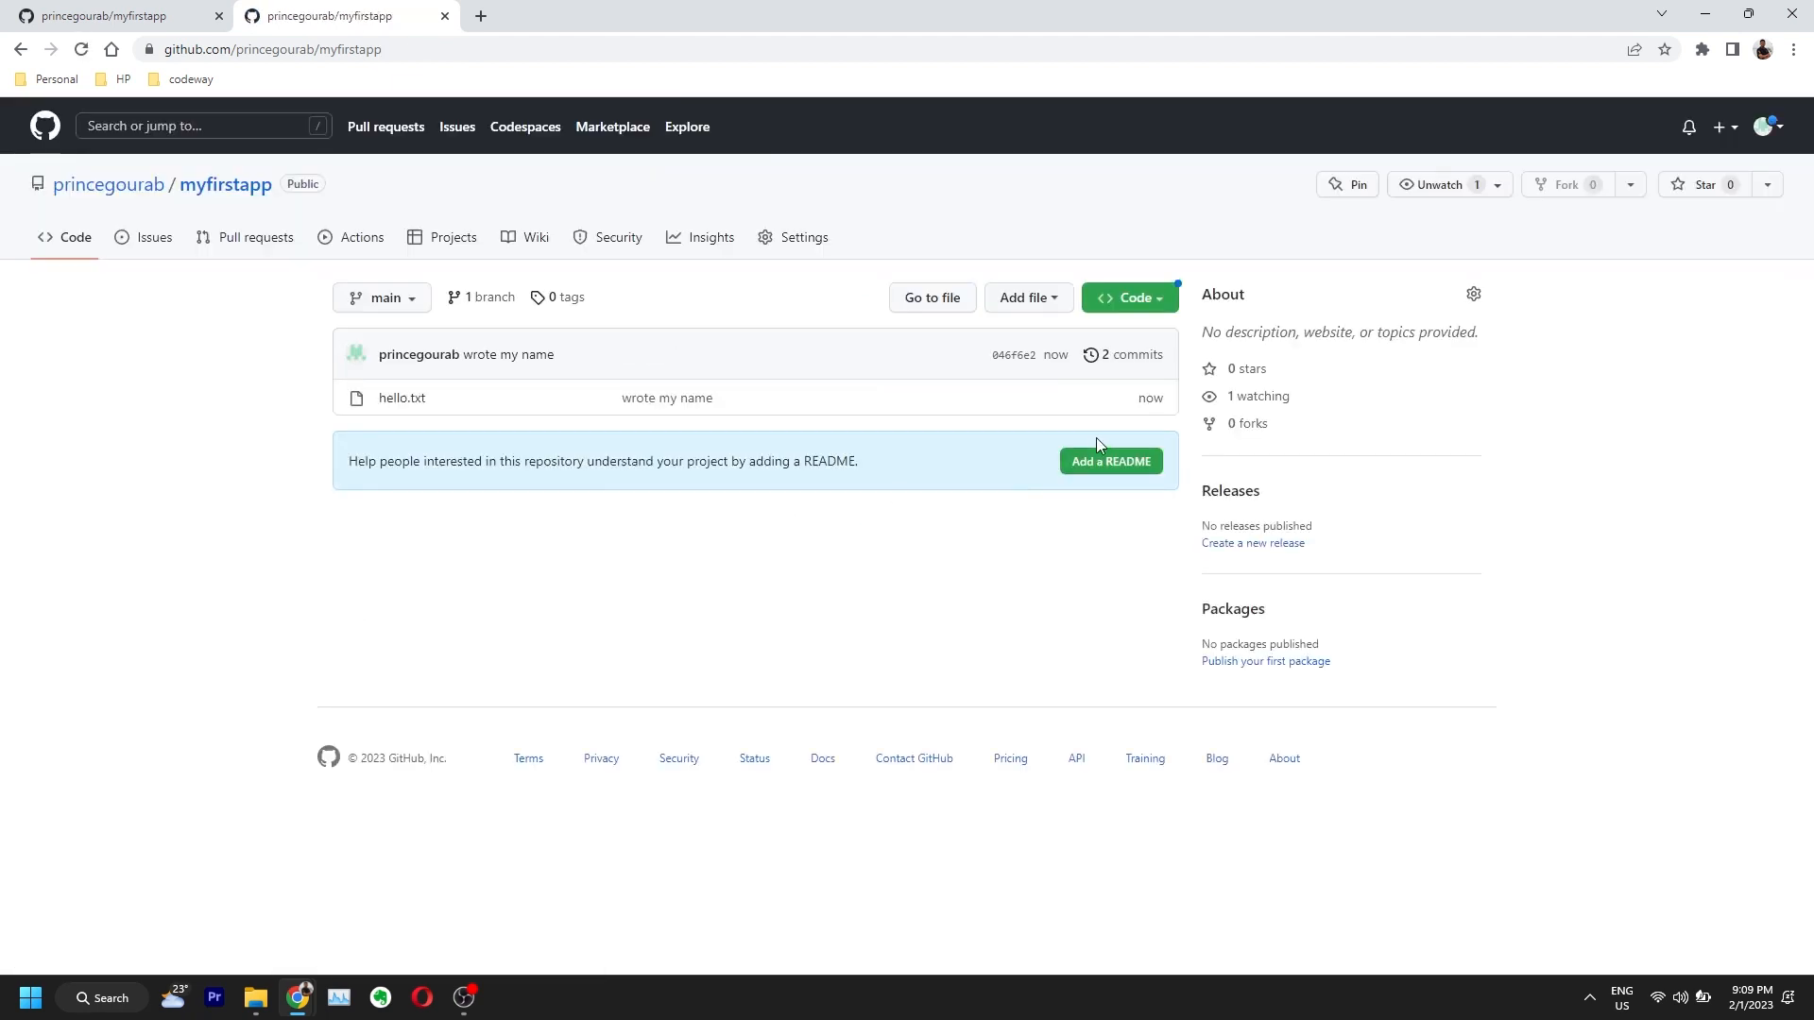
Step: Open the commit history and highlight the 'uploaded empty file' and 'wrote my name' messages
{"action": "left_click_drag", "start_coordinate": [620, 400], "coordinate": [714, 399]}
{"action": "left_click", "coordinate": [1129, 355]}
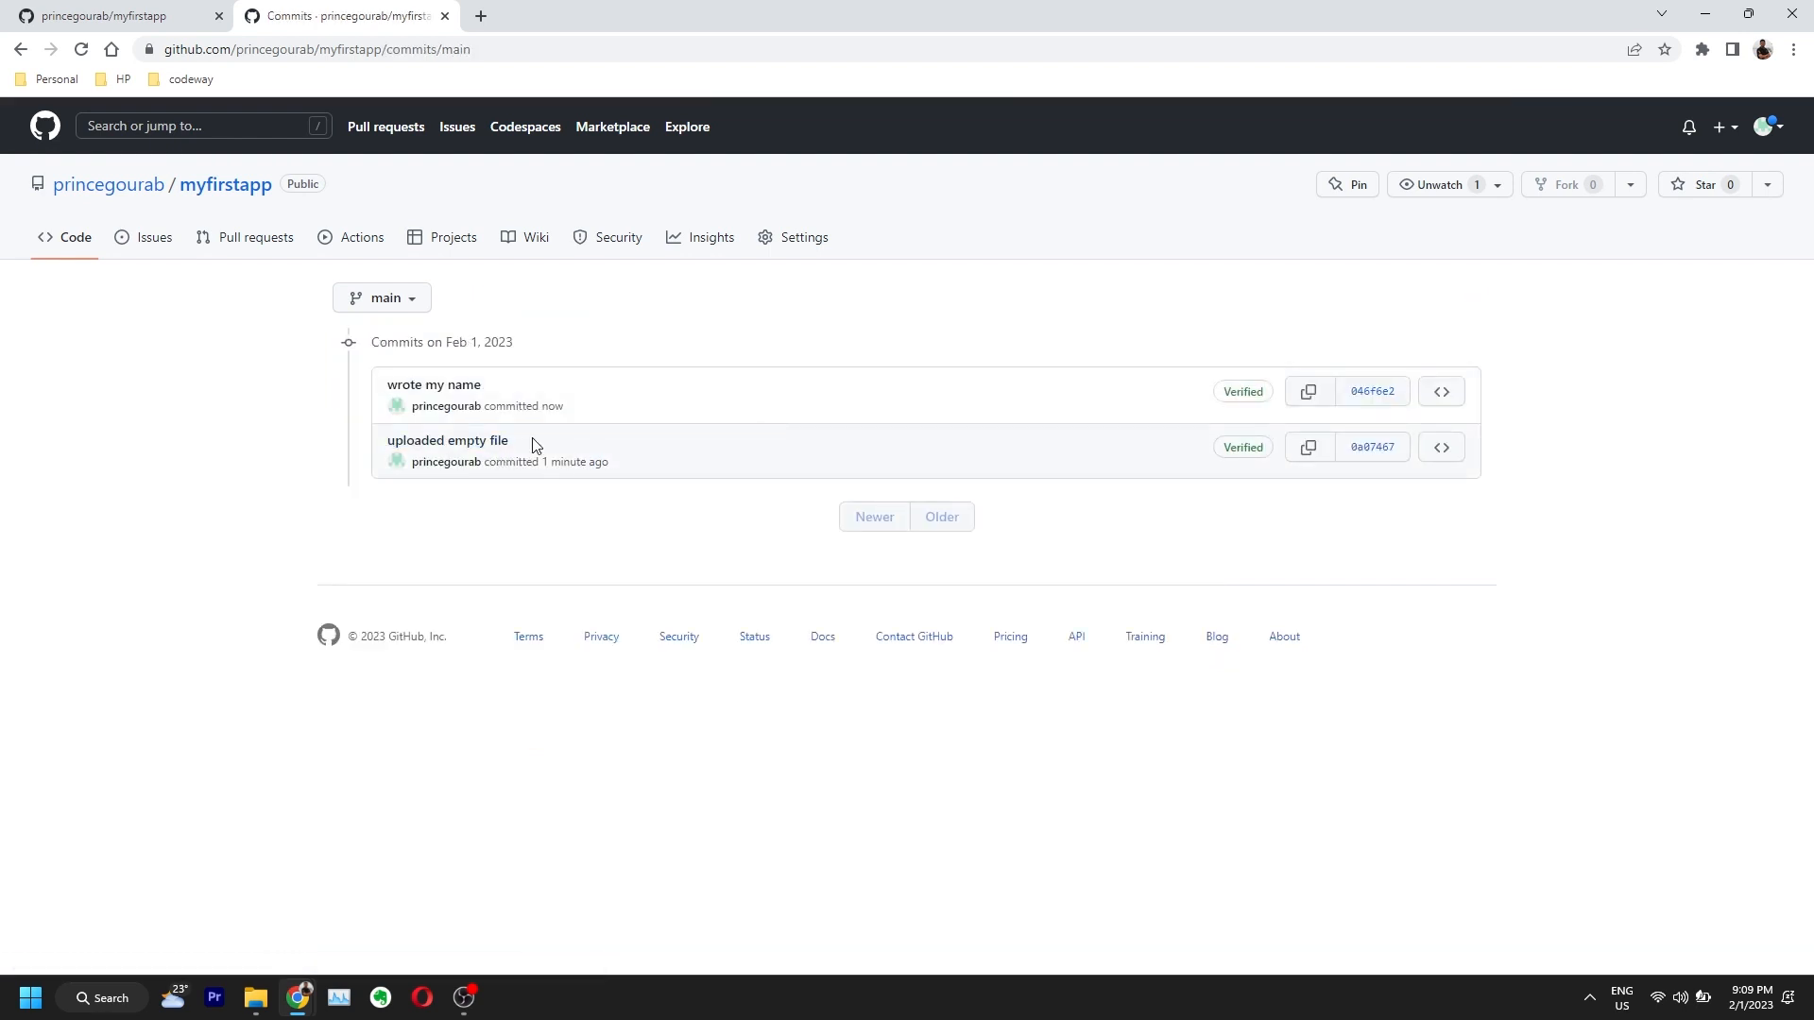
{"action": "left_click_drag", "start_coordinate": [529, 444], "coordinate": [405, 444]}
{"action": "left_click_drag", "start_coordinate": [484, 385], "coordinate": [386, 383]}
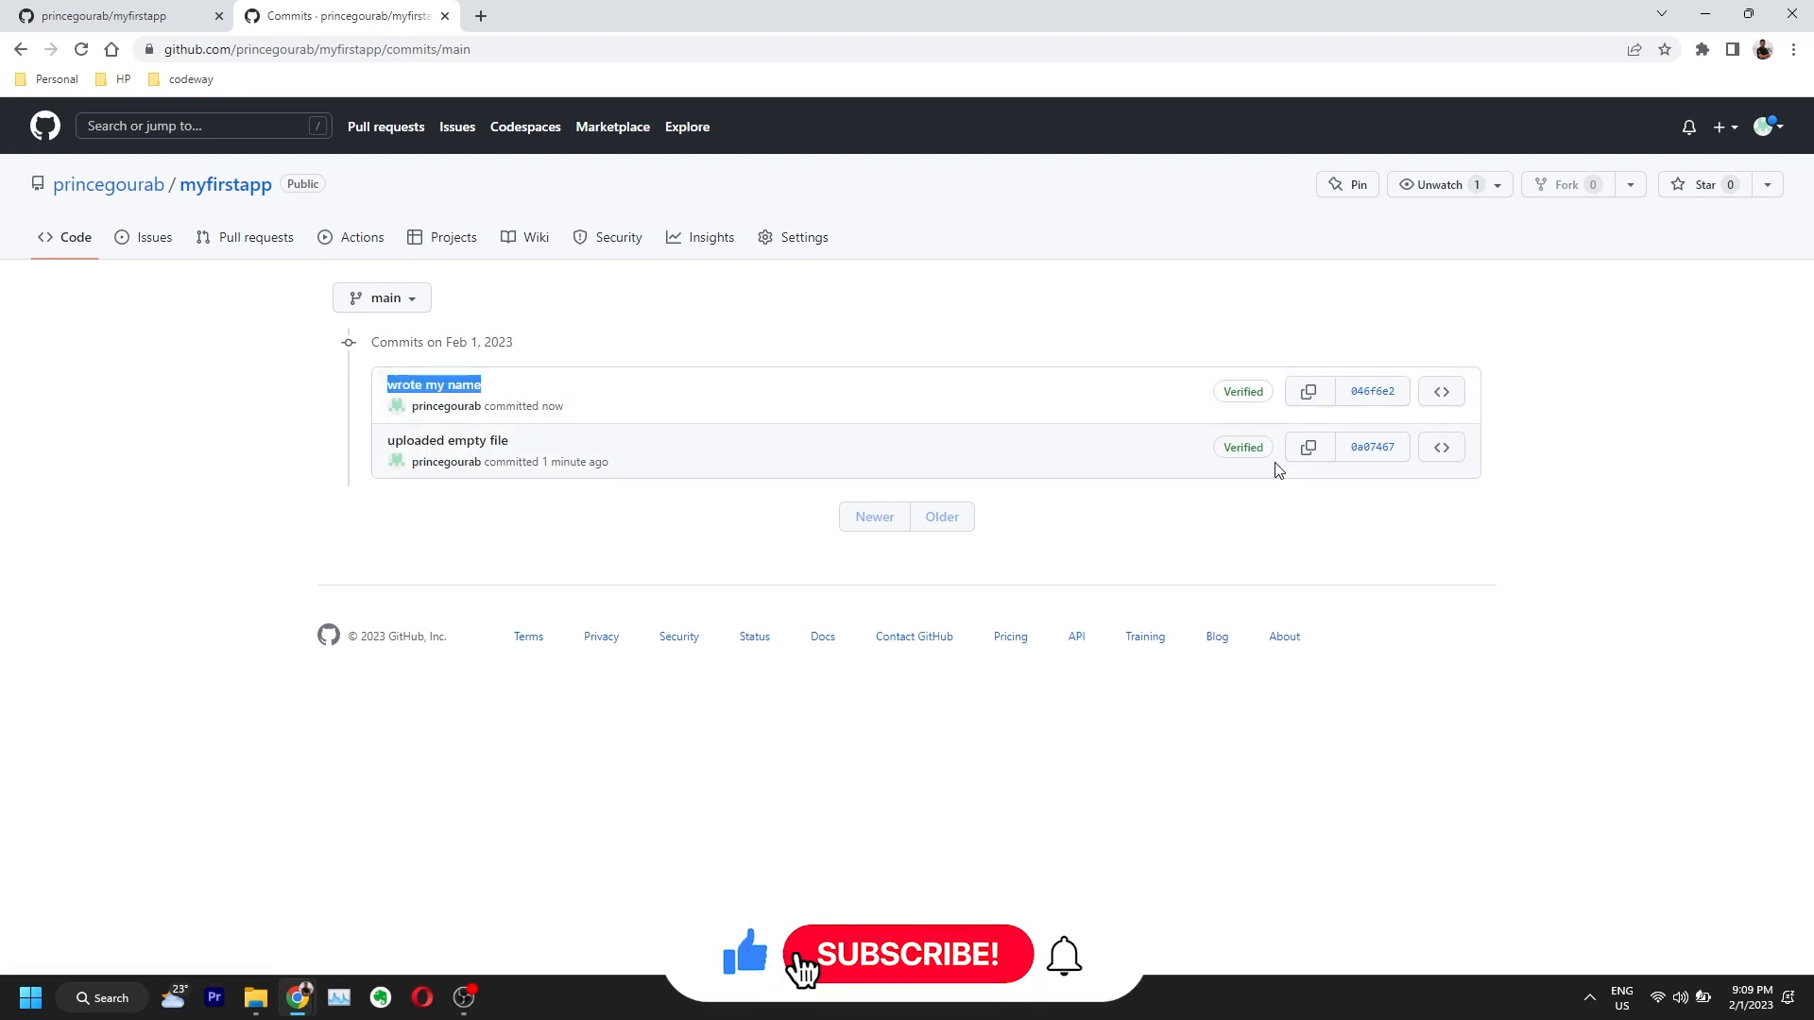
Step: Open the 'wrote my name' commit in split diff and highlight the added line
{"action": "left_click", "coordinate": [1372, 392]}
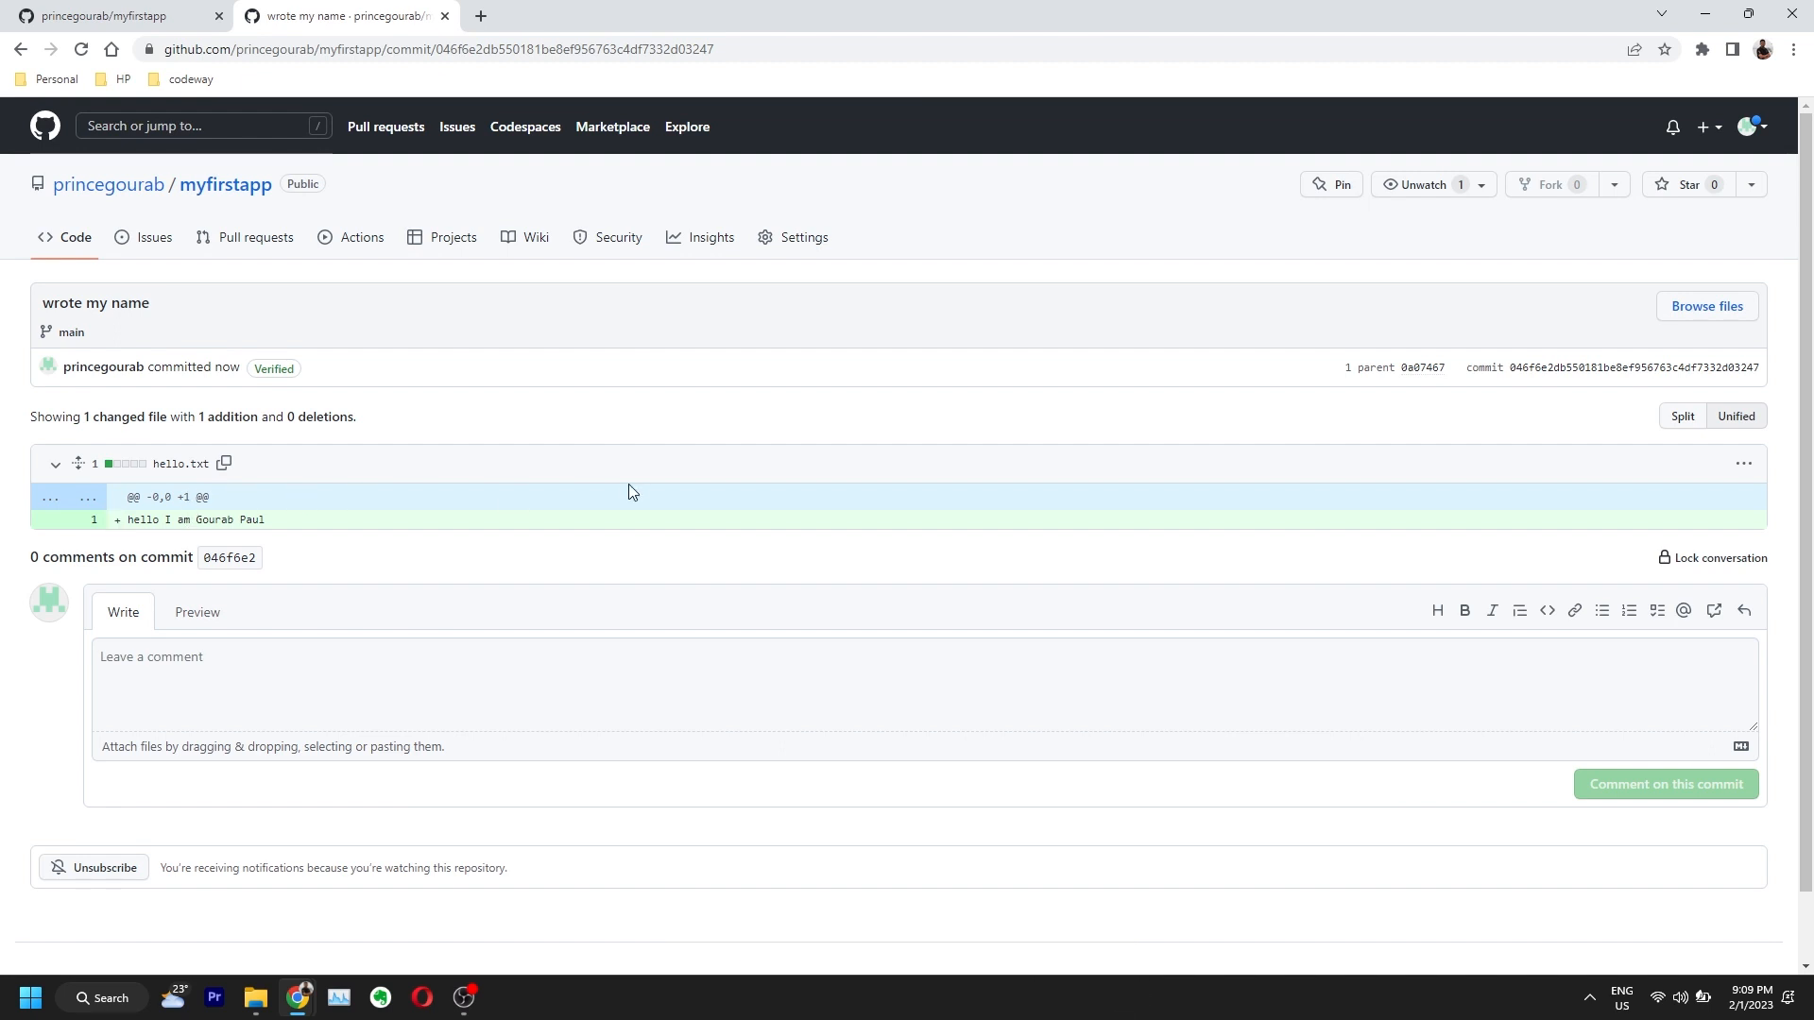
{"action": "left_click", "coordinate": [1680, 423]}
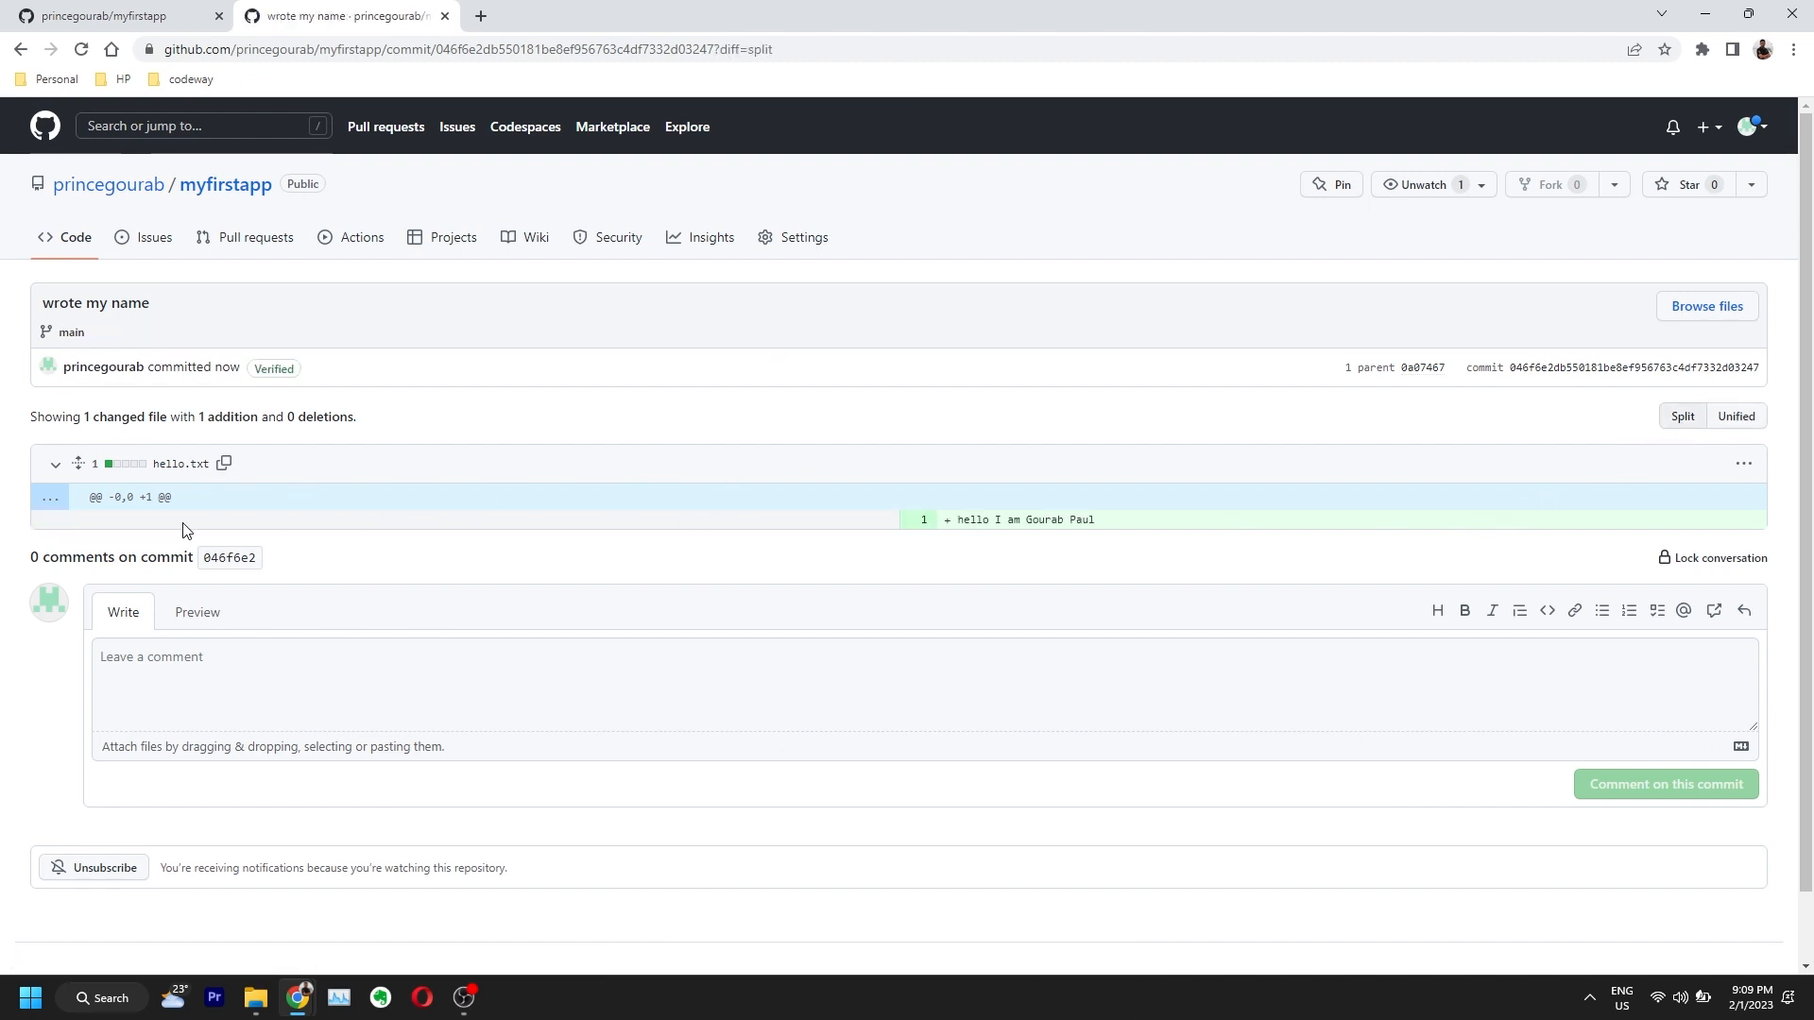
{"action": "left_click_drag", "start_coordinate": [1105, 520], "coordinate": [956, 520]}
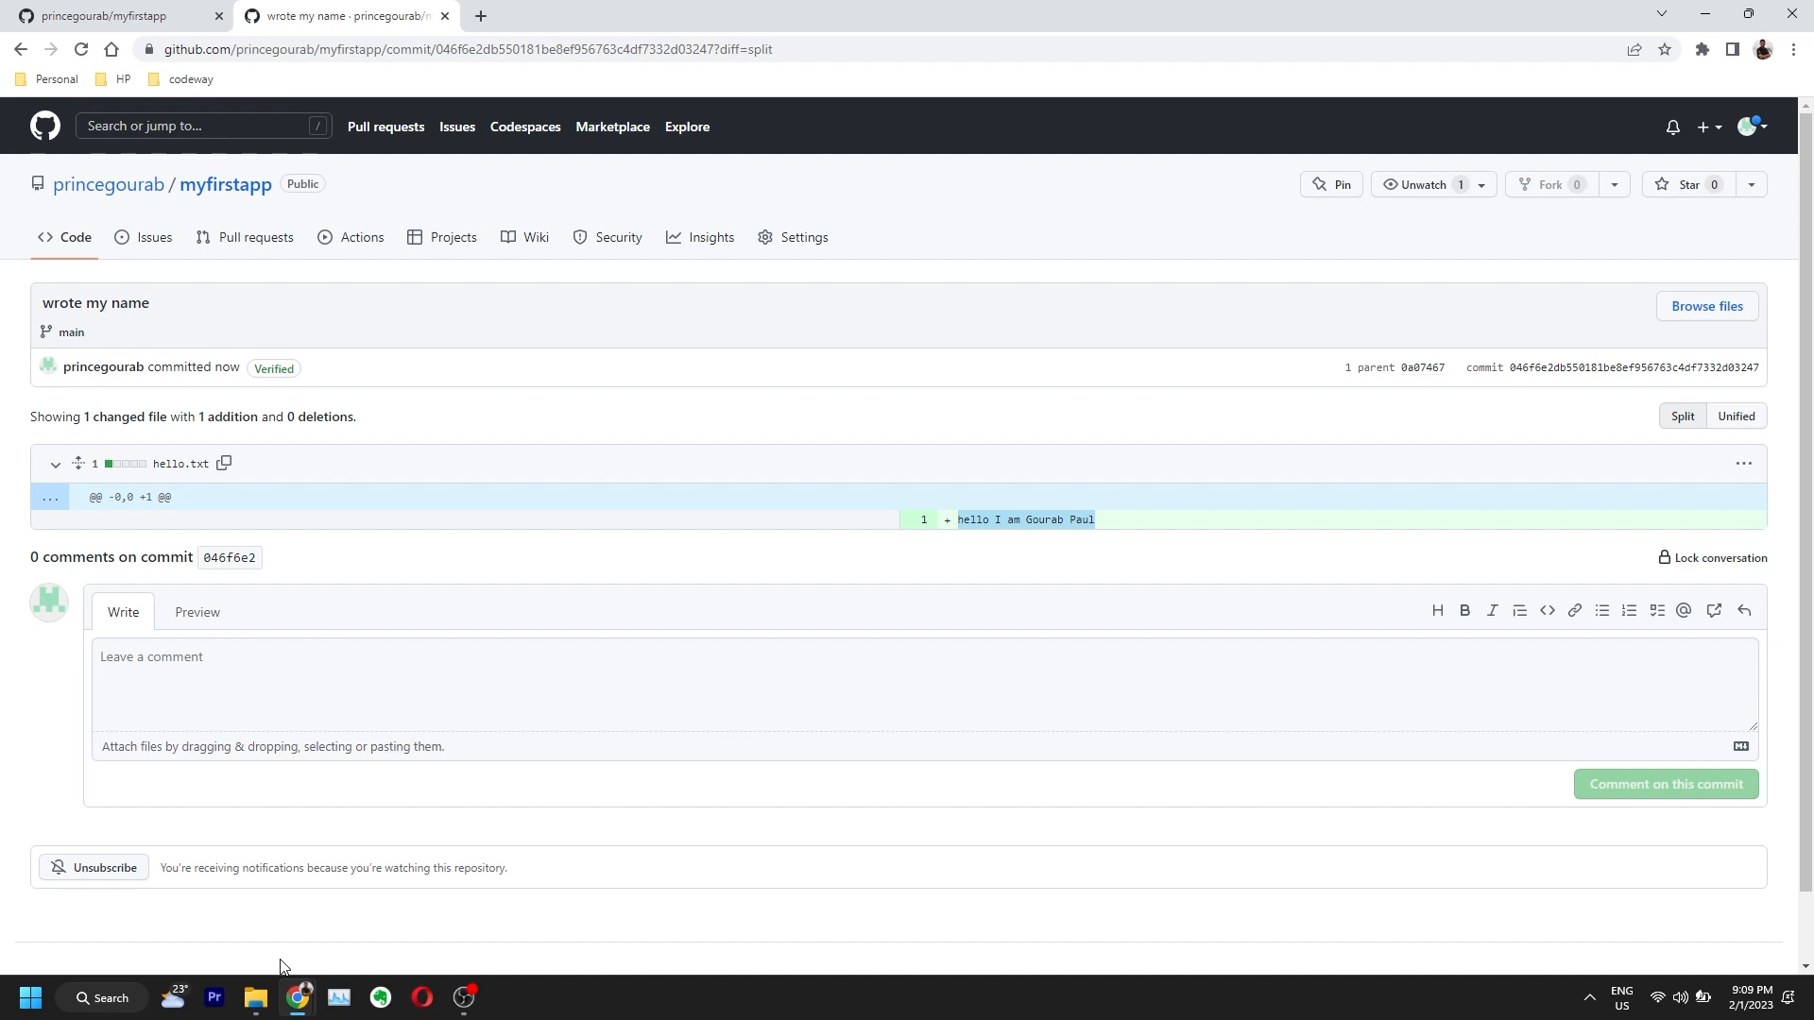
Step: Add 'This is line 3' below the greeting in local hello.txt, save, close Notepad, and return to GitHub
{"action": "left_click", "coordinate": [255, 997]}
{"action": "double_click", "coordinate": [203, 174]}
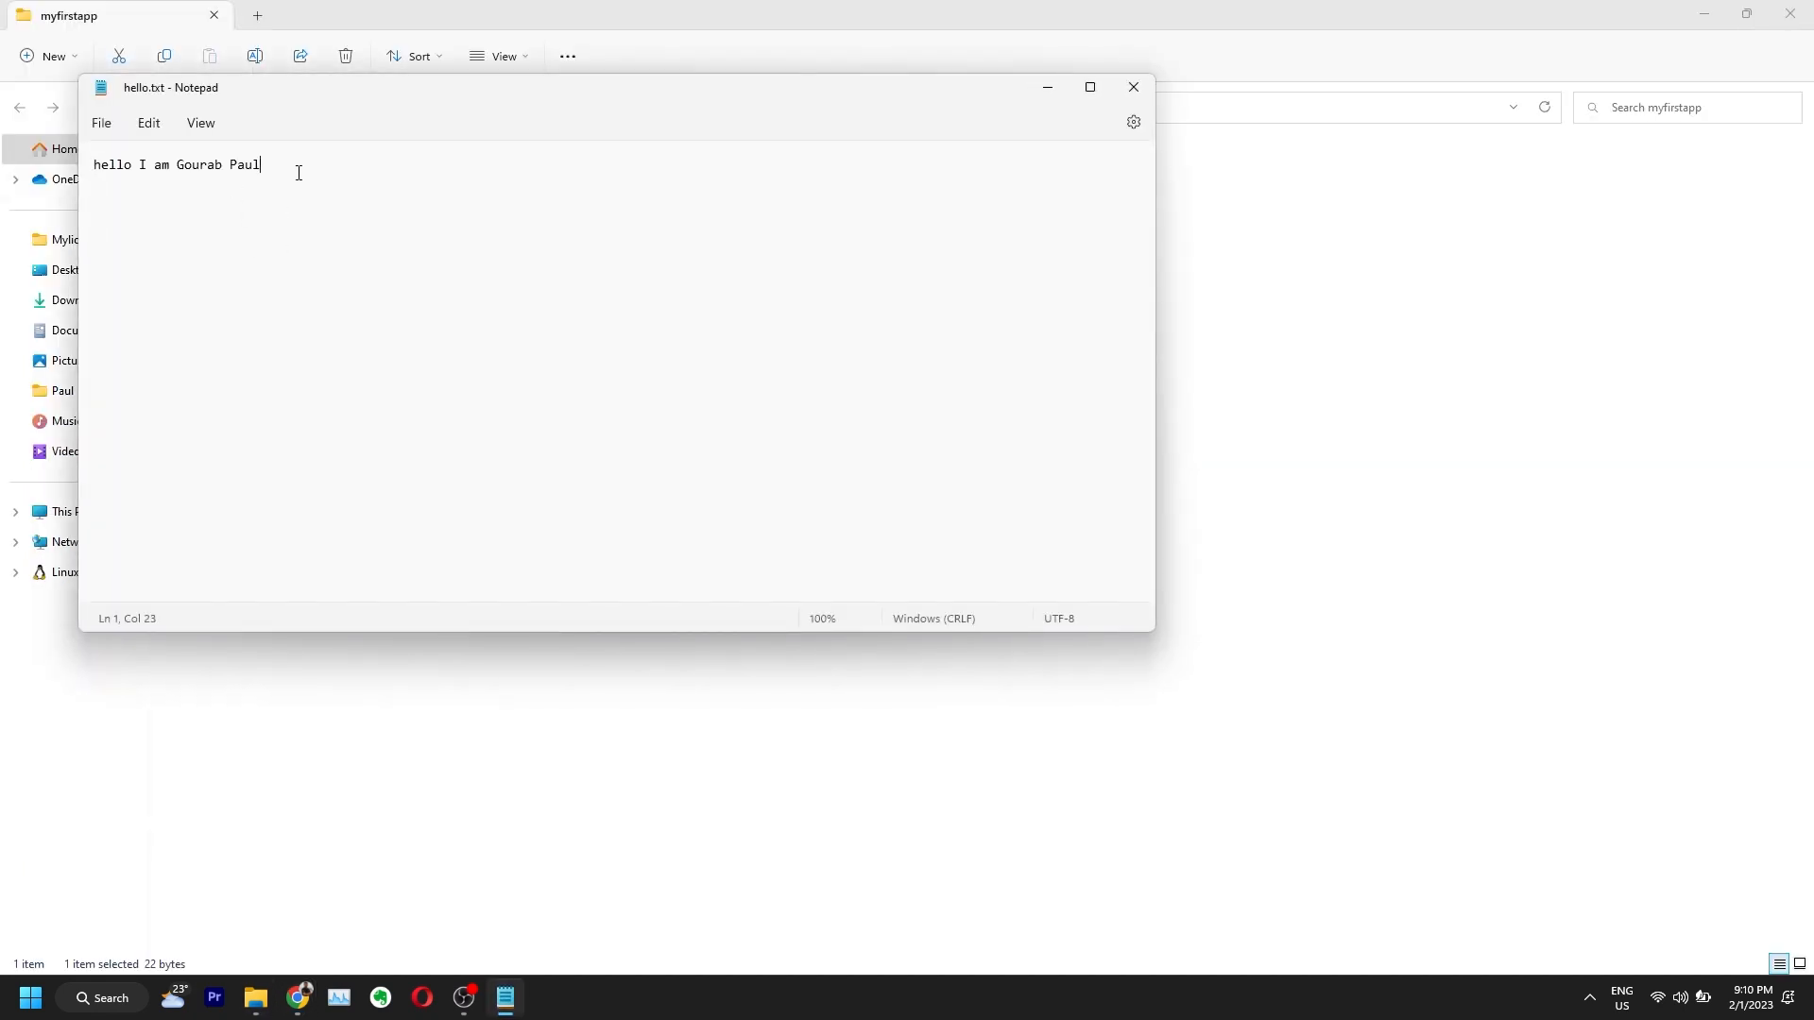
{"action": "key", "text": "Return"}
{"action": "key", "text": "ctrl+s"}
{"action": "left_click", "coordinate": [1134, 87]}
{"action": "mouse_move", "coordinate": [317, 1002]}
{"action": "left_click", "coordinate": [399, 897]}
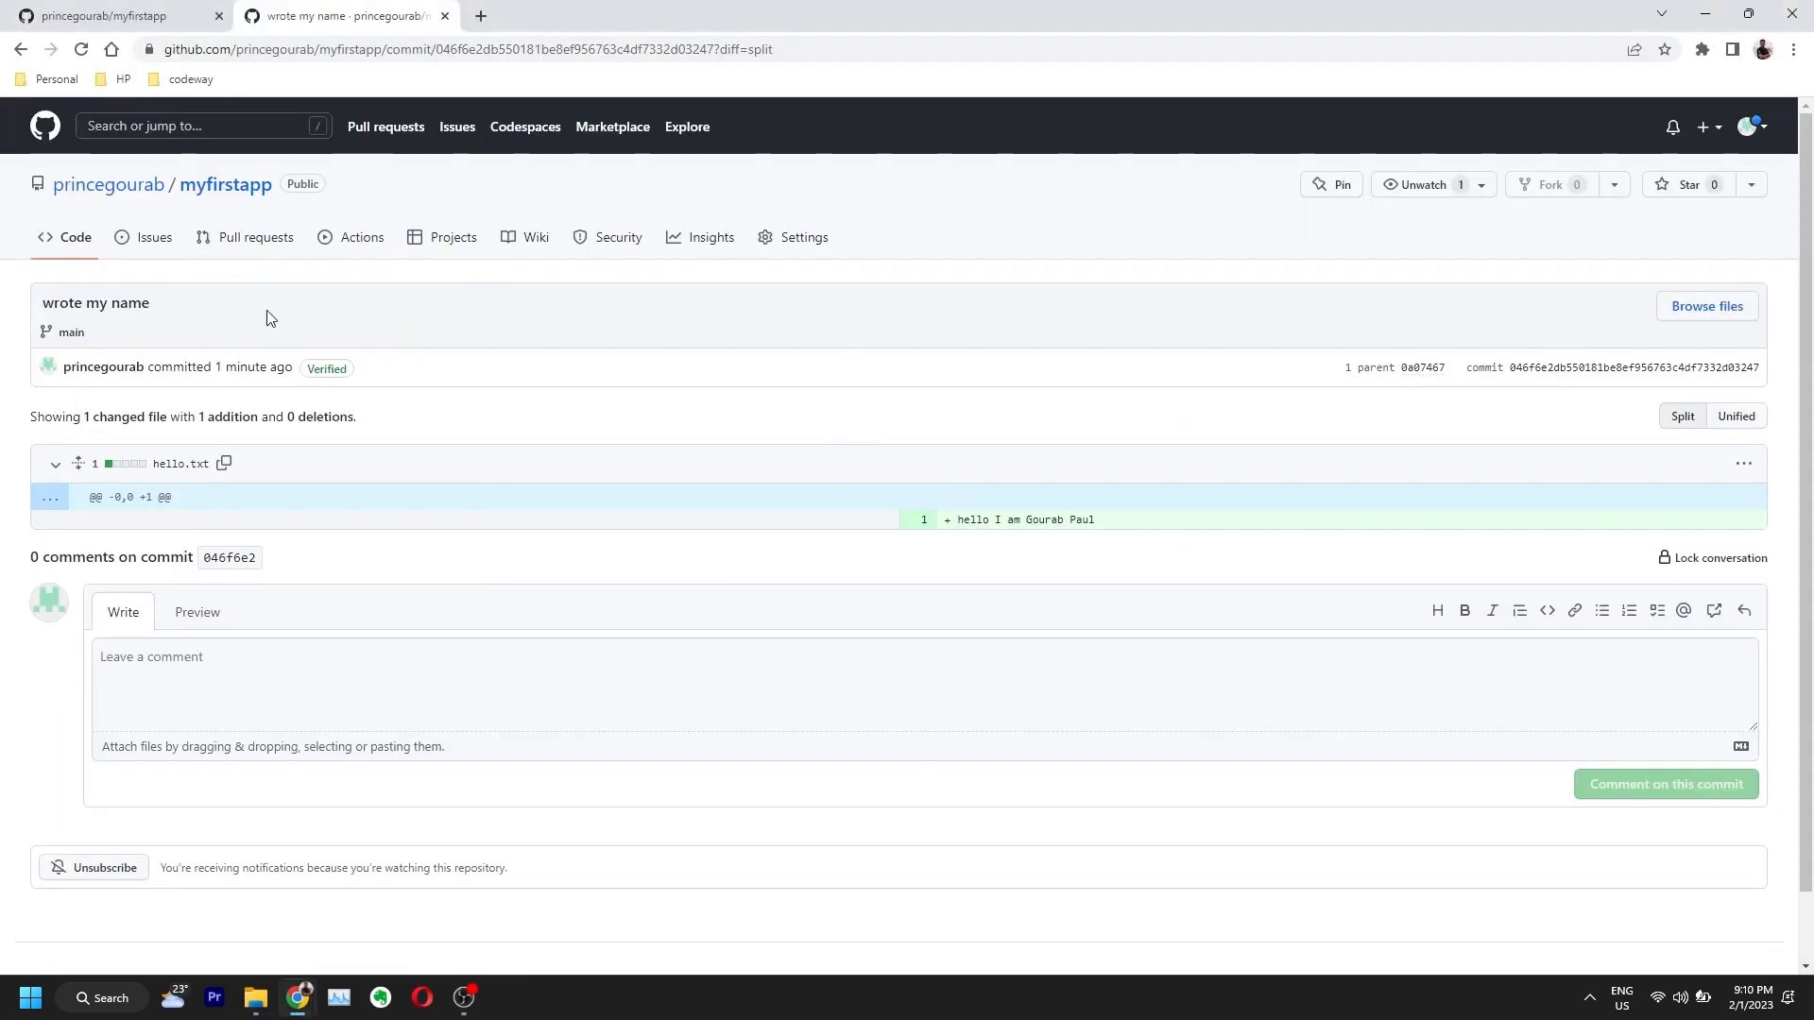
Step: Upload the edited local hello.txt to myfirstapp and commit it as 'added line 3'
{"action": "left_click", "coordinate": [217, 197]}
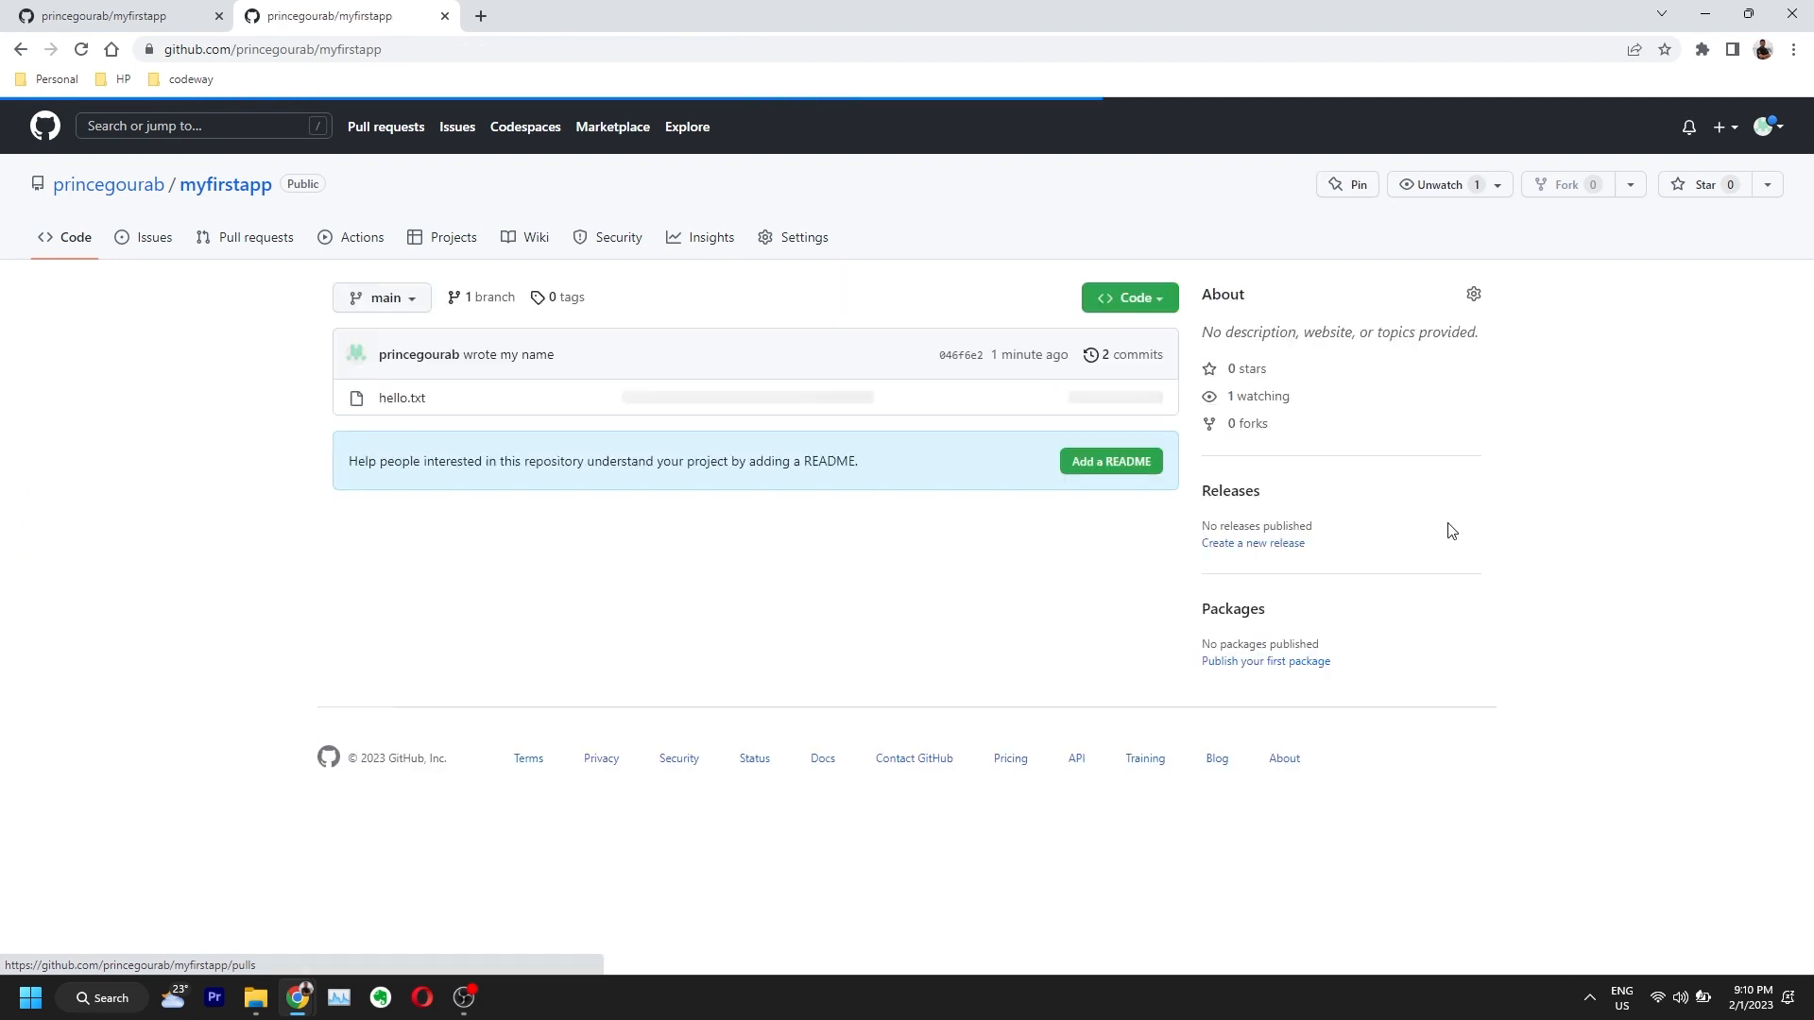
{"action": "left_click", "coordinate": [1024, 298]}
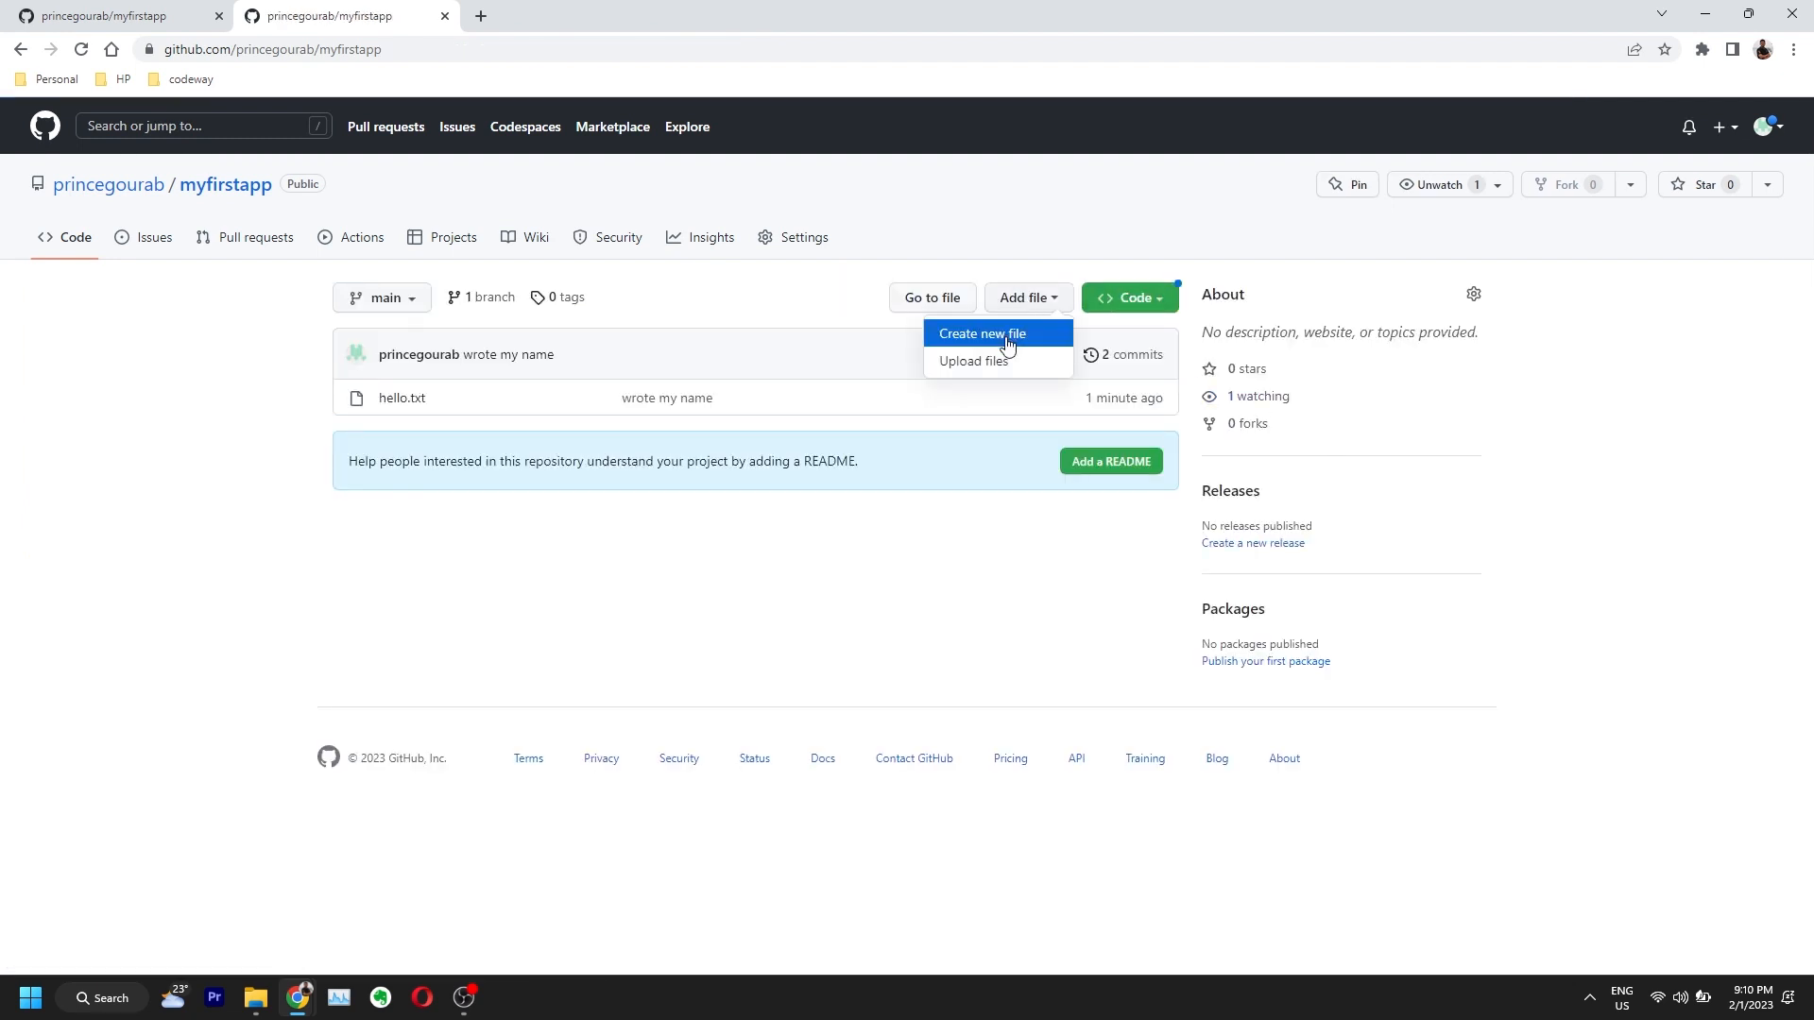
{"action": "left_click", "coordinate": [977, 364]}
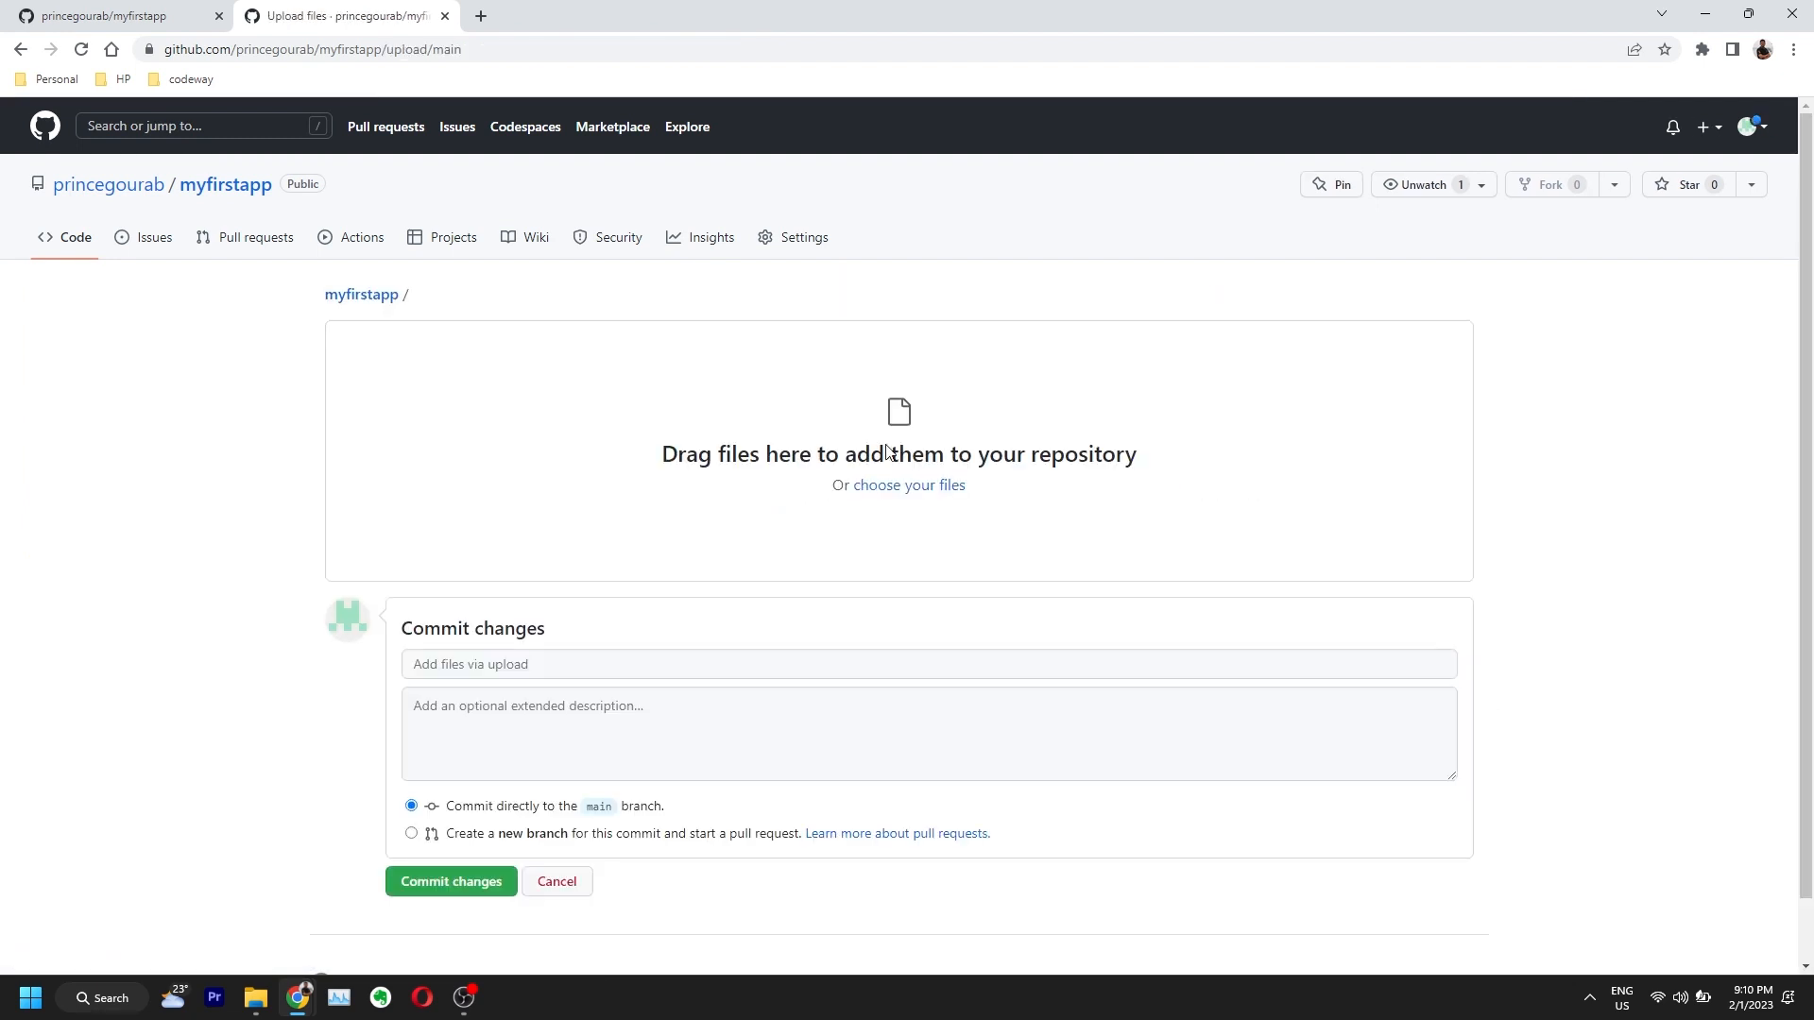
{"action": "left_click", "coordinate": [903, 486]}
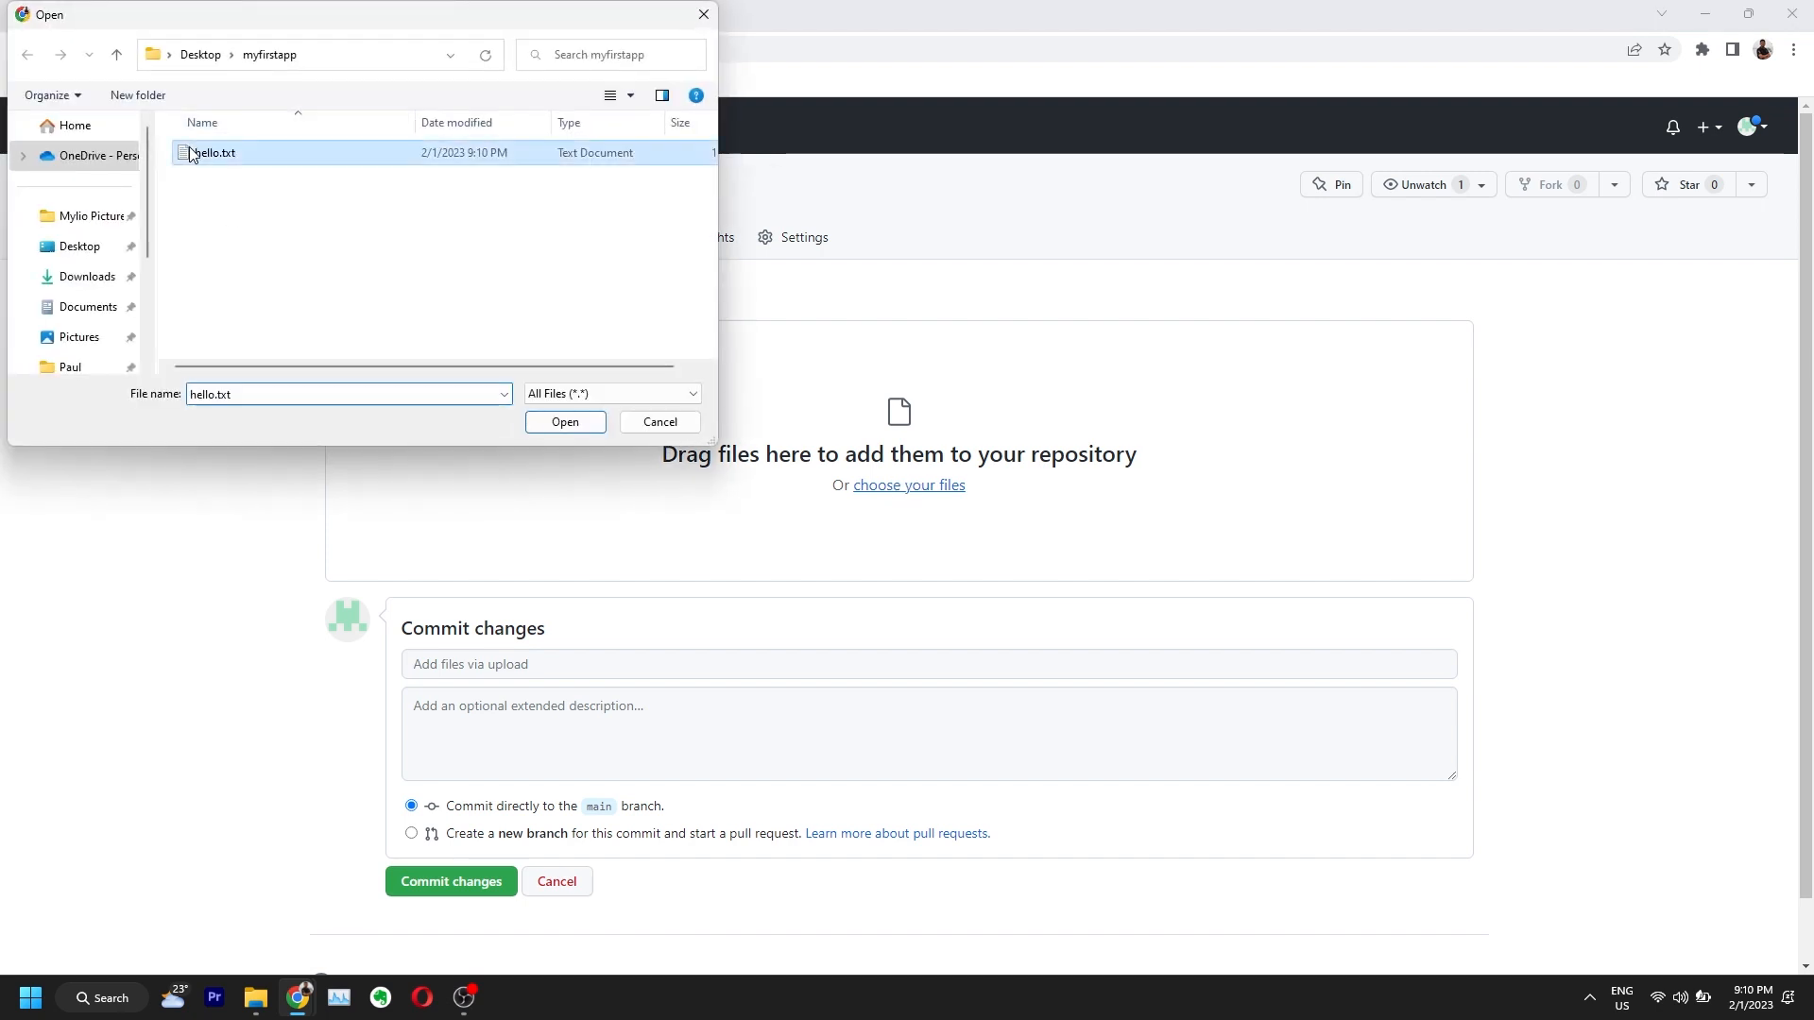
{"action": "double_click", "coordinate": [189, 148]}
{"action": "left_click", "coordinate": [507, 738]}
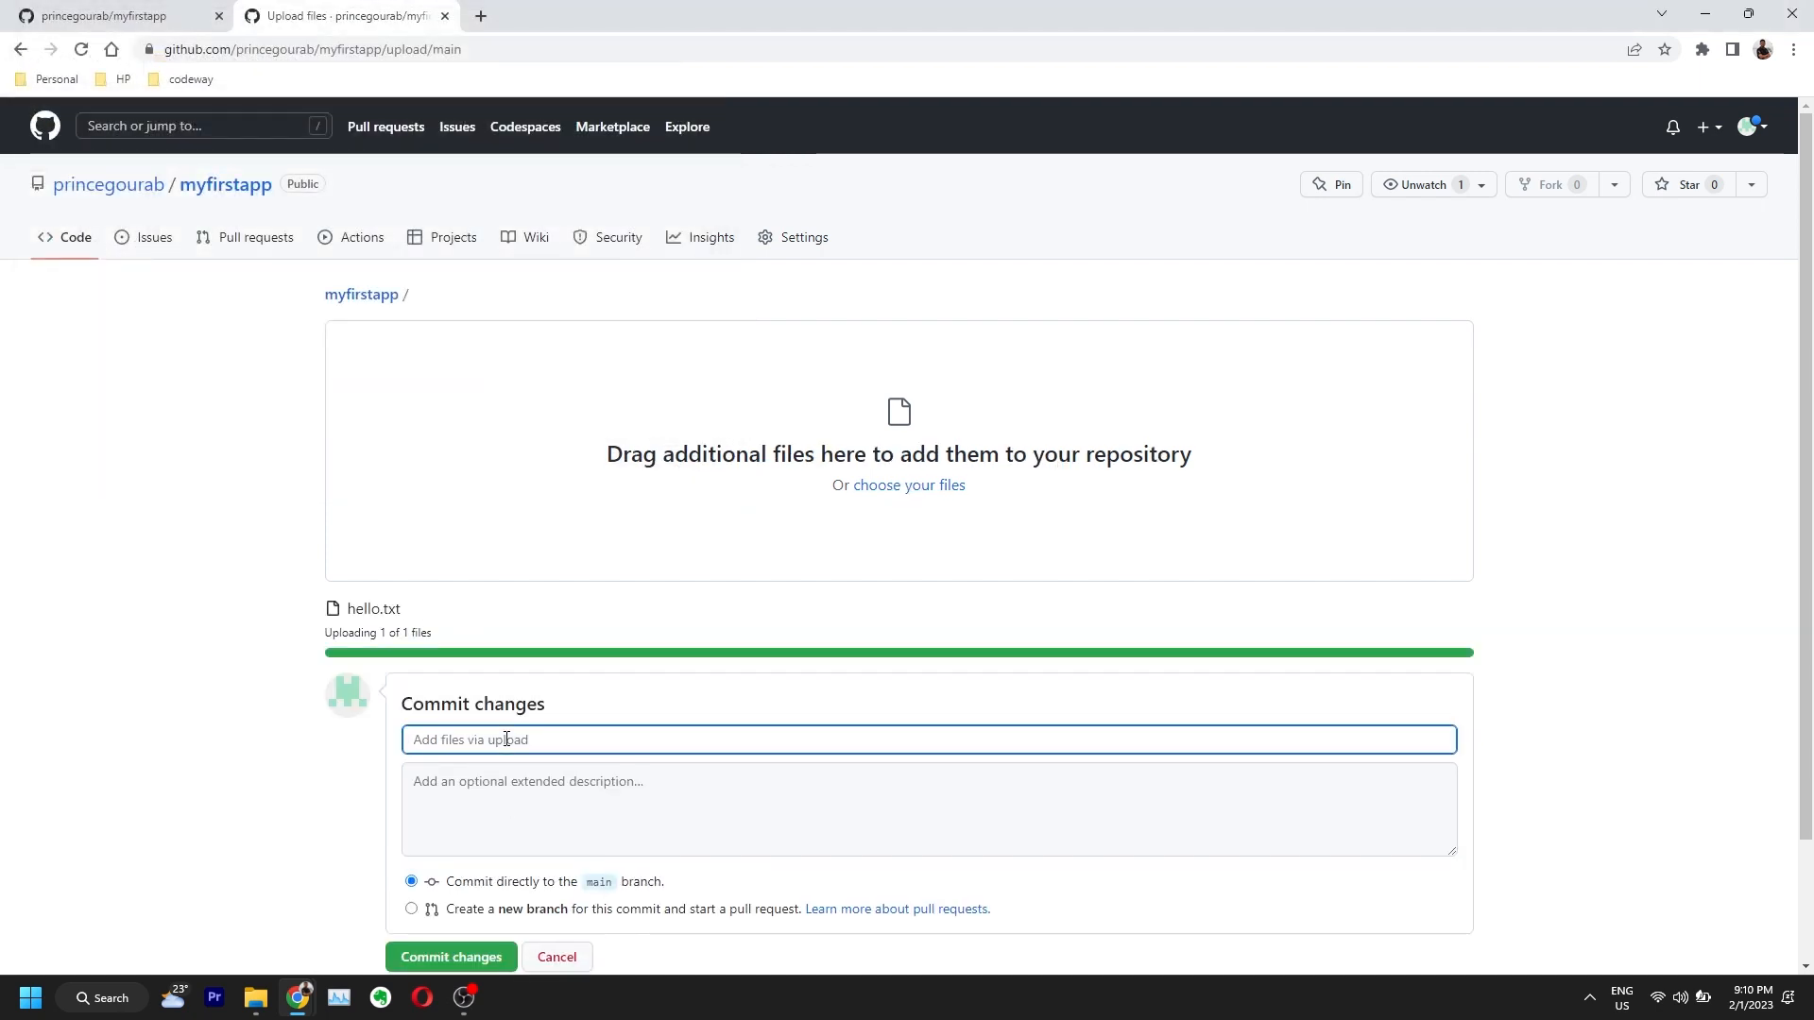
{"action": "type", "text": "added line 3"}
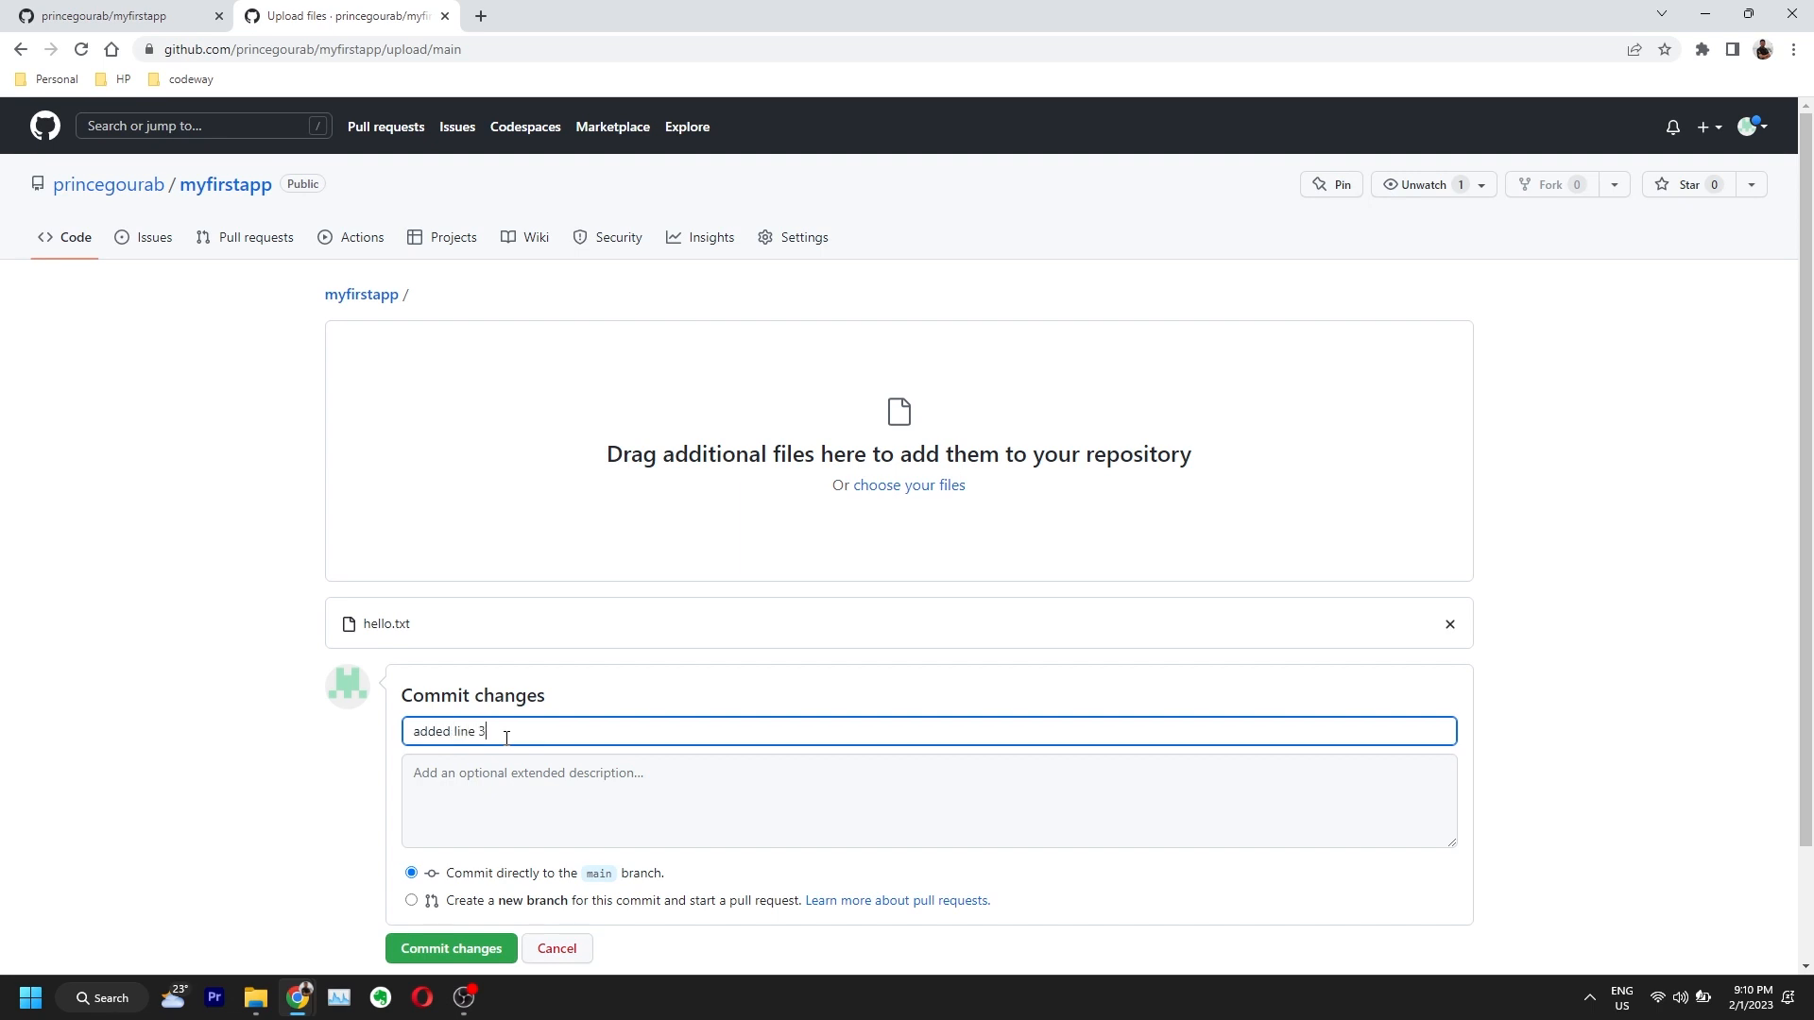
{"action": "left_click", "coordinate": [440, 951]}
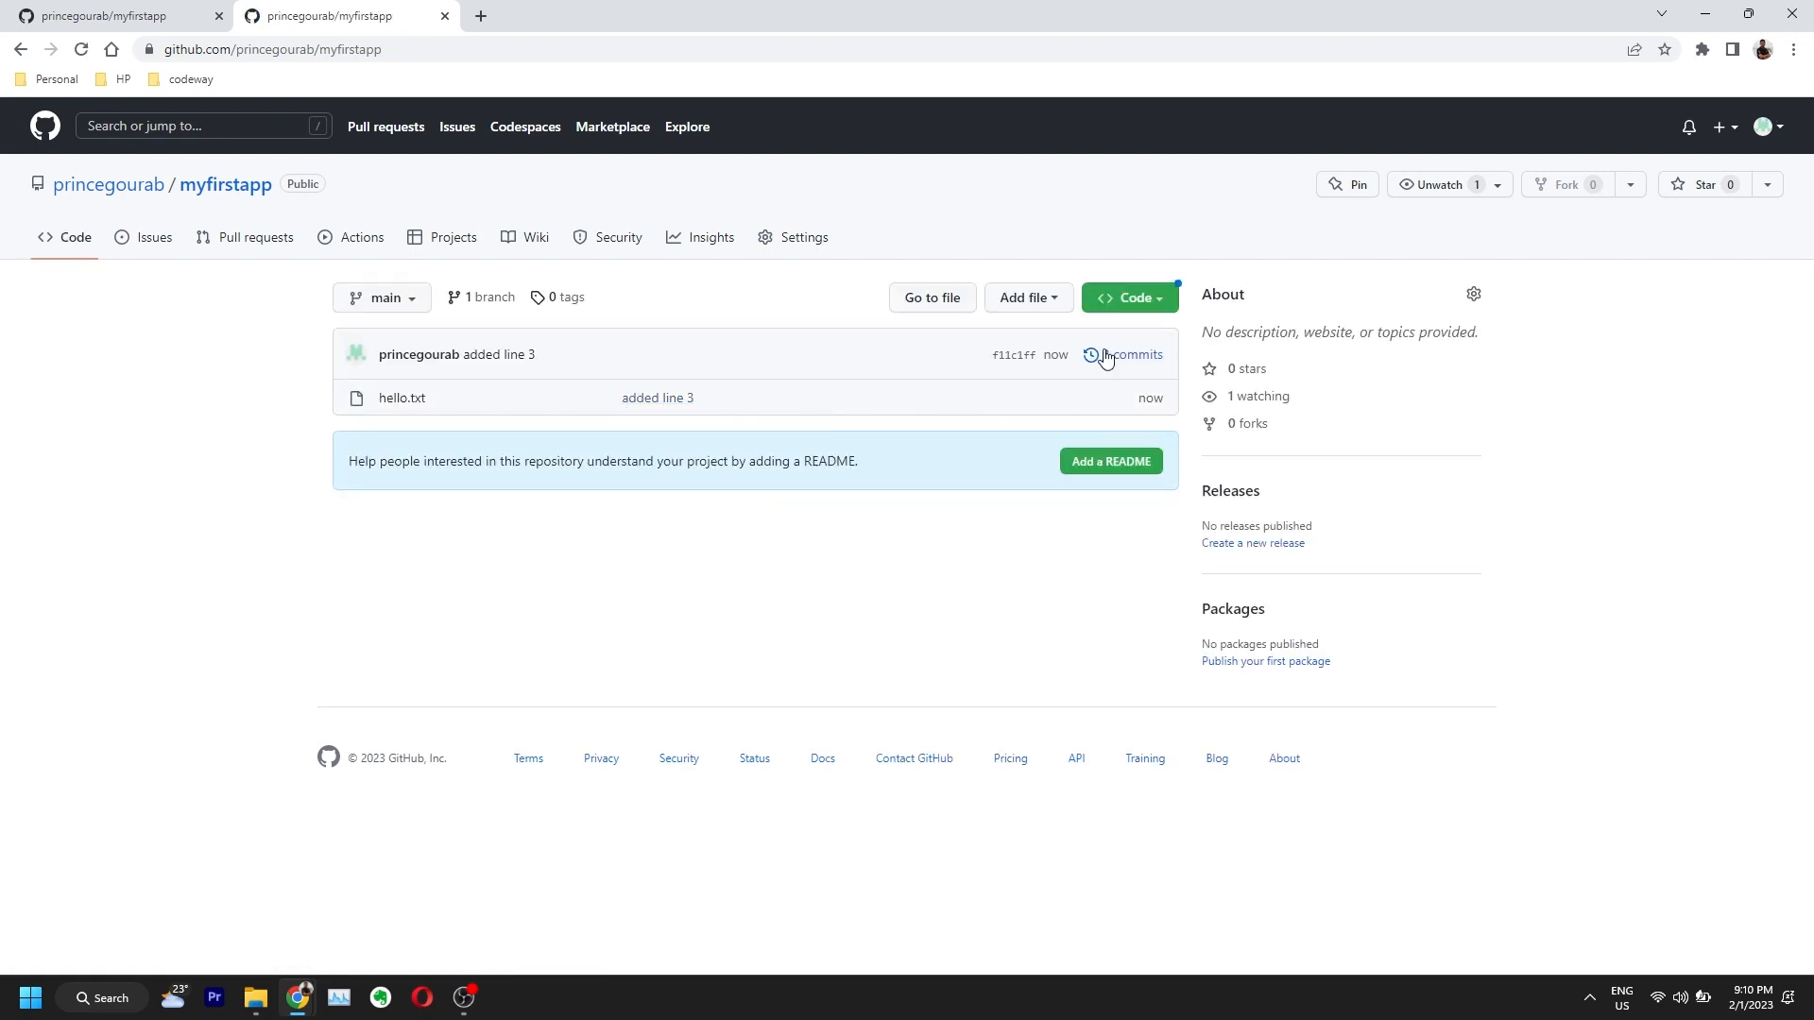
Step: Open hello.txt and review its three lines in Raw and Blame views
{"action": "left_click", "coordinate": [397, 398]}
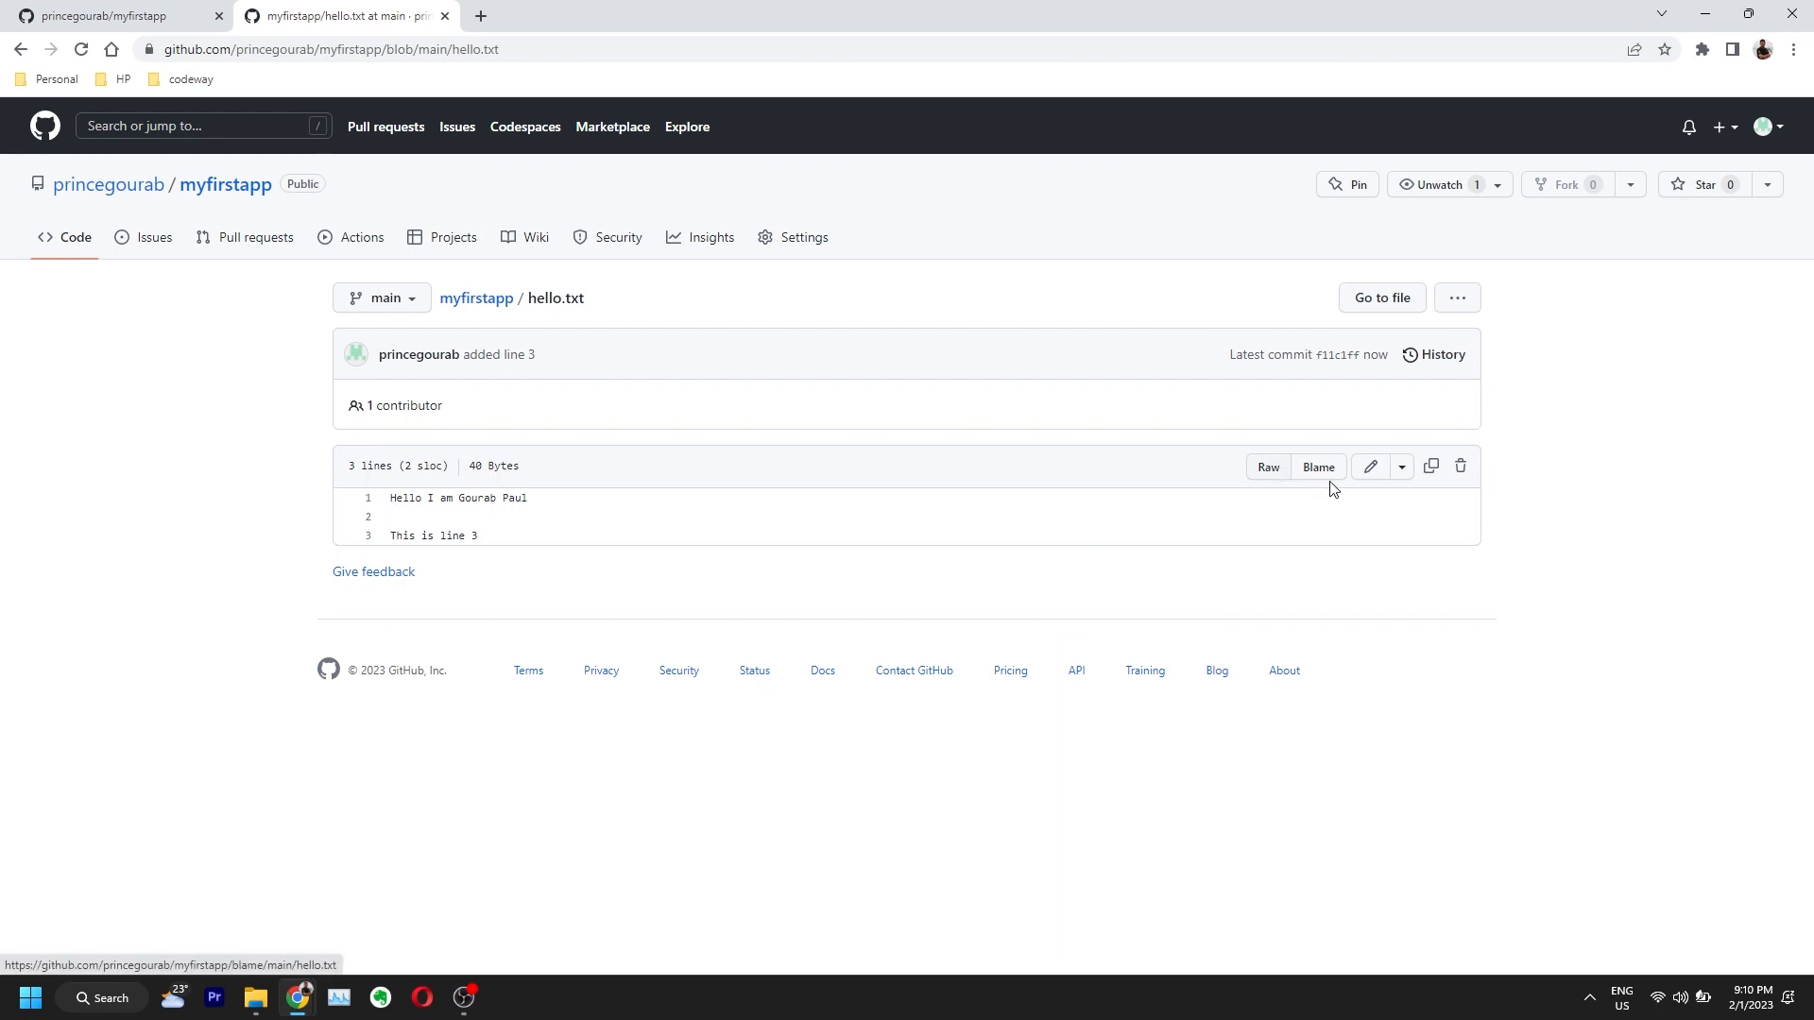
{"action": "left_click", "coordinate": [1264, 472]}
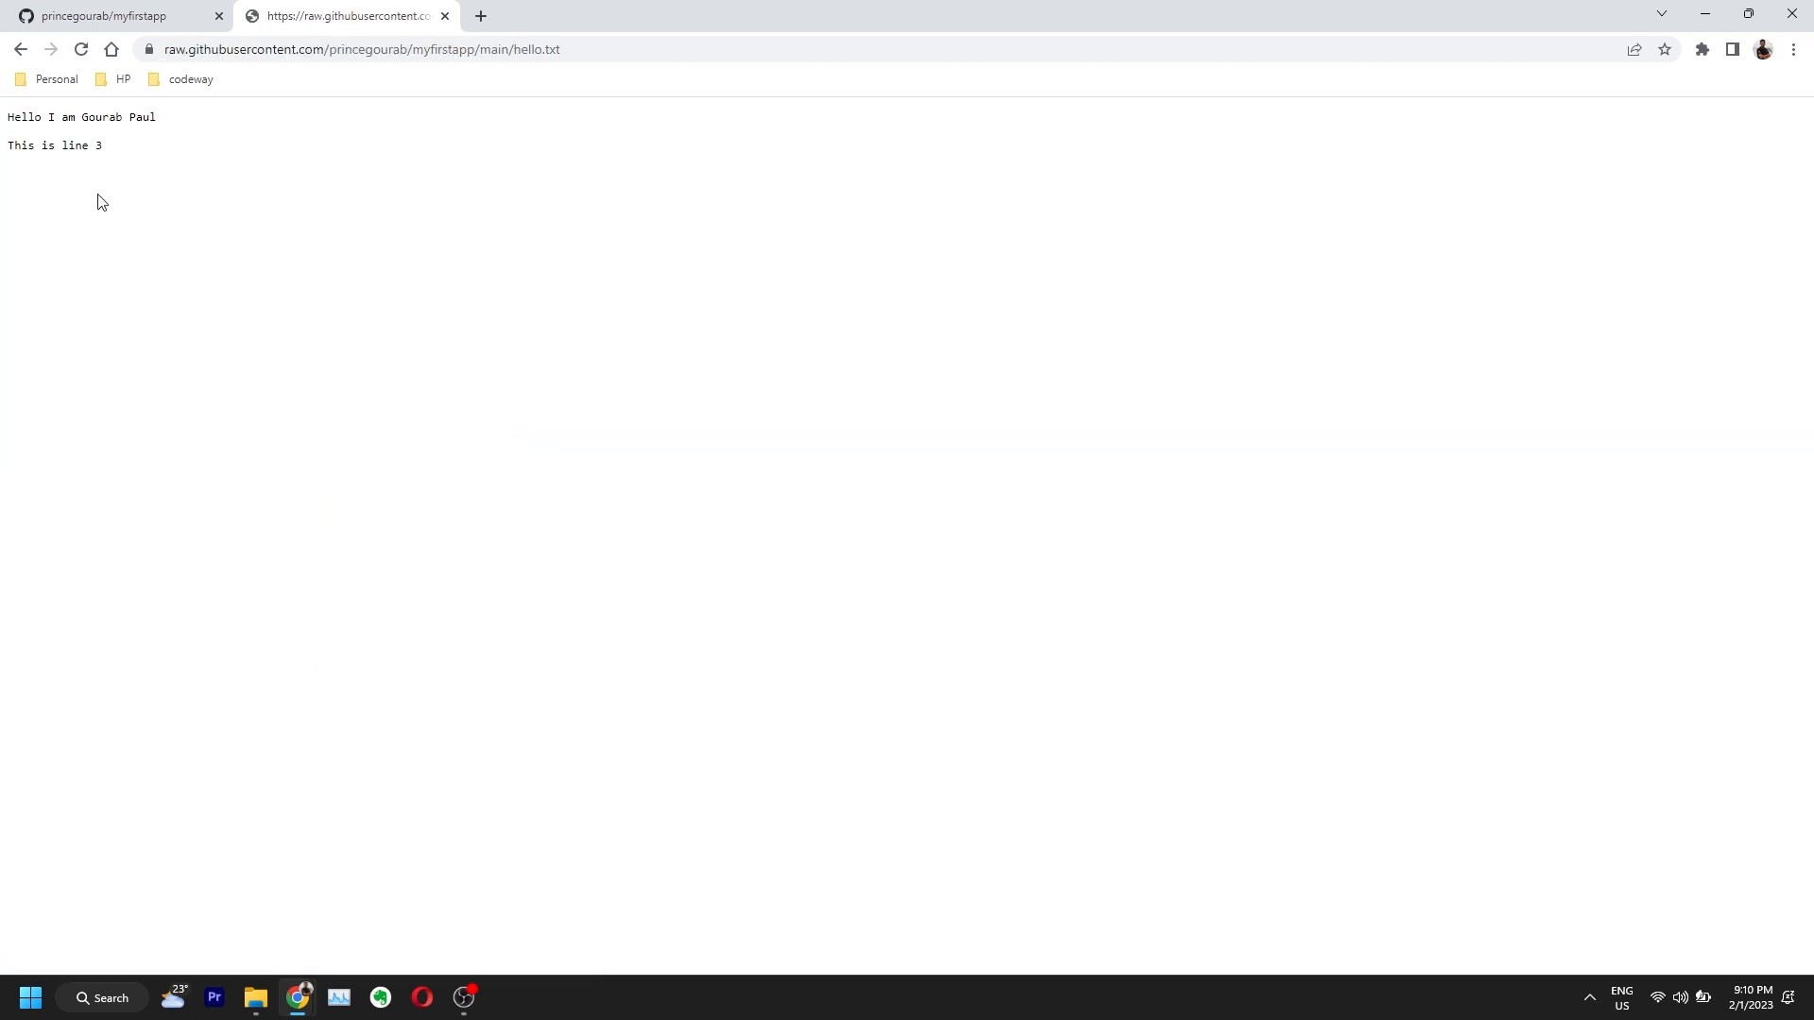
{"action": "left_click", "coordinate": [1338, 472]}
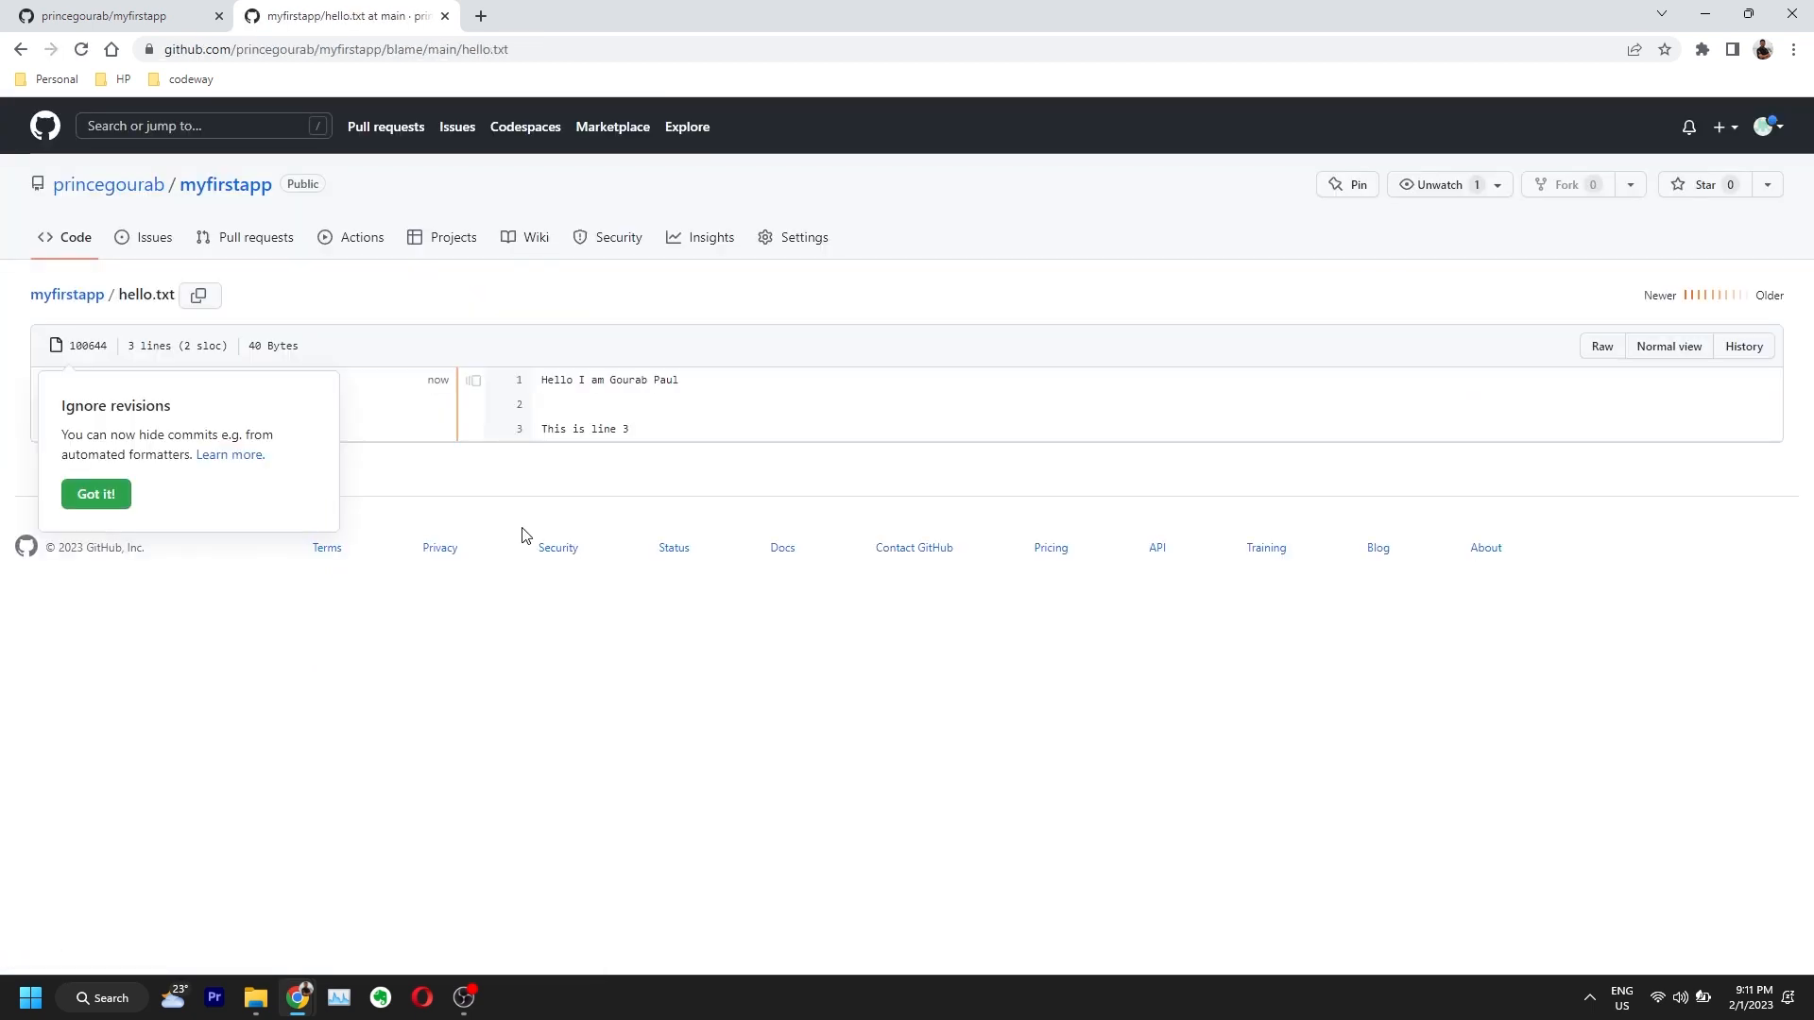
{"action": "left_click", "coordinate": [98, 496]}
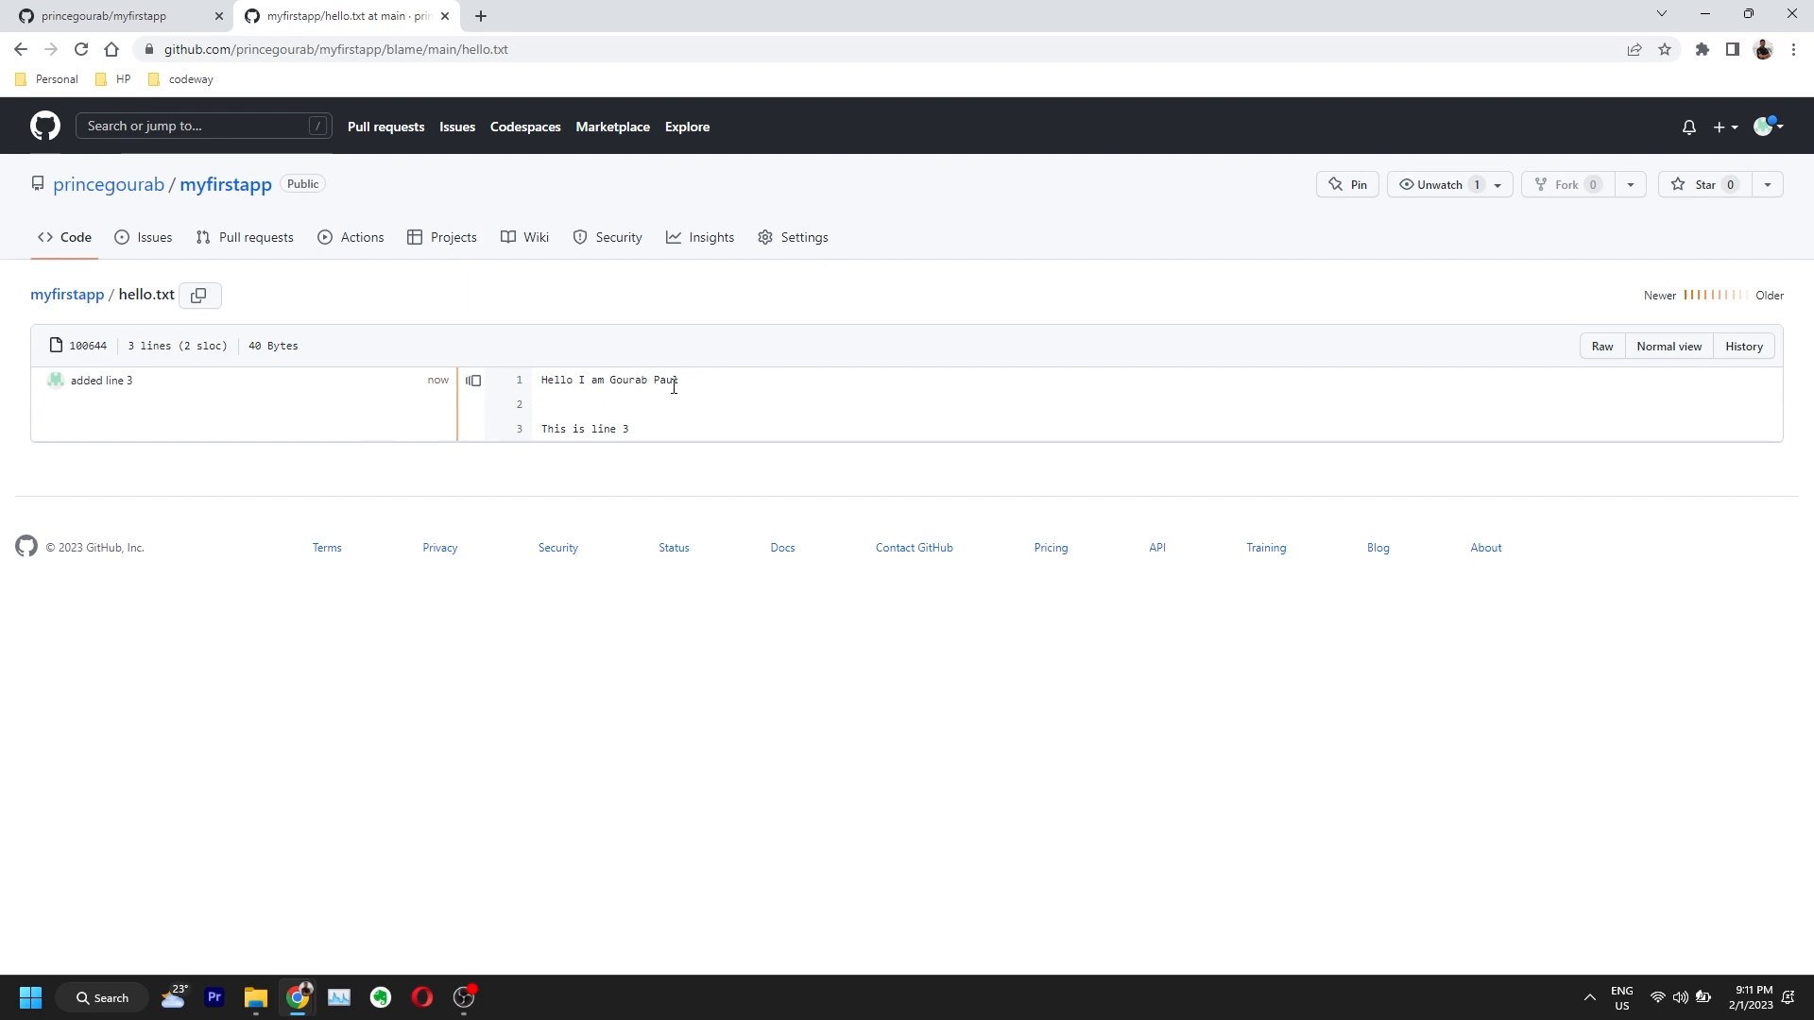
{"action": "left_click_drag", "start_coordinate": [692, 391], "coordinate": [555, 382]}
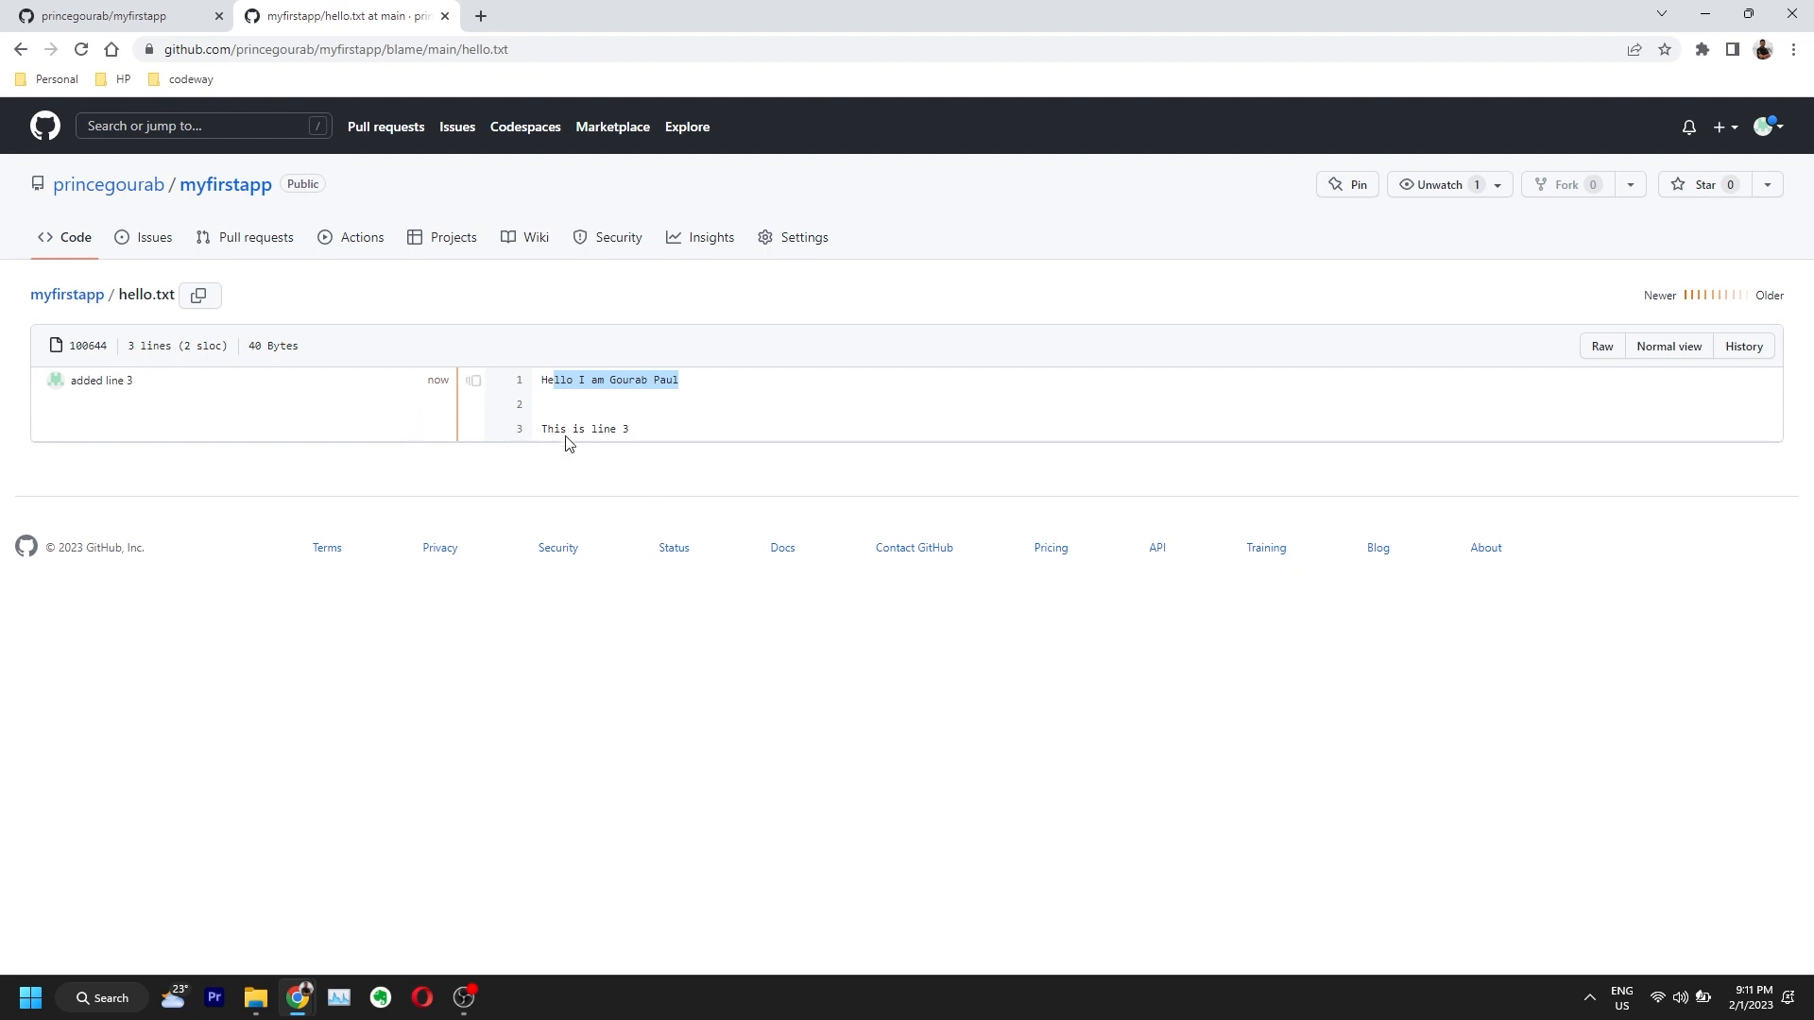
Step: Open the 'added line 3' commit from the history and inspect its diff
{"action": "left_click", "coordinate": [223, 188]}
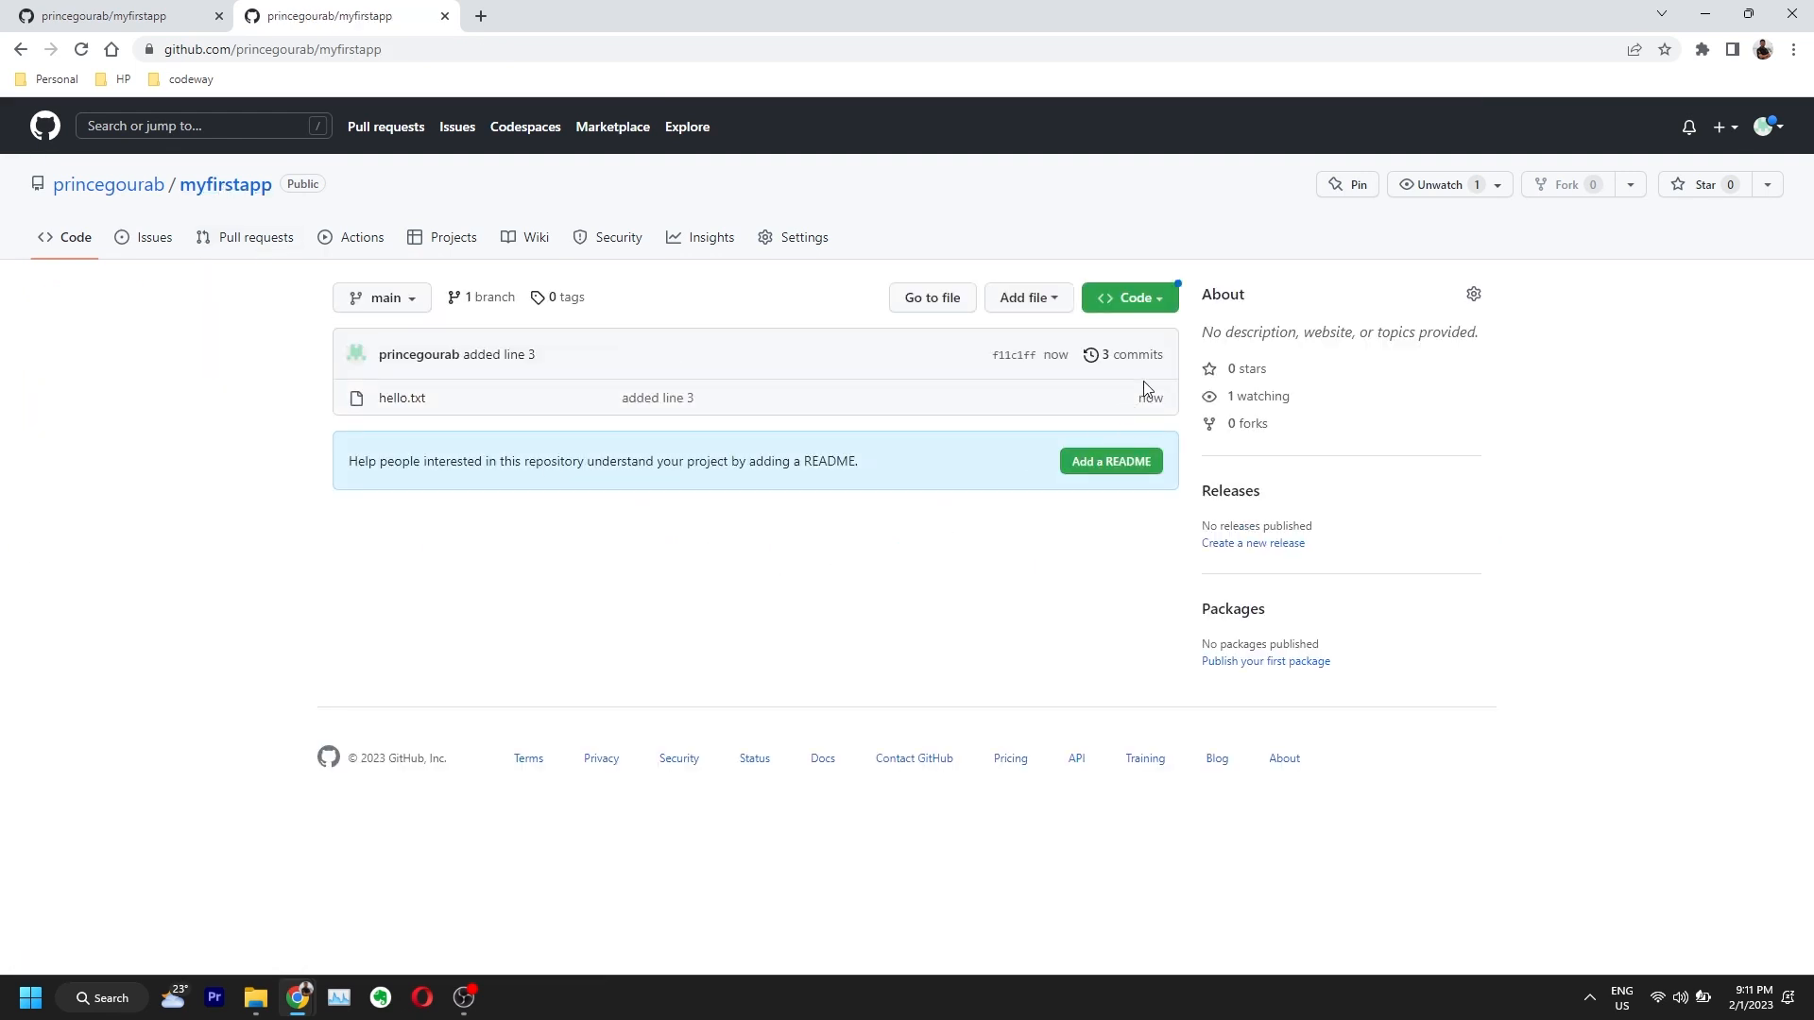
{"action": "left_click", "coordinate": [1160, 363]}
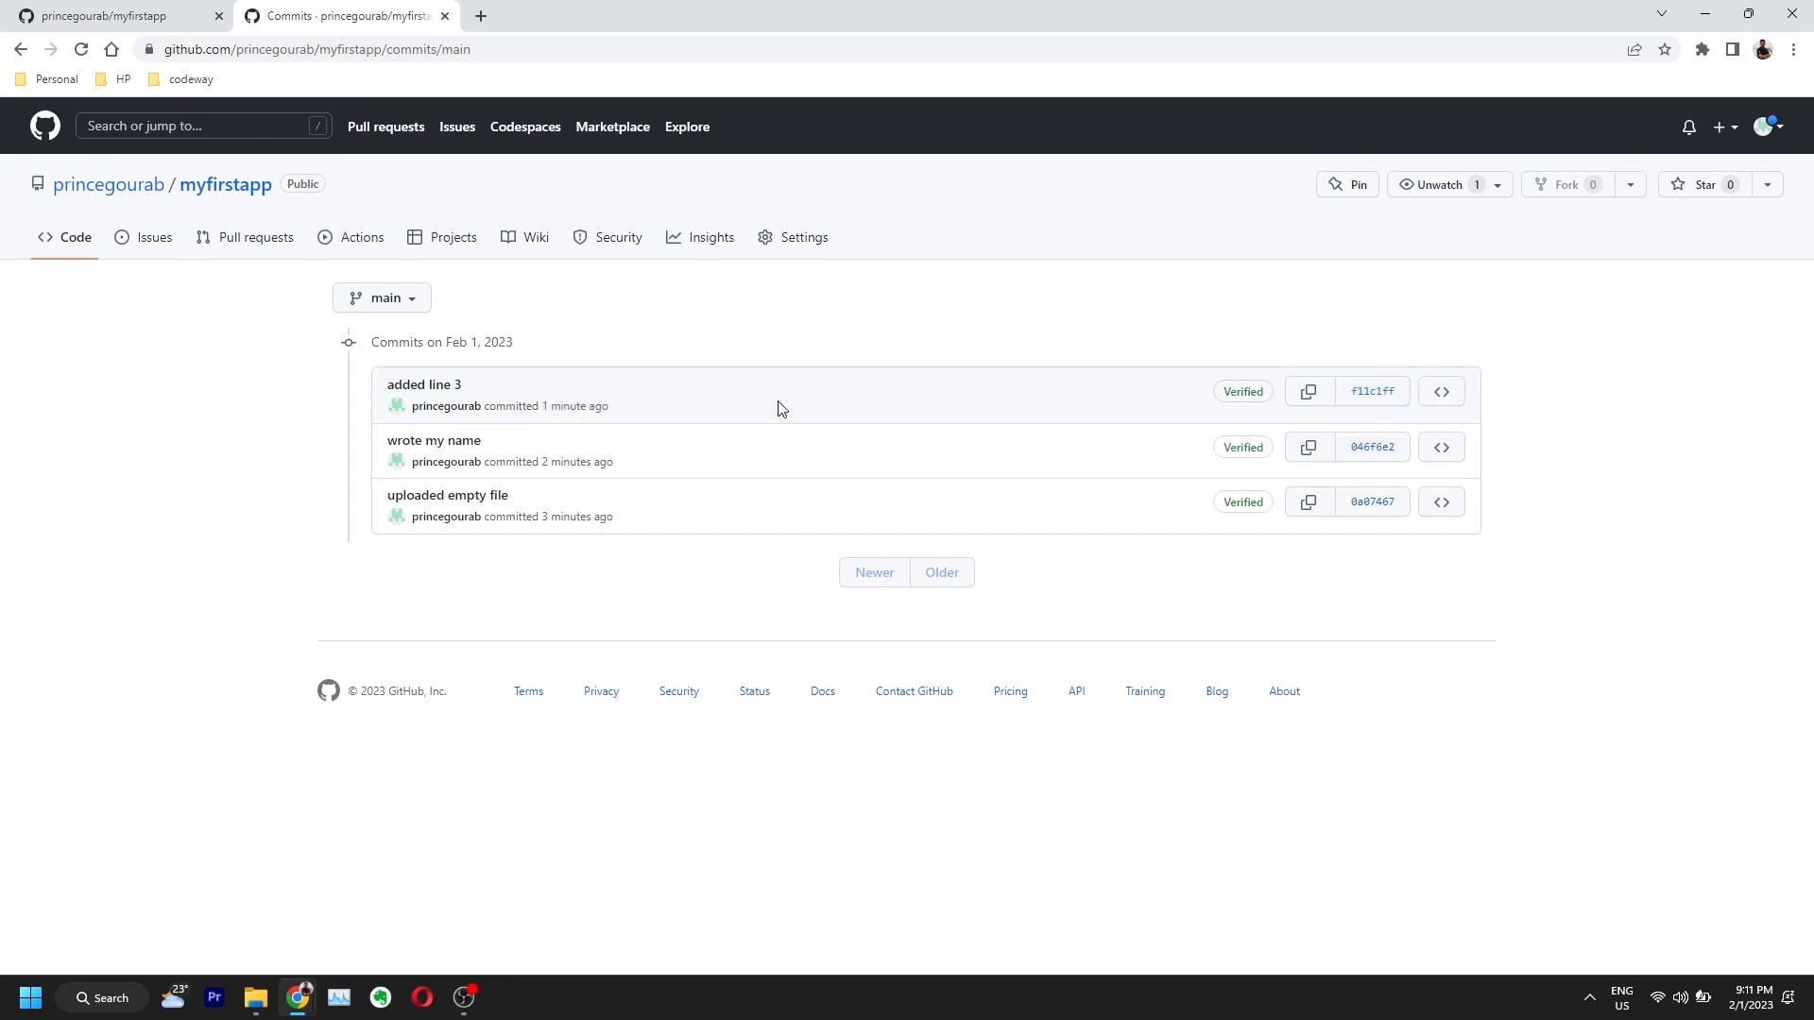
{"action": "left_click", "coordinate": [1369, 395]}
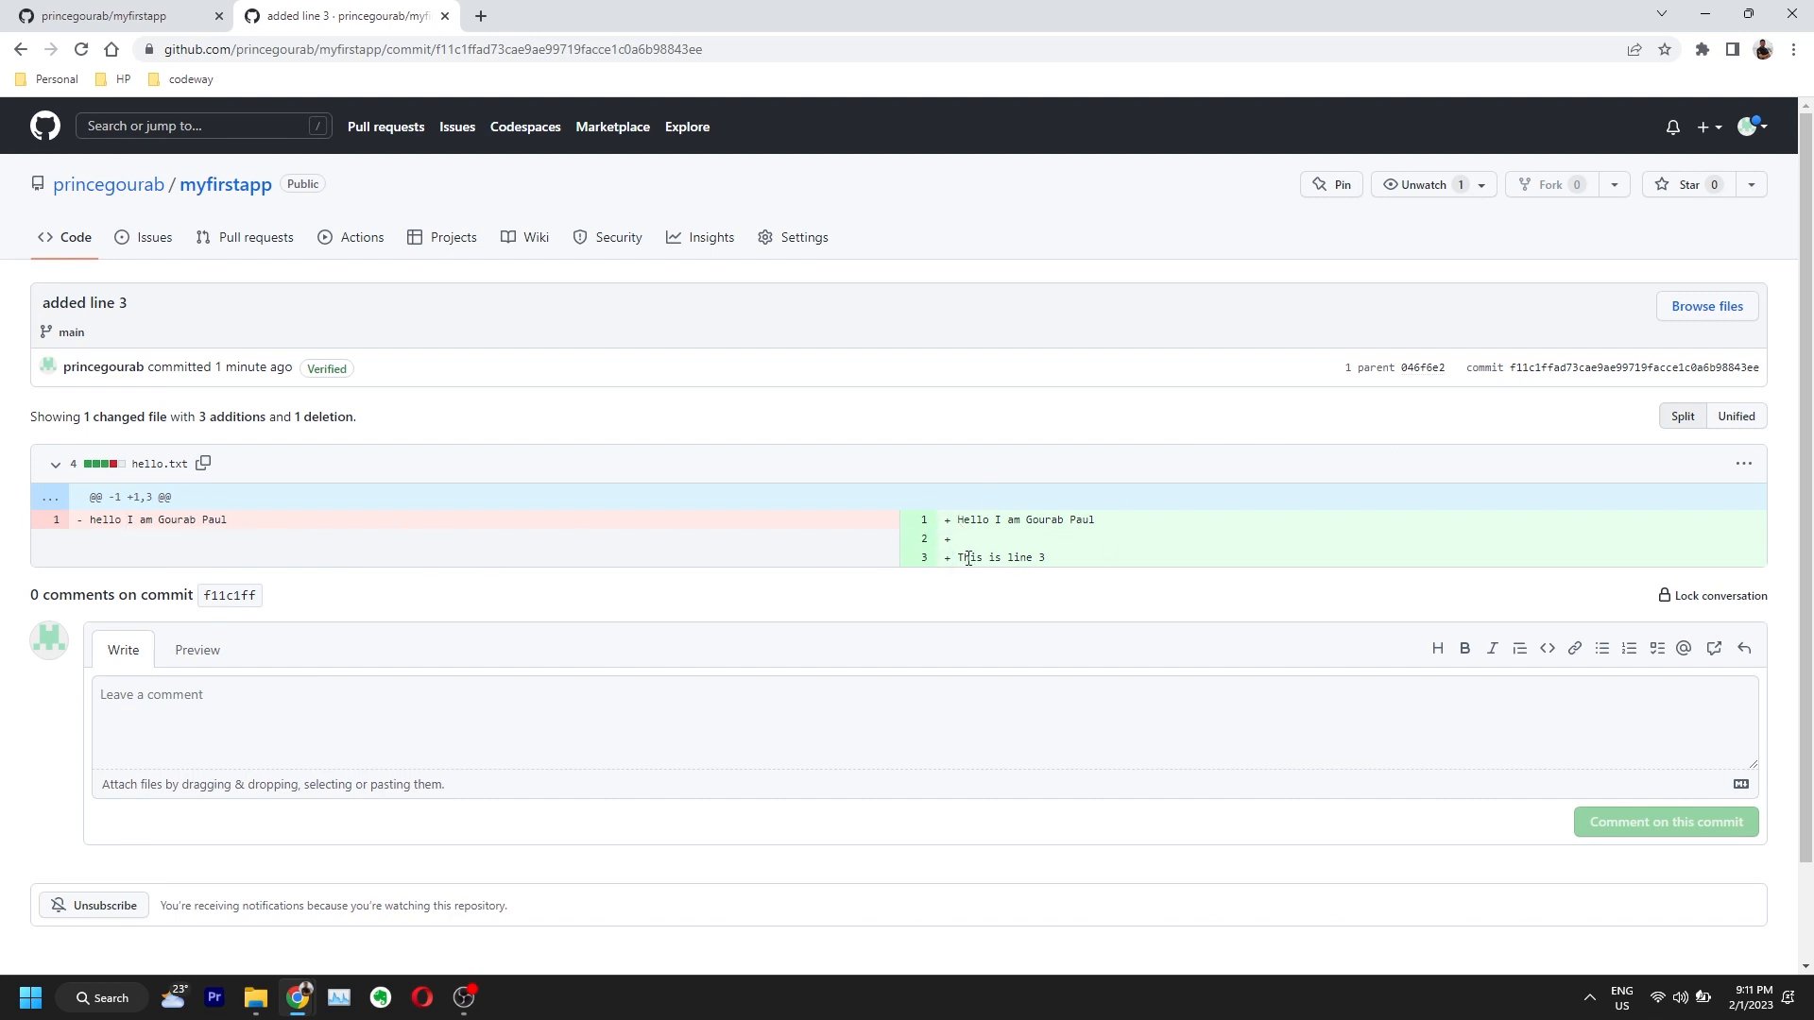
{"action": "left_click_drag", "start_coordinate": [272, 524], "coordinate": [92, 521]}
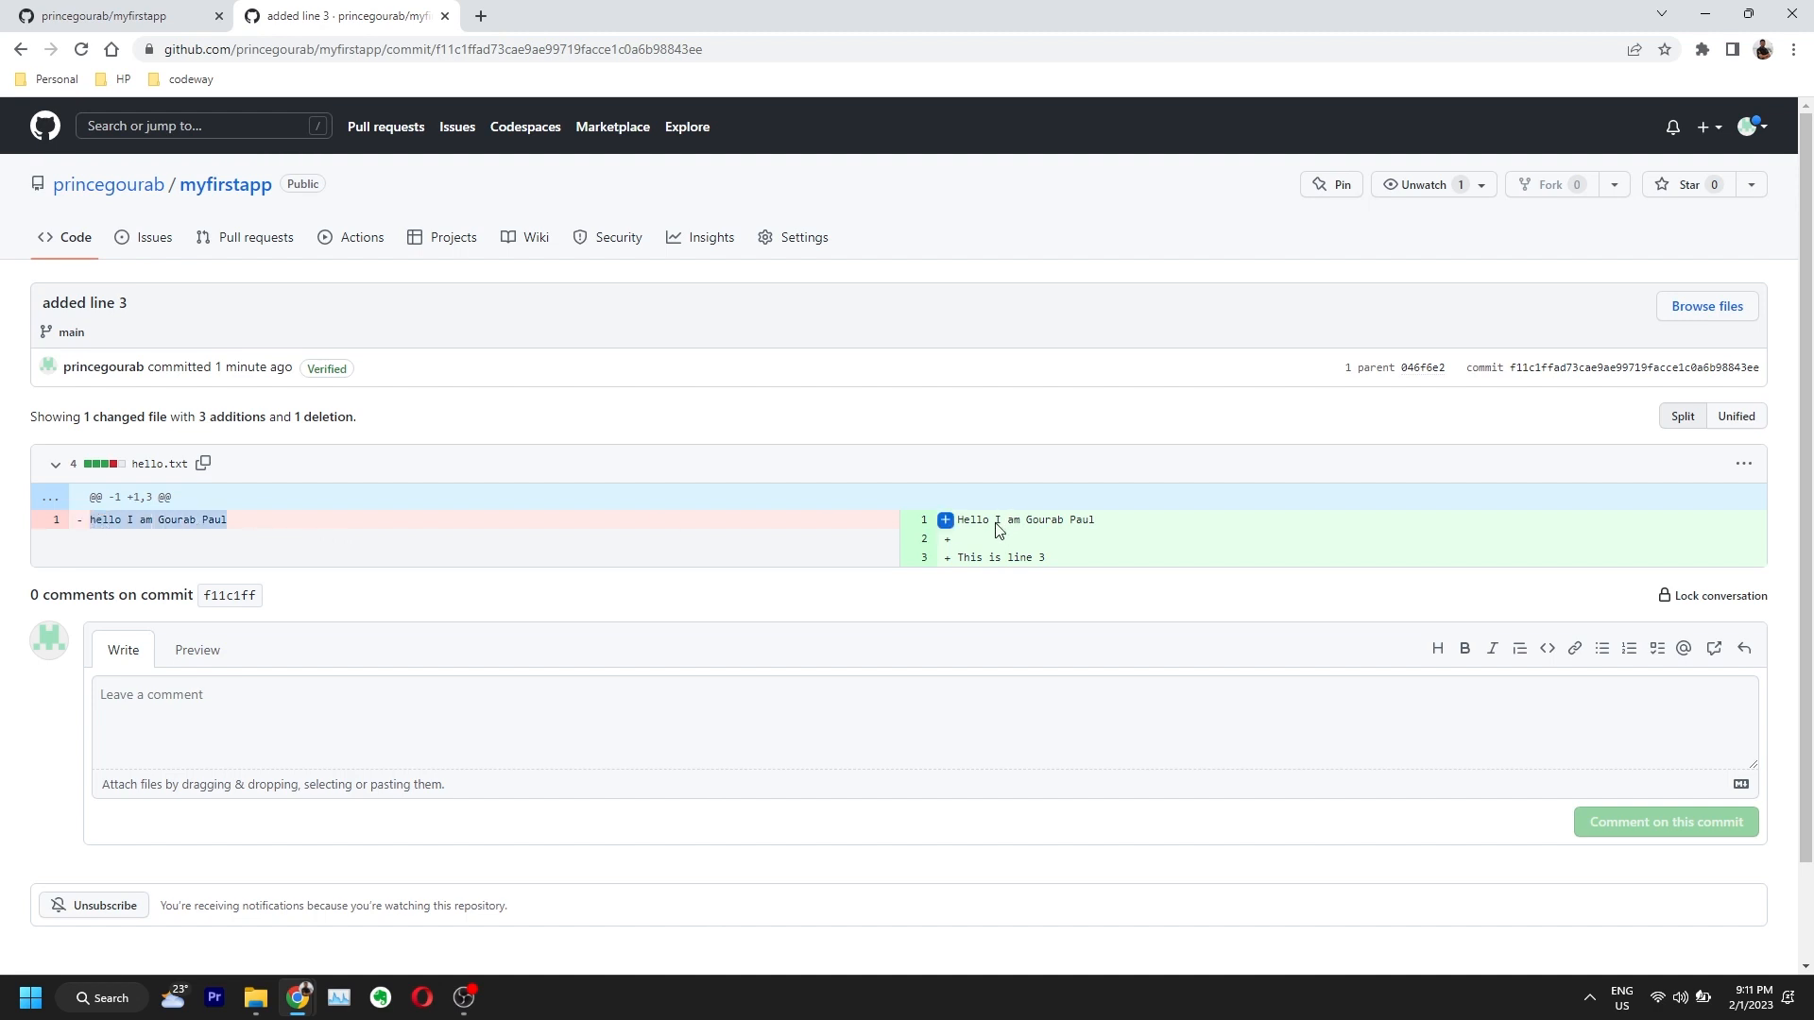
{"action": "left_click", "coordinate": [147, 485]}
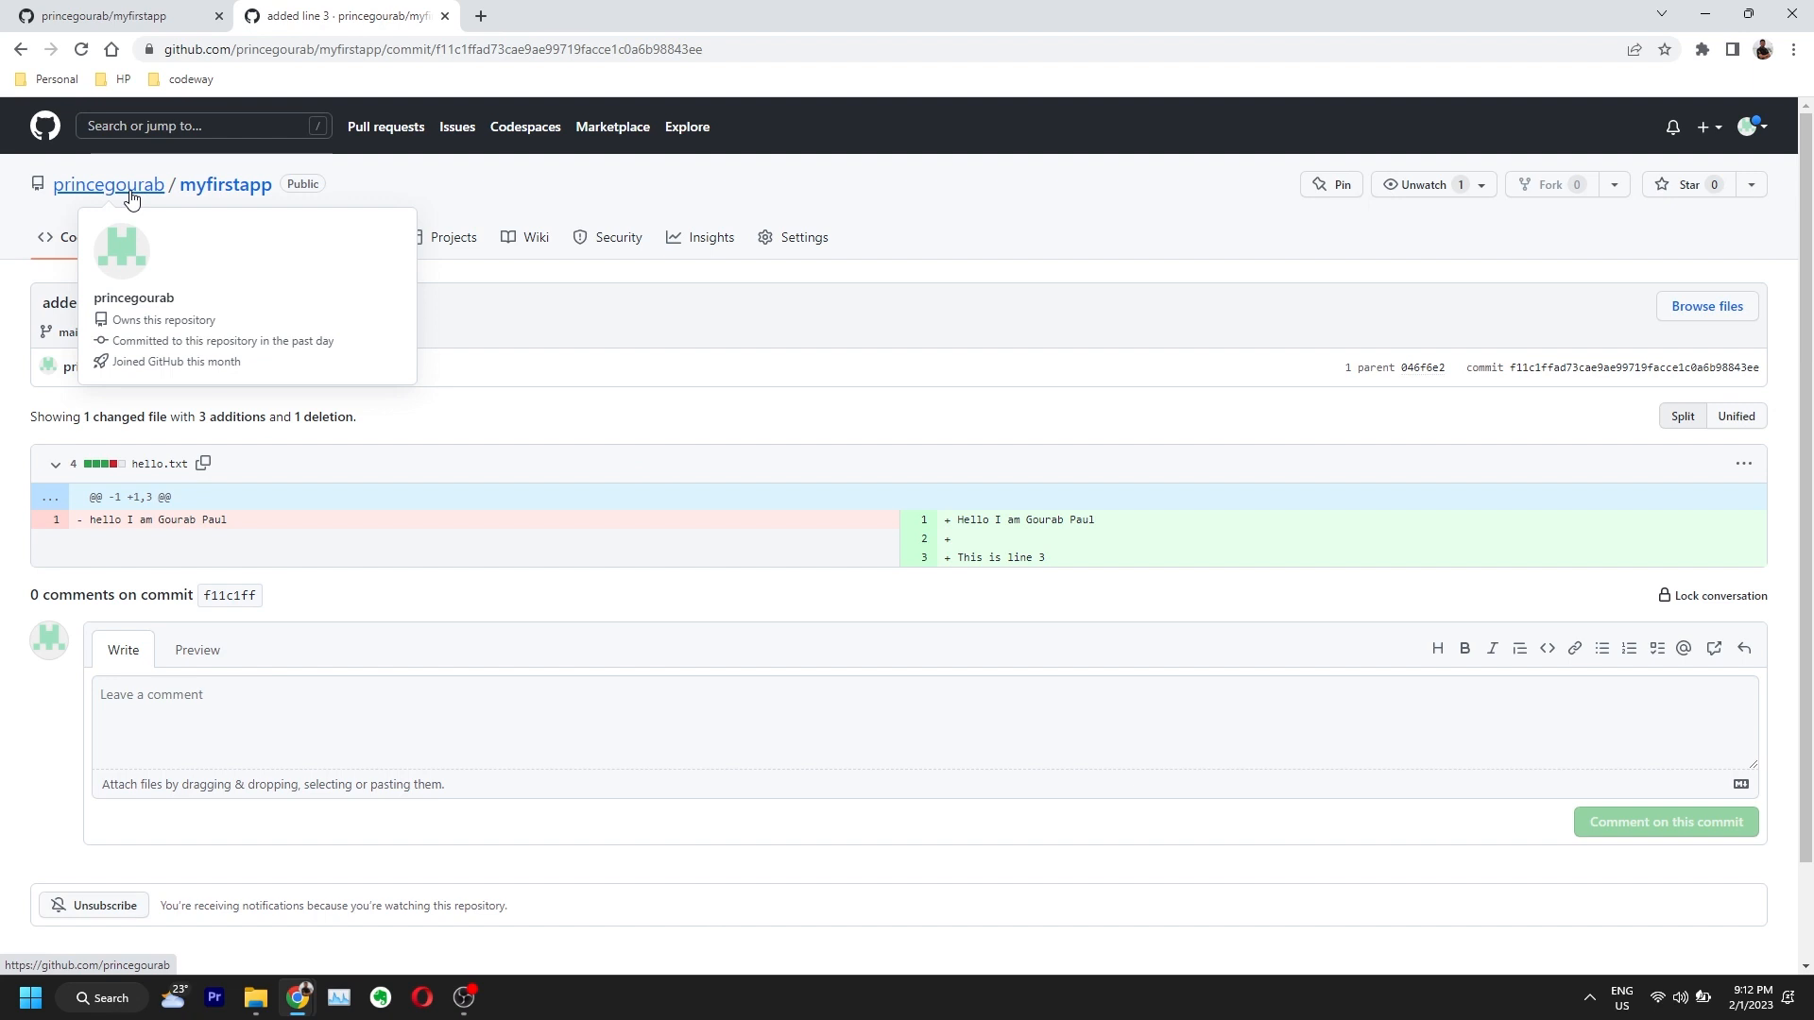
Step: Edit hello.txt in the browser, replacing line 3 with 'Line 3 has been updated'
{"action": "left_click", "coordinate": [249, 188]}
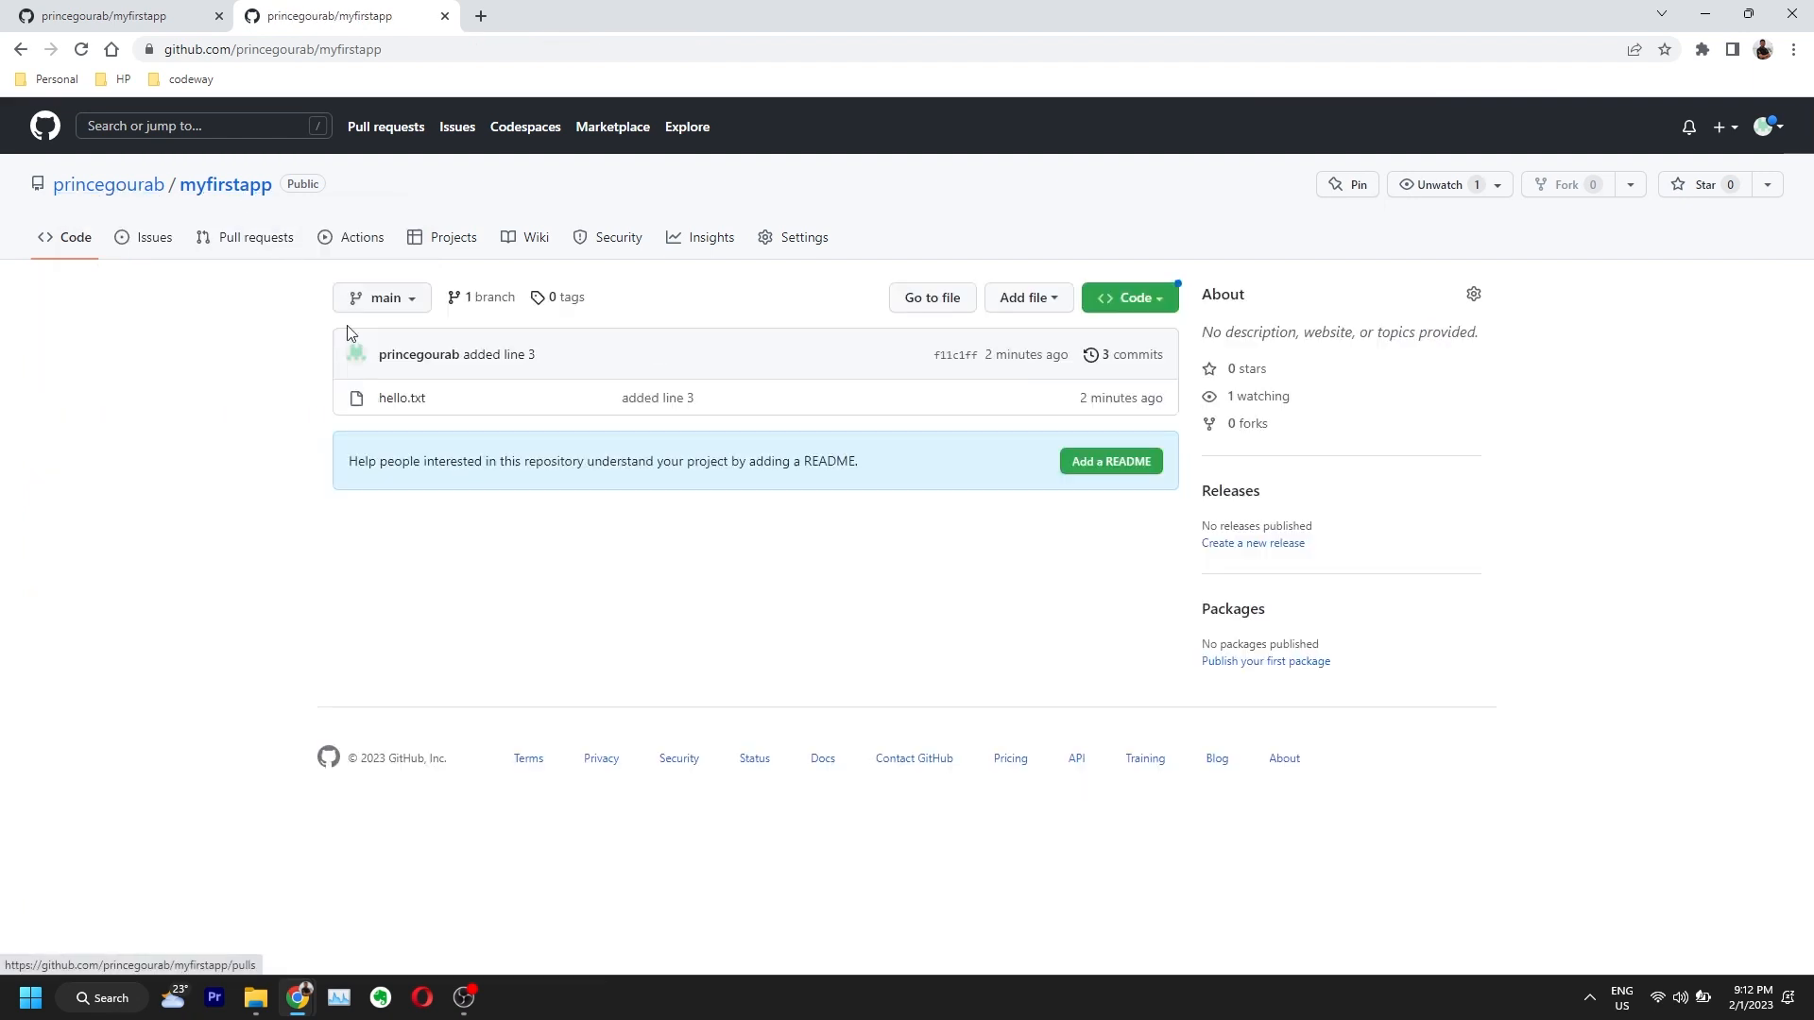
{"action": "left_click", "coordinate": [395, 400]}
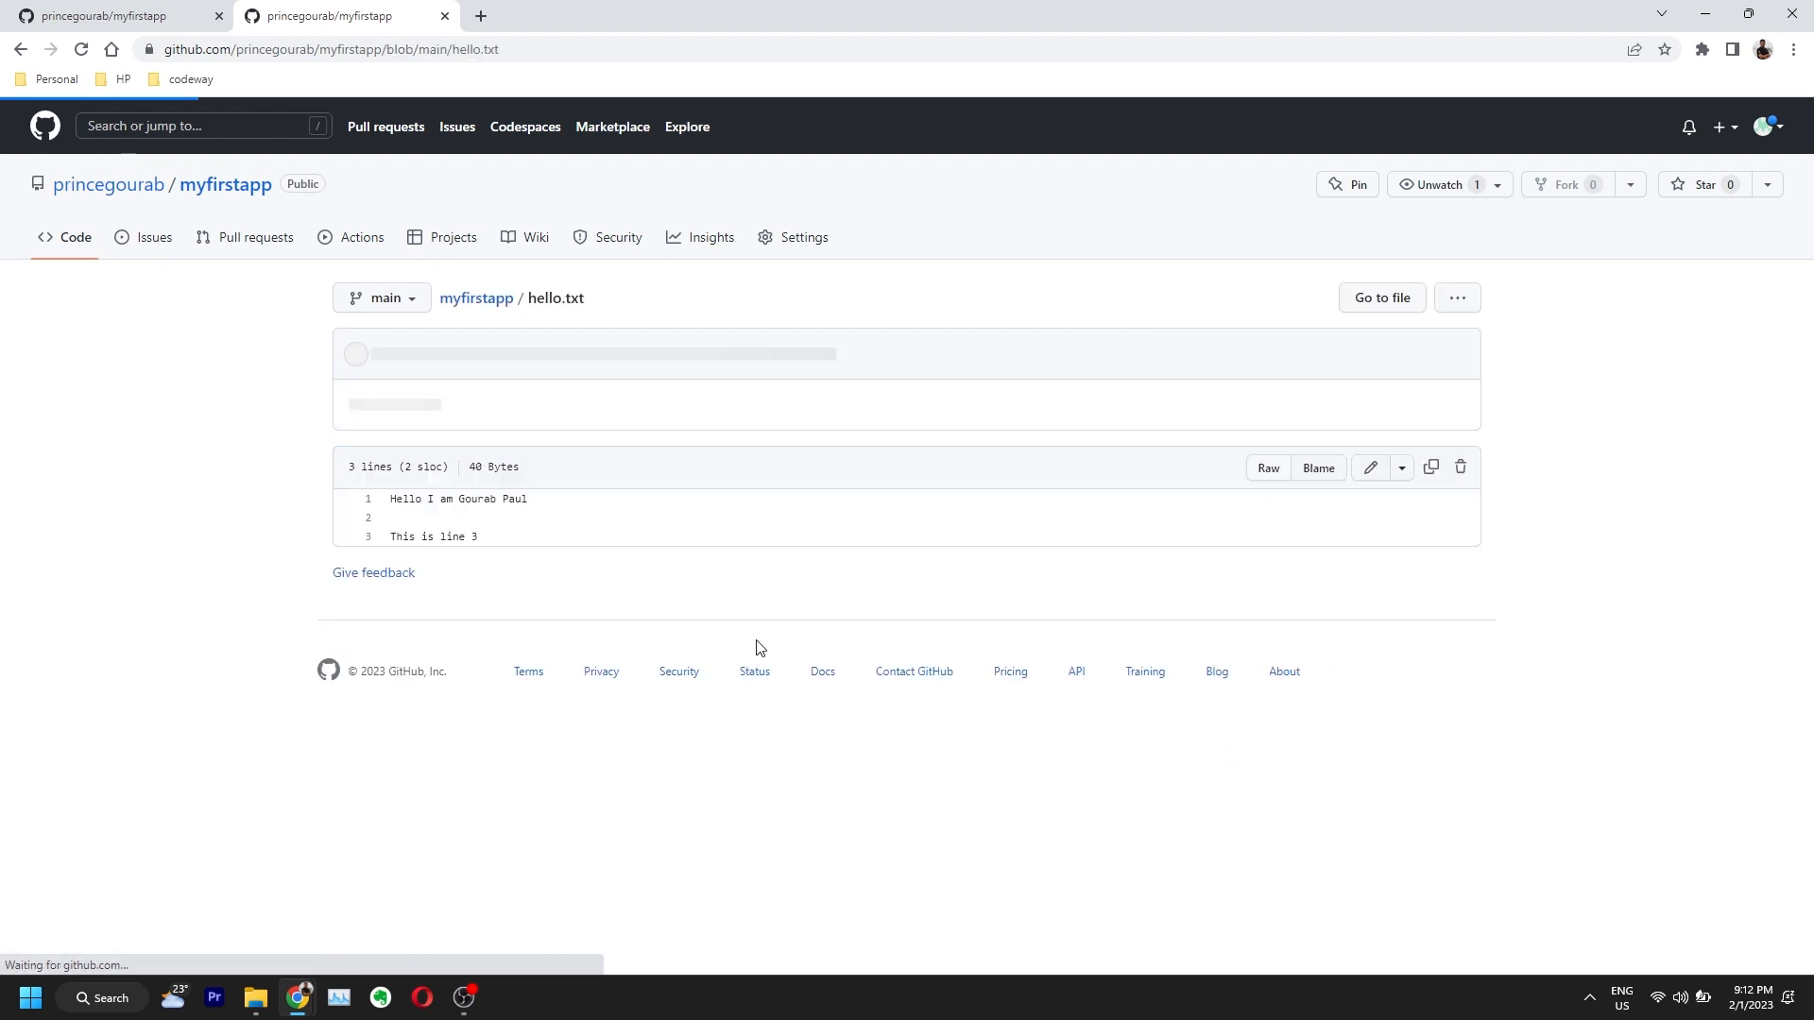
{"action": "left_click", "coordinate": [1373, 469]}
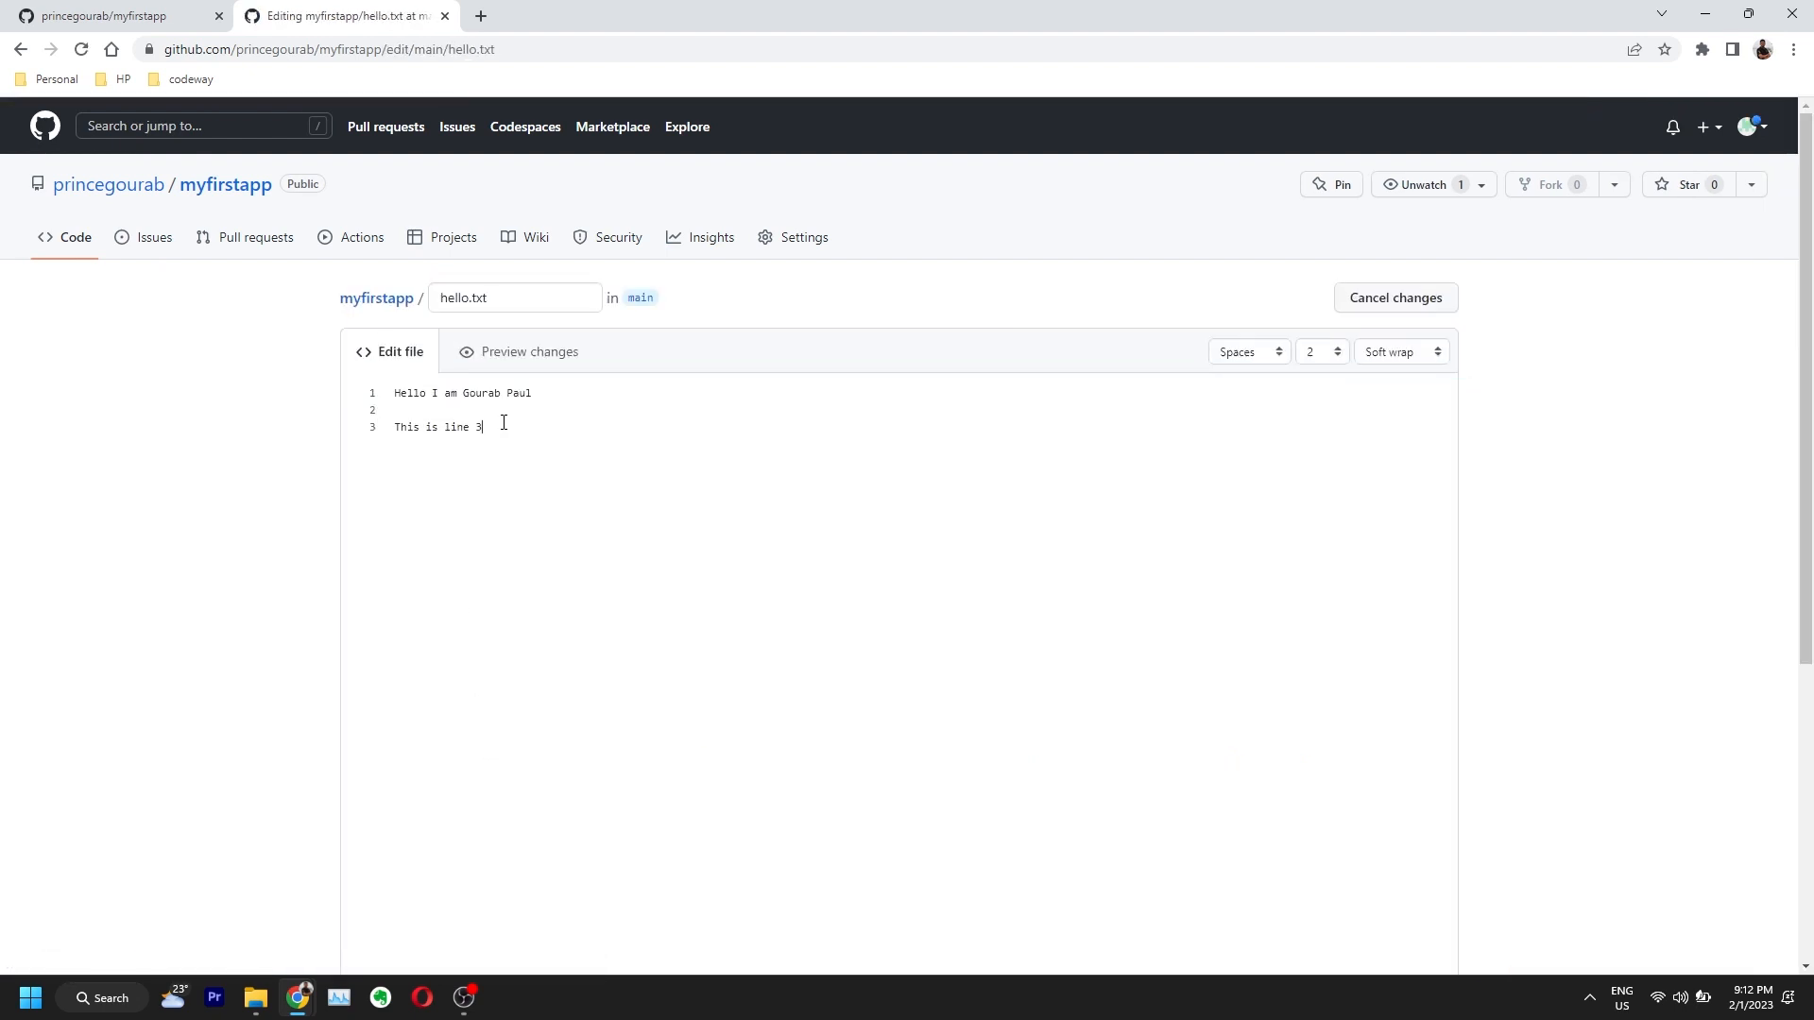
{"action": "left_click_drag", "start_coordinate": [514, 431], "coordinate": [392, 438]}
{"action": "type", "text": "Line 3 has been"}
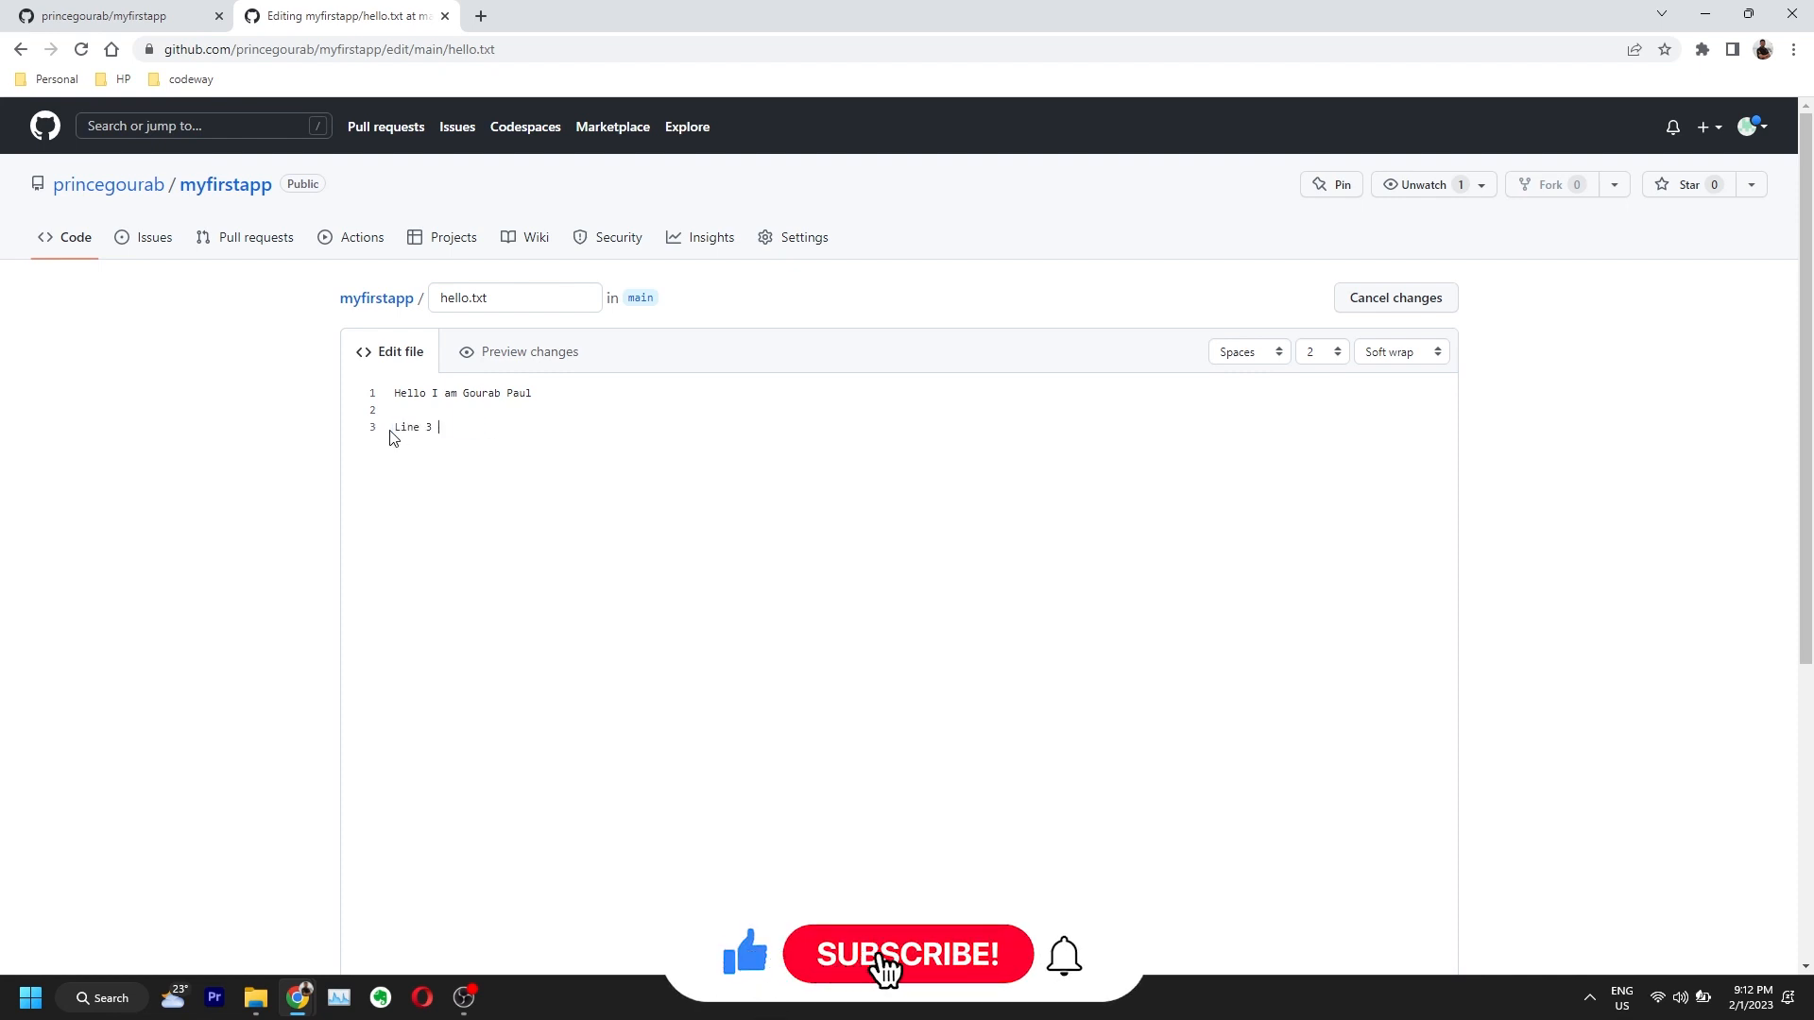
{"action": "type", "text": " updated"}
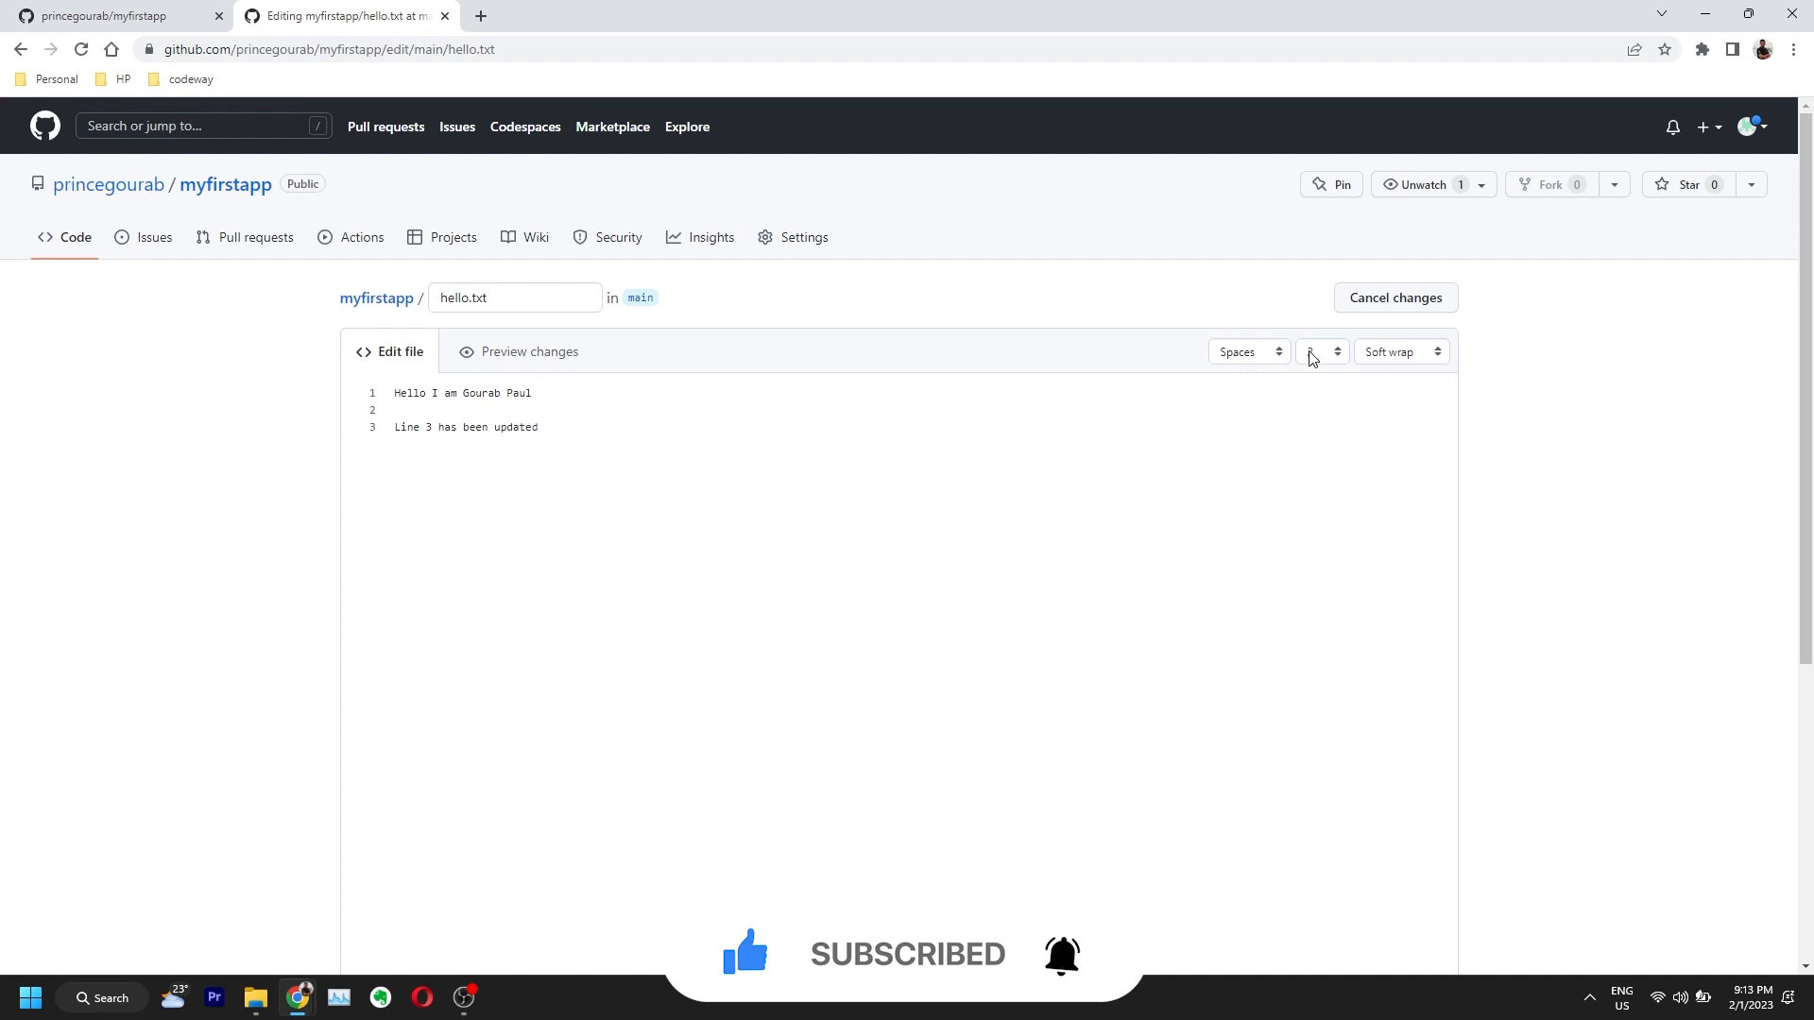
Step: Commit the edit as 'updated line 3' and open that commit's details
{"action": "scroll", "coordinate": [718, 756], "scroll_direction": "down", "scroll_amount": 5}
{"action": "left_click", "coordinate": [474, 595]}
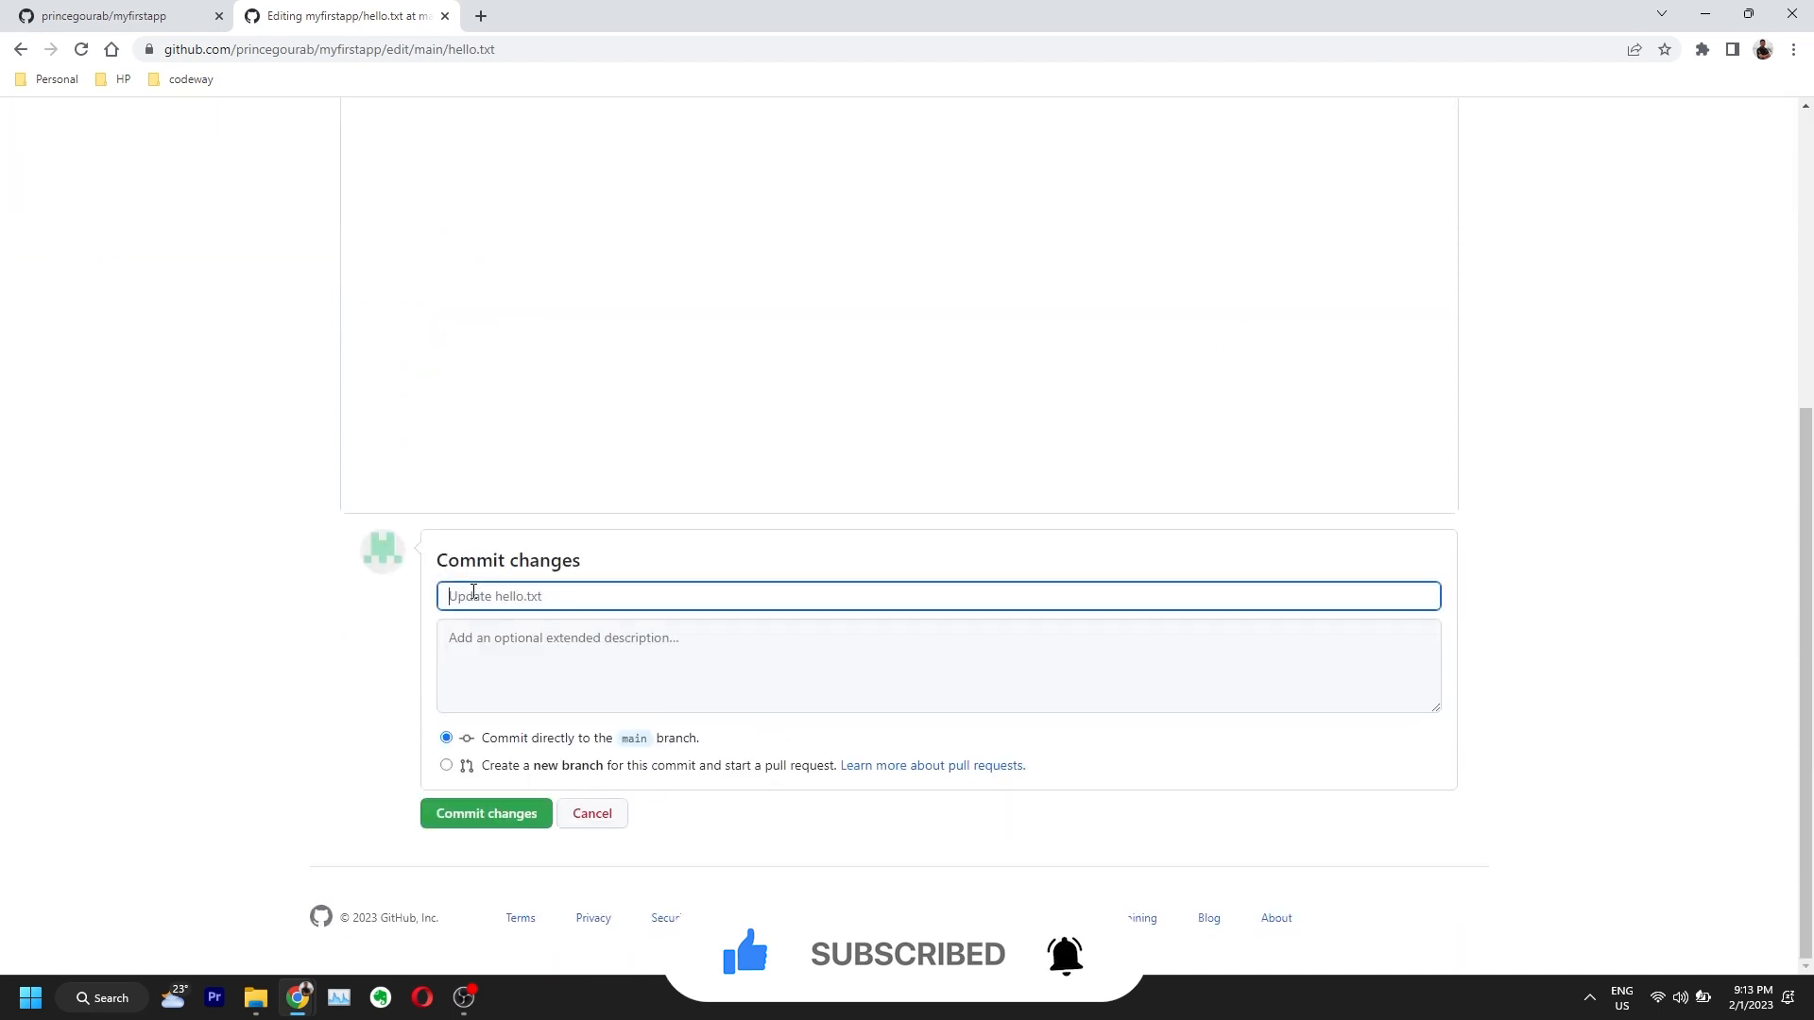
{"action": "type", "text": "updated lline 3"}
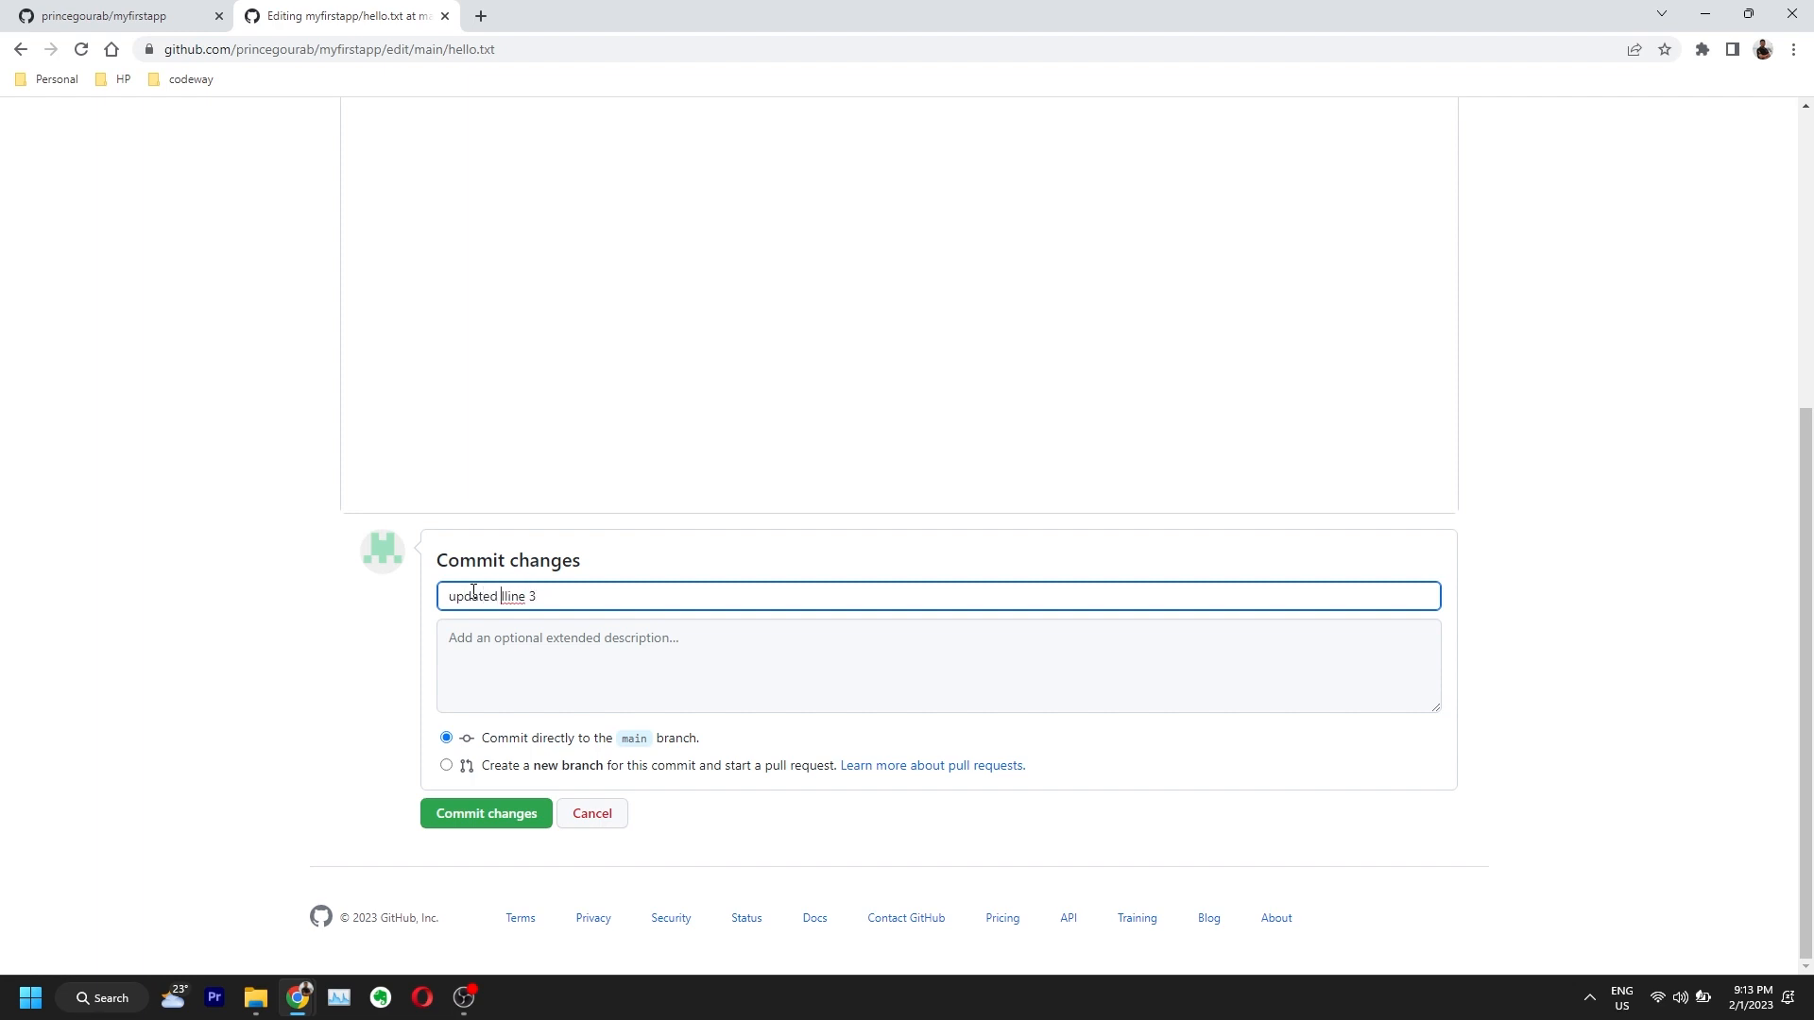
{"action": "key", "text": "BackSpace"}
{"action": "left_click", "coordinate": [451, 814]}
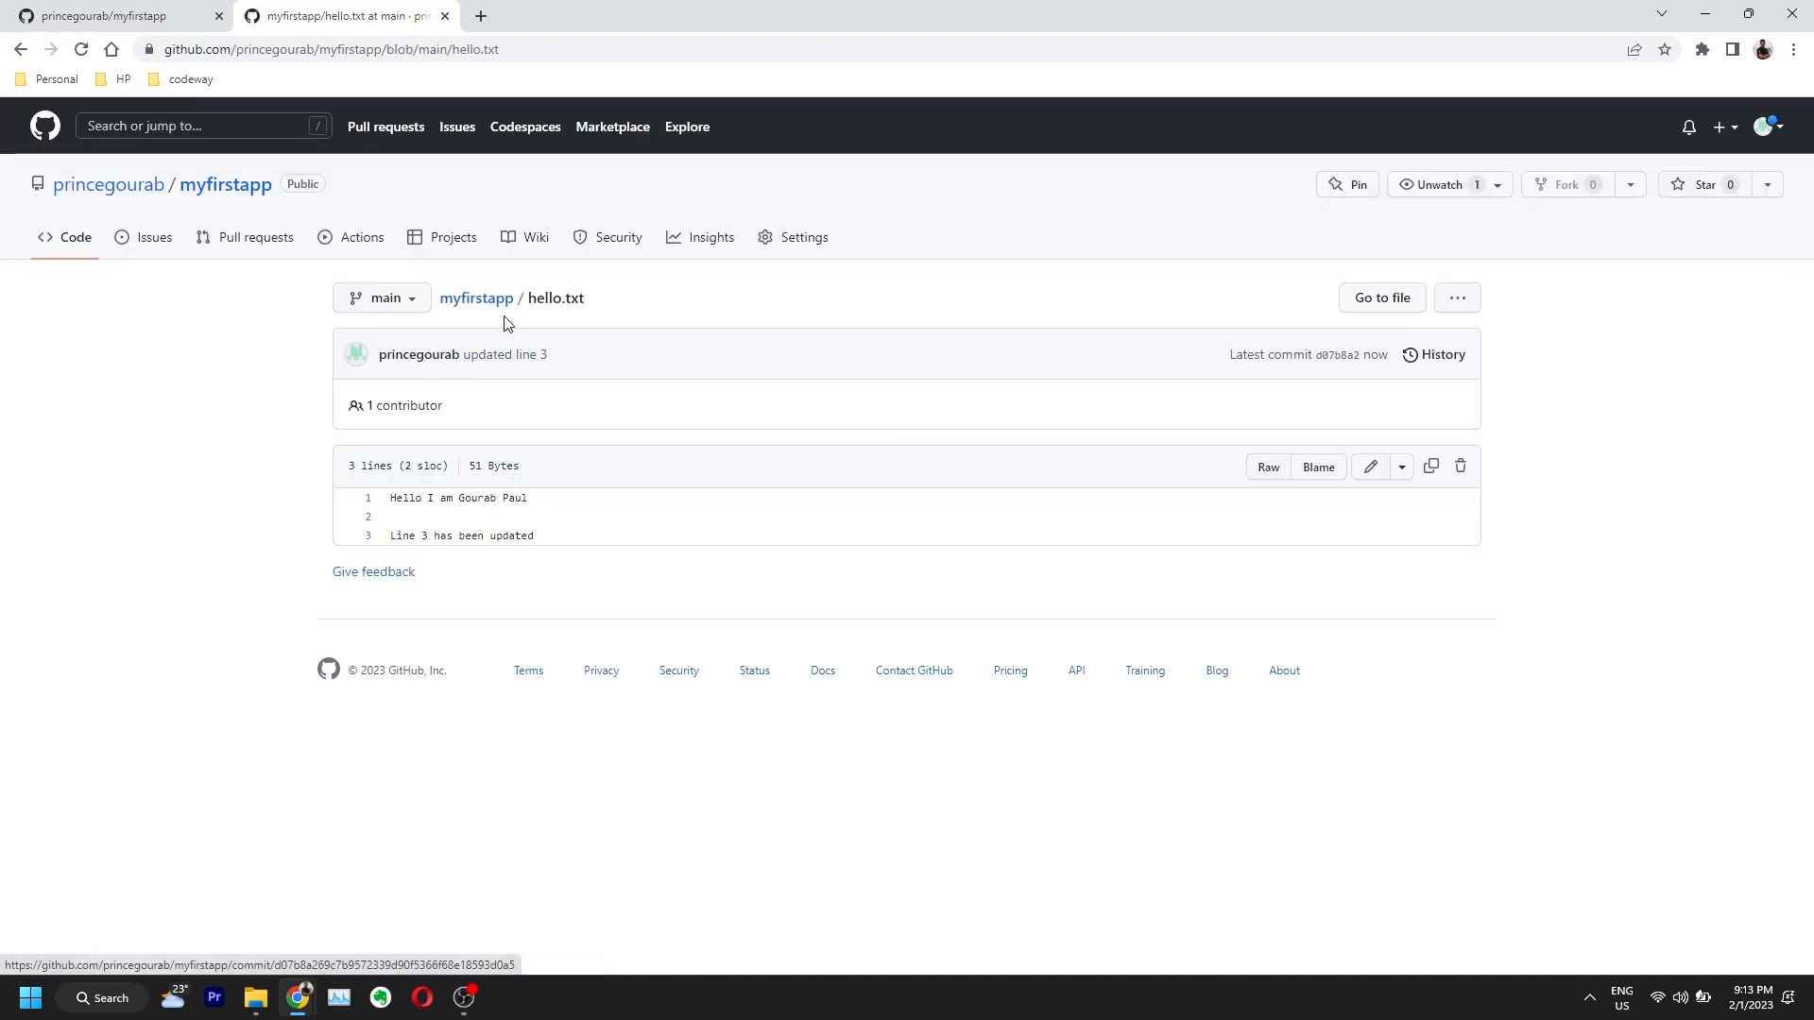
{"action": "left_click", "coordinate": [1326, 355]}
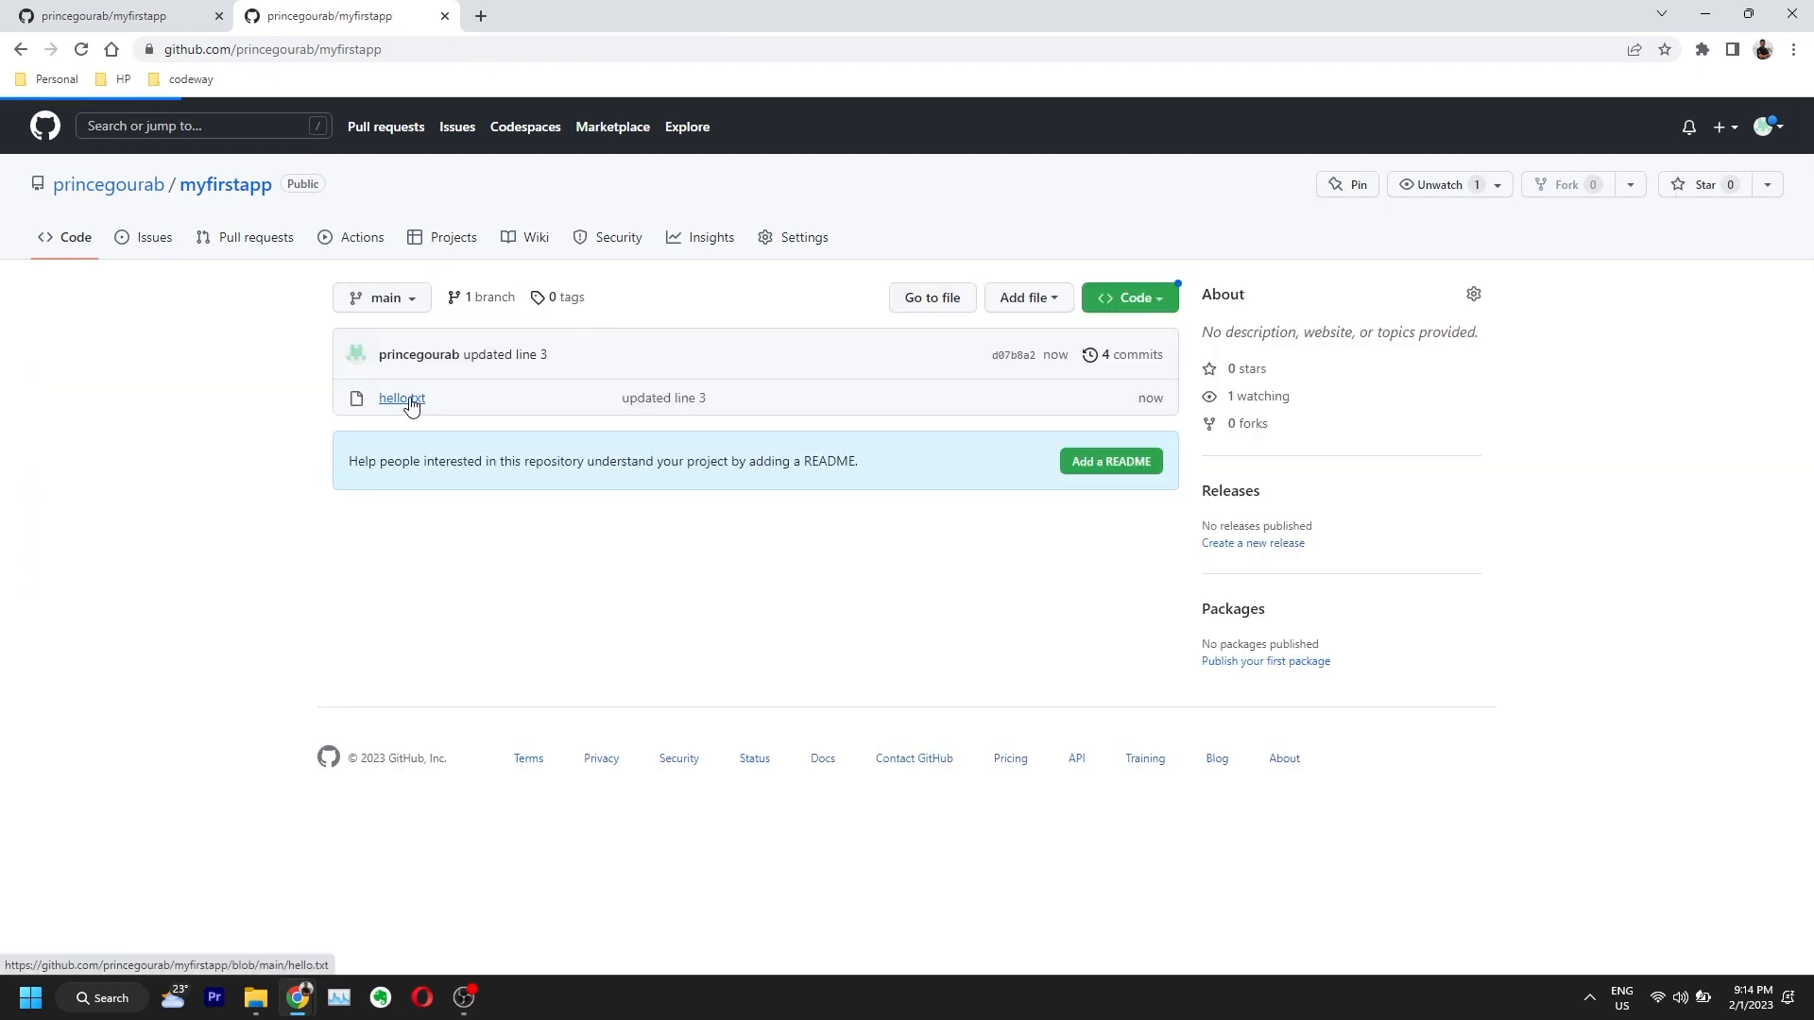
Step: Delete the 3 from line 3 of hello.txt and commit it as 'remove 3'
{"action": "left_click", "coordinate": [406, 397]}
{"action": "left_click", "coordinate": [1369, 467]}
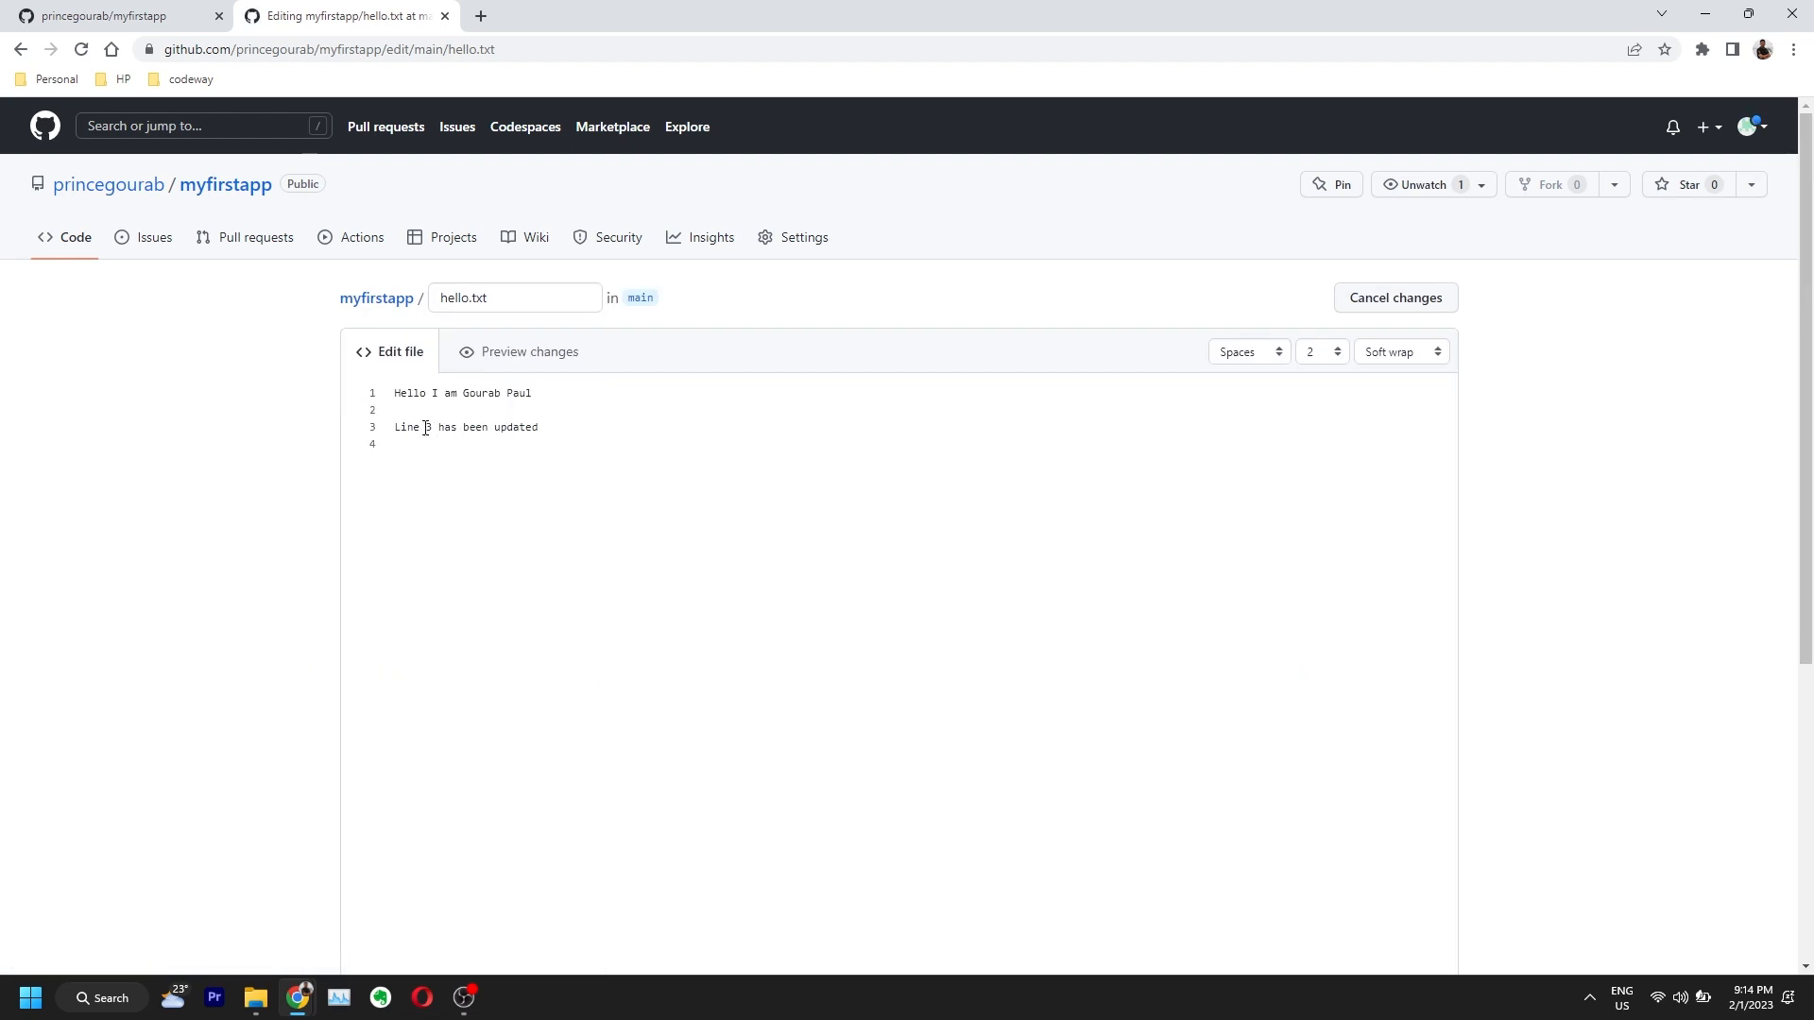
{"action": "key", "text": "BackSpace"}
{"action": "scroll", "coordinate": [1251, 404], "scroll_direction": "down", "scroll_amount": 10}
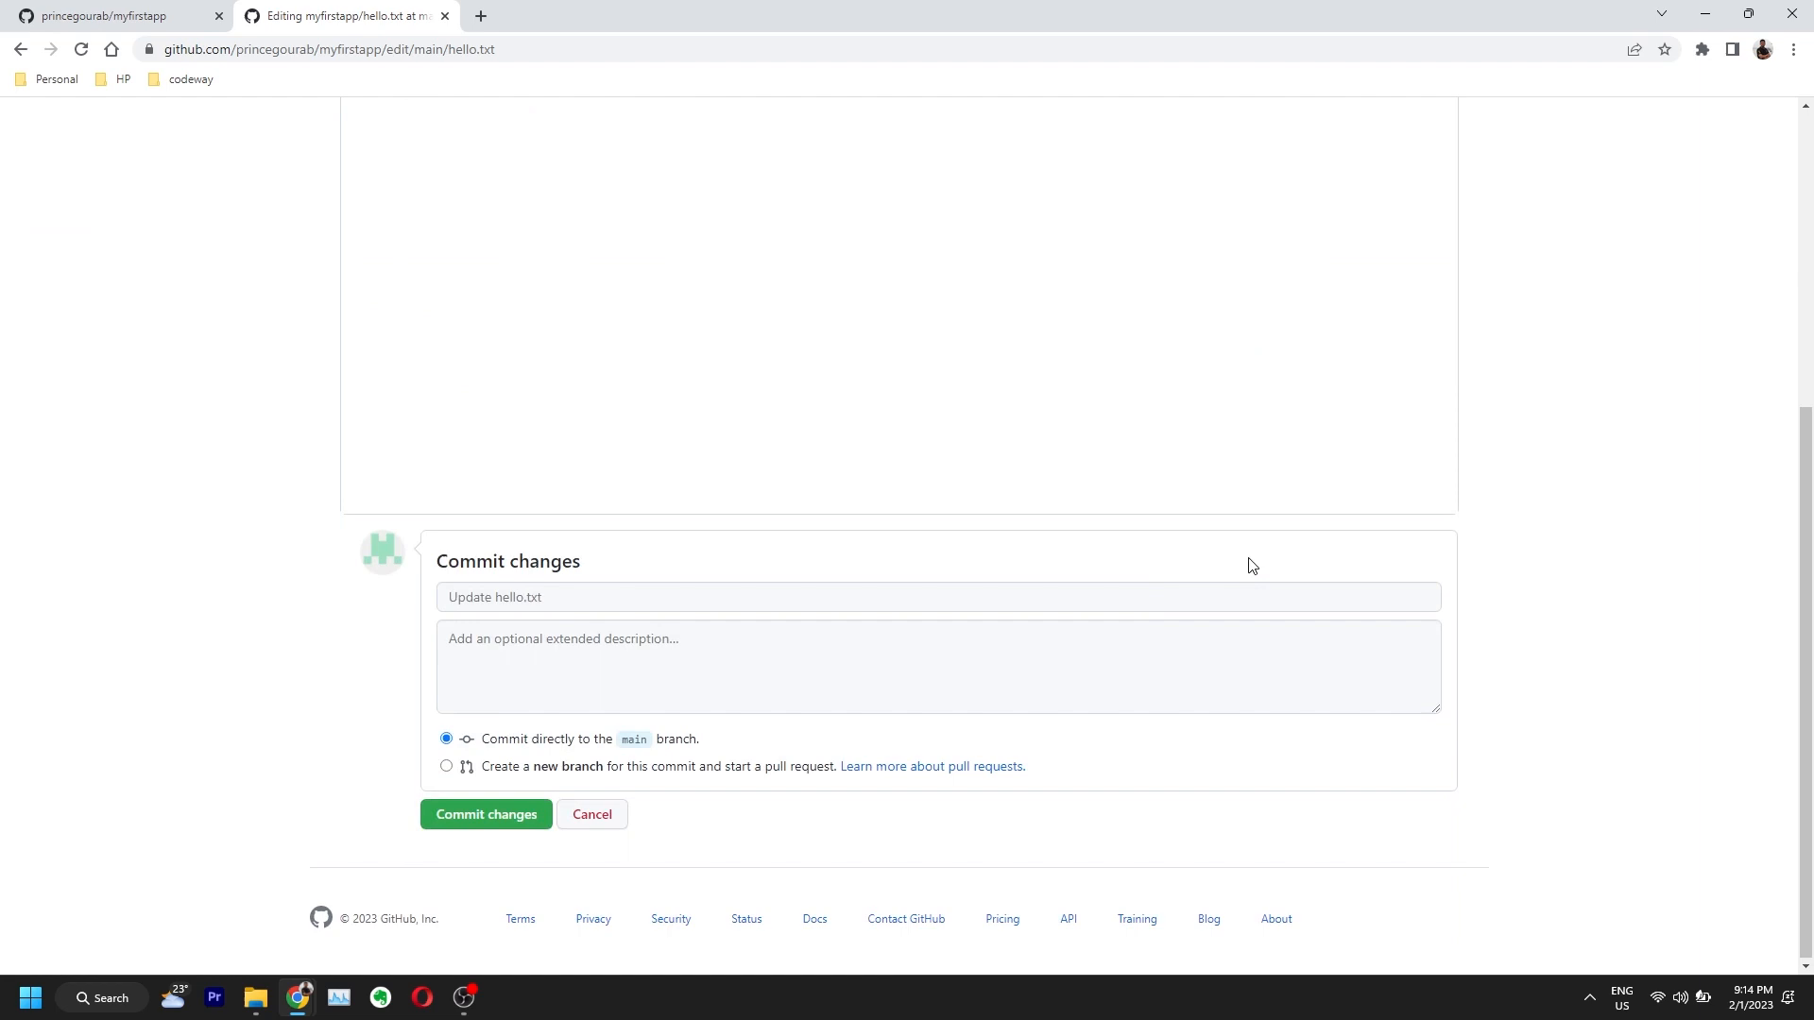
{"action": "left_click", "coordinate": [508, 597]}
{"action": "type", "text": "remove 3"}
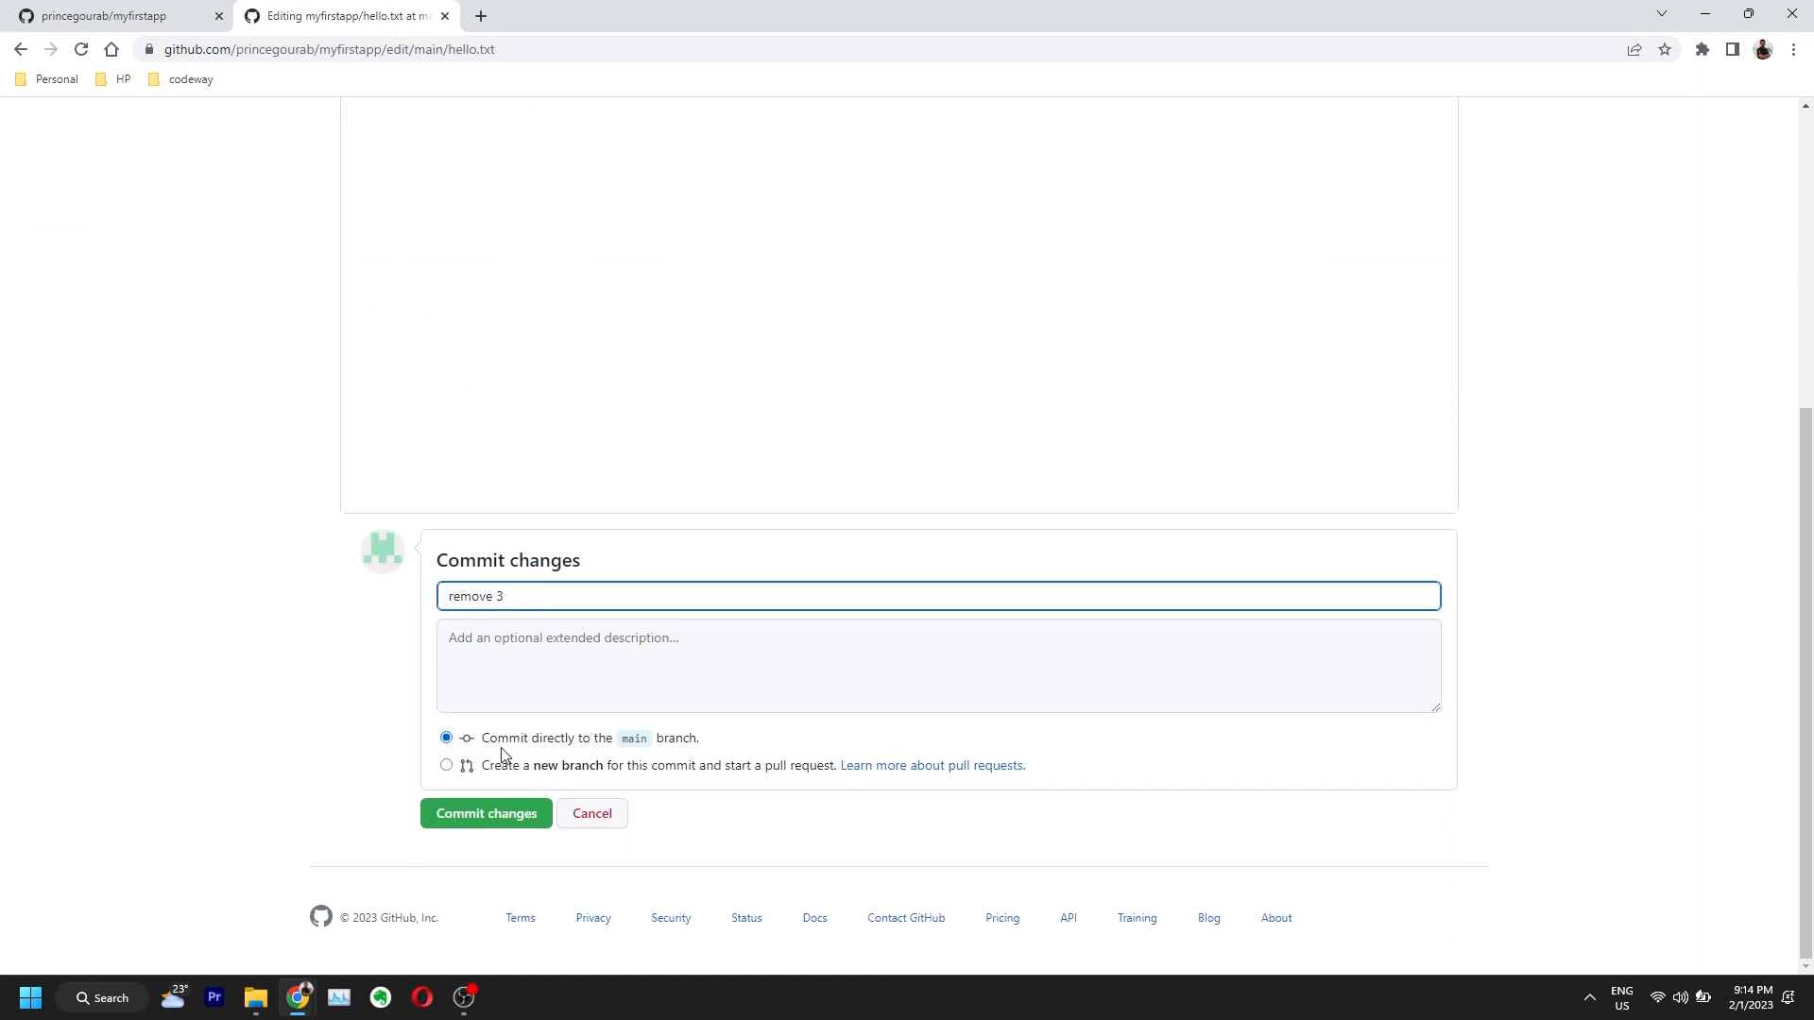
{"action": "left_click", "coordinate": [493, 813]}
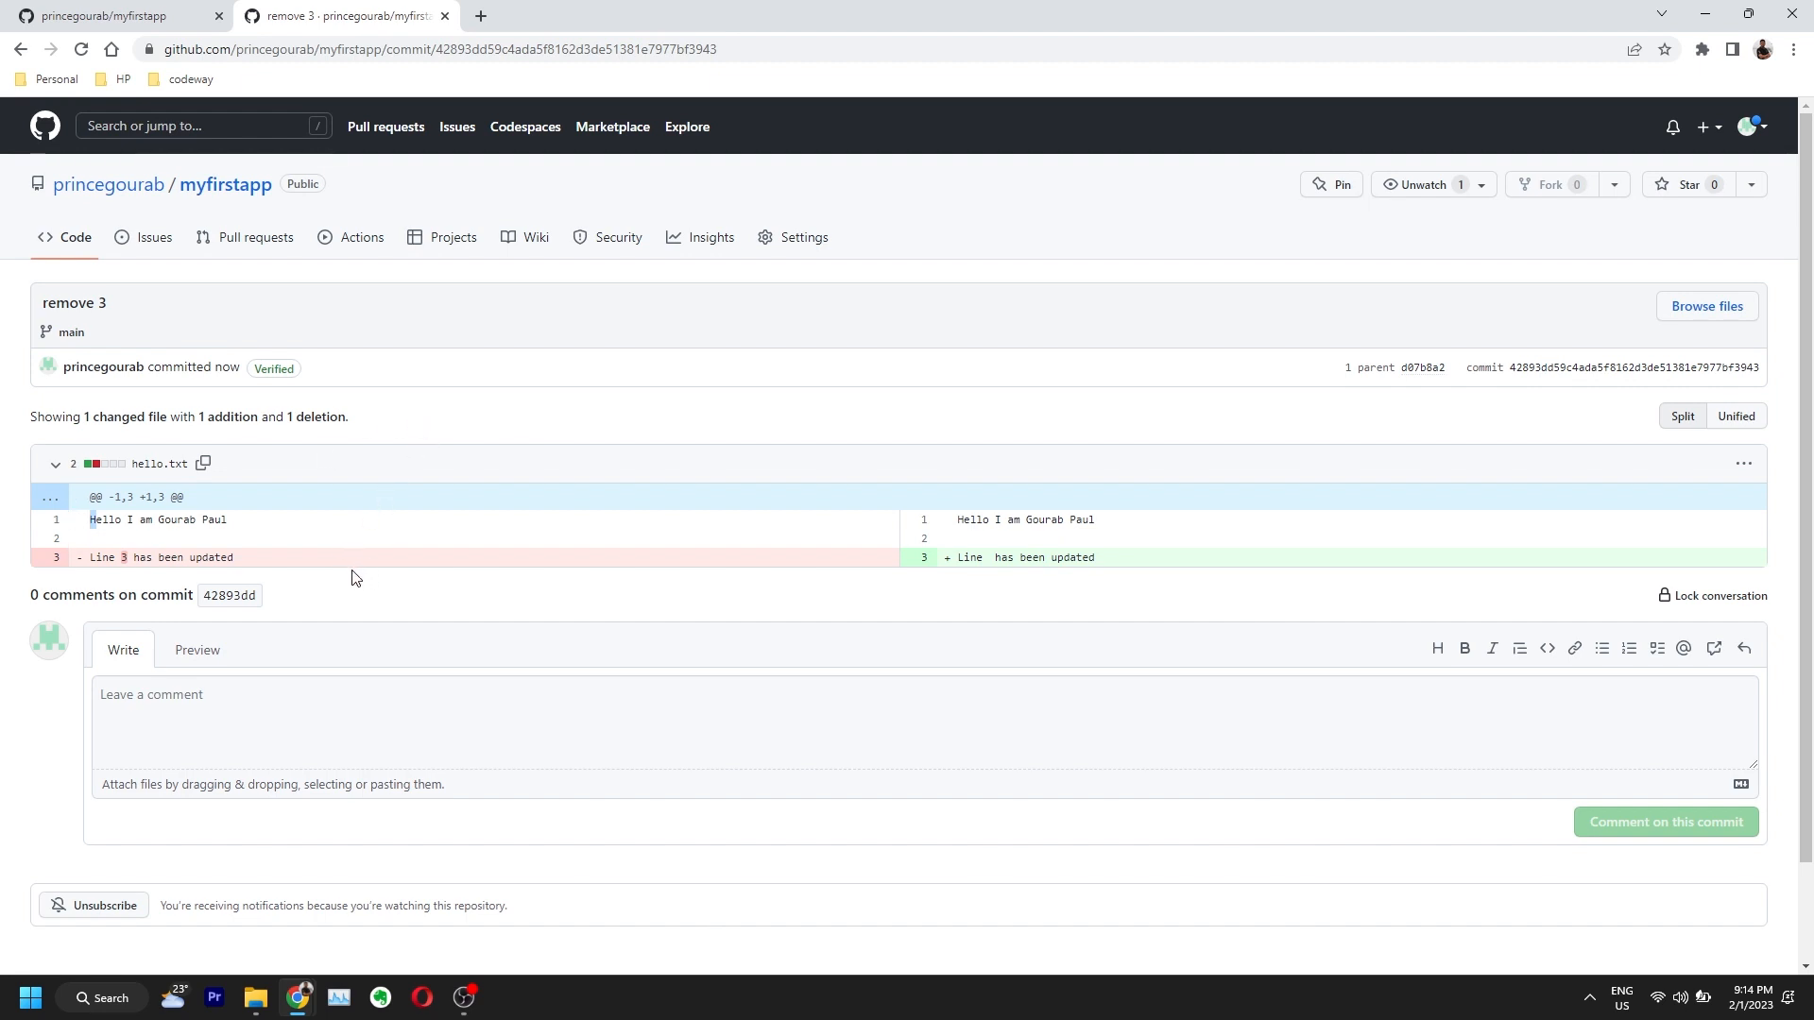
Step: Glance at the local myfirstapp folder, then open hello.txt on GitHub
{"action": "left_click", "coordinate": [255, 997]}
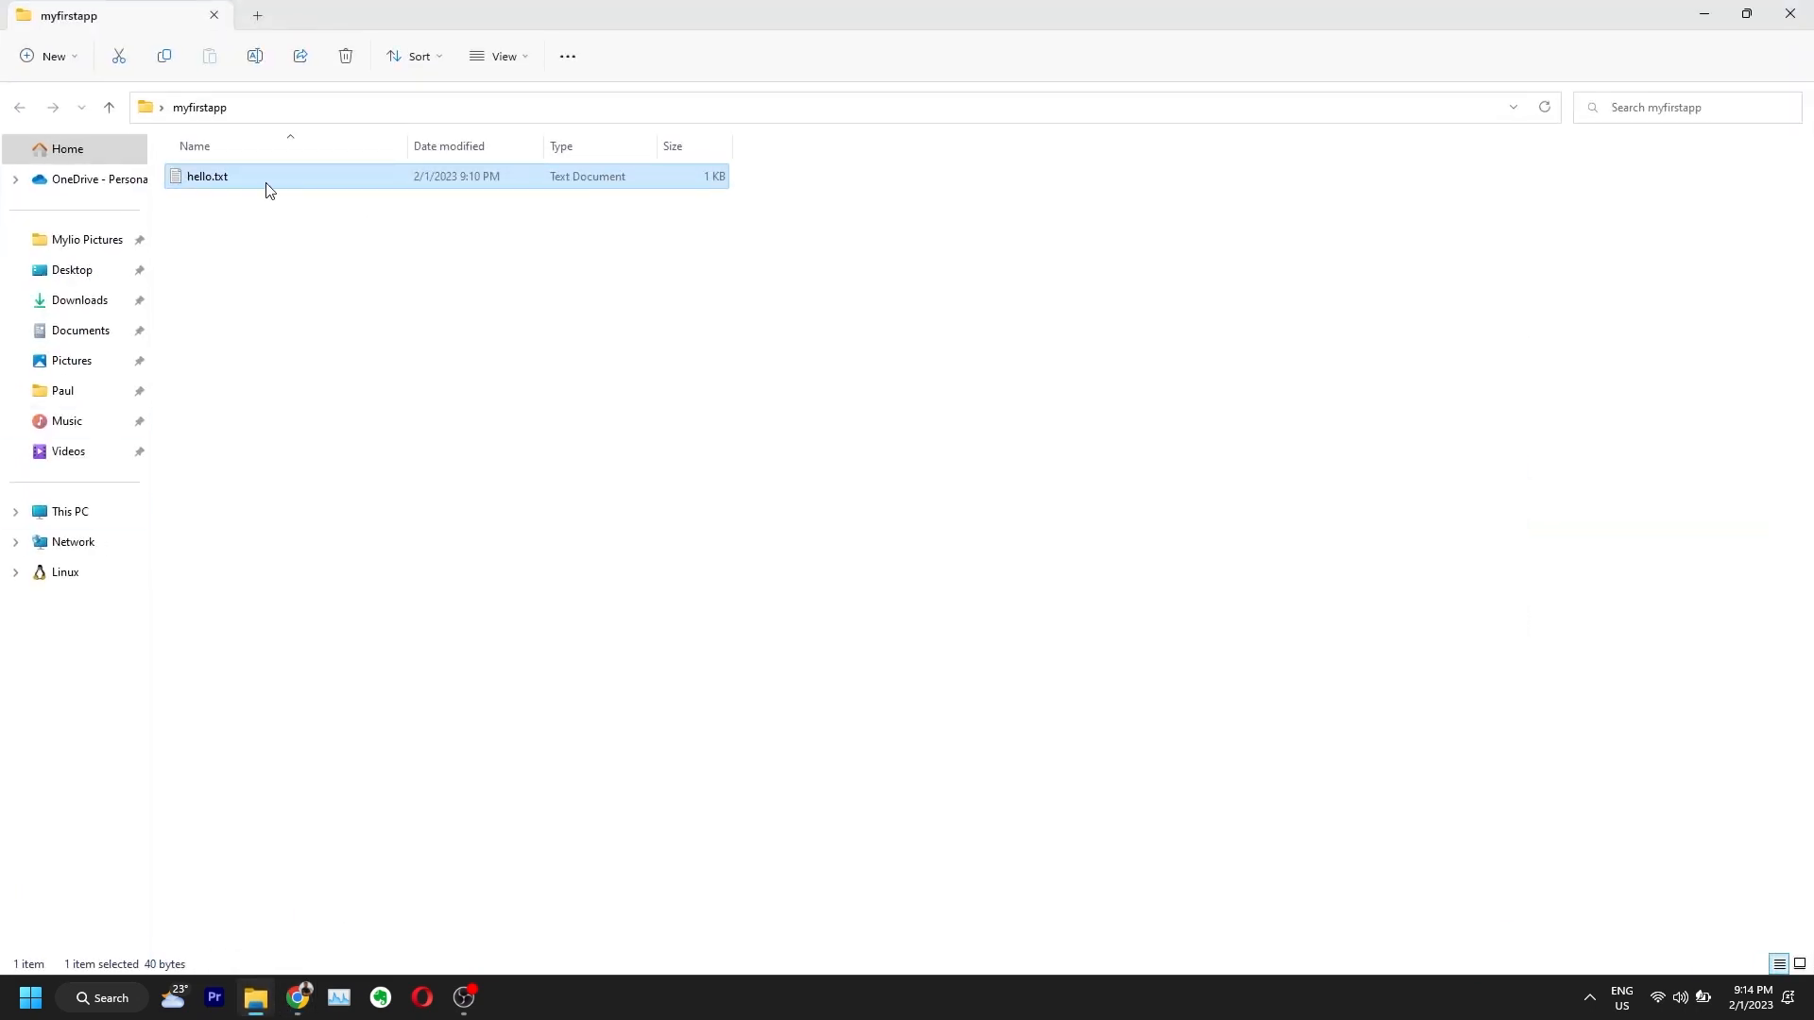
{"action": "left_click", "coordinate": [1702, 15]}
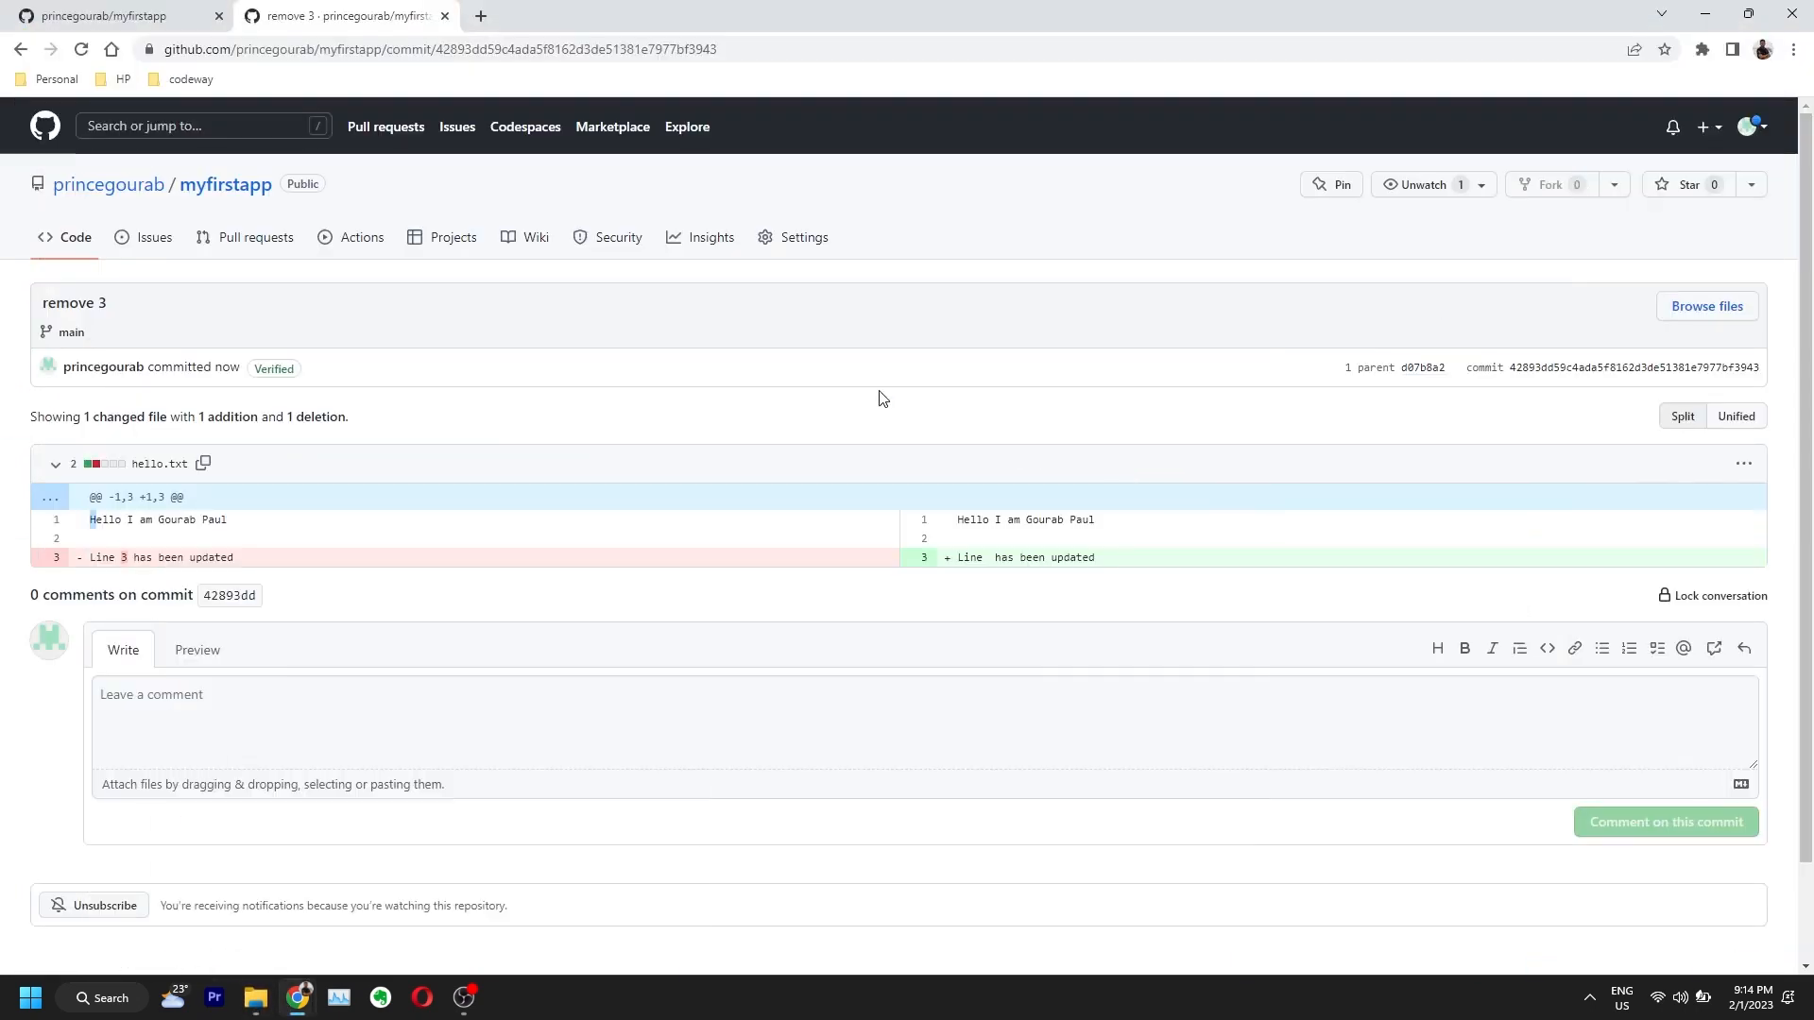
{"action": "left_click", "coordinate": [217, 187]}
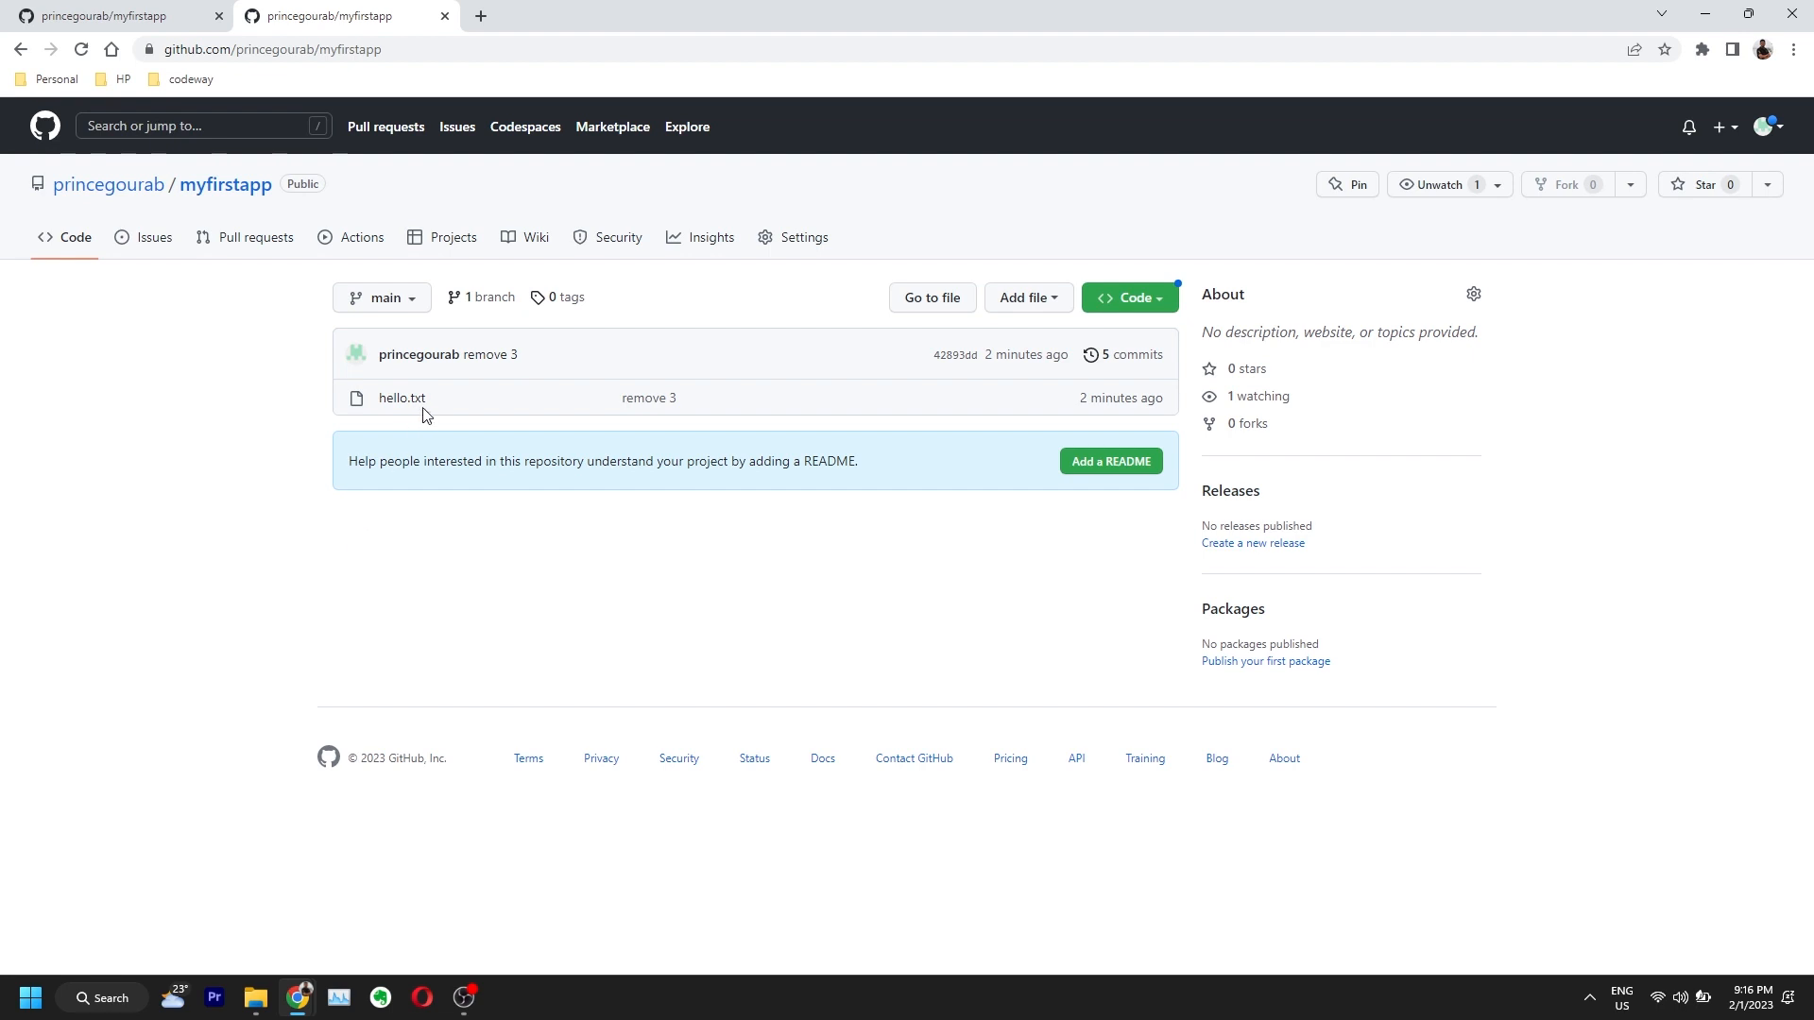
{"action": "left_click", "coordinate": [406, 403]}
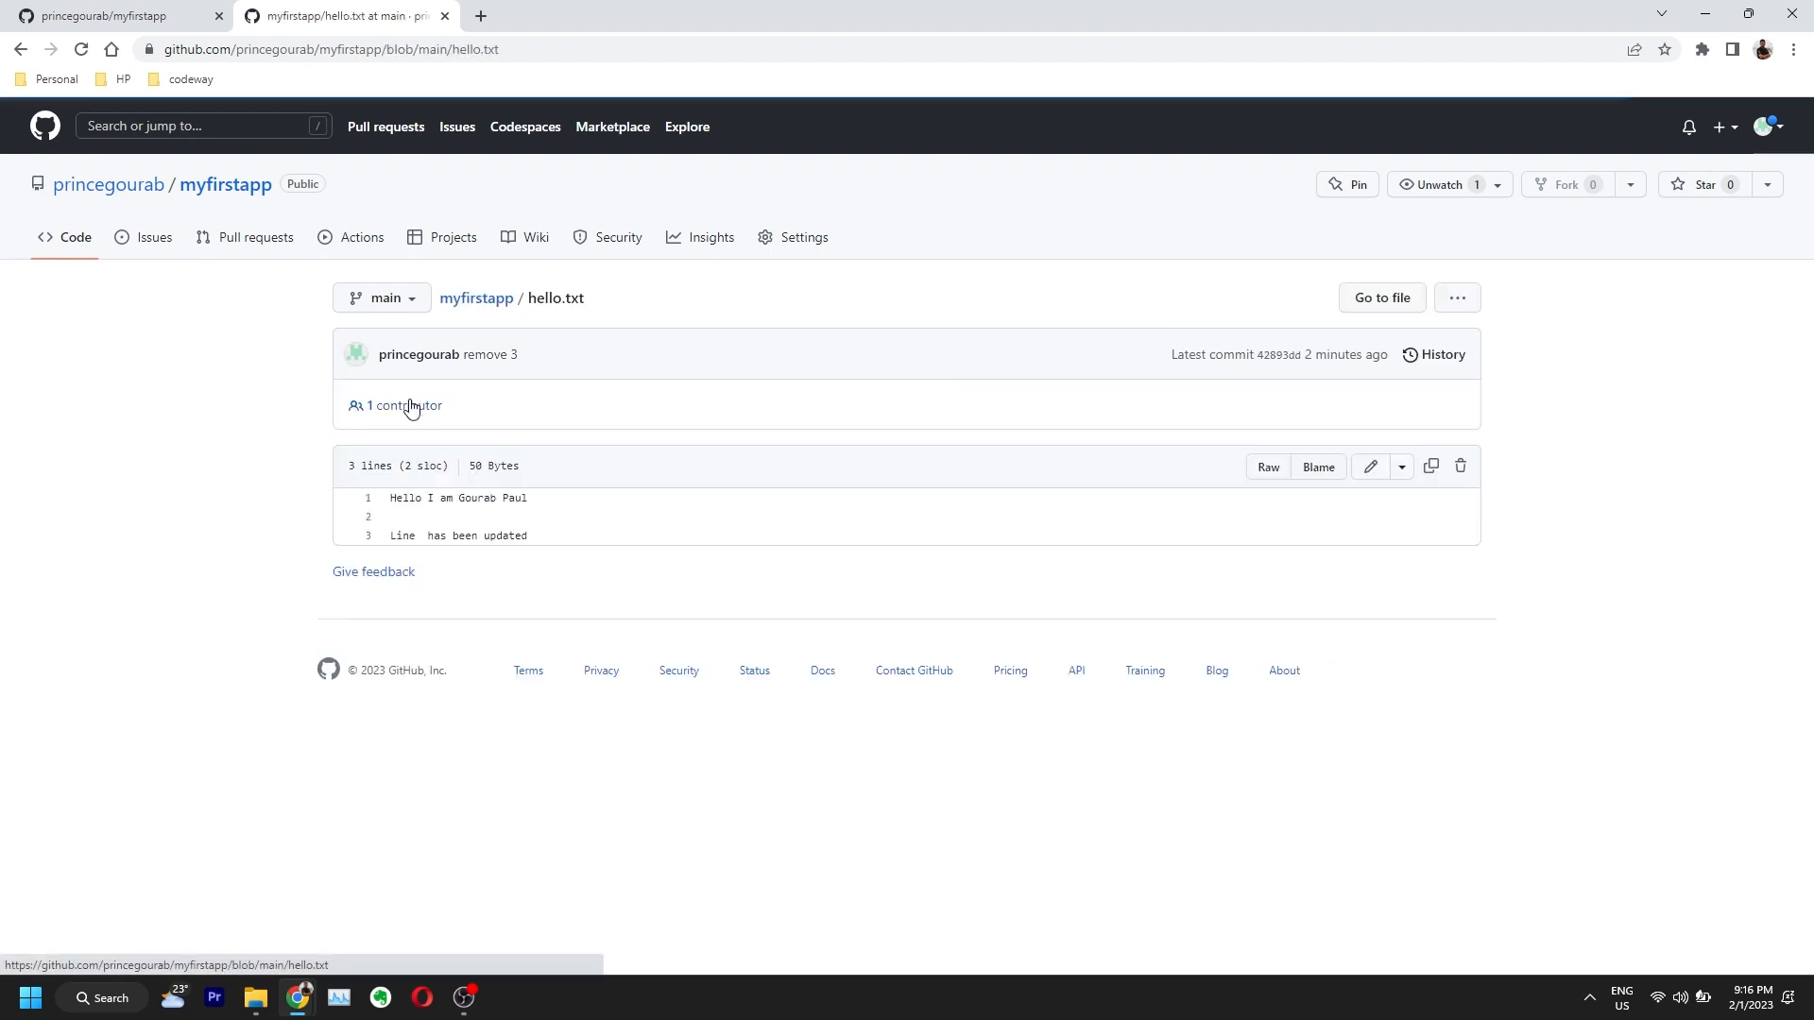
Step: View the local hello.txt in Notepad, close it, and return to the myfirstapp repo page
{"action": "left_click", "coordinate": [257, 997]}
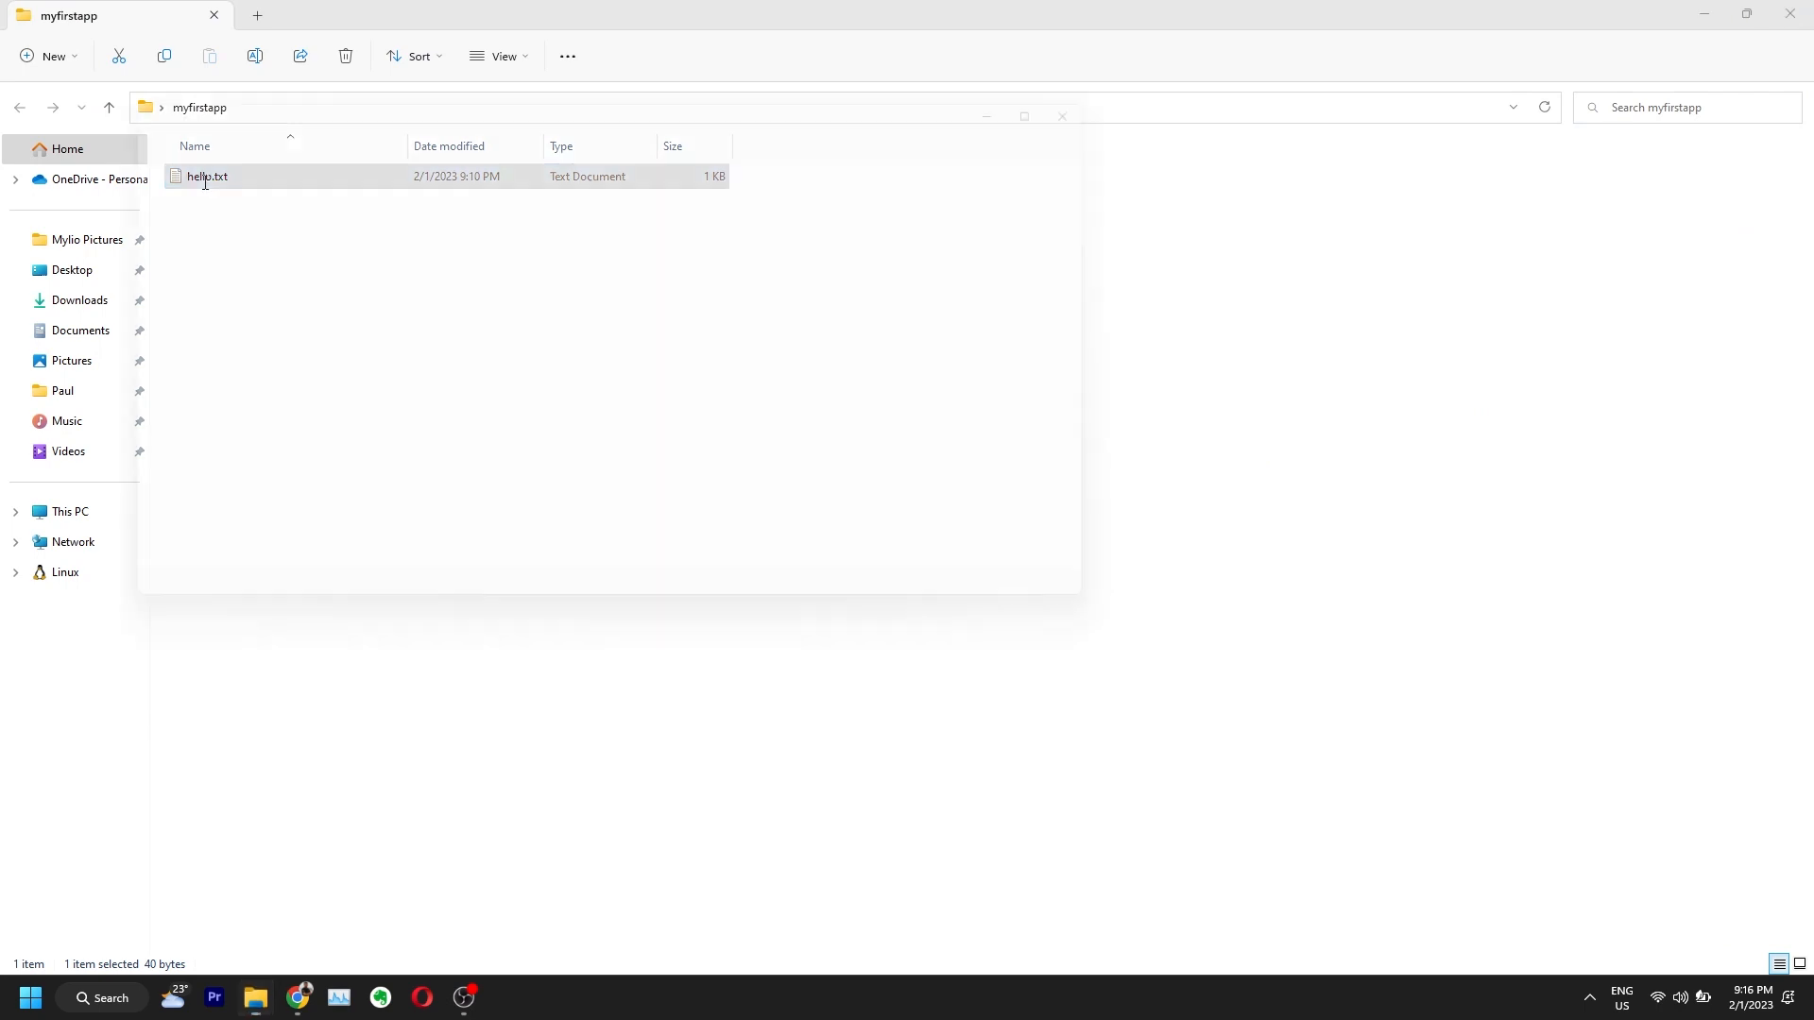
{"action": "double_click", "coordinate": [204, 181]}
{"action": "left_click", "coordinate": [1133, 85]}
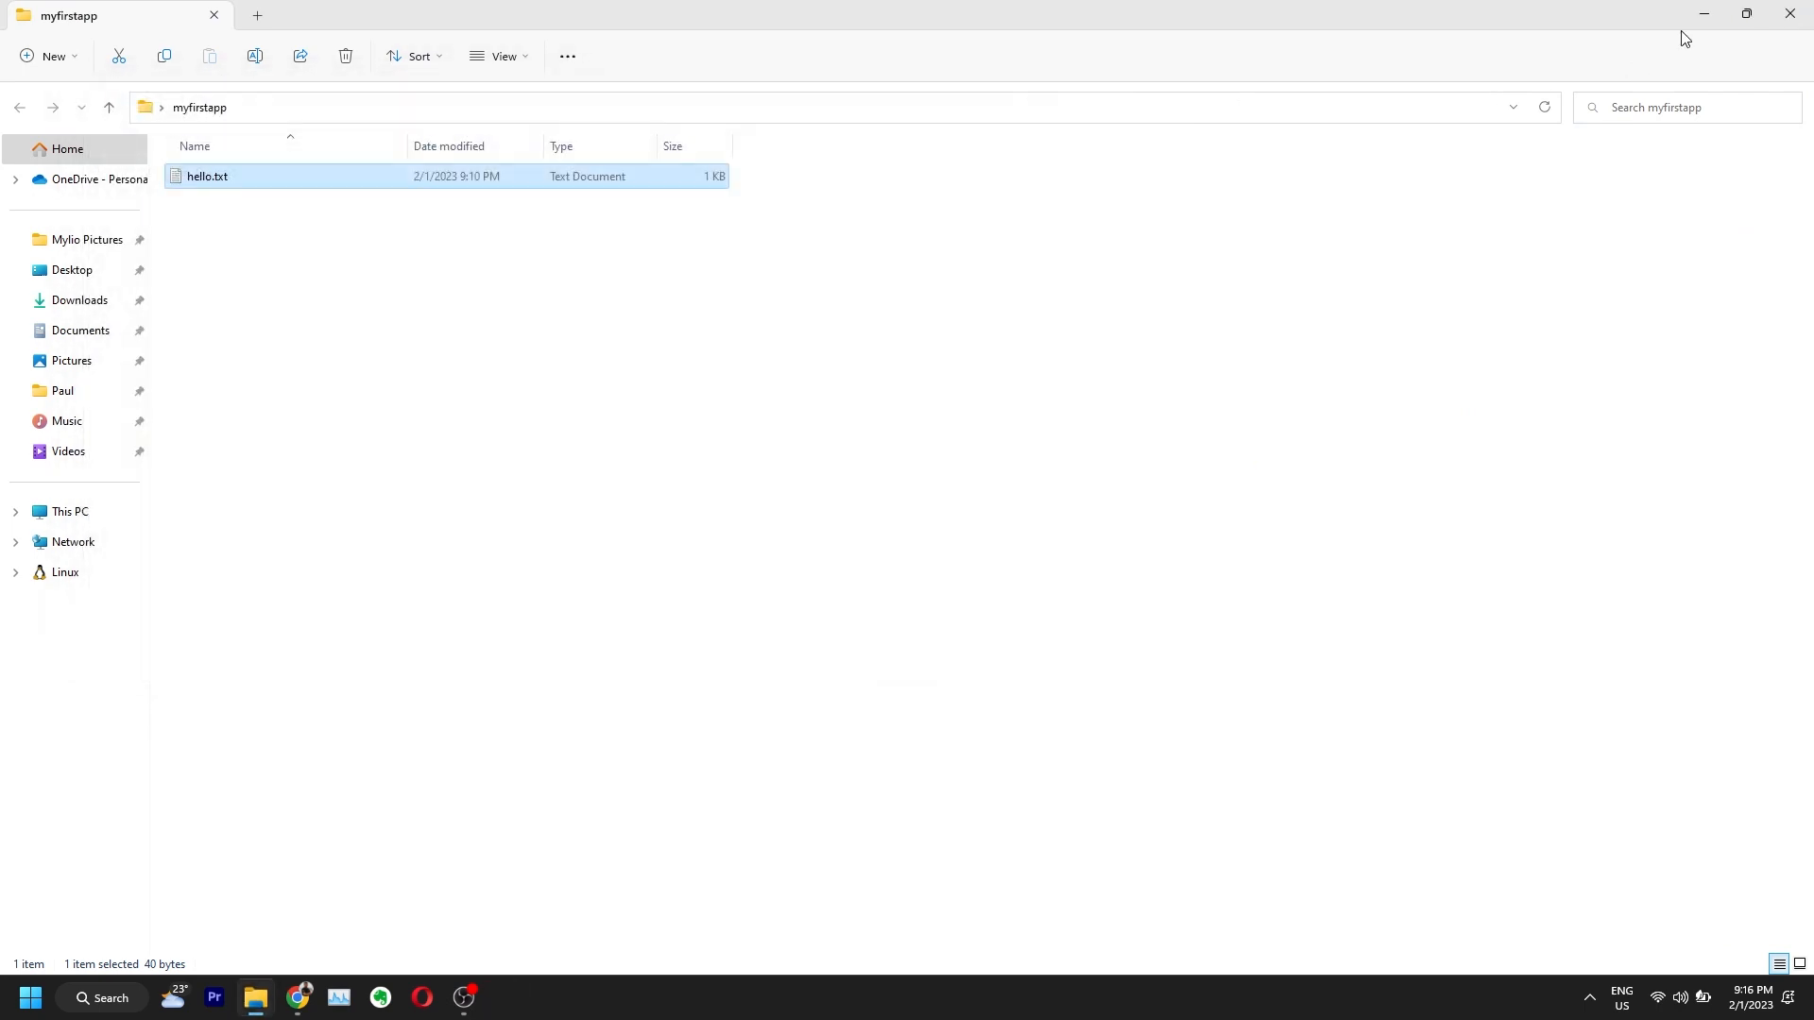
{"action": "left_click", "coordinate": [1704, 14]}
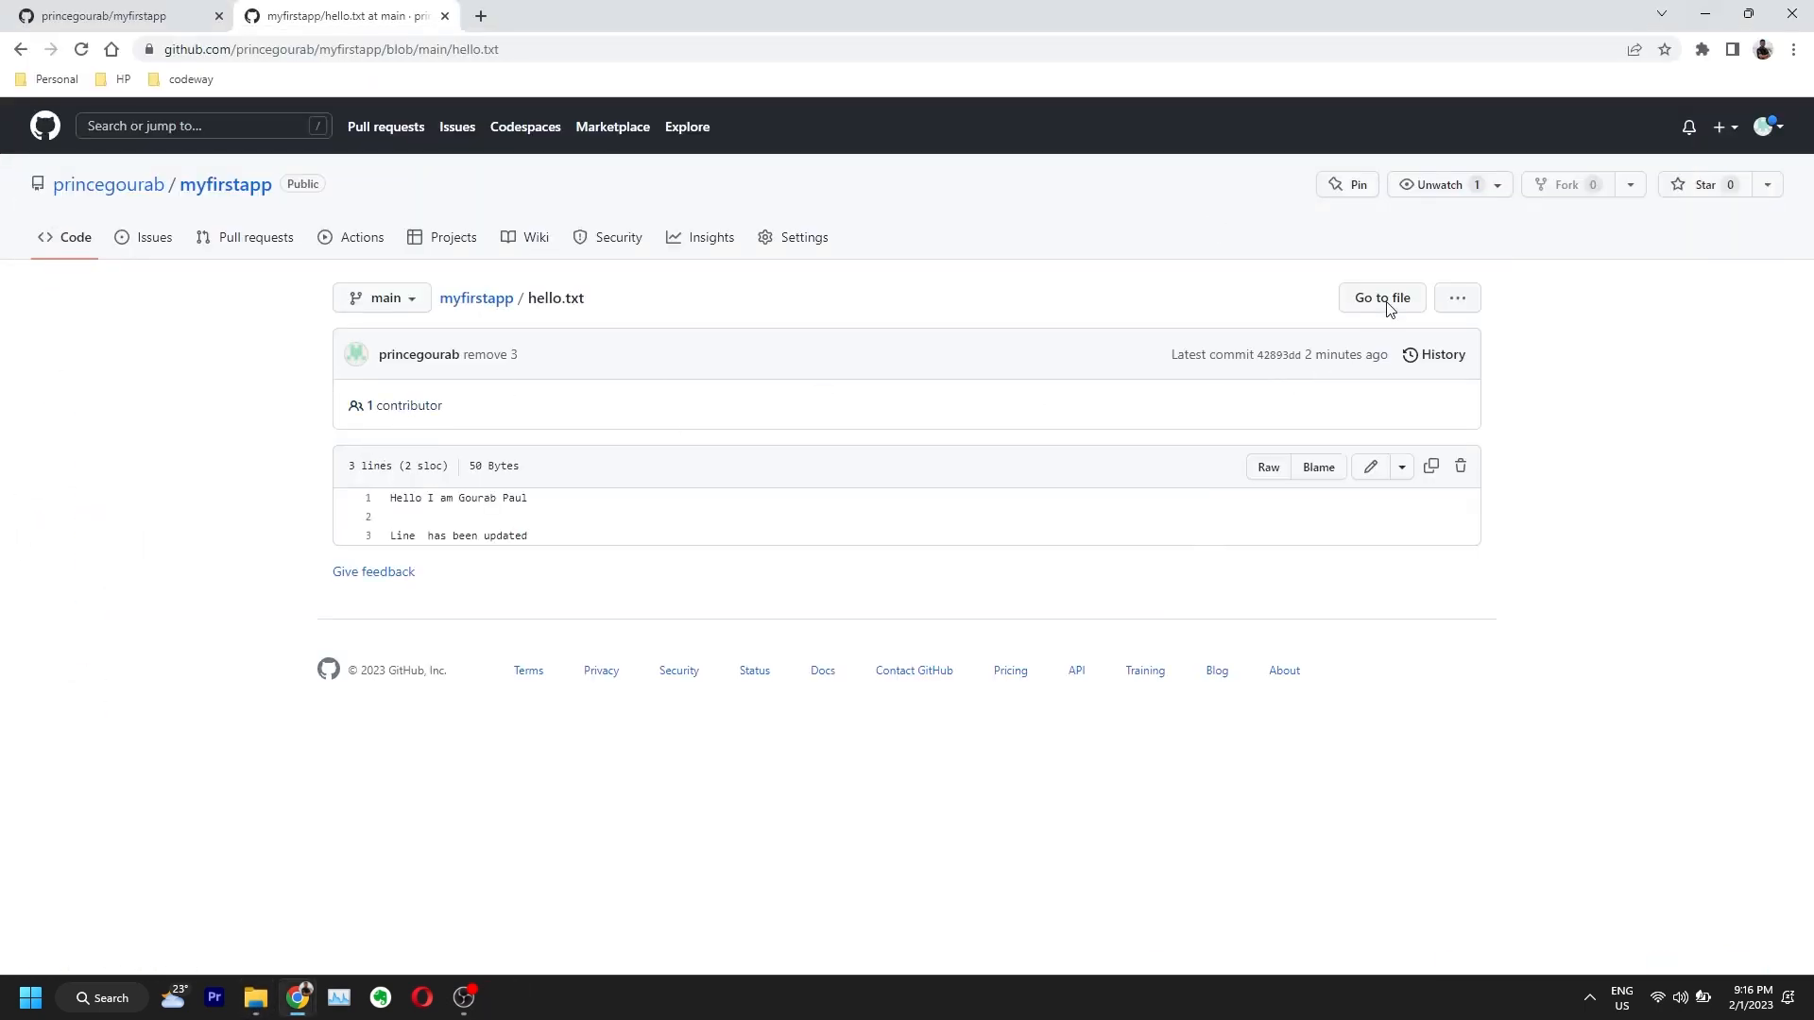
{"action": "left_click", "coordinate": [1458, 301]}
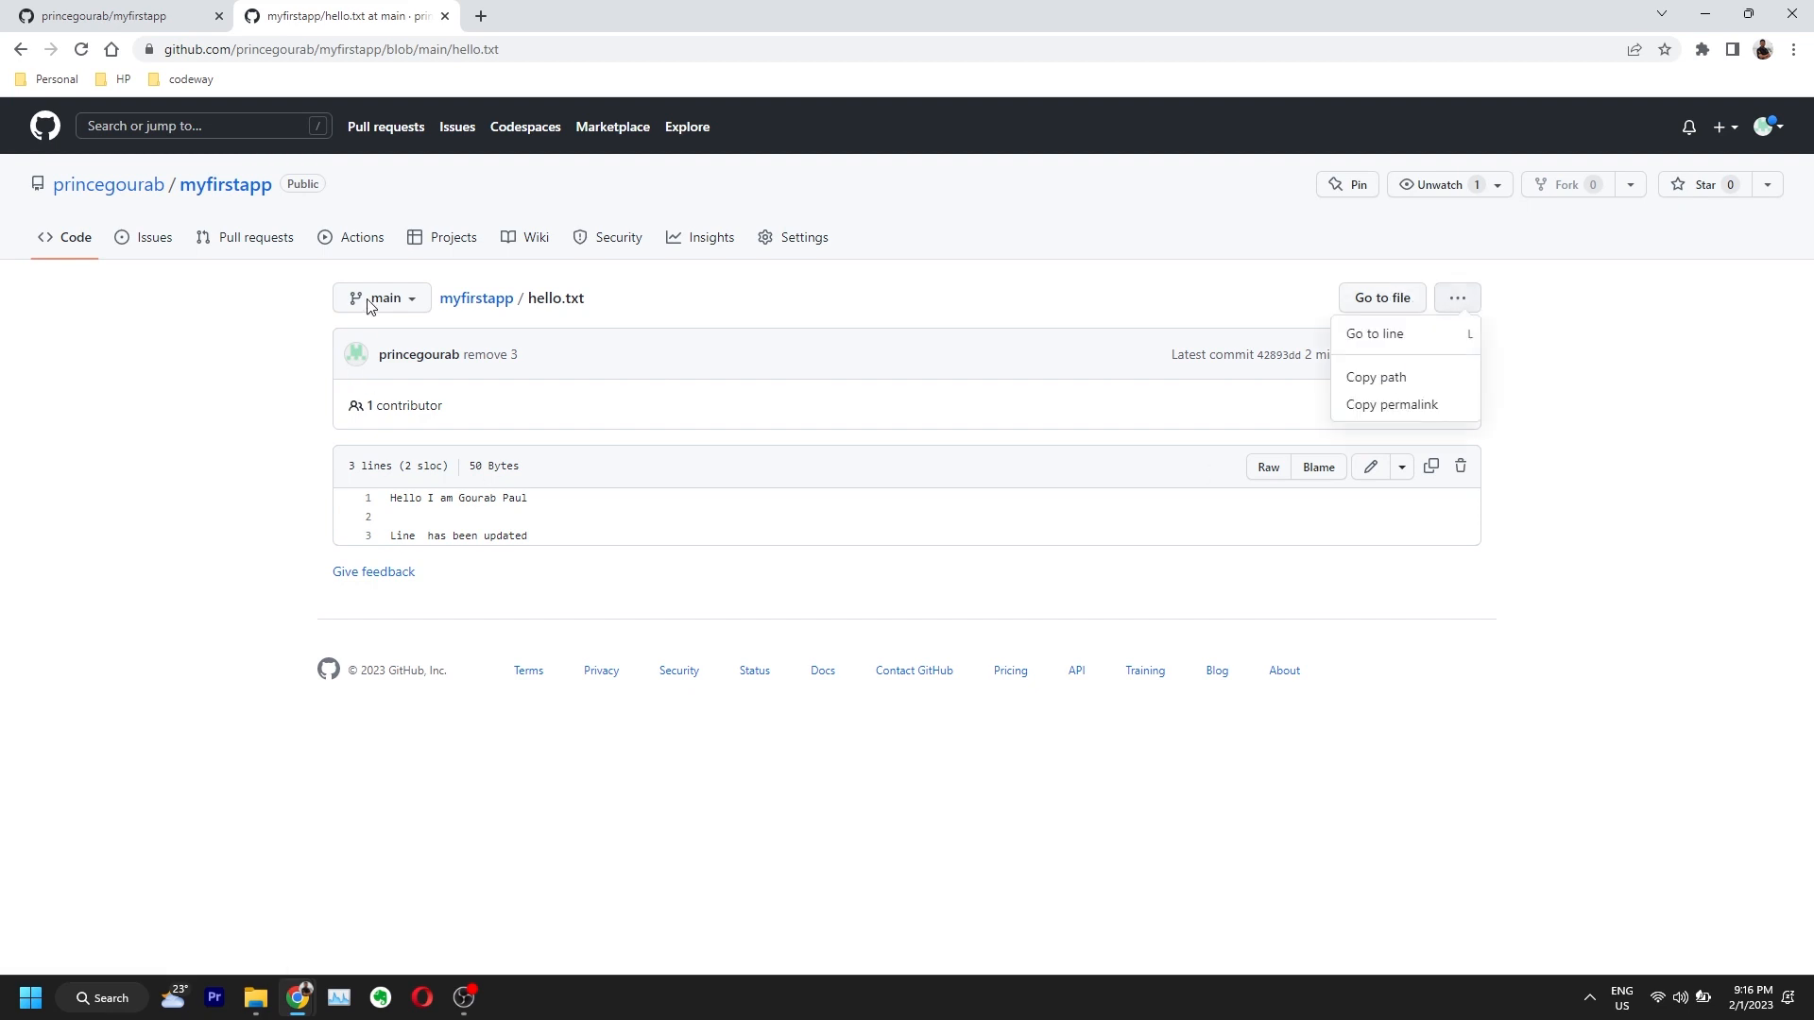
{"action": "left_click", "coordinate": [466, 300]}
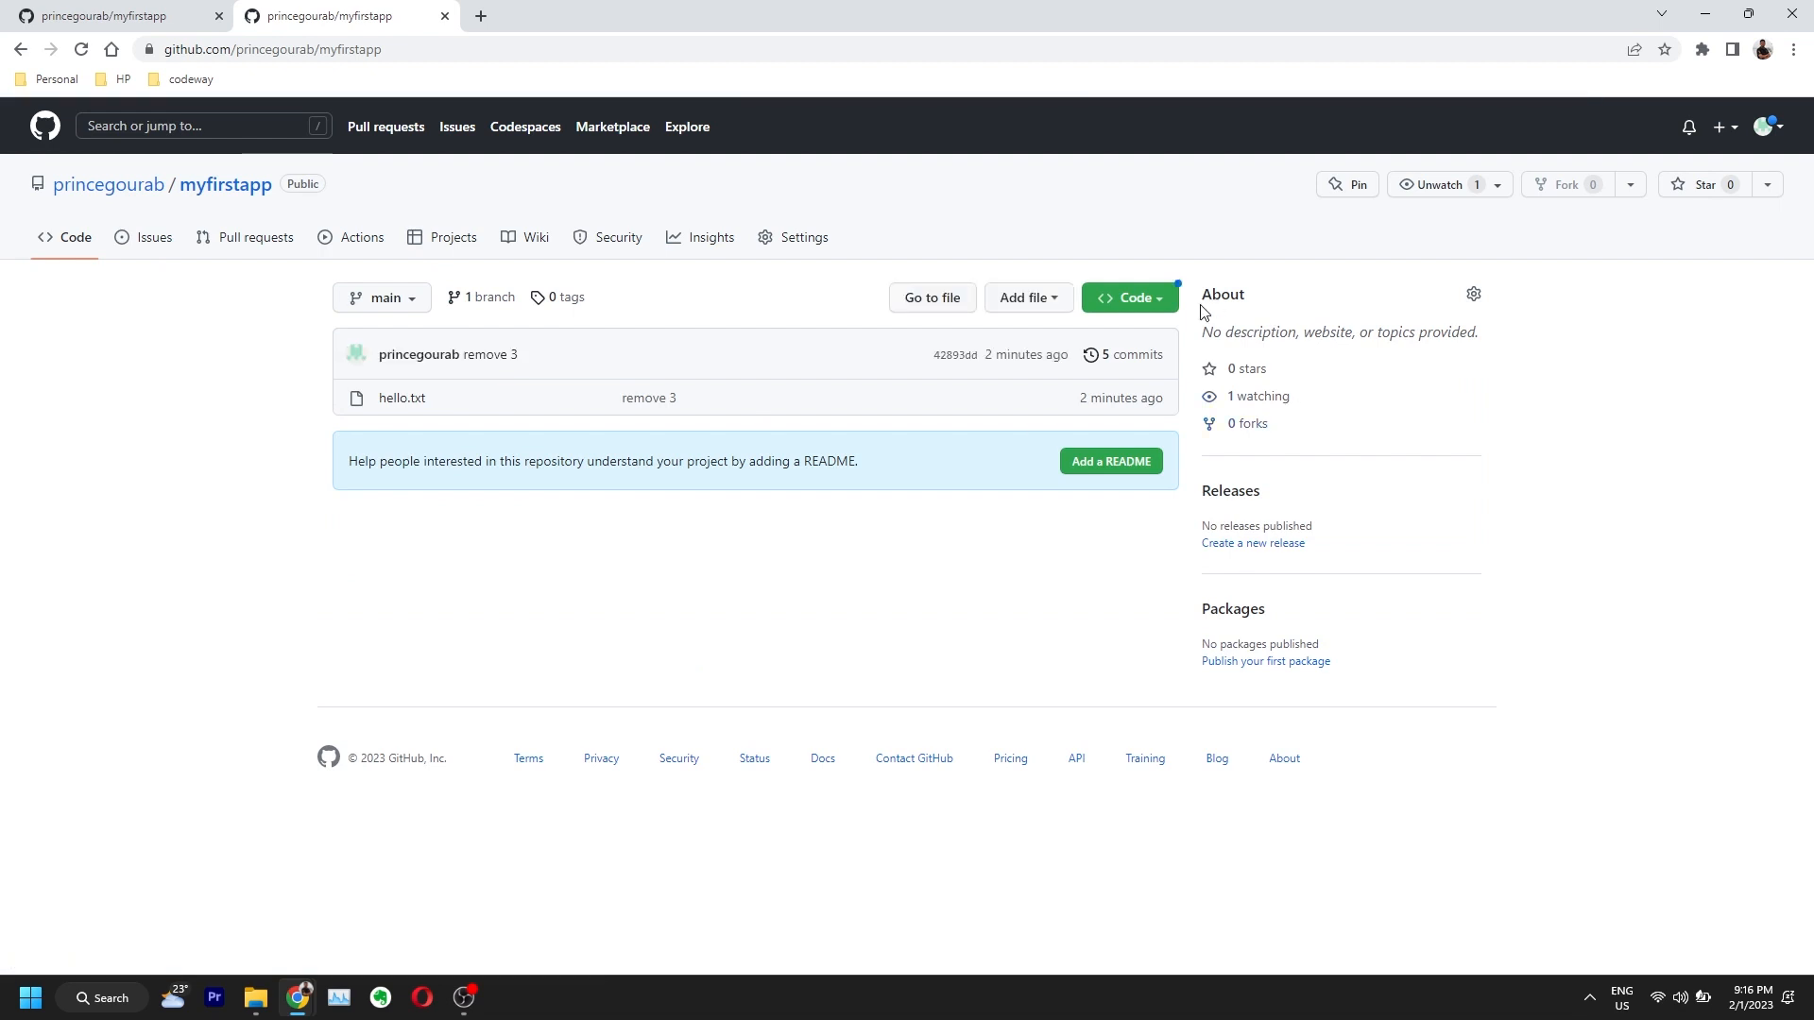
Step: Download the repository as myfirstapp-main.zip into the Desktop's myfirstapp folder
{"action": "left_click", "coordinate": [1159, 301]}
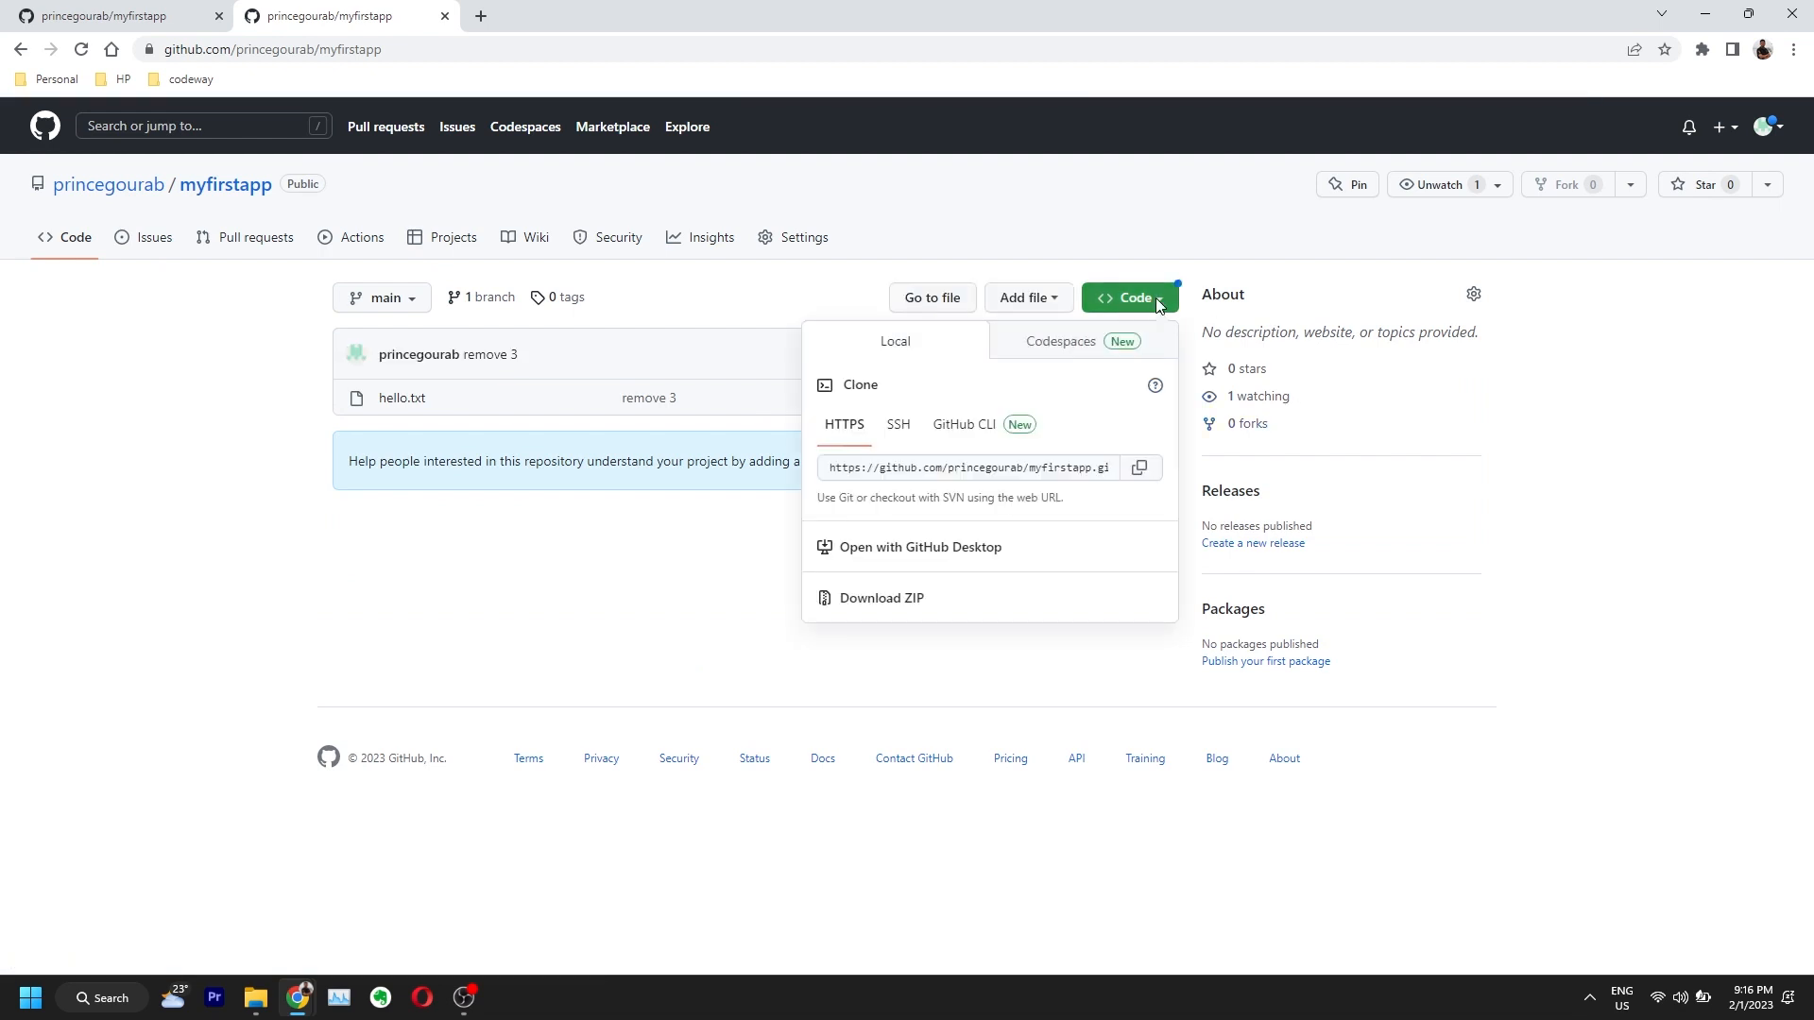
{"action": "left_click", "coordinate": [878, 606]}
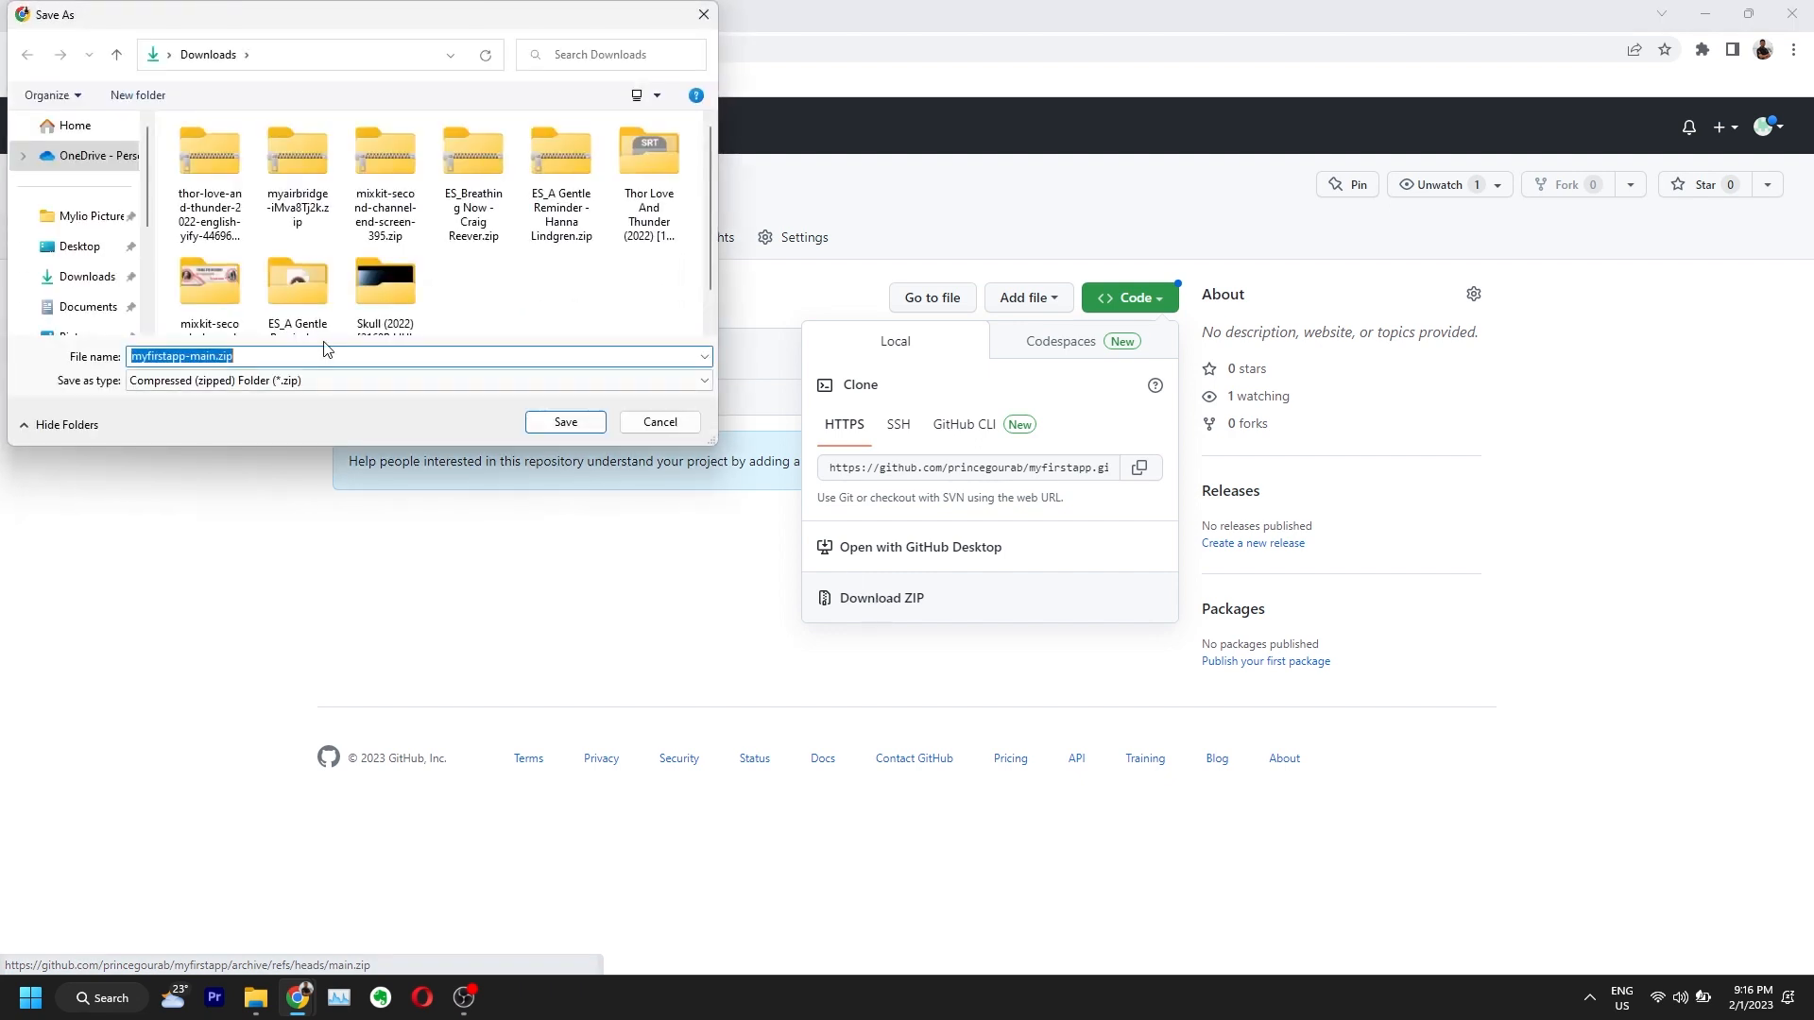
{"action": "left_click", "coordinate": [76, 249]}
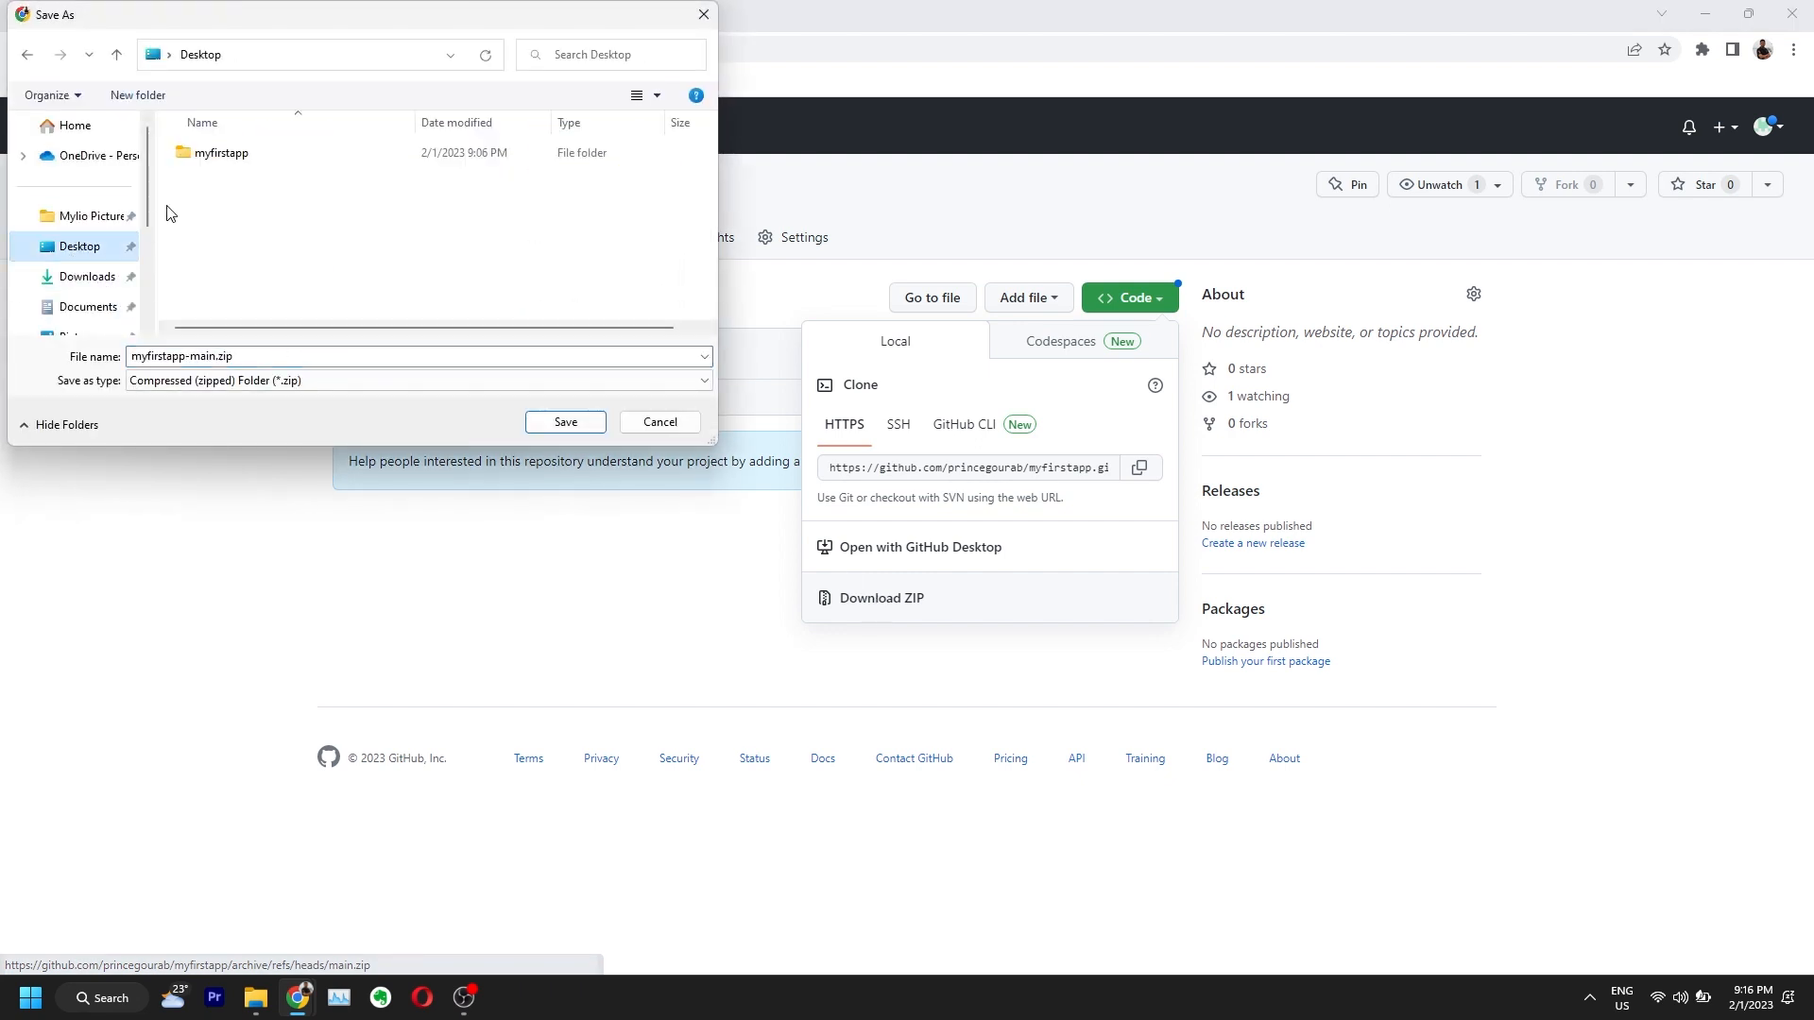
{"action": "double_click", "coordinate": [223, 157]}
{"action": "double_click", "coordinate": [219, 356]}
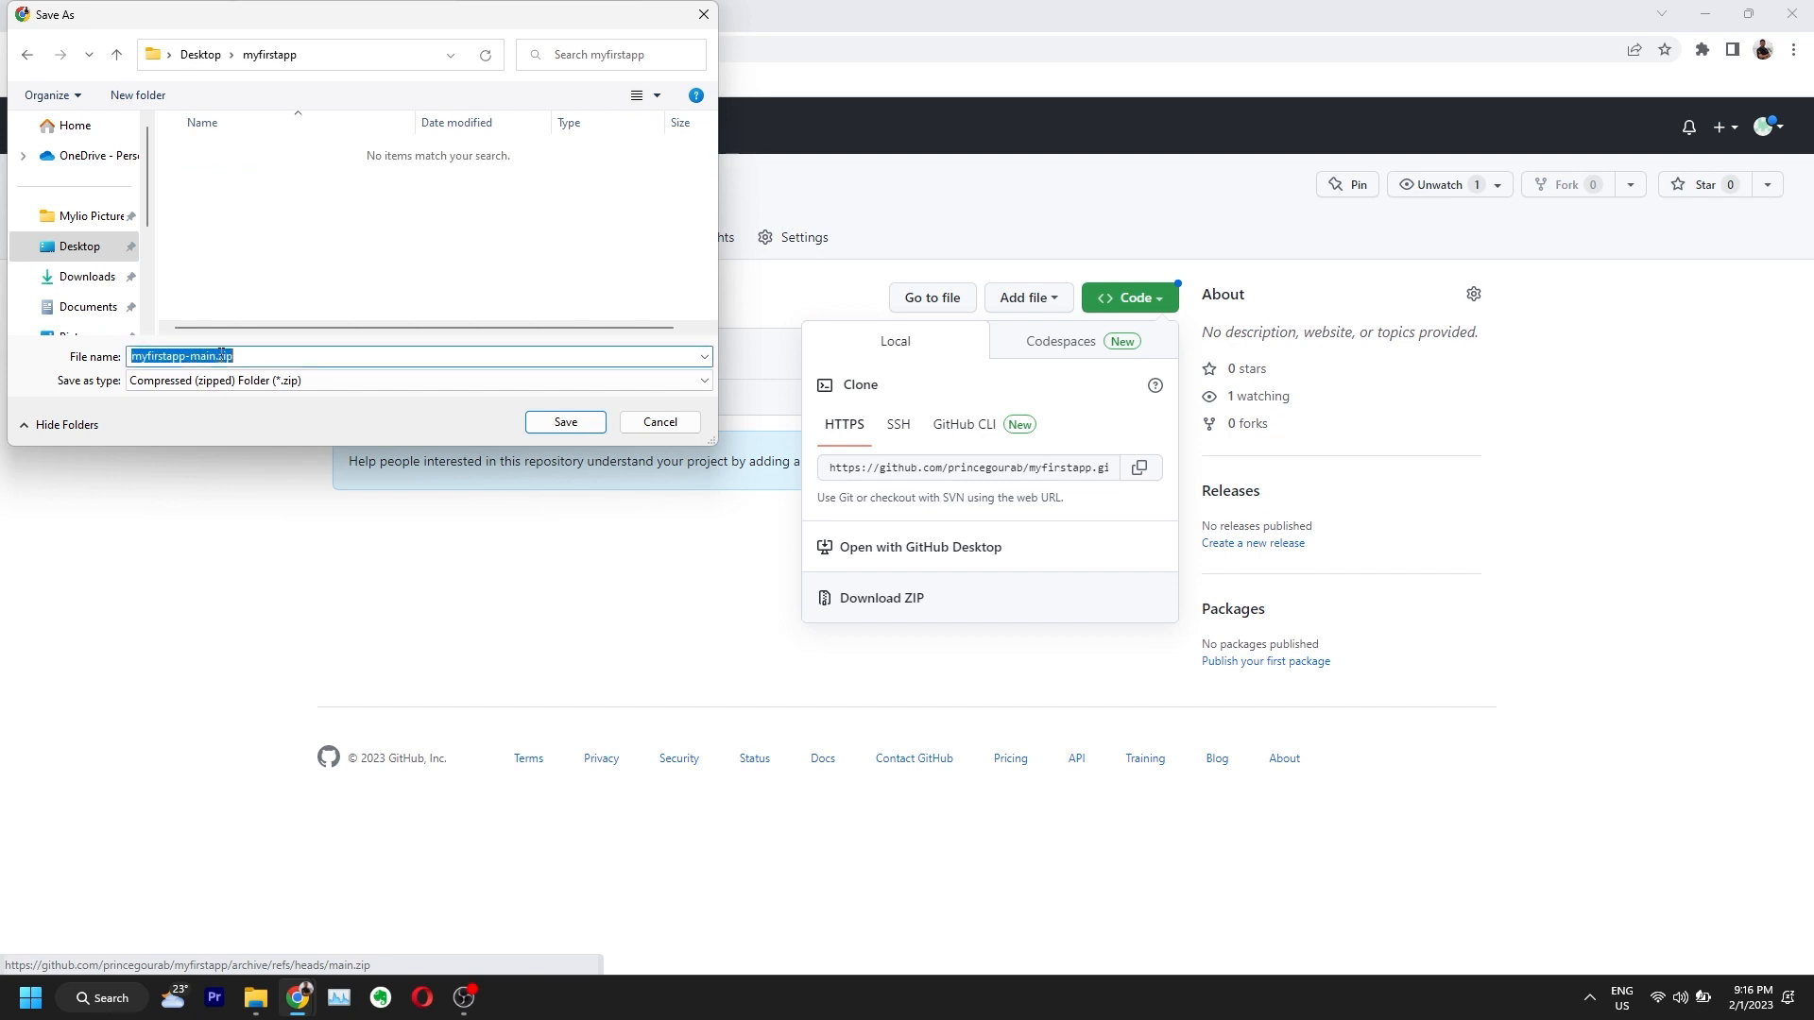
{"action": "left_click_drag", "start_coordinate": [333, 25], "coordinate": [751, 251]}
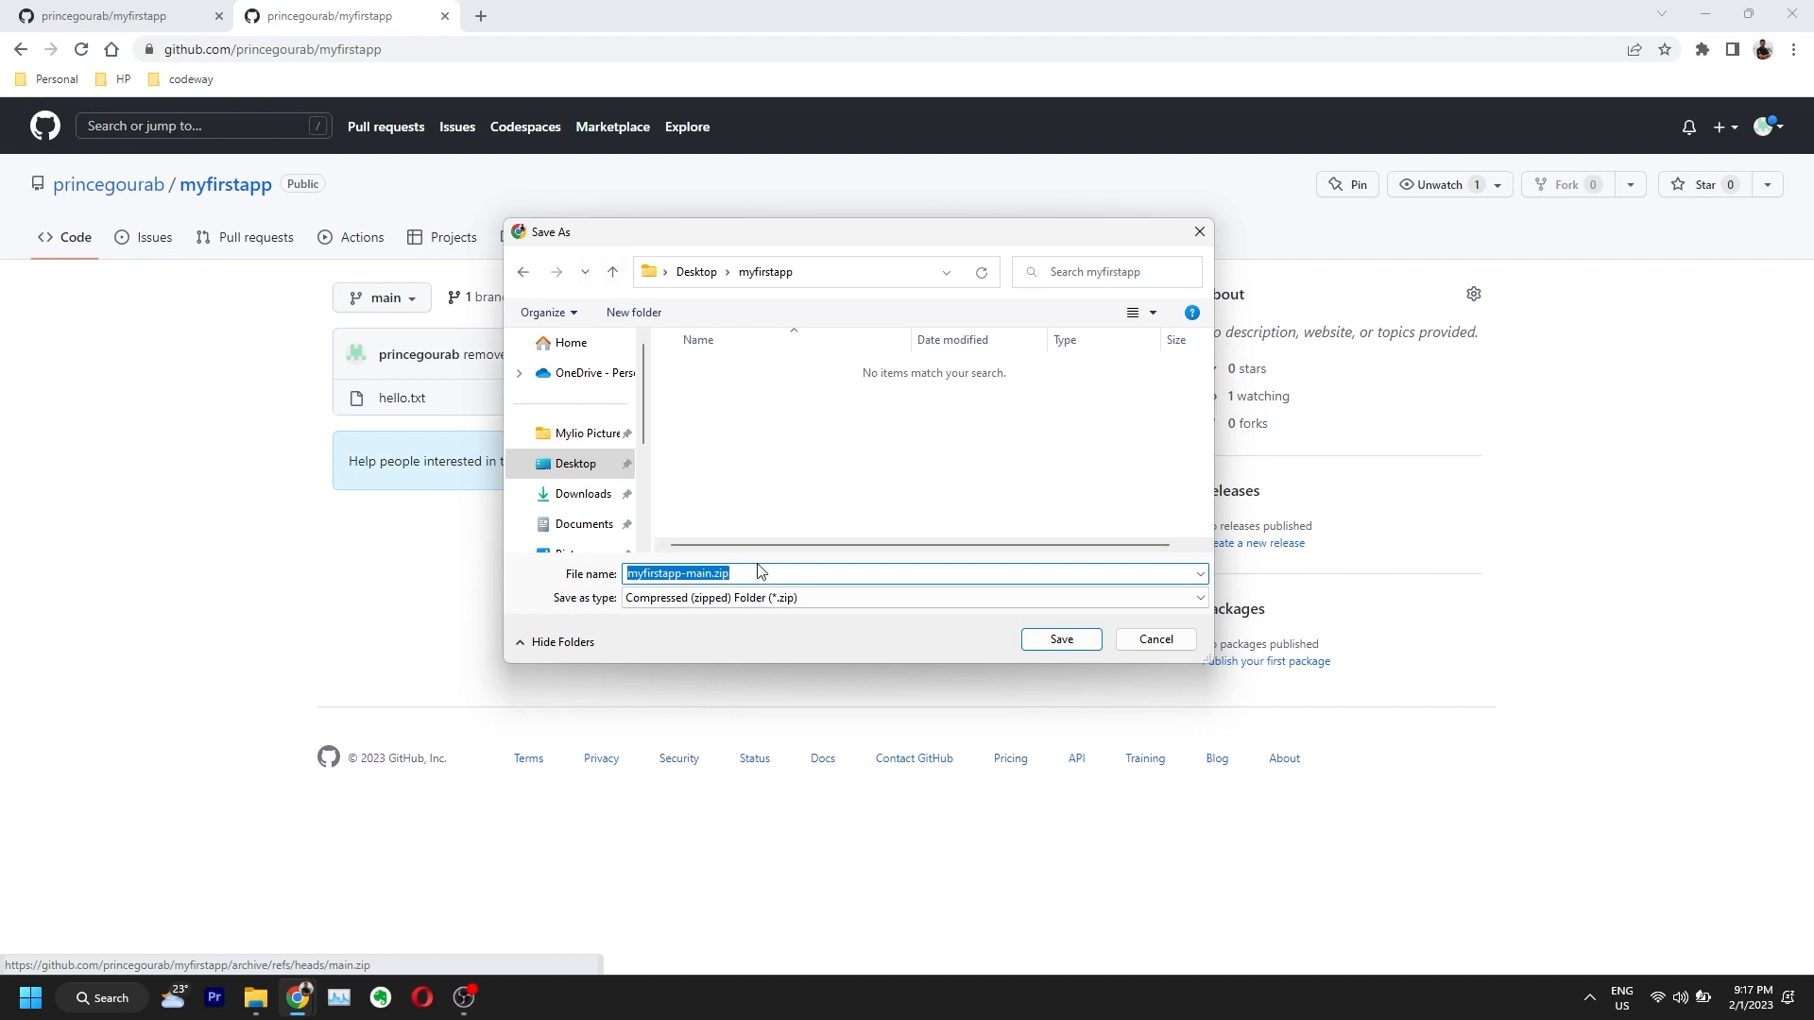
{"action": "left_click", "coordinate": [1061, 640]}
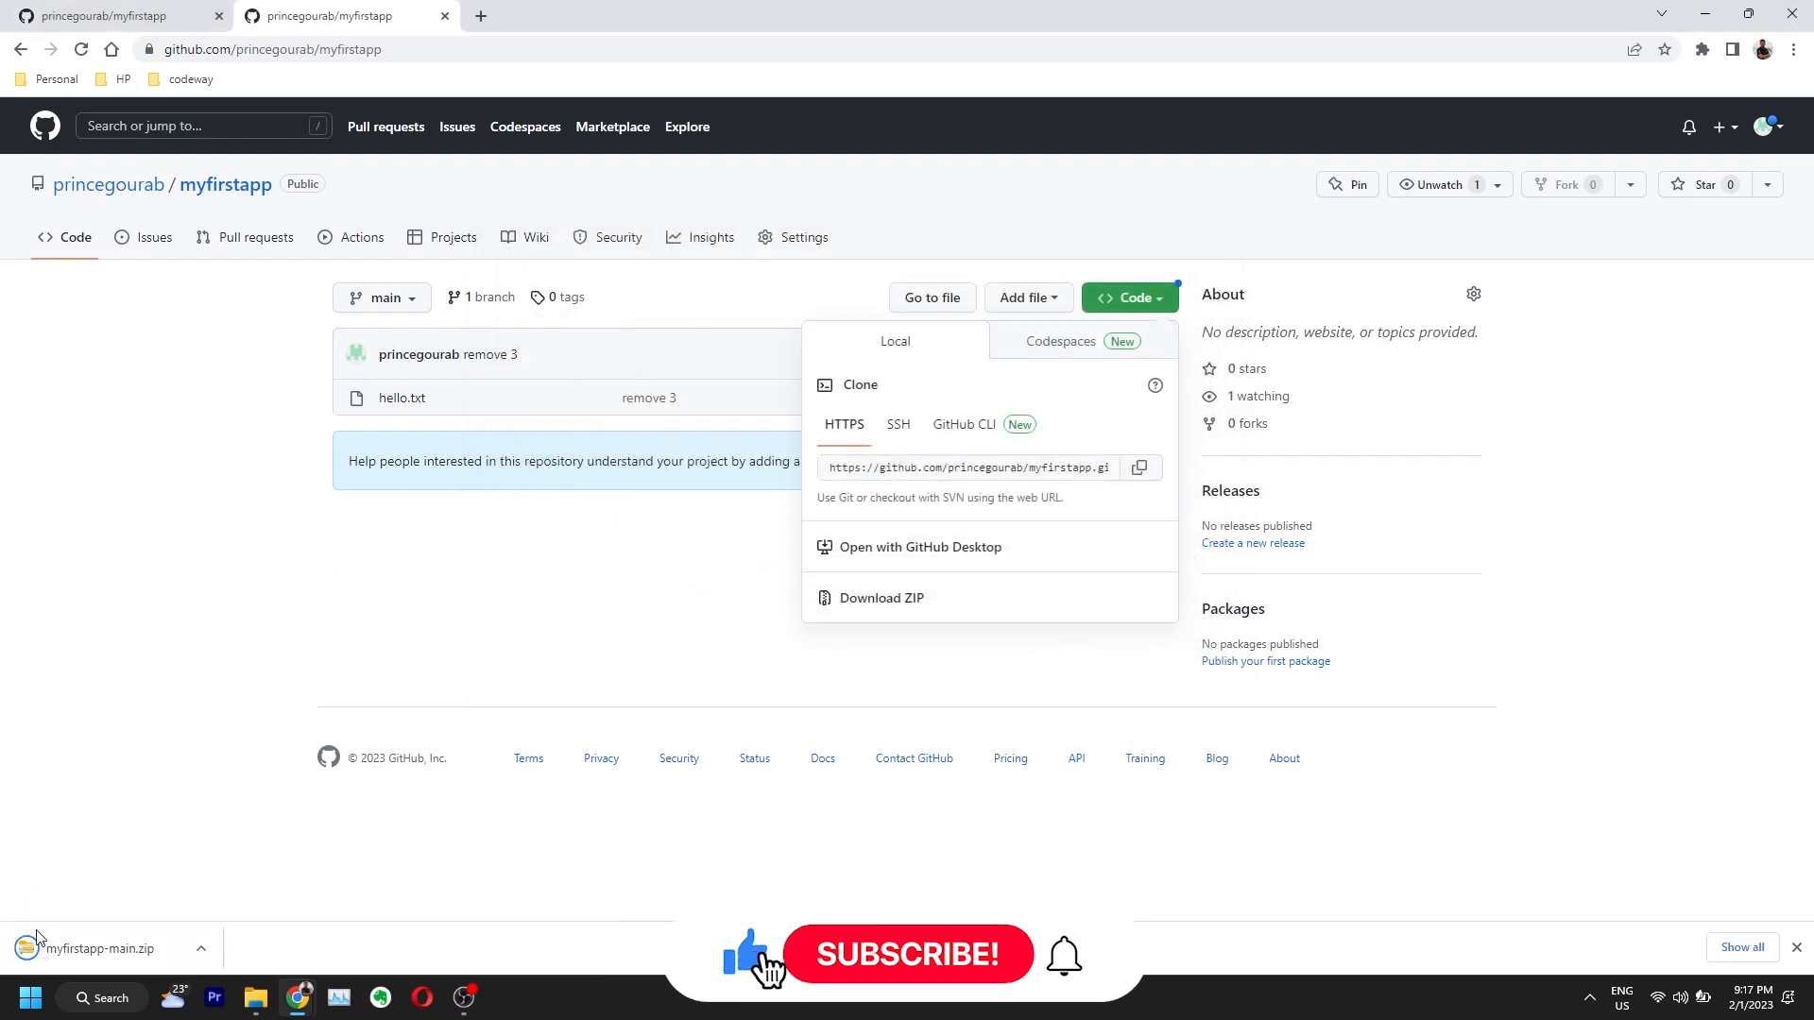
Step: Open hello.txt from the myfirstapp-main folder inside the downloaded ZIP
{"action": "left_click", "coordinate": [263, 1004]}
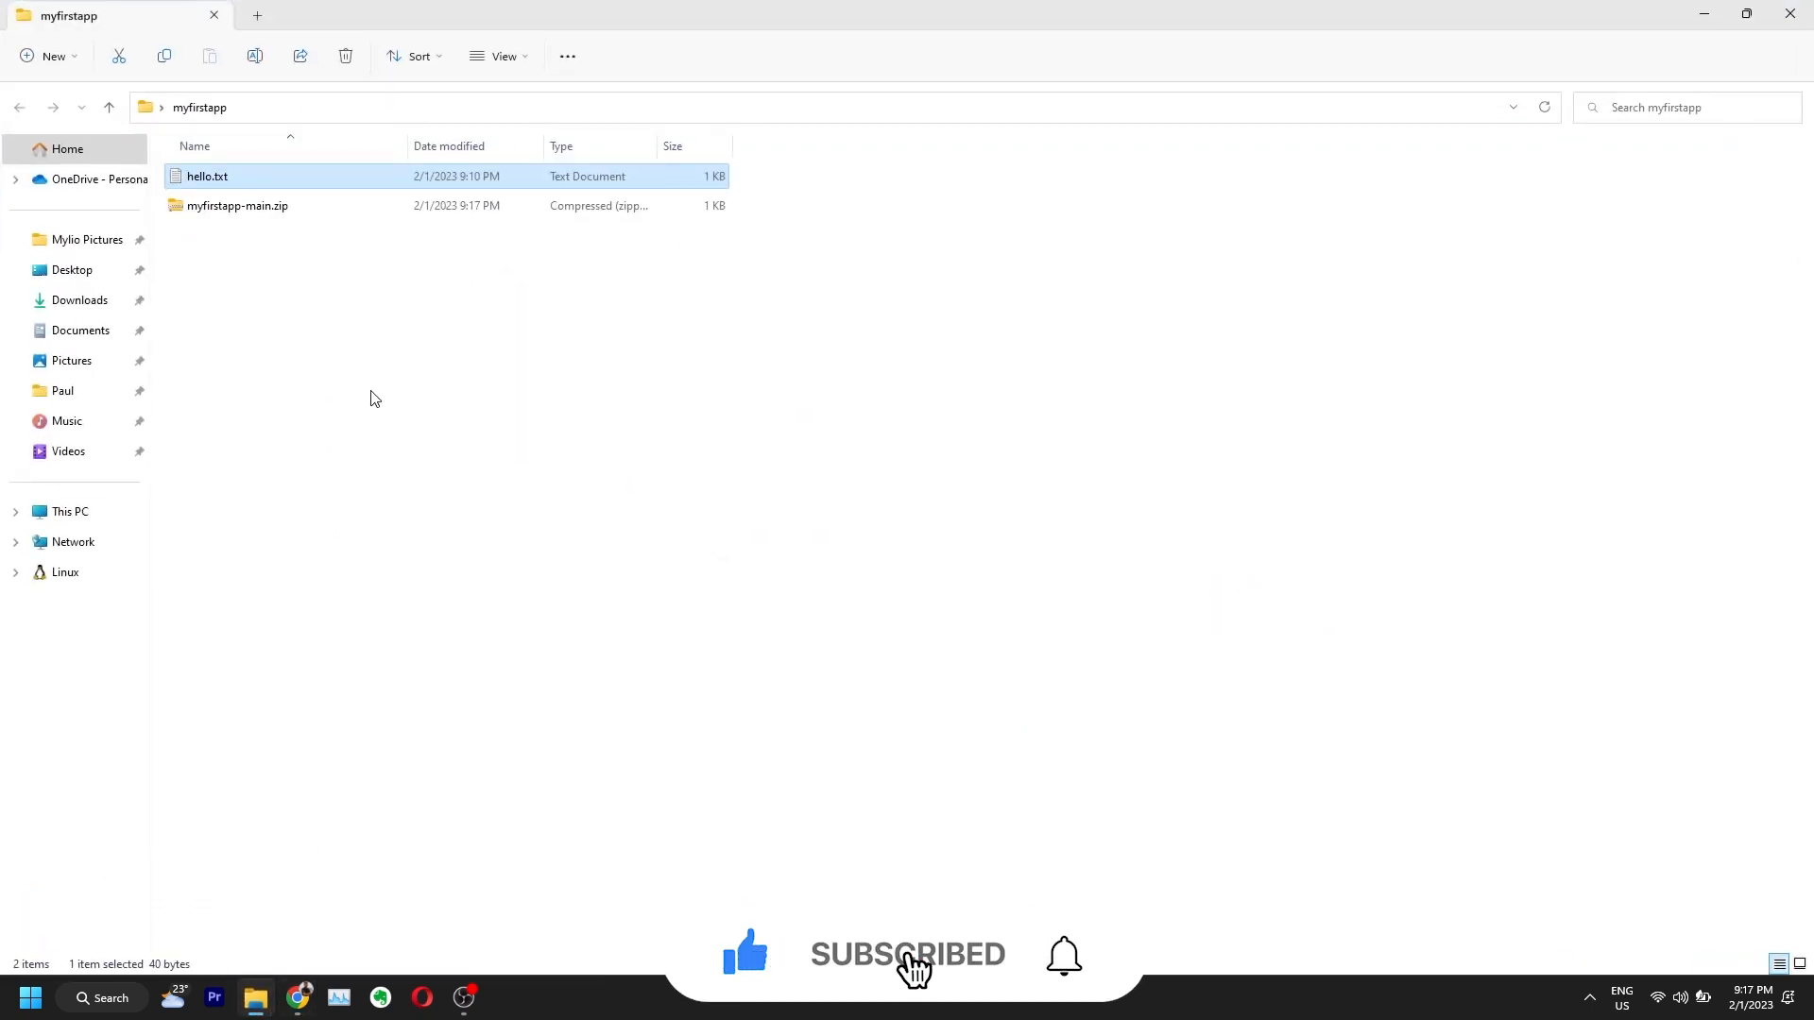
{"action": "double_click", "coordinate": [237, 208]}
{"action": "left_click", "coordinate": [233, 184]}
{"action": "double_click", "coordinate": [233, 185]}
{"action": "double_click", "coordinate": [227, 182]}
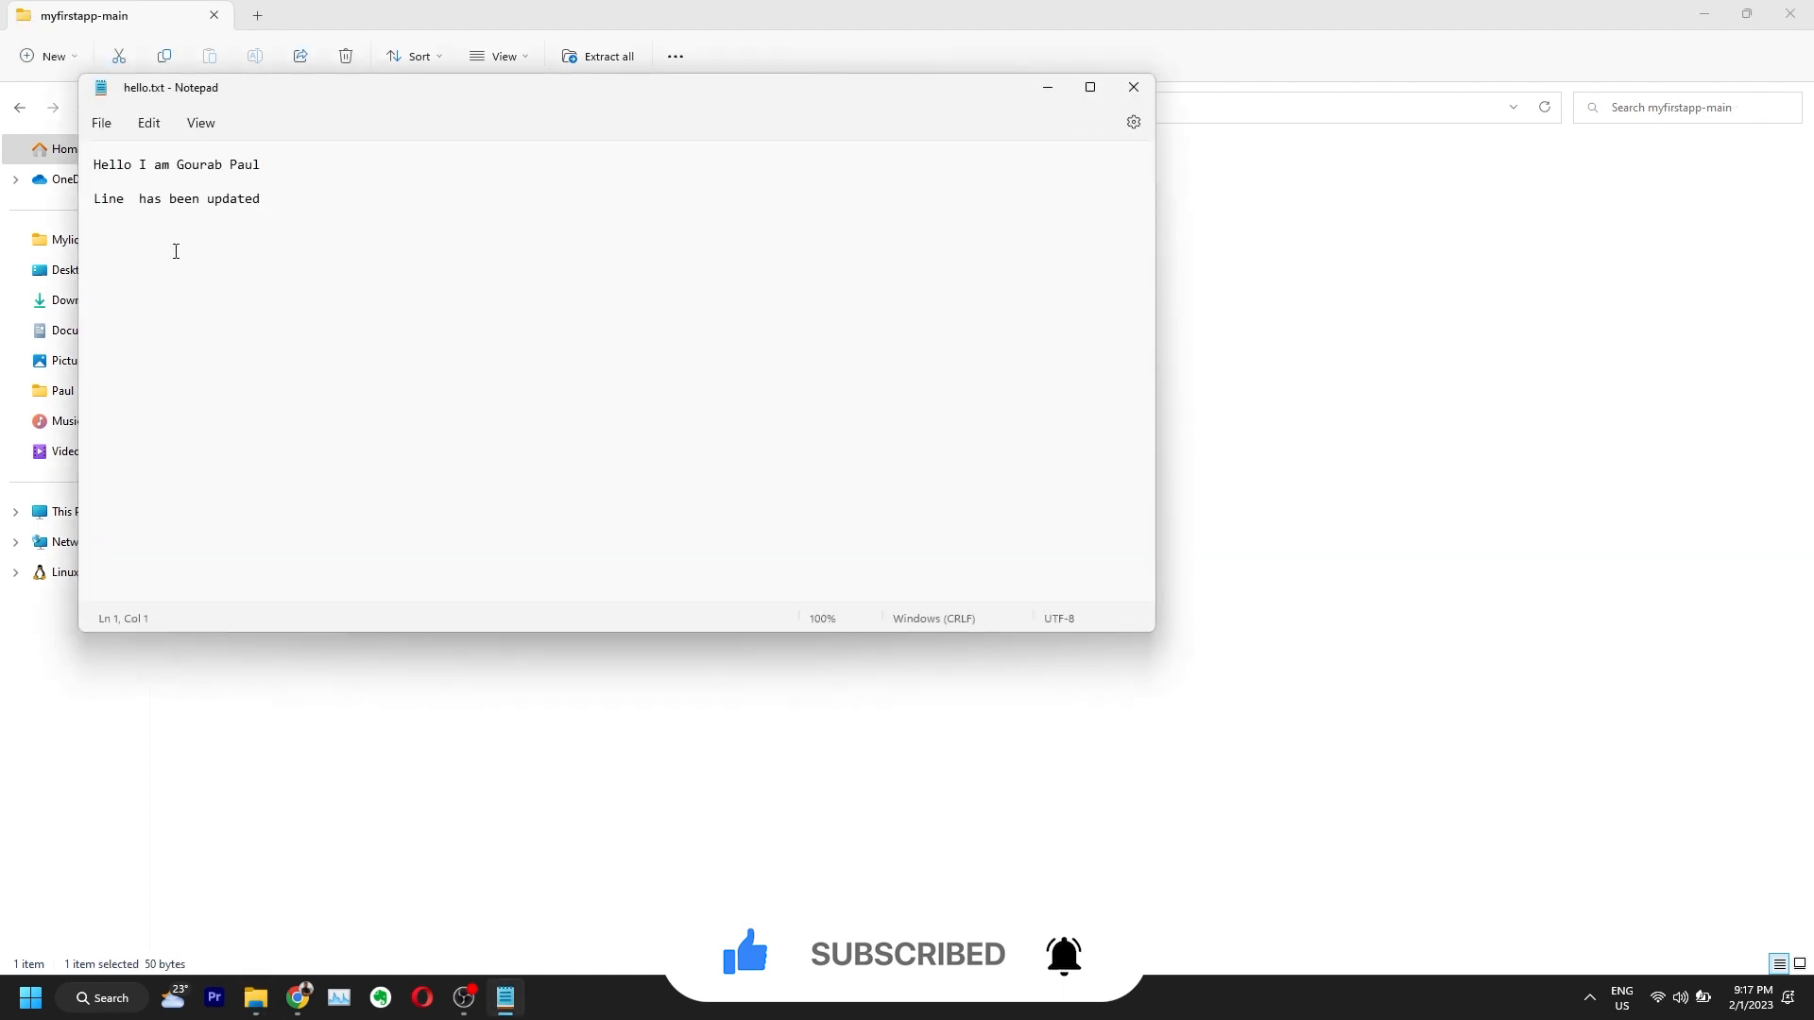
Step: Compare it with hello.txt on GitHub, then close Notepad and return to the myfirstapp folder
{"action": "left_click", "coordinate": [257, 997]}
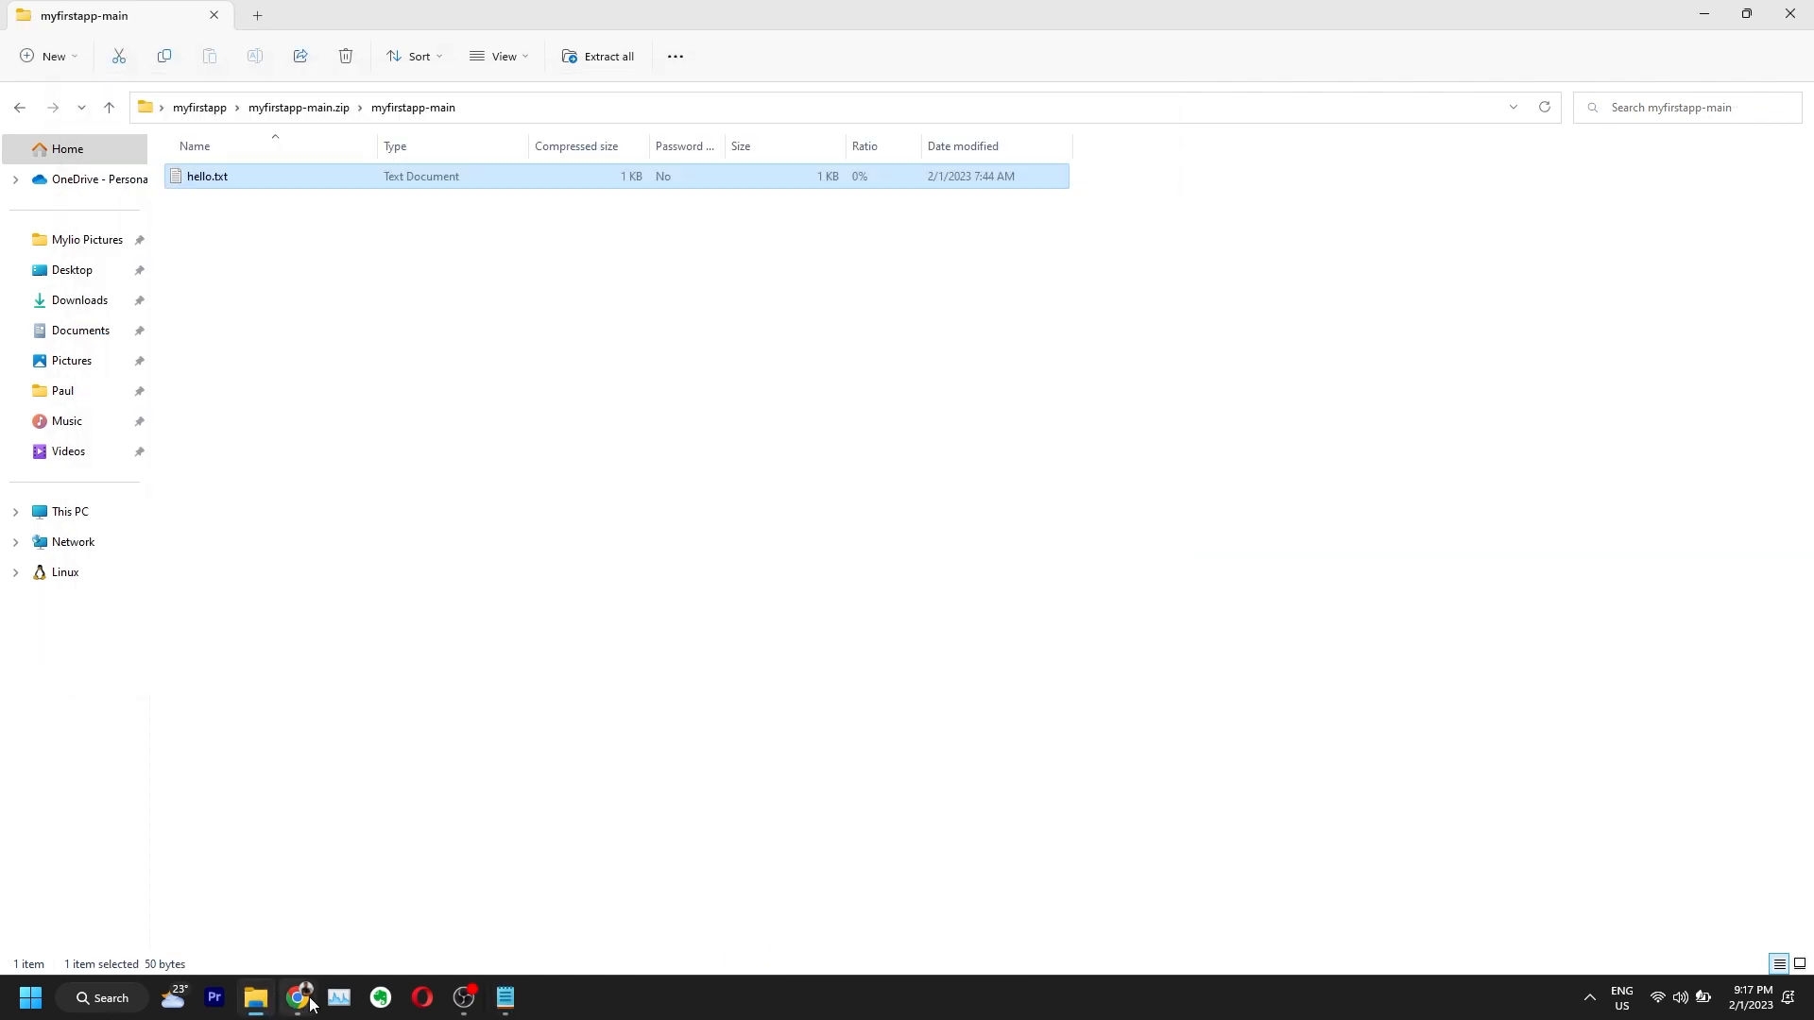
{"action": "left_click", "coordinate": [300, 998]}
{"action": "left_click", "coordinate": [400, 931]}
{"action": "left_click", "coordinate": [402, 399]}
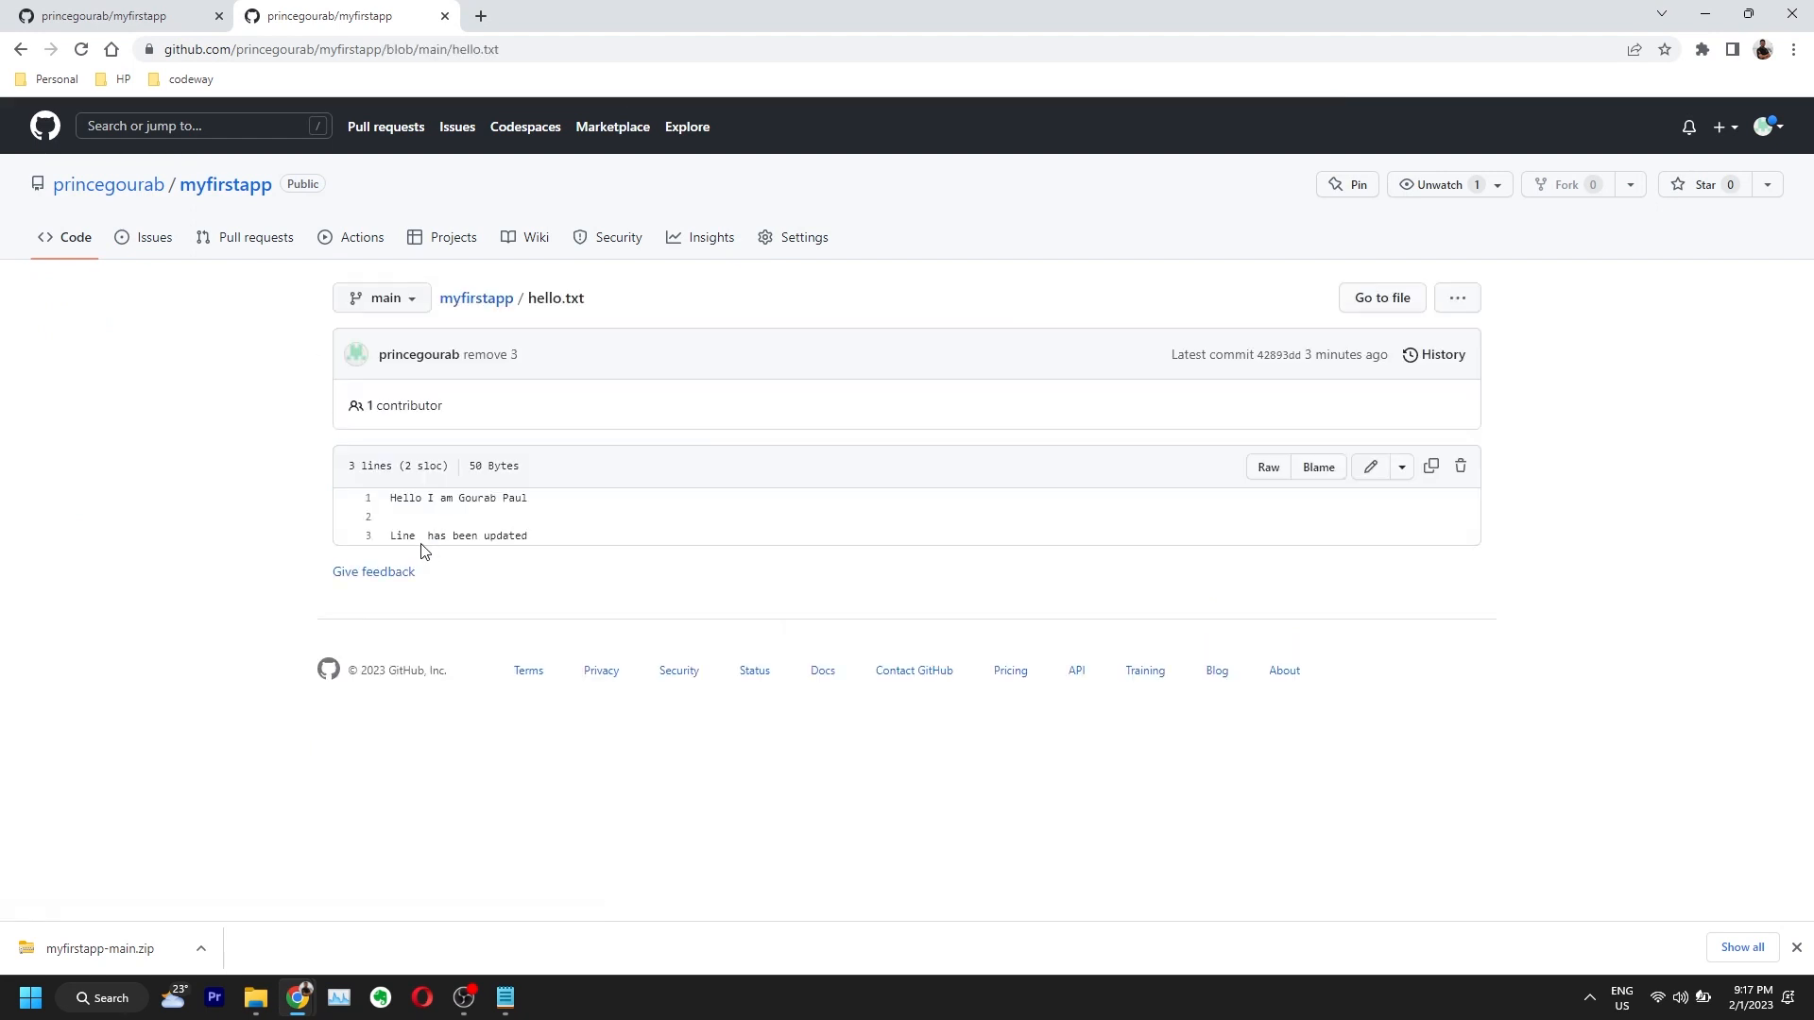
{"action": "key", "text": "alt+Tab"}
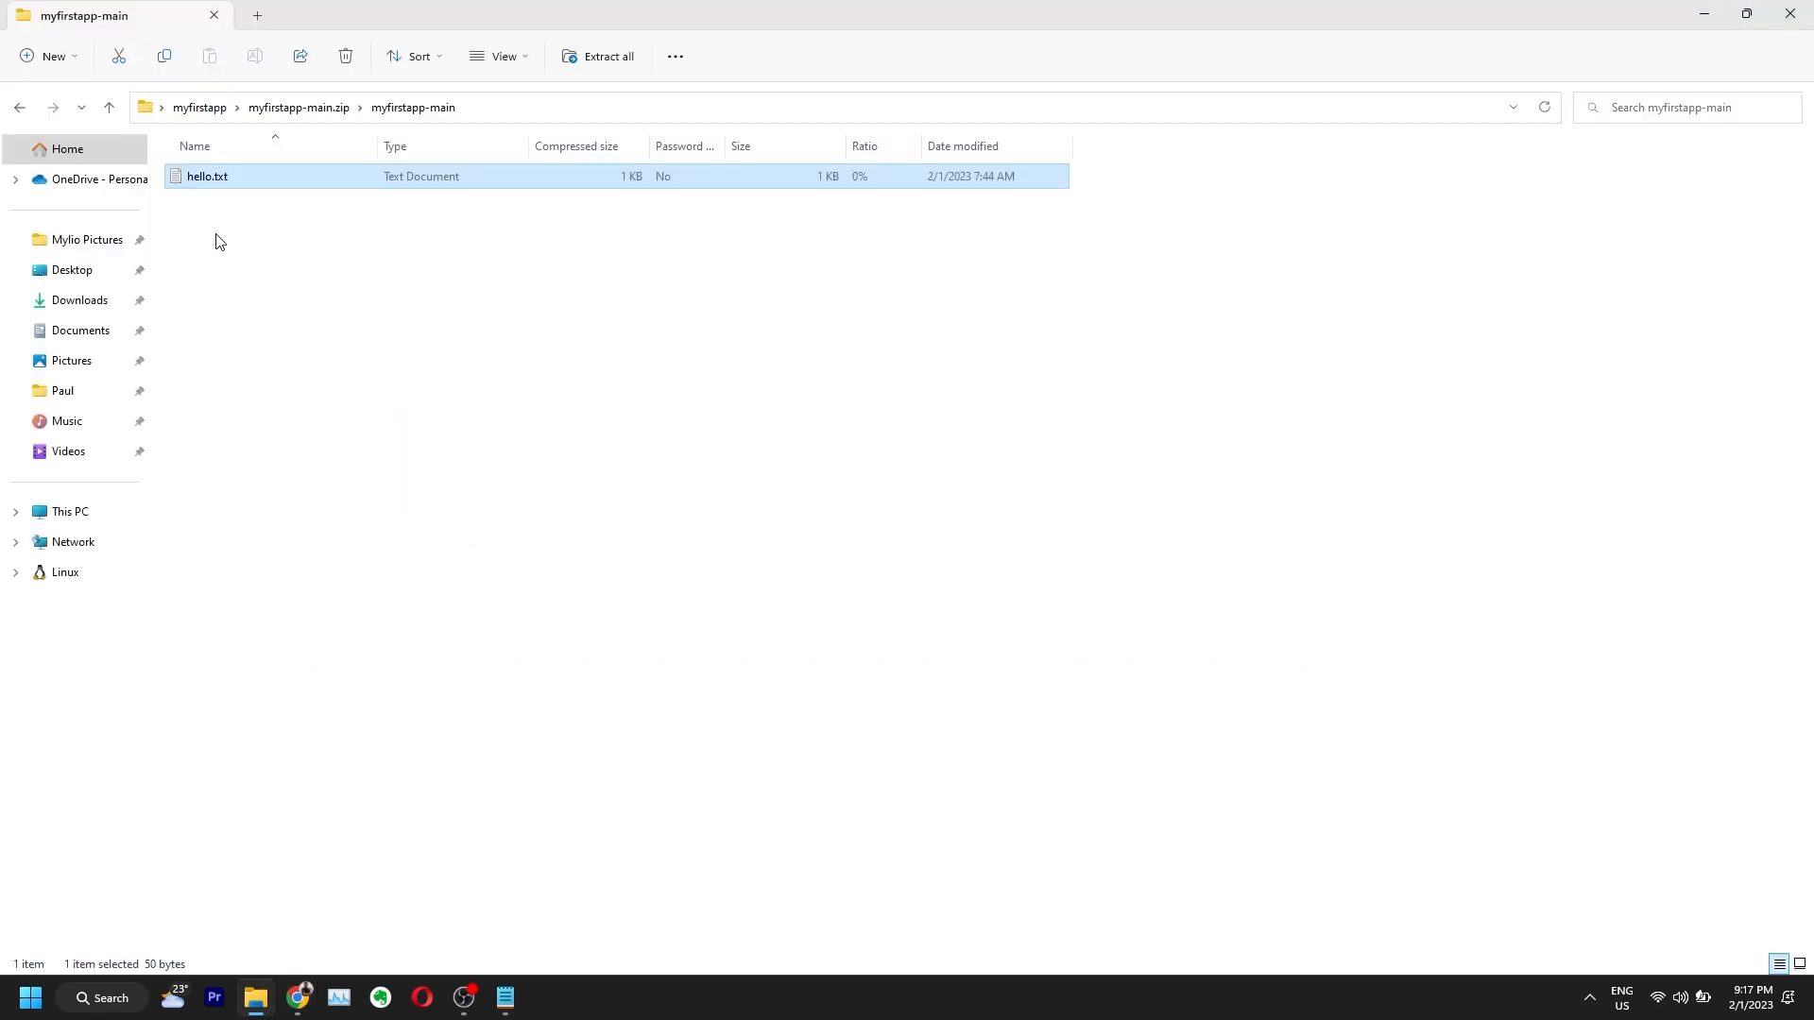
{"action": "key", "text": "Return"}
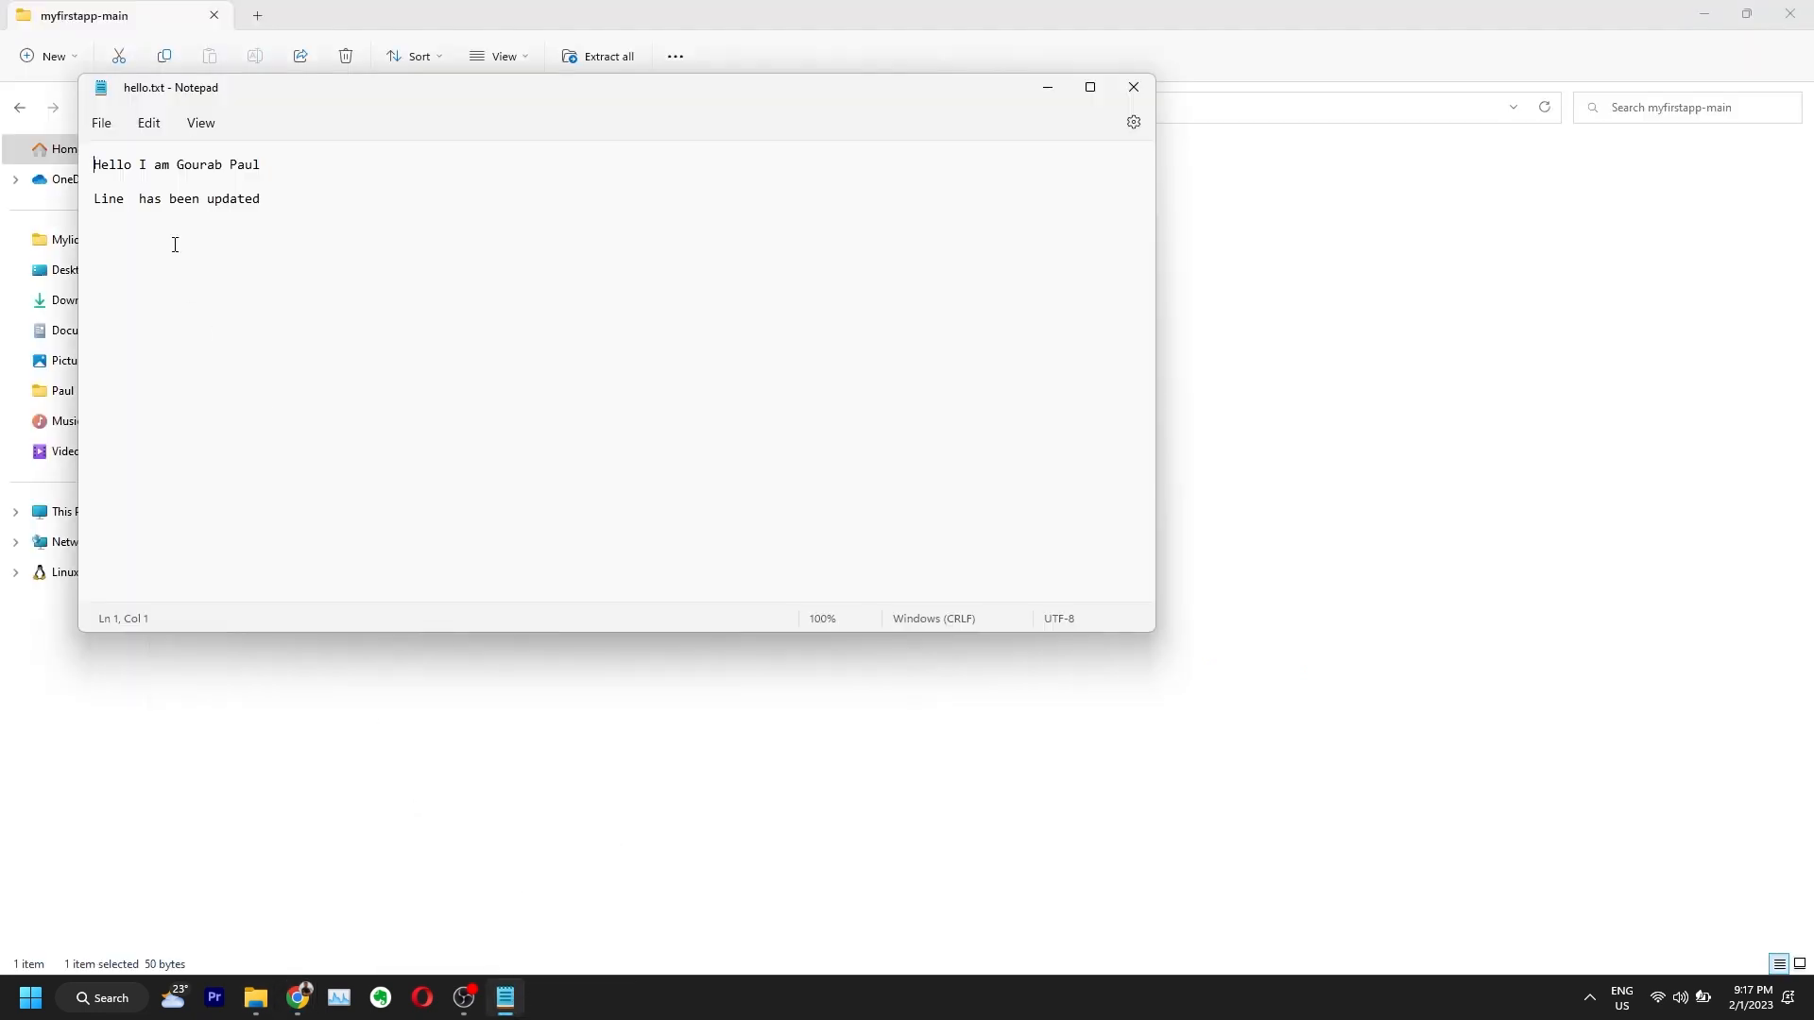
{"action": "left_click", "coordinate": [1134, 86]}
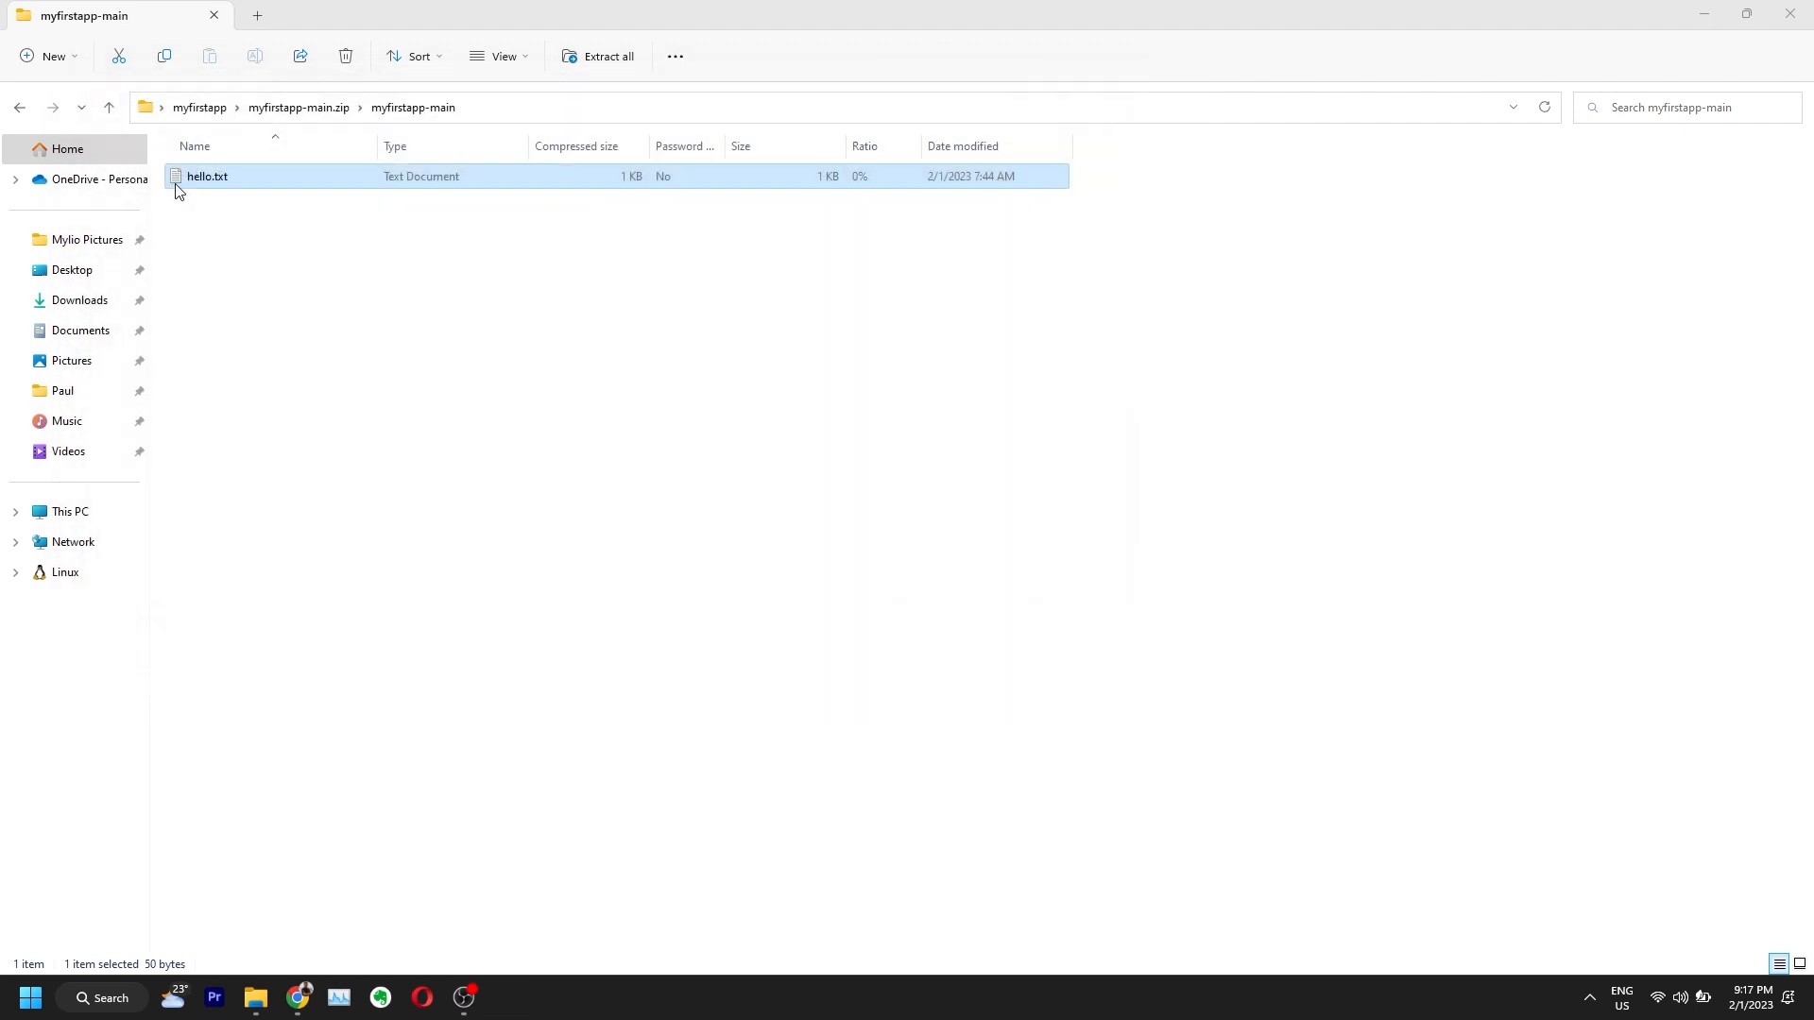
{"action": "left_click", "coordinate": [202, 109]}
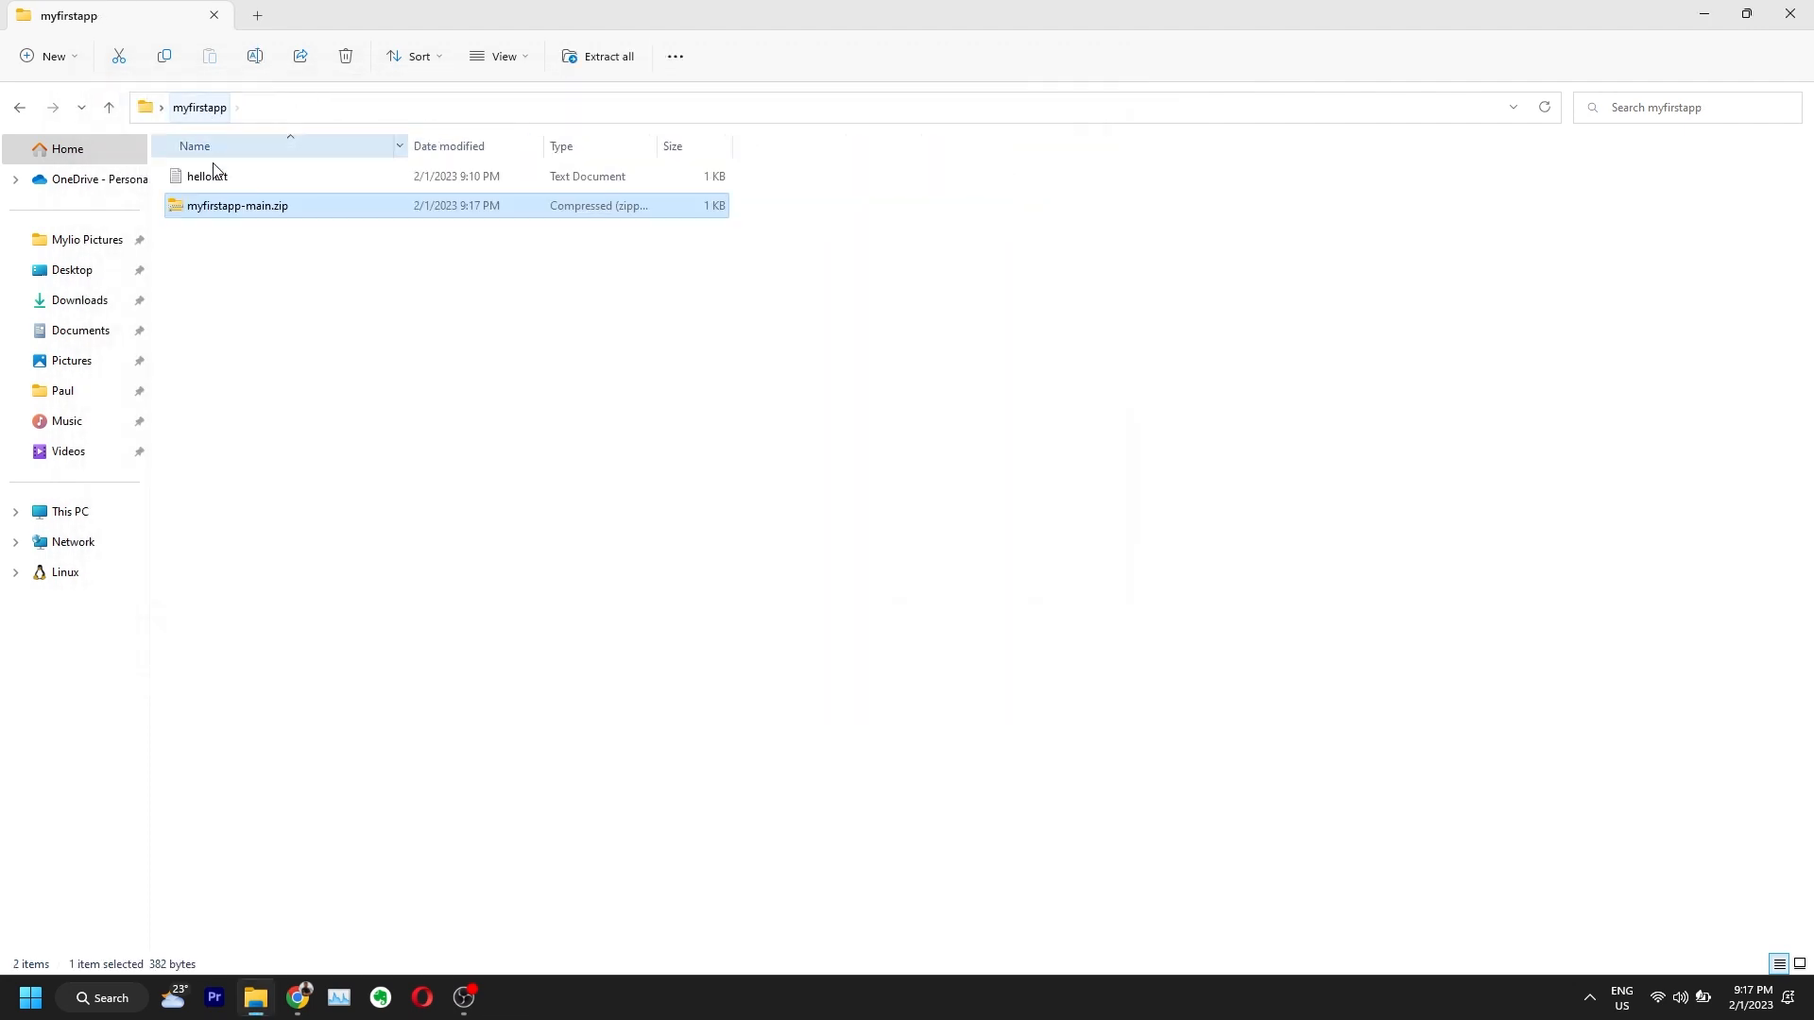